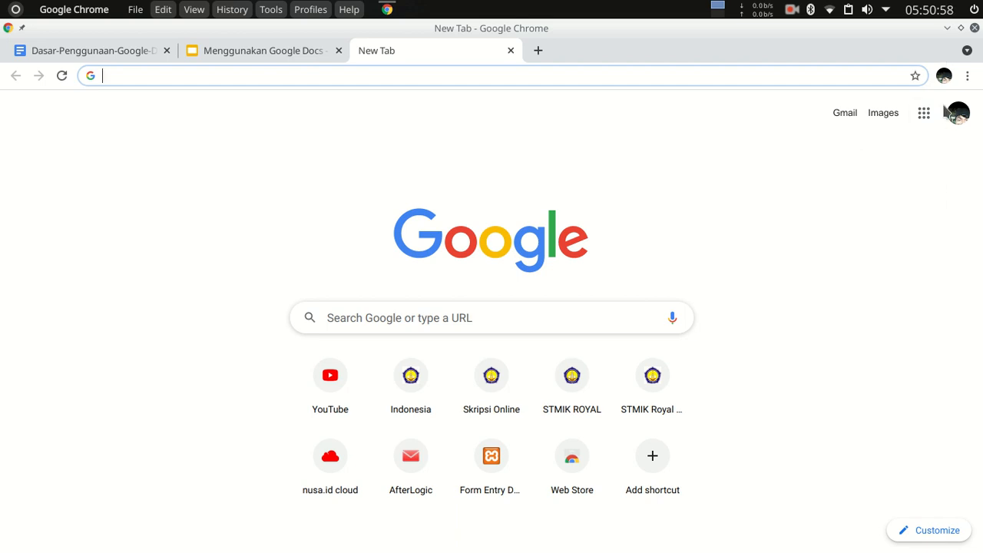
Open Google Docs from the list of Google apps on the new tab page.
left_click(924, 114)
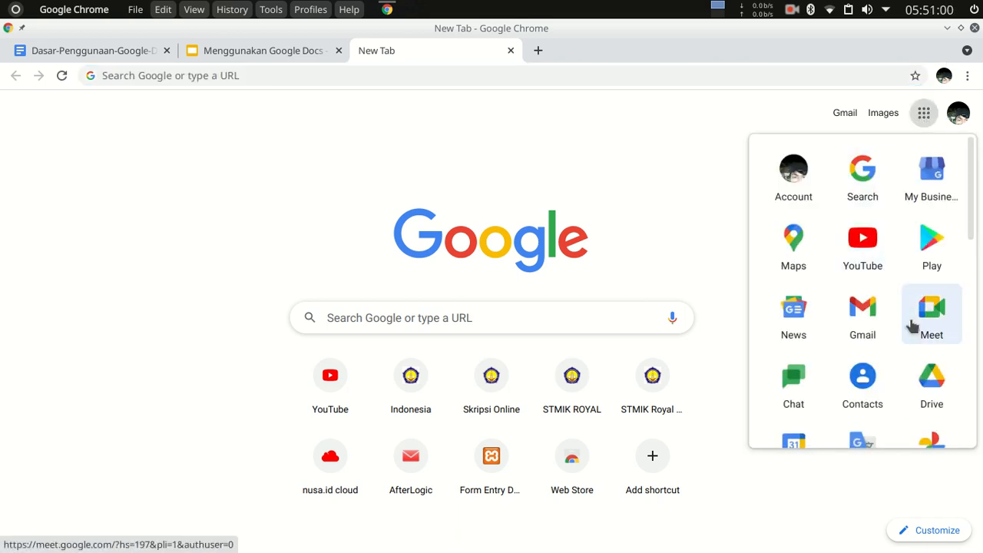
scroll(902, 330, "down", 2)
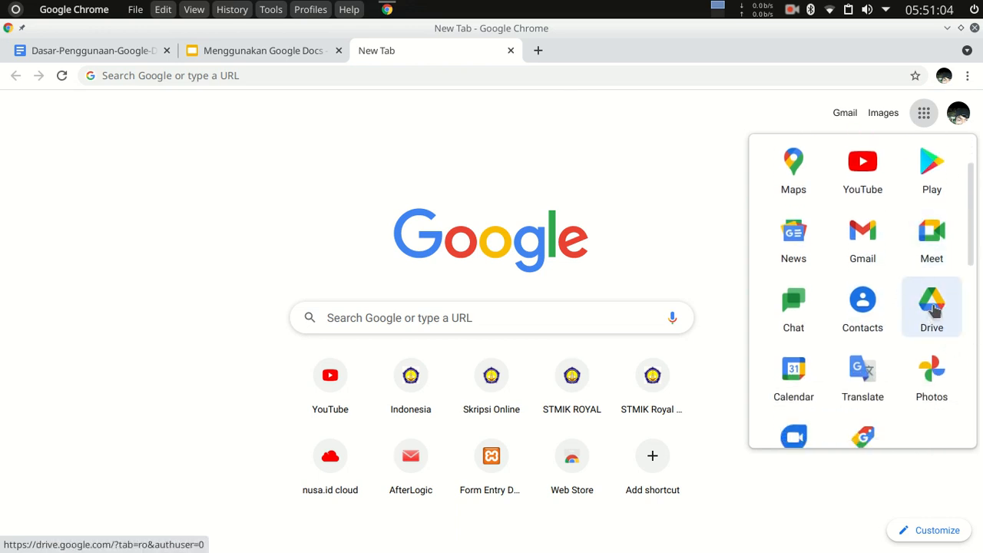
scroll(939, 306, "down", 4)
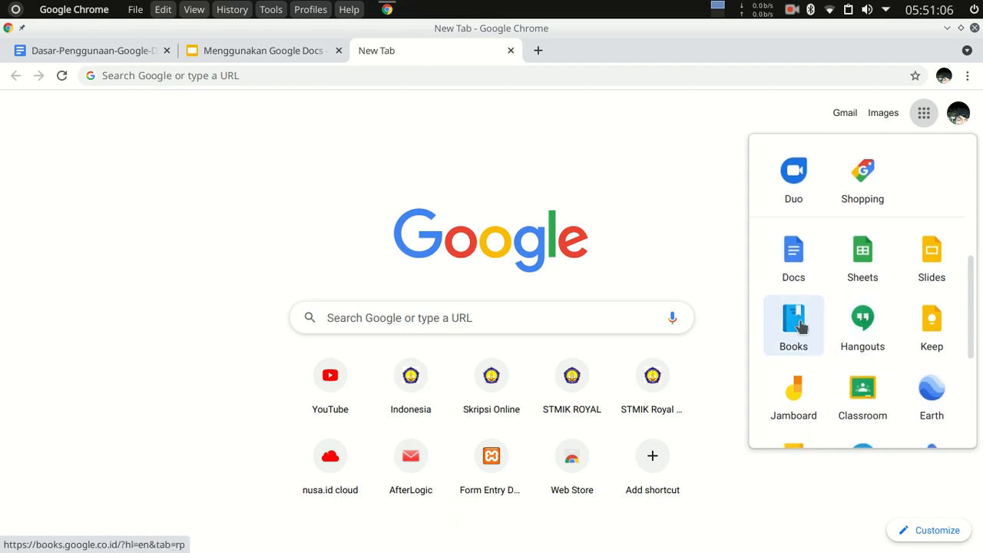
left_click(800, 260)
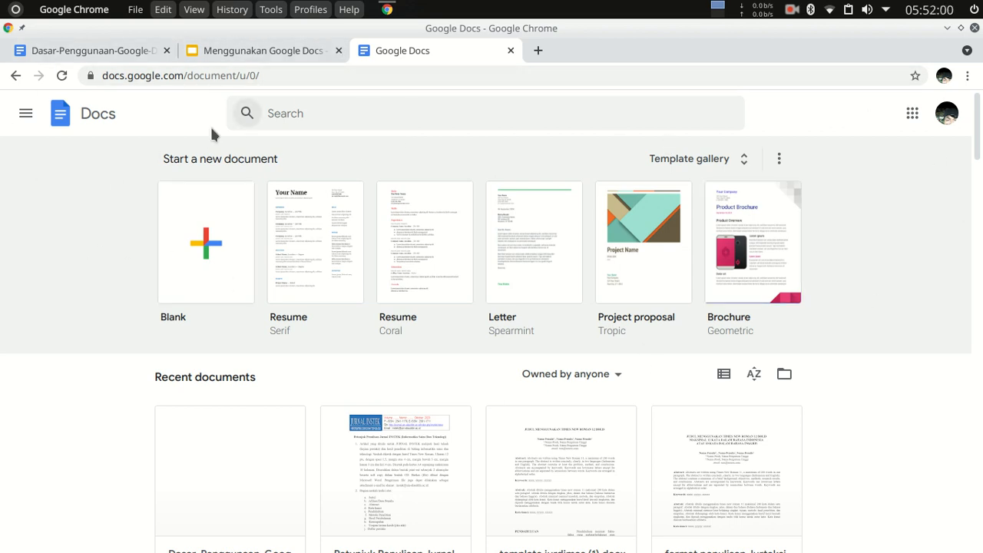
Review the Docs home settings for language, templates, offline use and activity dashboard, and close them without changes.
left_click(26, 119)
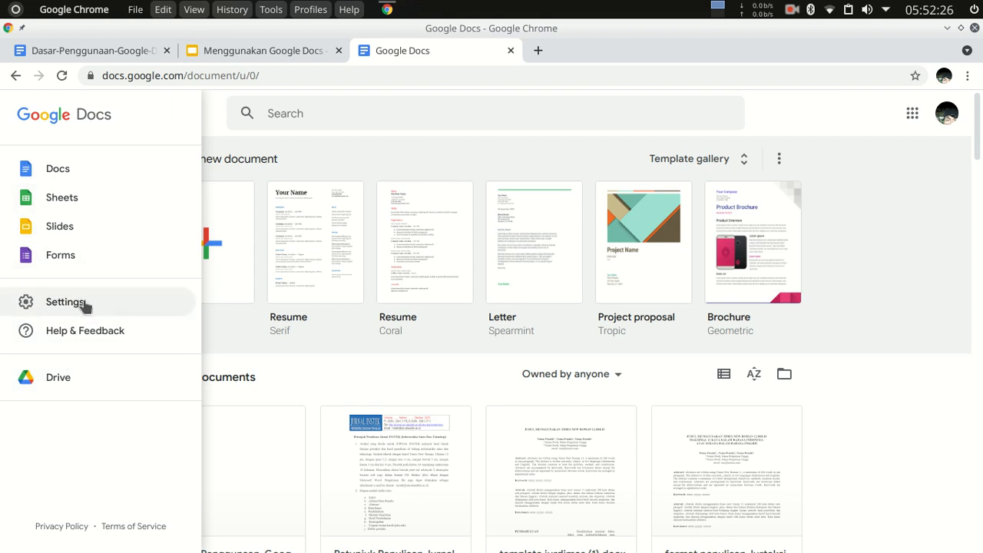
left_click(65, 302)
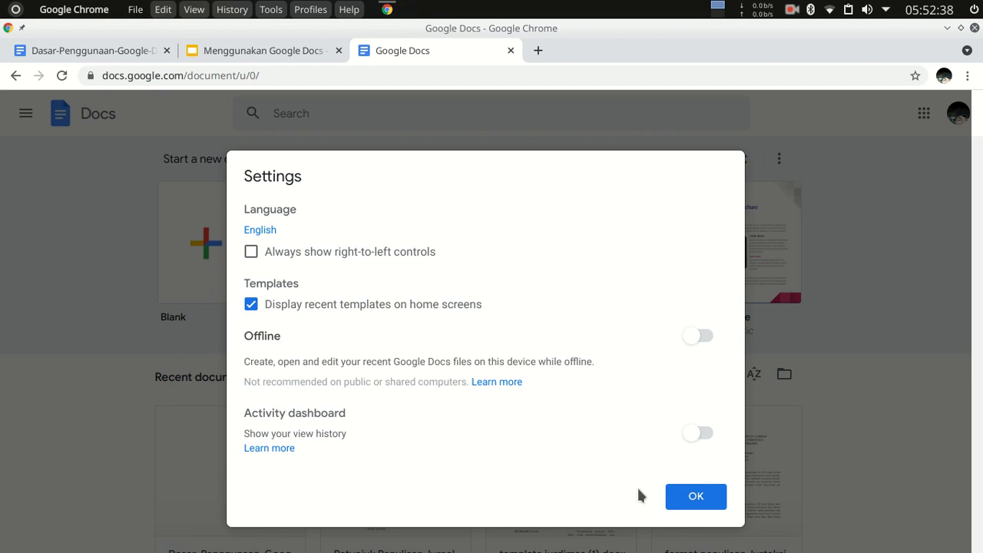
left_click(696, 497)
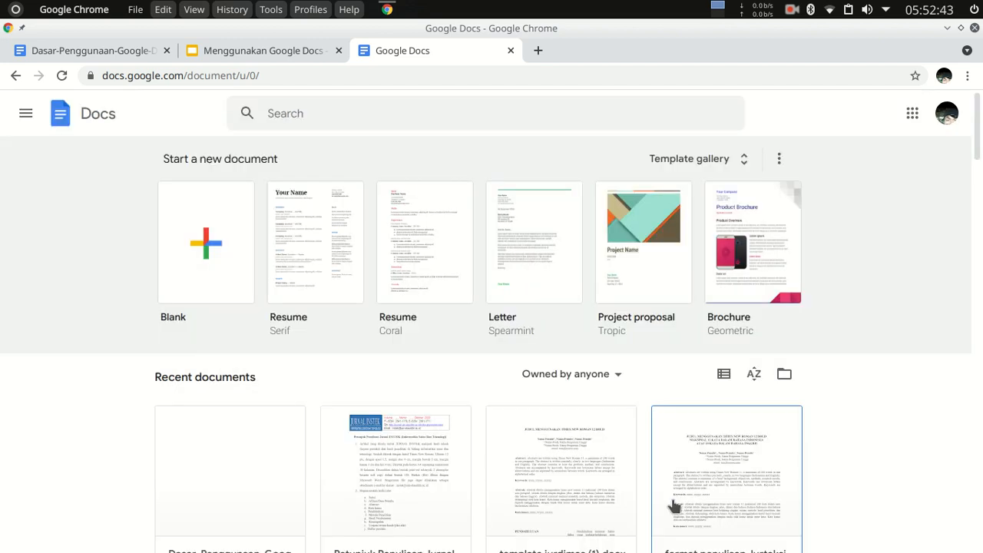
Create a blank document and title it "Aplikasi Google Document Untuk Pemula".
left_click(211, 227)
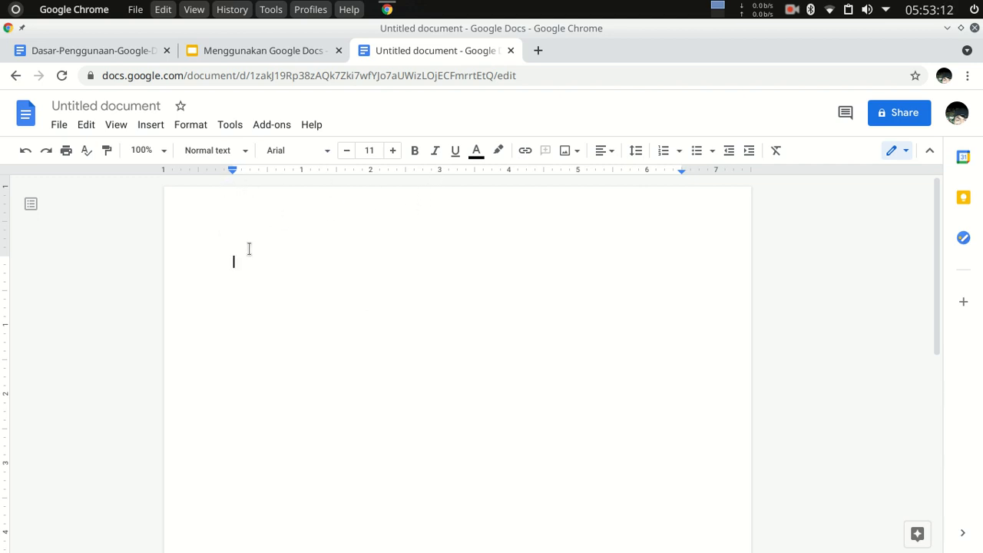
left_click(128, 106)
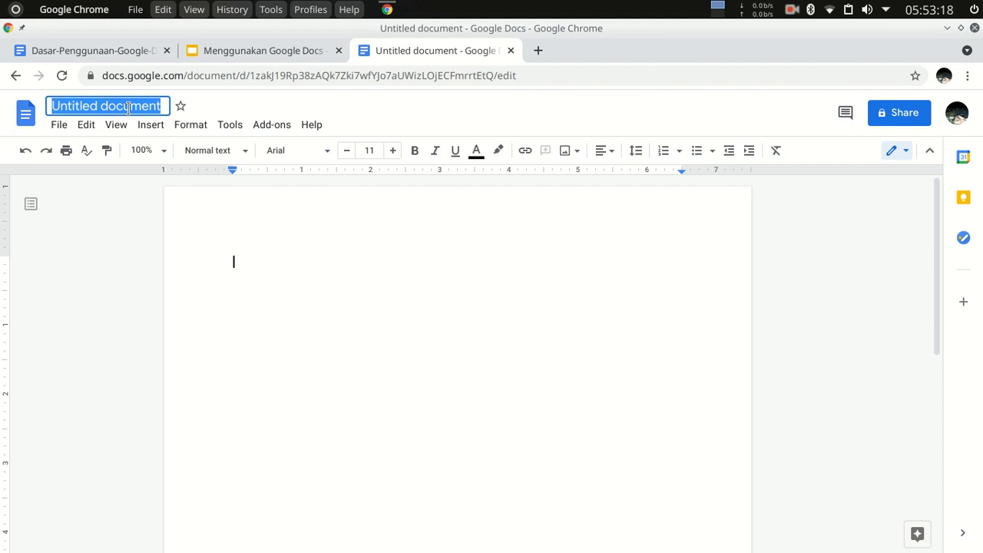
type("K")
key("BackSpace")
type("Aplikasi G")
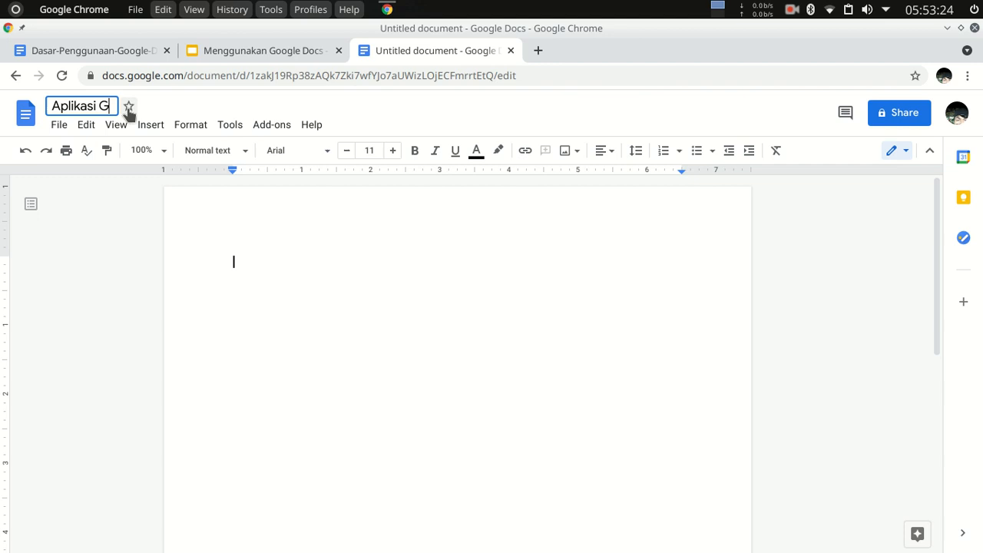
type("oogle")
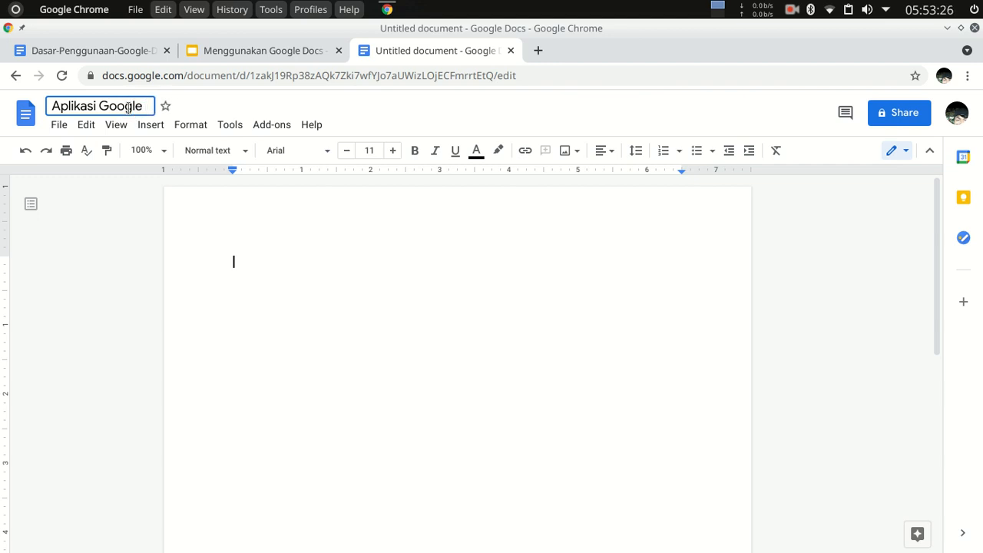
type(" Docu")
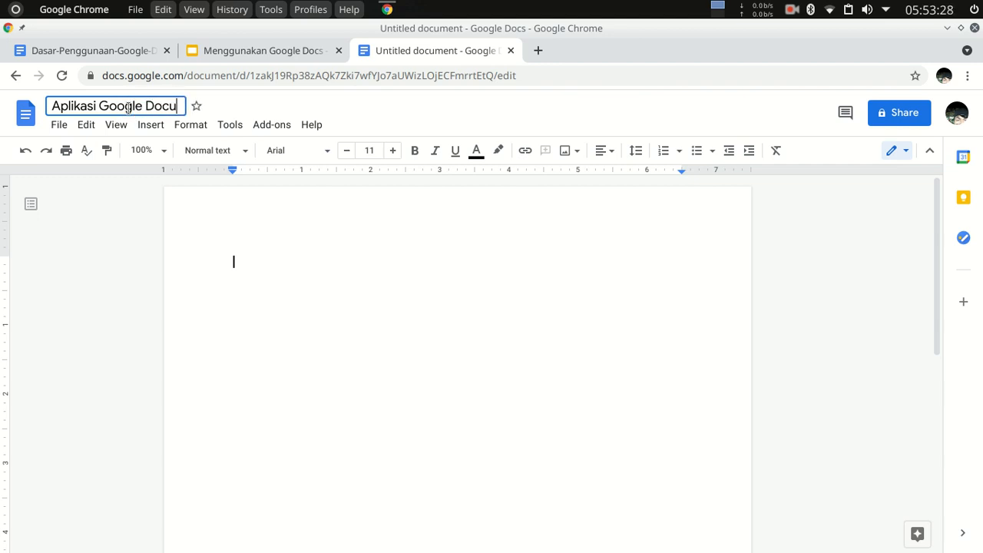
type("ment U")
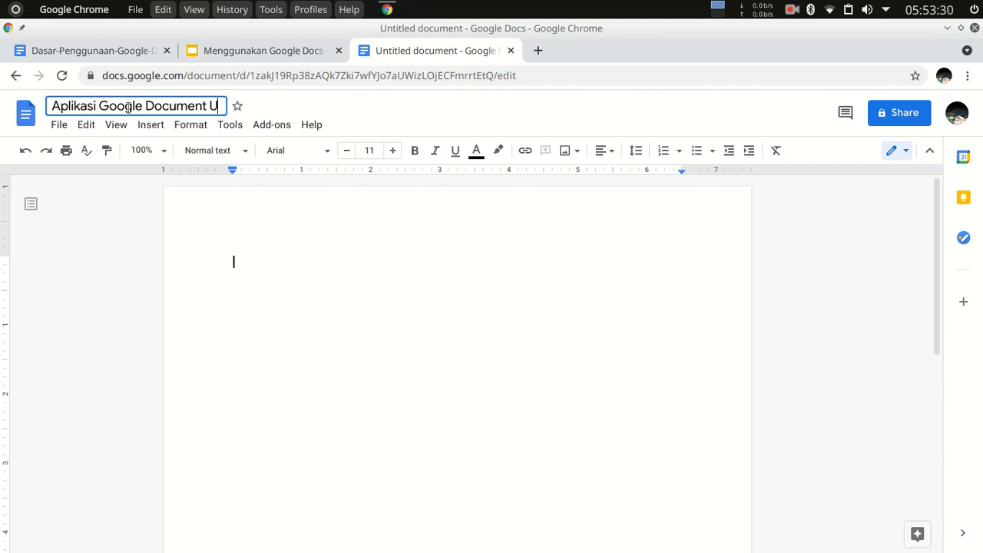
type("ntuk Pemula")
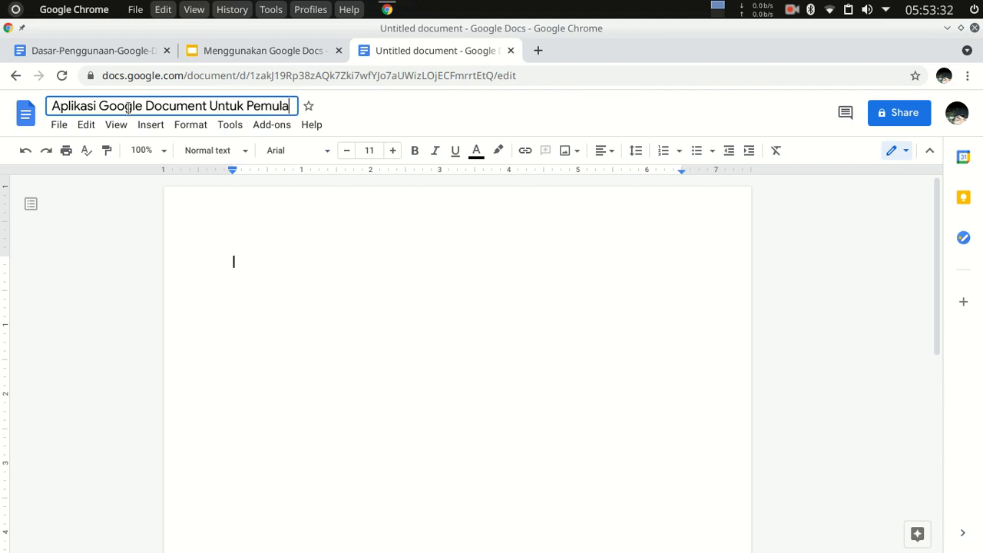
key("Return")
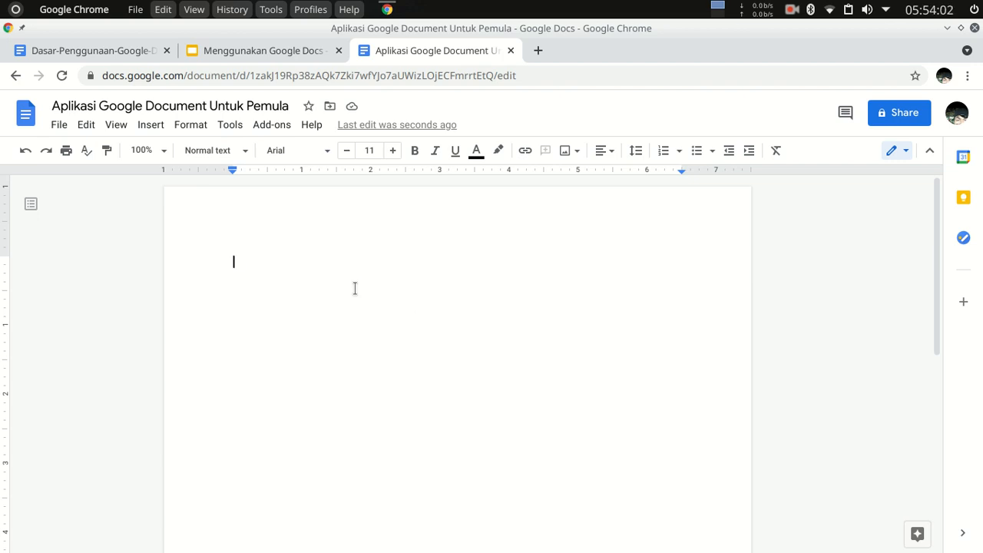
Start opening an existing file and look through the documents in My Drive and Shared with Me.
left_click(59, 127)
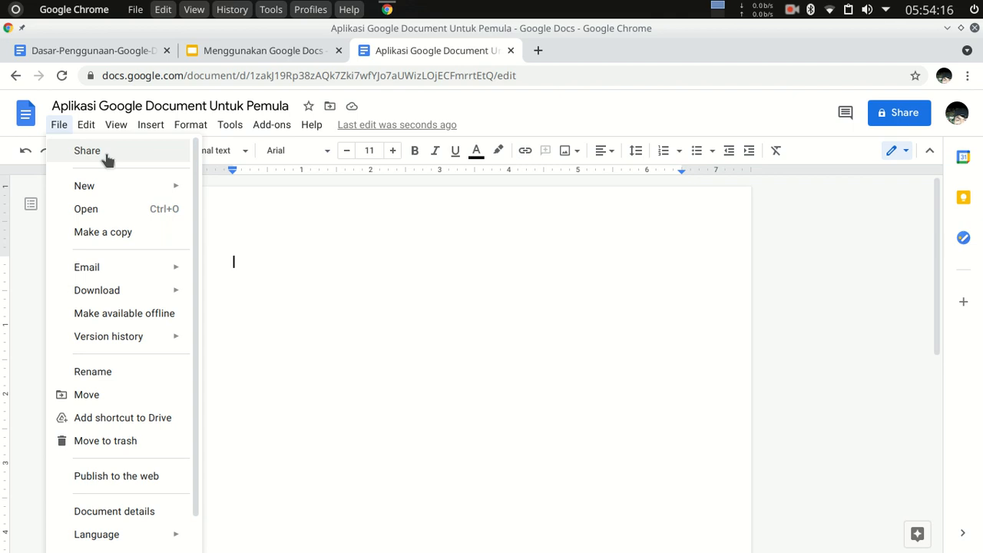
mouse_move(147, 193)
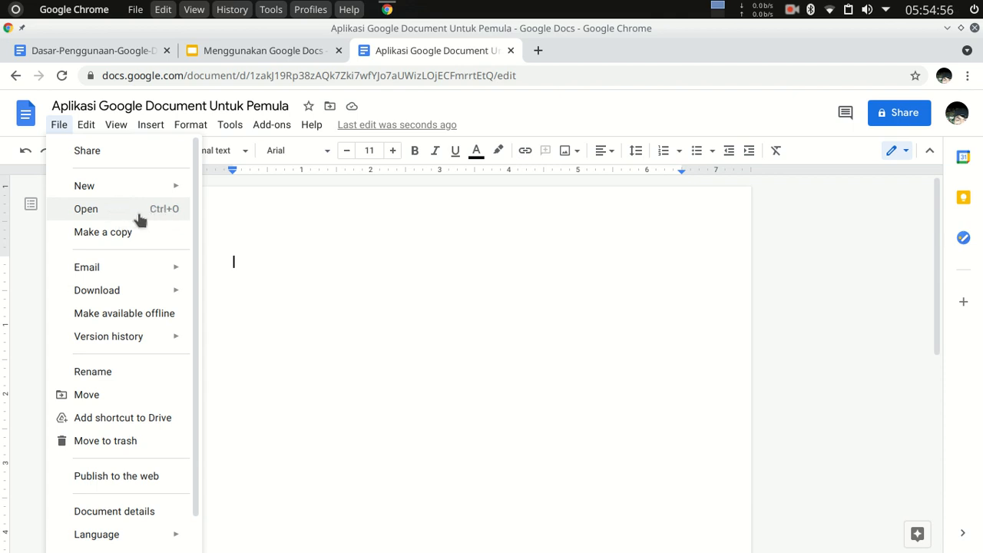
left_click(140, 217)
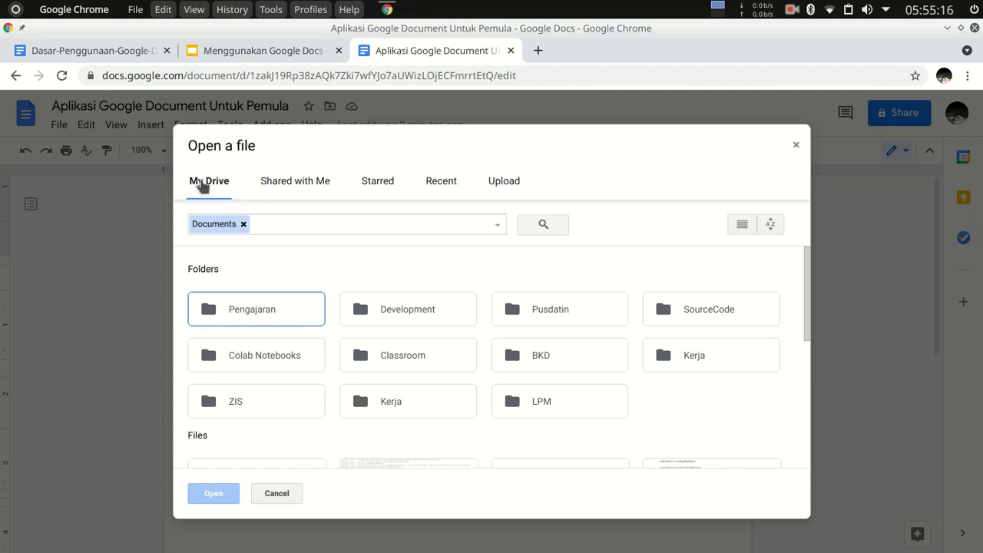
scroll(503, 418, "down", 3)
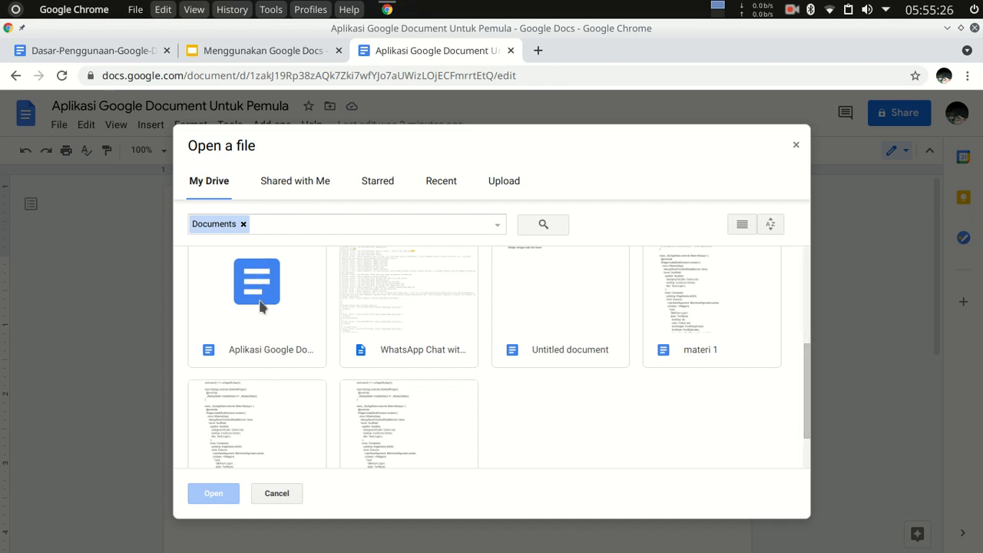
scroll(273, 300, "up", 5)
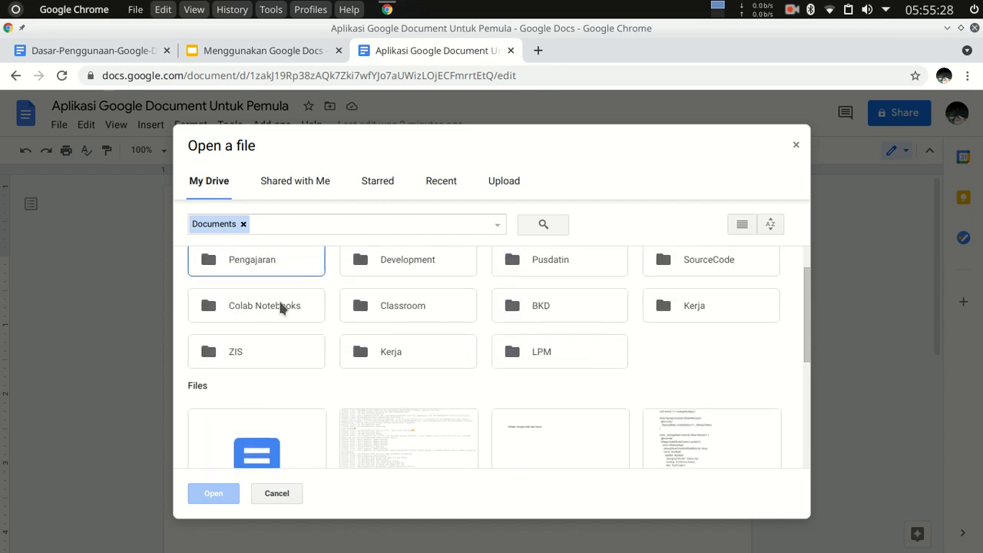
left_click(283, 186)
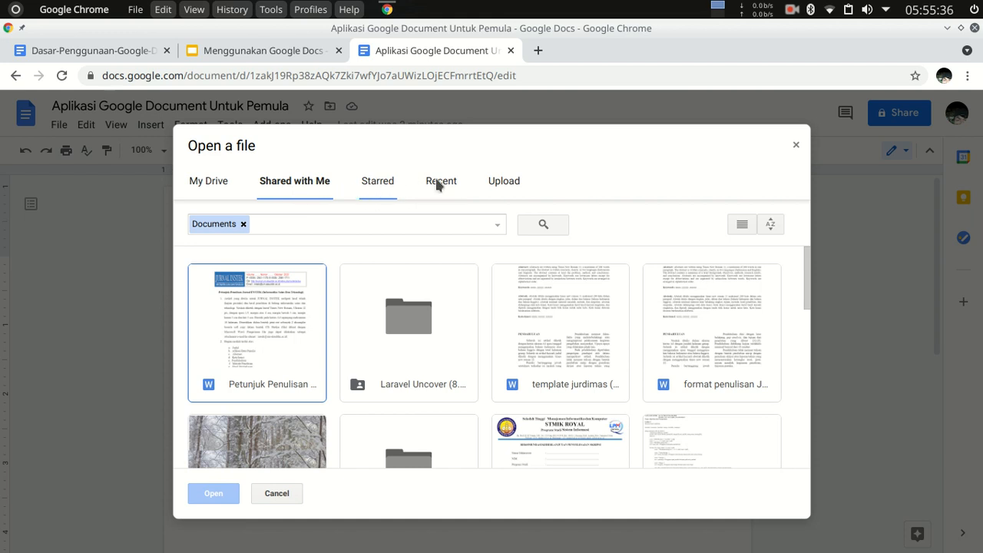
Upload and open JURNAL_KNN_JURTEKSI_MARET_2021.docx from the student's JURTEKSI folder under Documents/STMIK-ROYAL/Skripsi on the device.
left_click(501, 184)
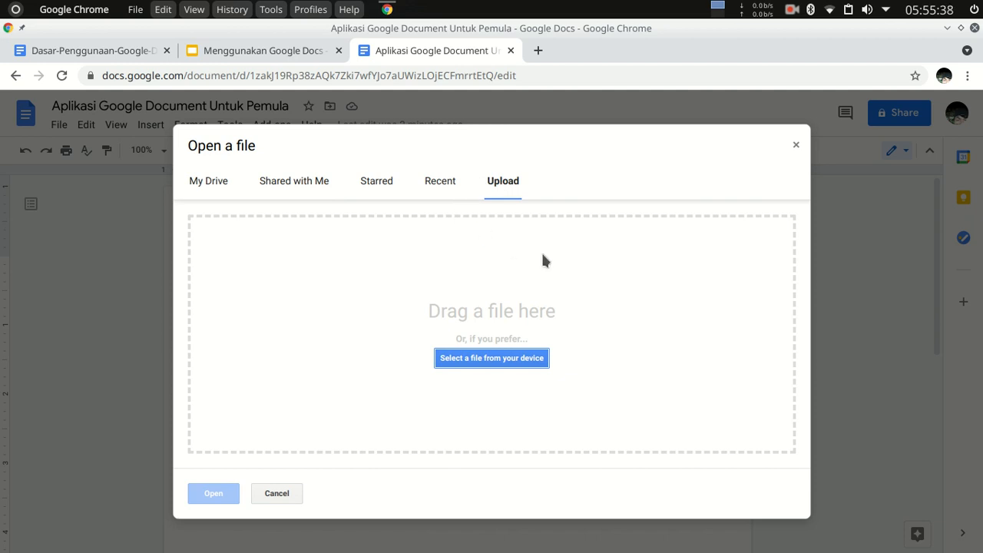
left_click(503, 364)
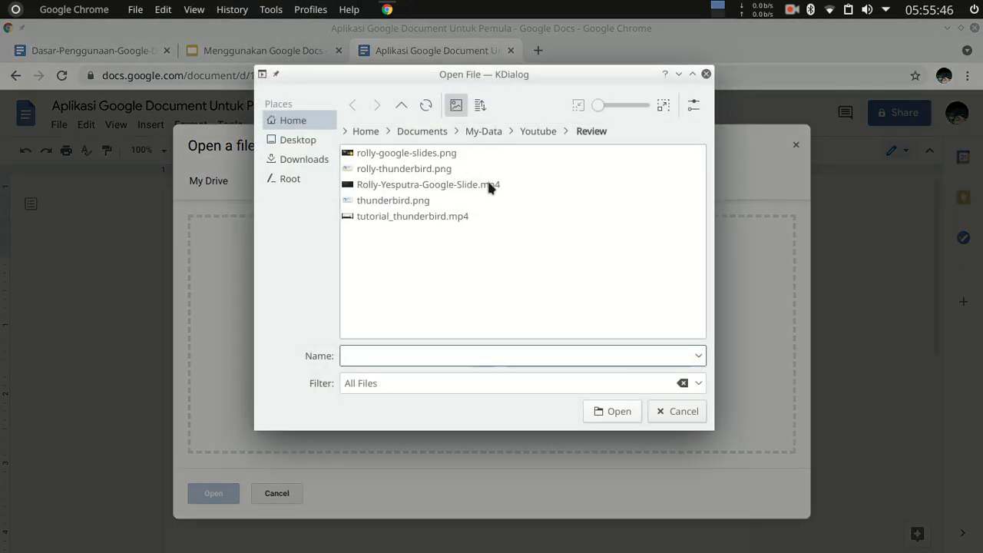
left_click(484, 131)
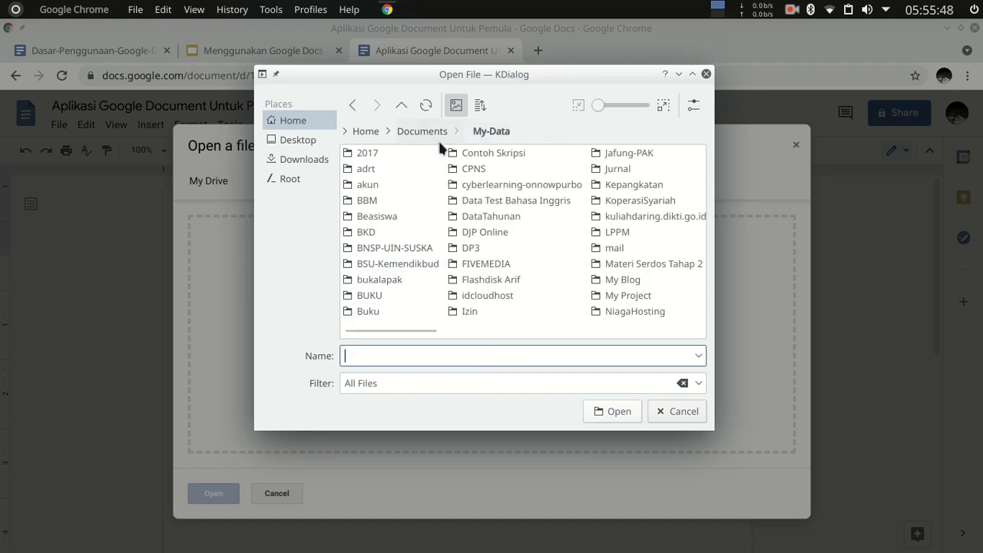
left_click(423, 131)
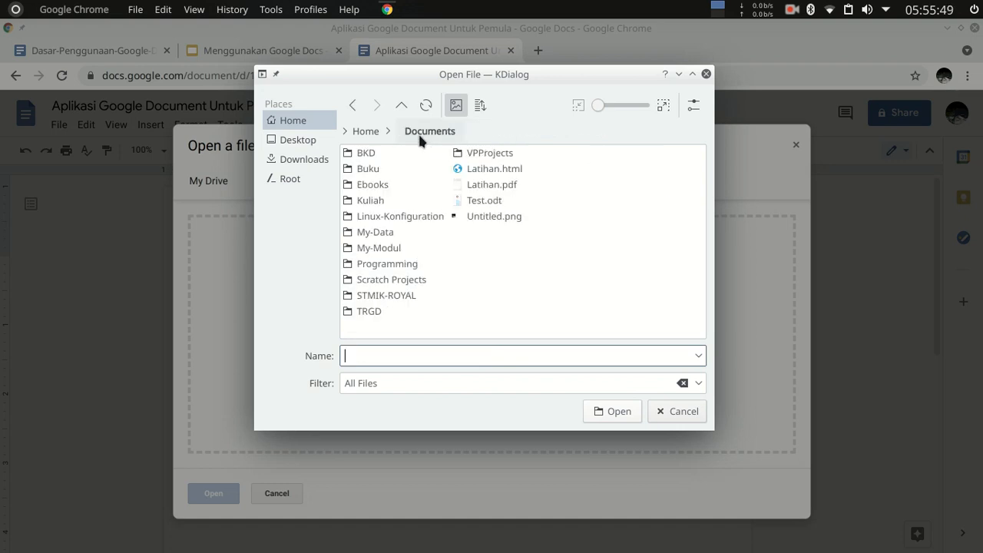
double_click(400, 295)
left_click(377, 216)
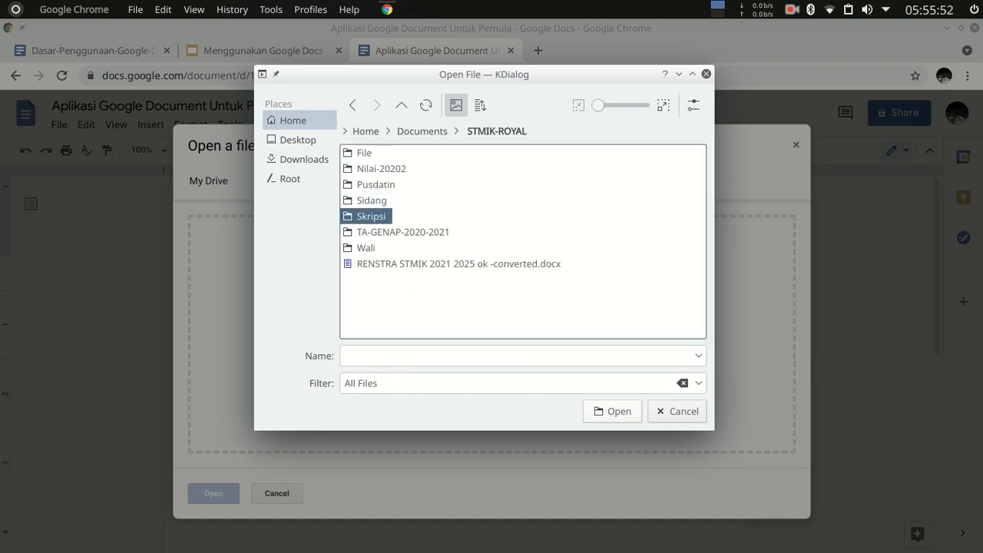
double_click(372, 215)
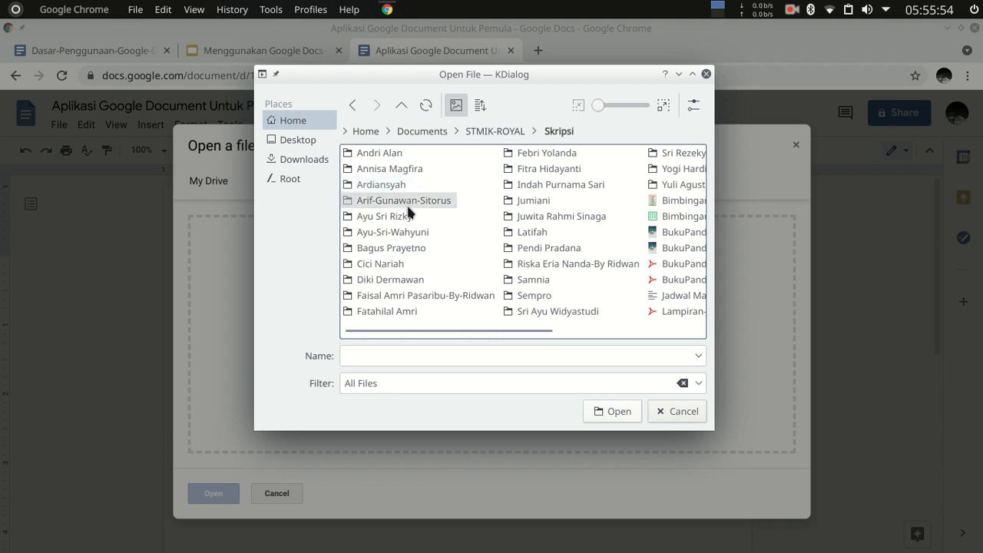
double_click(392, 215)
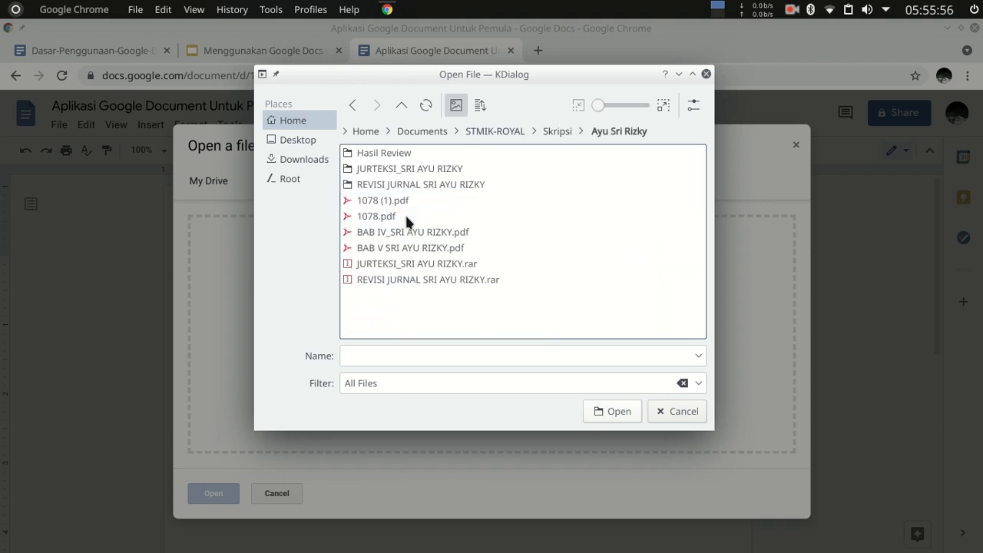
double_click(419, 172)
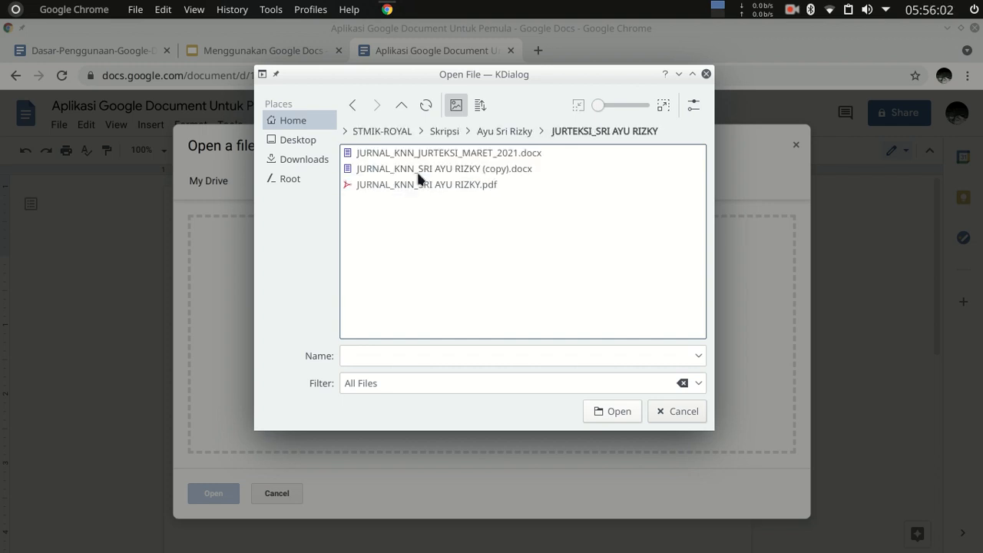
double_click(471, 156)
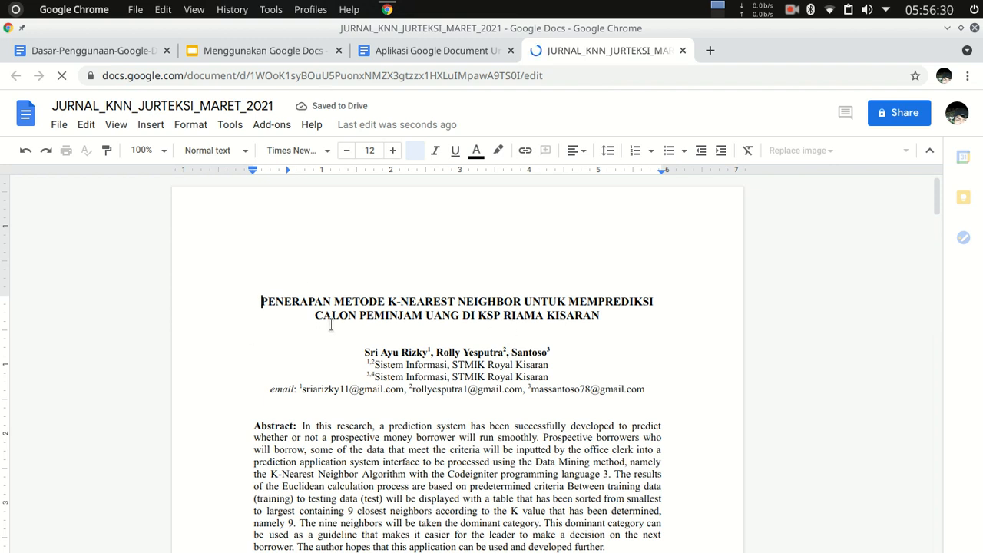
Examine the uploaded journal's page layout, two-column text and the distance equations on the page numbered 402.
scroll(464, 346, "down", 2)
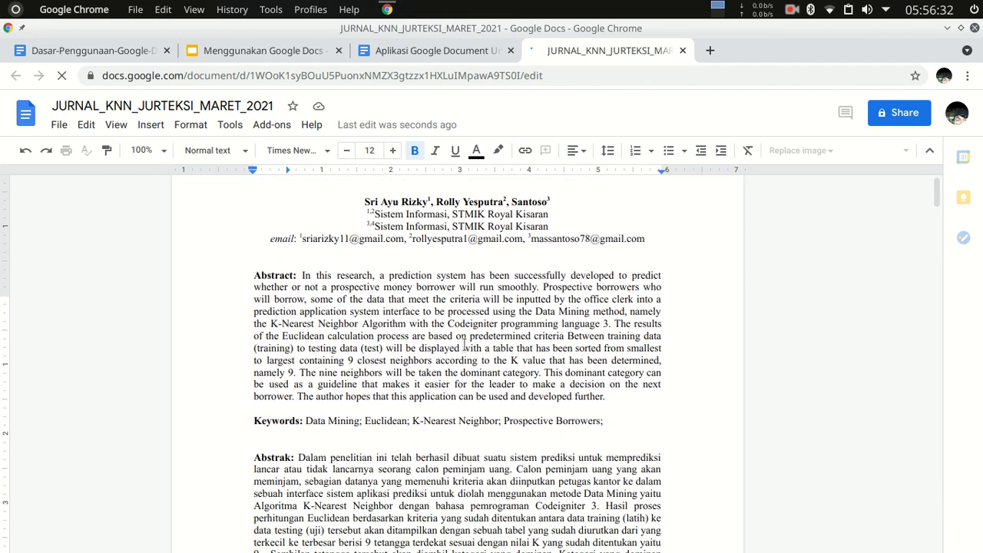
scroll(464, 346, "down", 8)
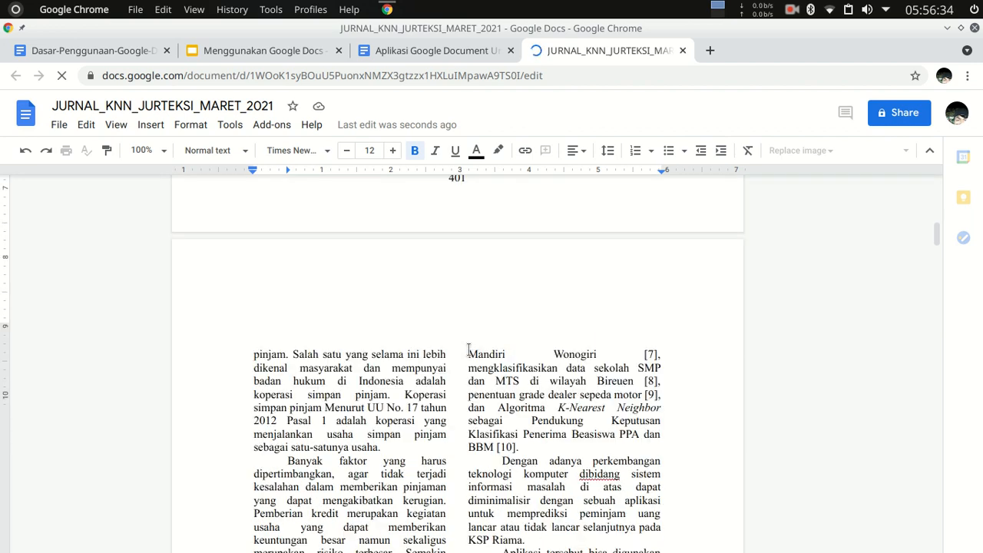
scroll(468, 352, "up", 2)
scroll(469, 358, "down", 5)
scroll(475, 368, "down", 10)
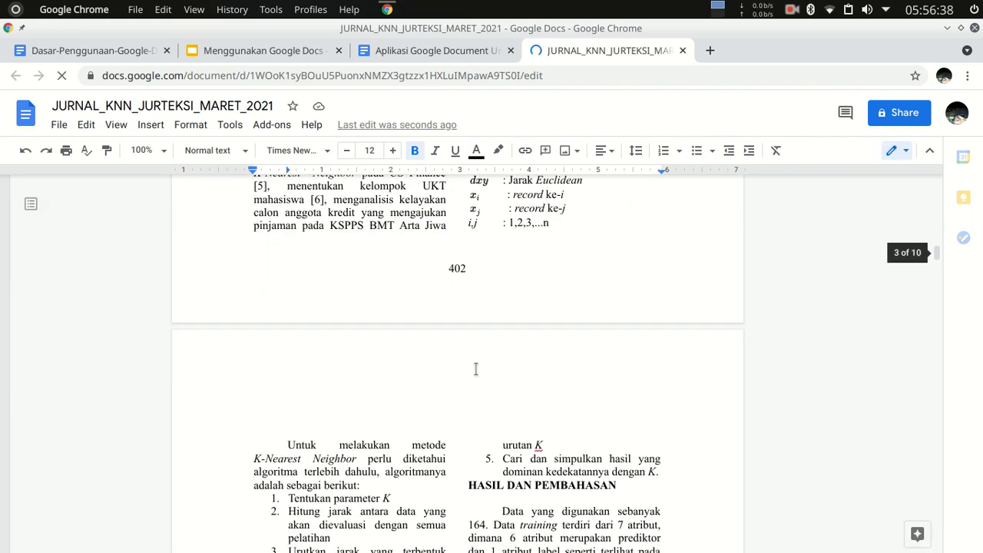
scroll(475, 369, "down", 3)
scroll(475, 370, "up", 7)
scroll(476, 371, "down", 2)
left_click(565, 273)
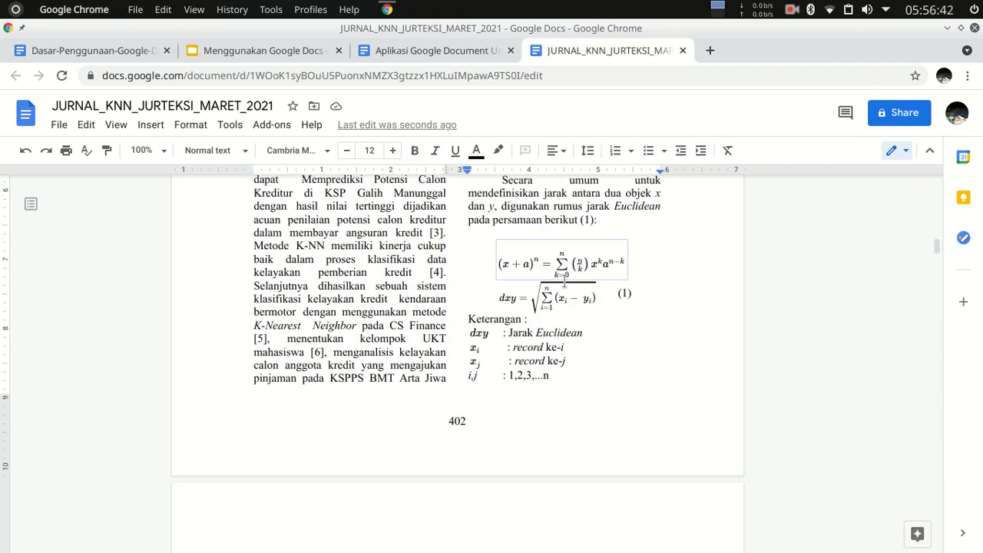
left_click(562, 299)
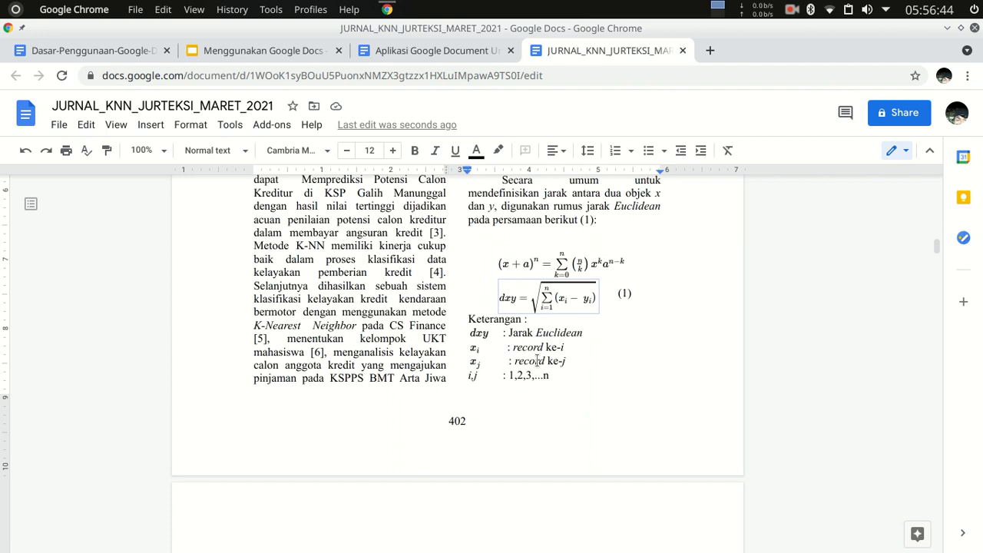
Look through the journal's data tables from Tabel 1 to Tabel 4, and close the journal document.
scroll(527, 324, "down", 9)
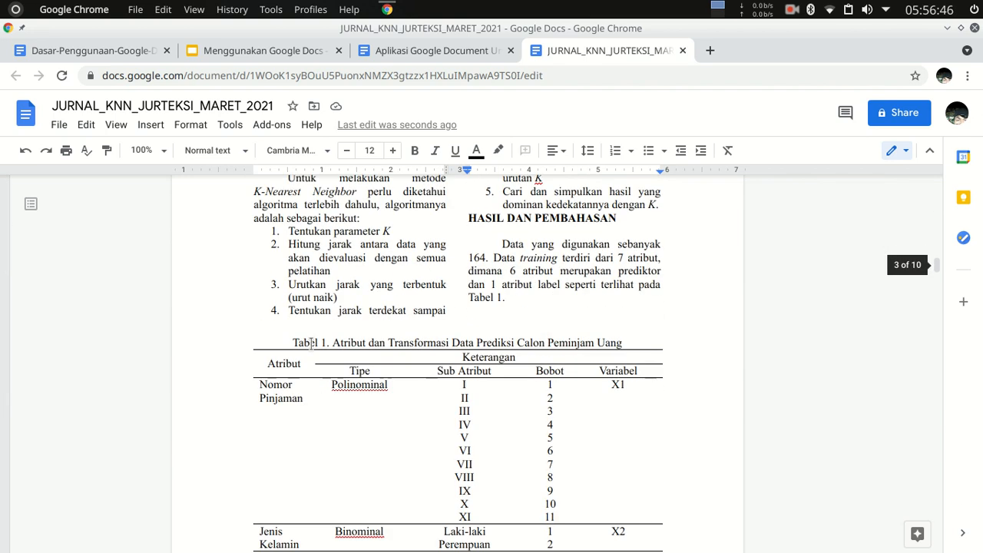
scroll(504, 364, "down", 13)
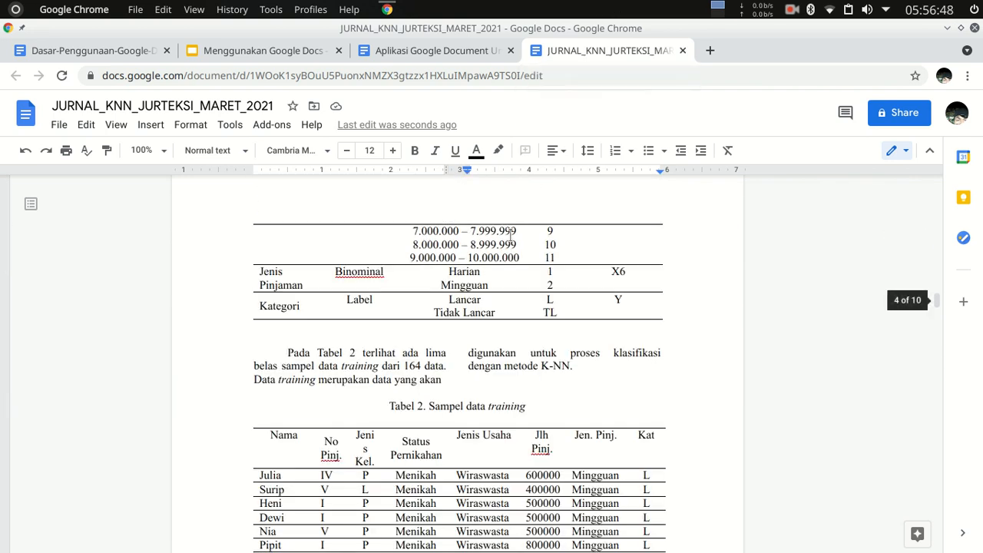
scroll(573, 330, "down", 7)
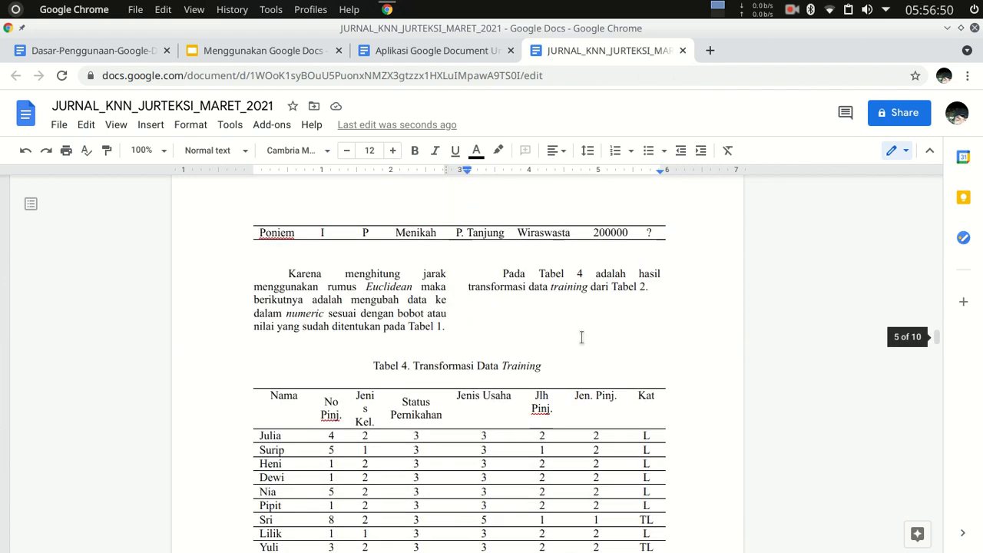
scroll(582, 338, "up", 2)
scroll(582, 338, "up", 1)
scroll(581, 338, "down", 5)
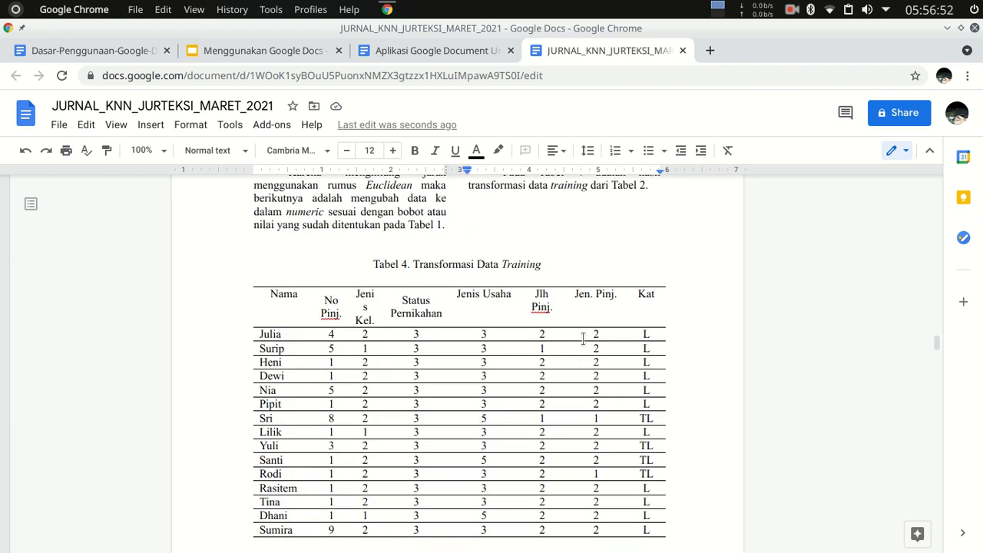
scroll(583, 339, "up", 2)
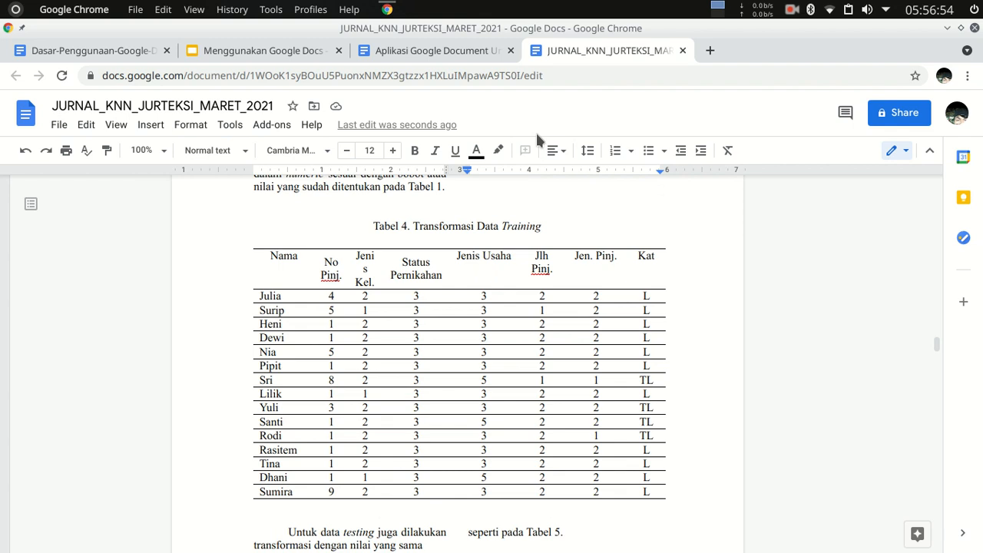
left_click(683, 51)
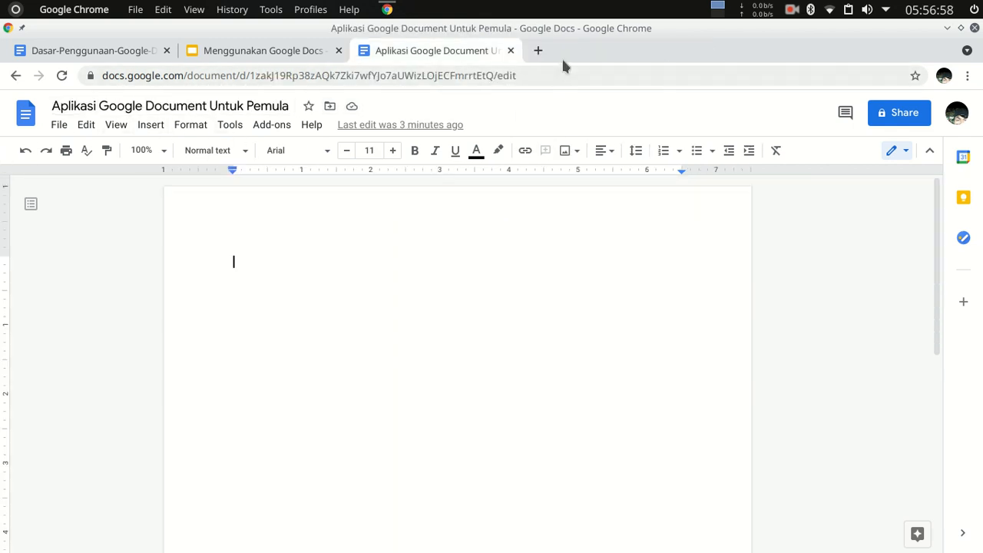
Review the file commands for emailing, downloading, document details and language, plus the basic editing commands.
left_click(59, 127)
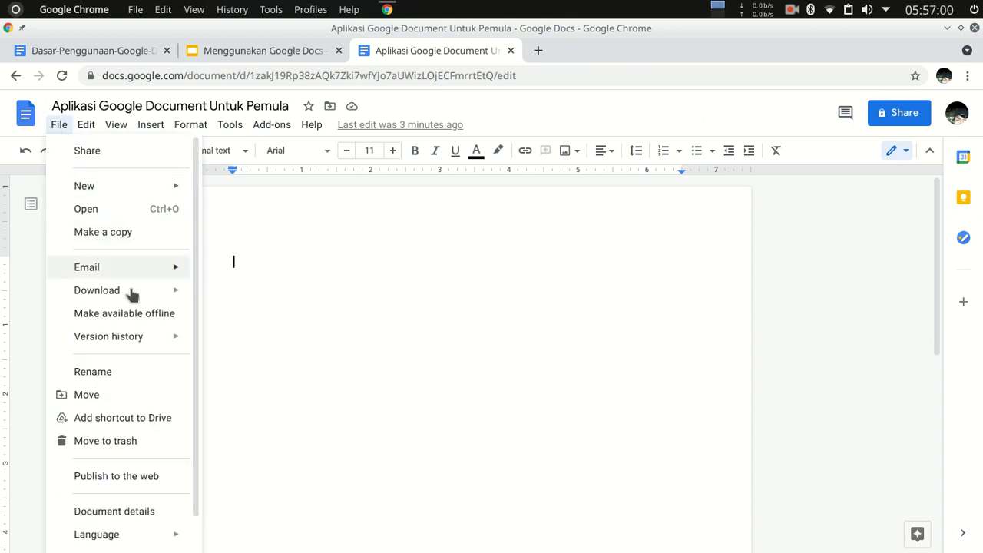
mouse_move(153, 269)
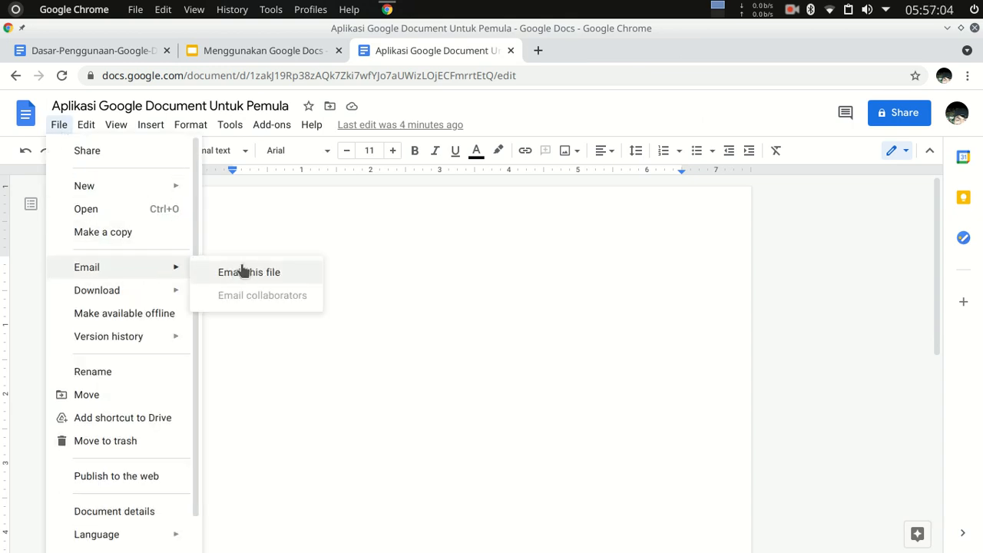
mouse_move(126, 293)
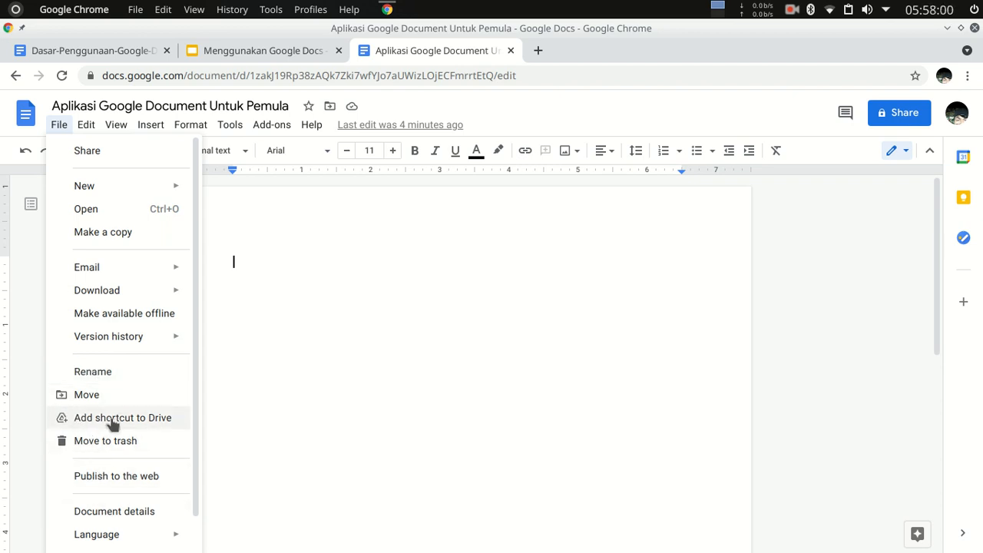
scroll(112, 445, "down", 1)
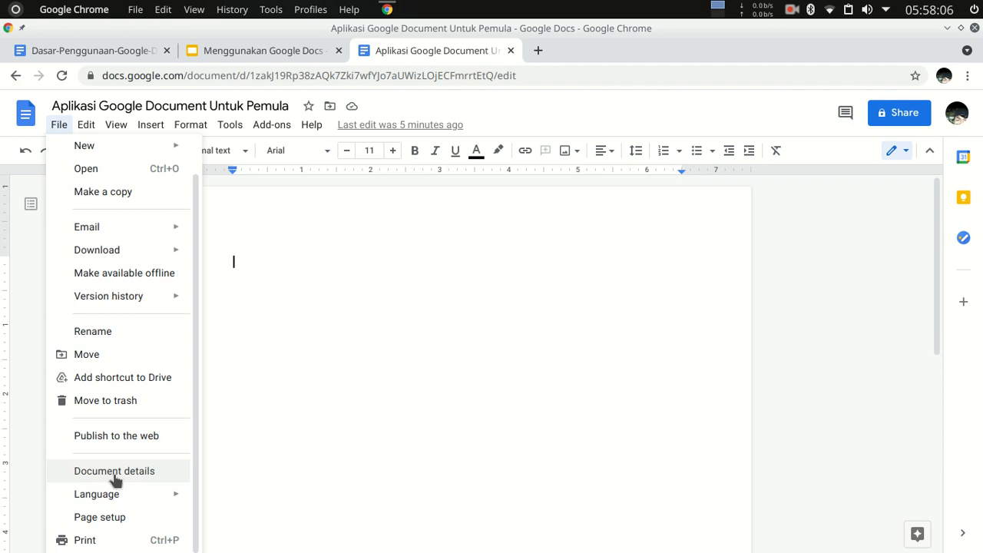
mouse_move(113, 499)
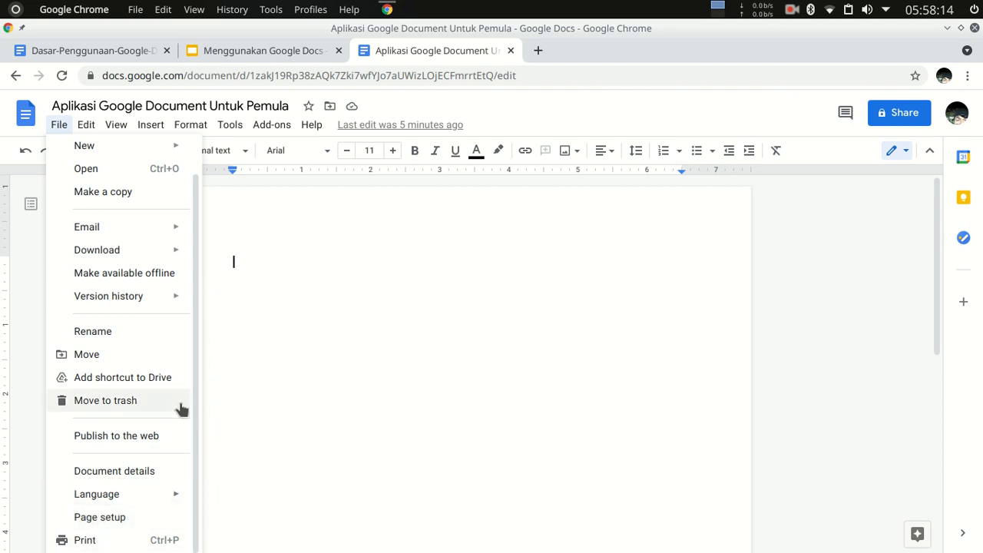
left_click(85, 126)
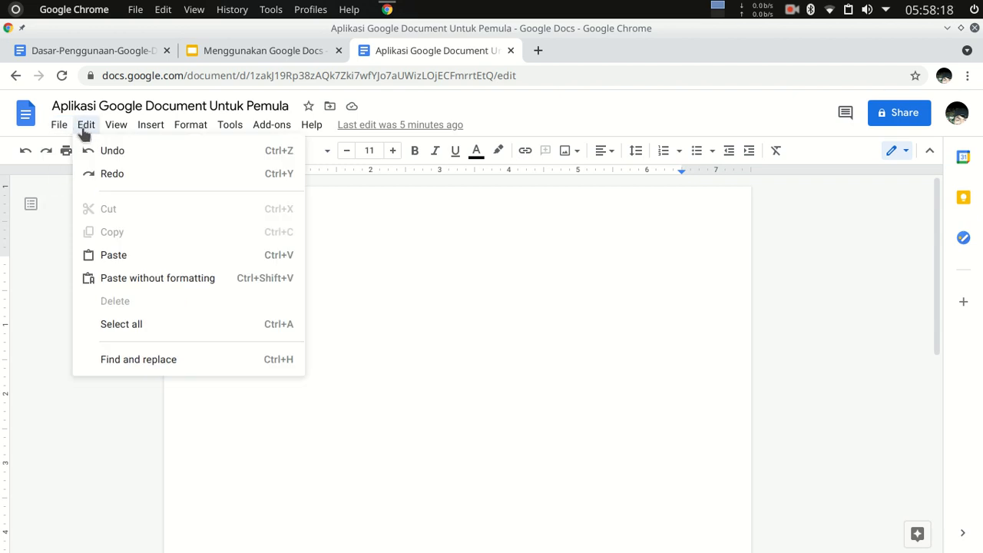
key("Left")
Review the document's display modes and layout options, and show the equation toolbar.
mouse_move(84, 126)
mouse_move(115, 128)
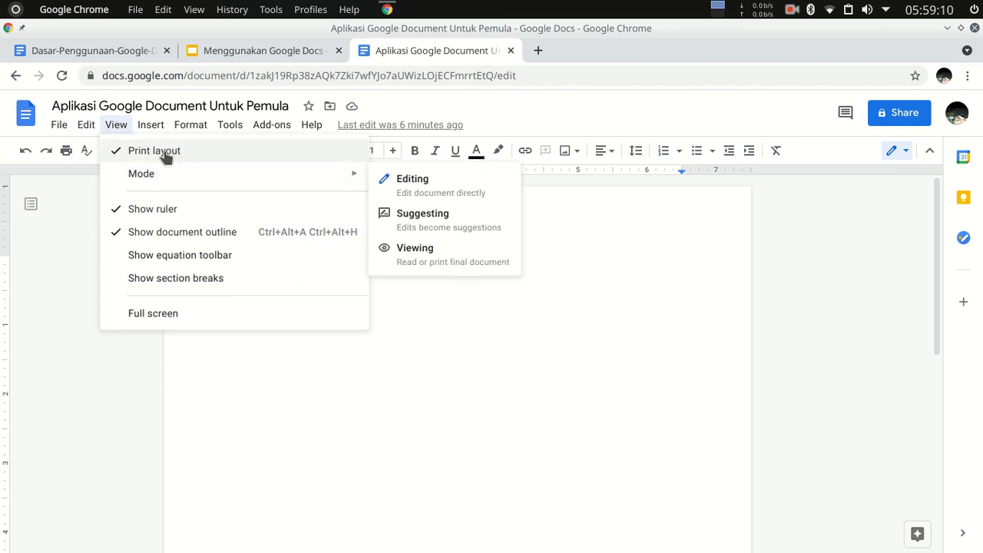
mouse_move(174, 175)
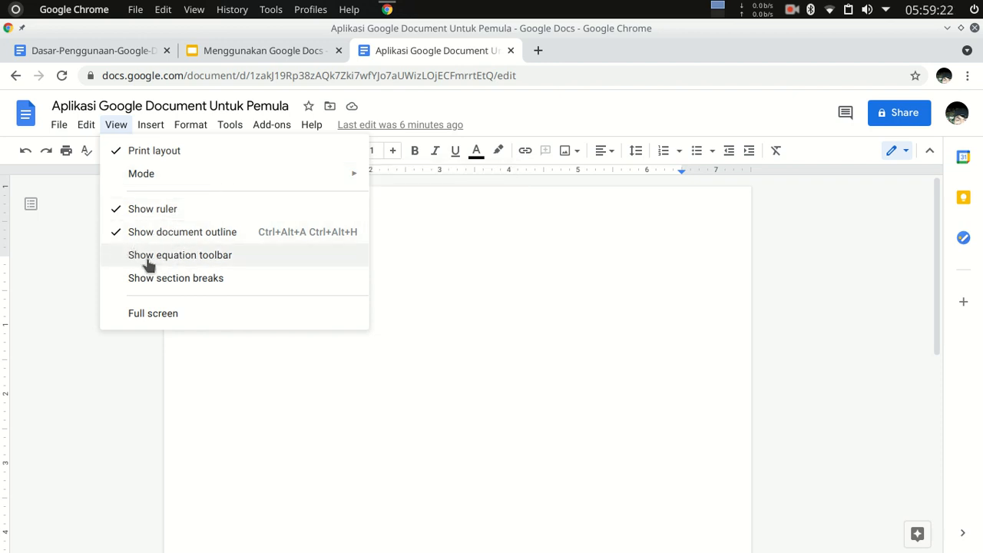
left_click(204, 258)
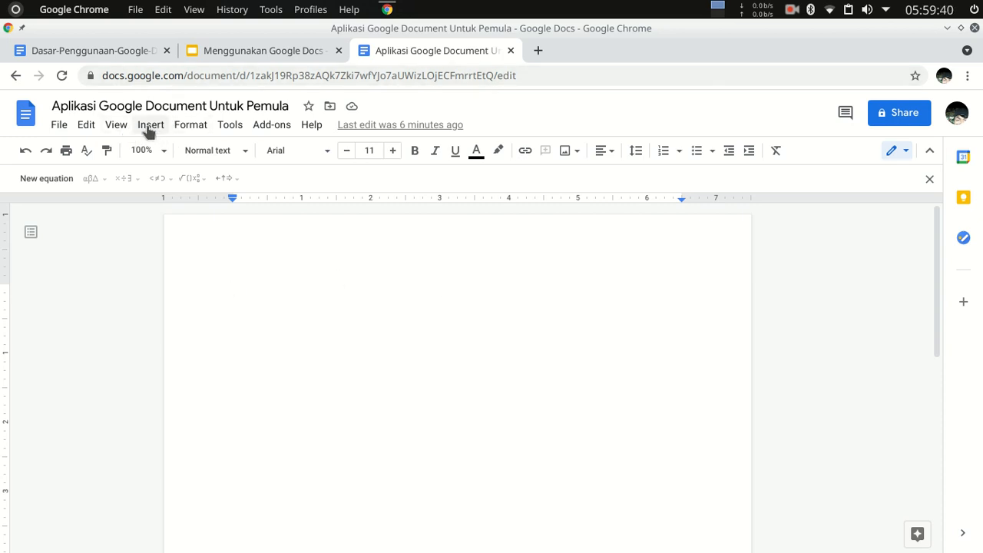
left_click(106, 128)
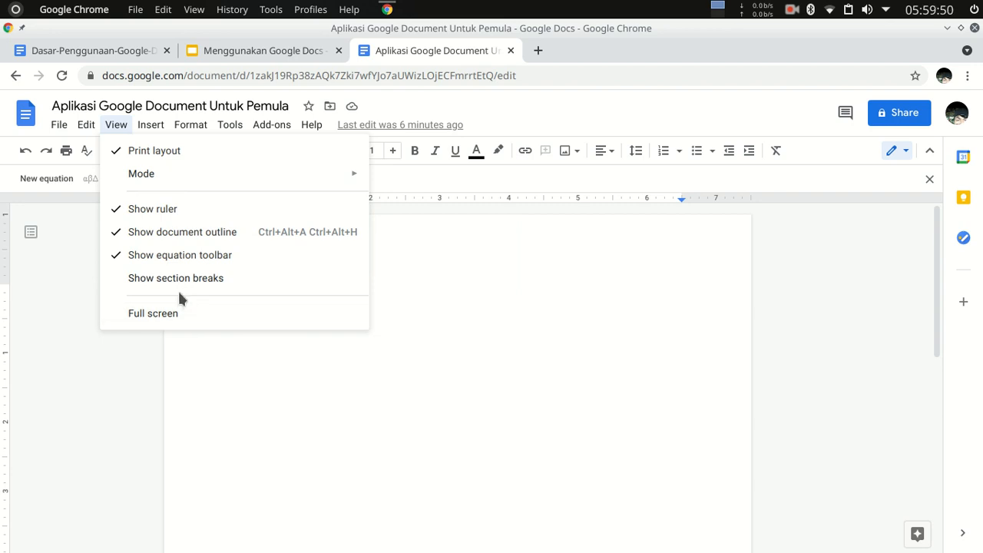
Examine what can be inserted, including images, tables, drawings, charts, headers and footers, page numbers, breaks and a table of contents.
mouse_move(146, 124)
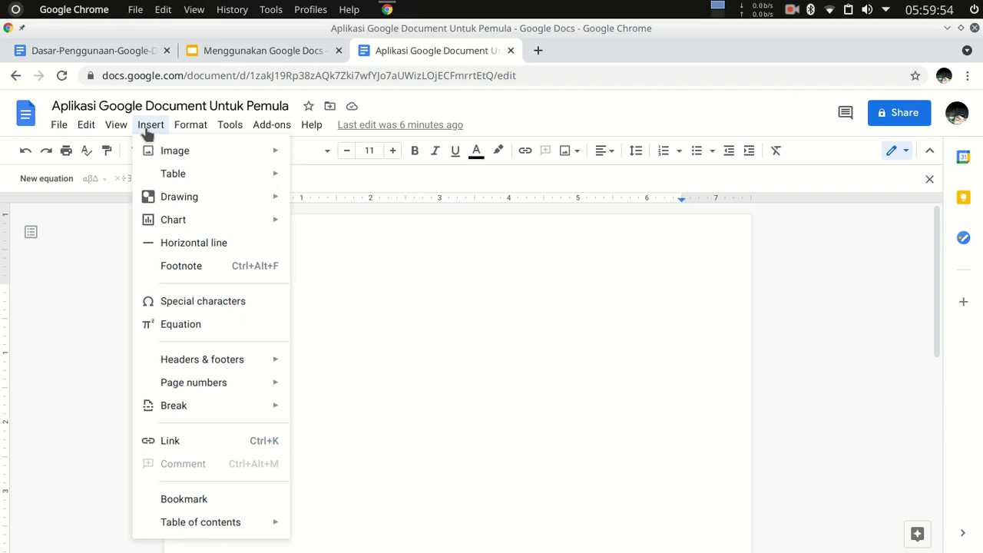
mouse_move(184, 156)
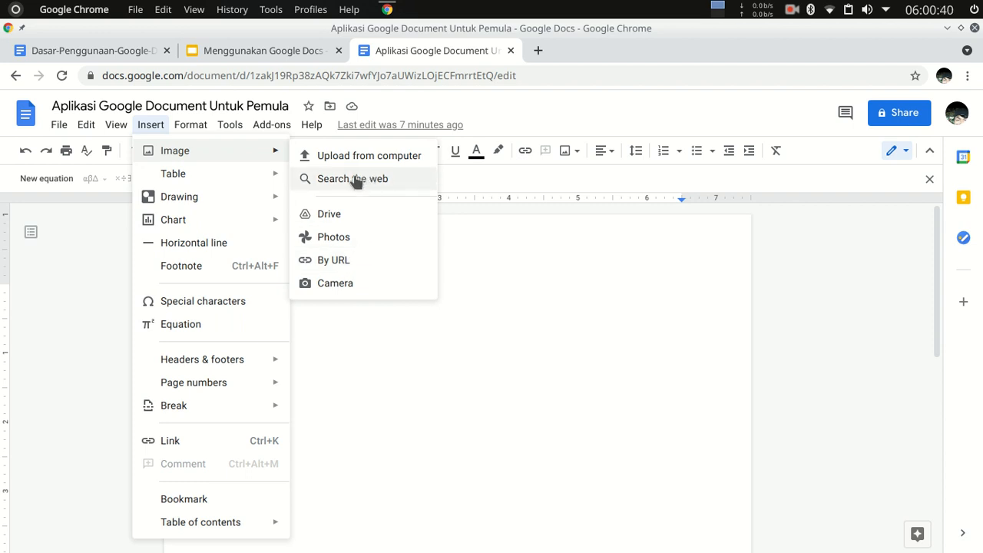
mouse_move(214, 178)
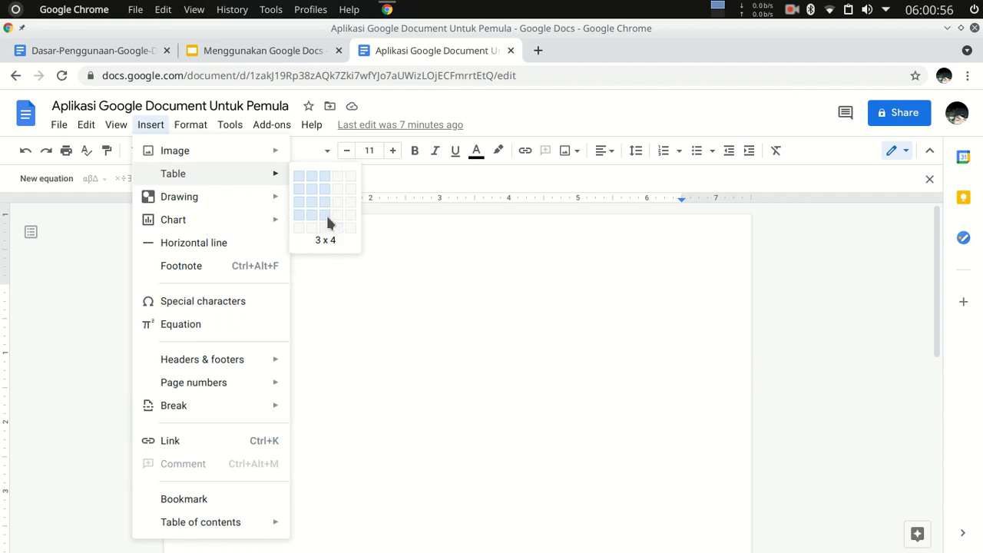
mouse_move(192, 203)
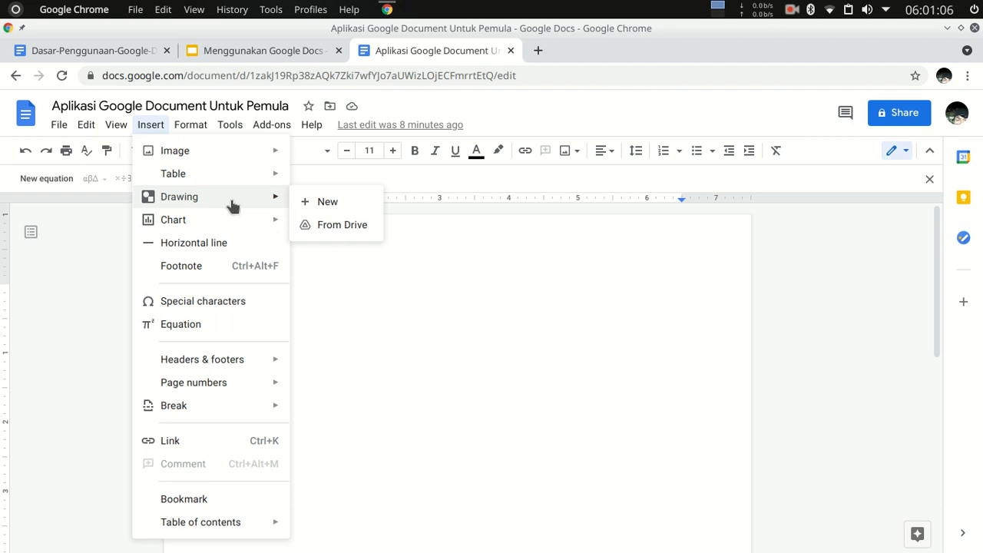
mouse_move(208, 221)
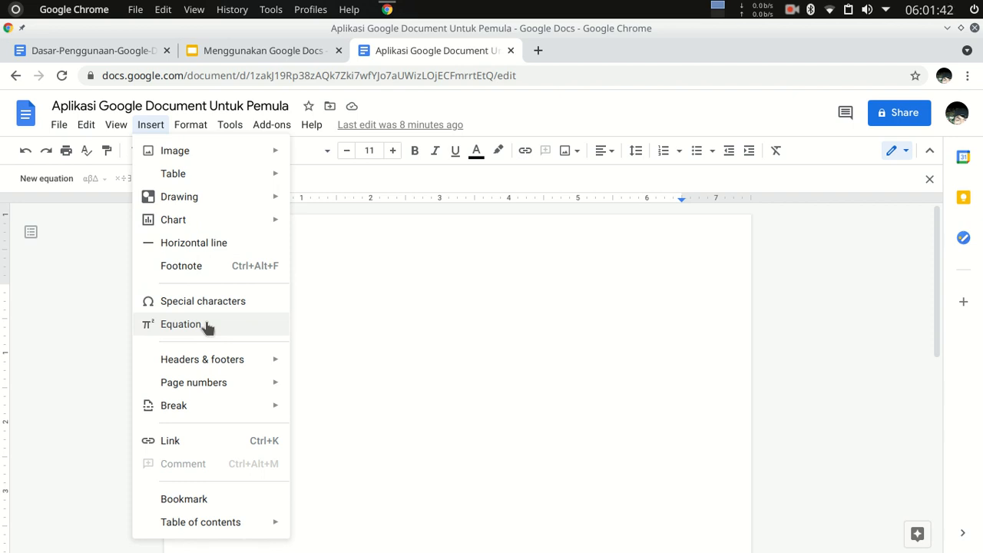
mouse_move(240, 370)
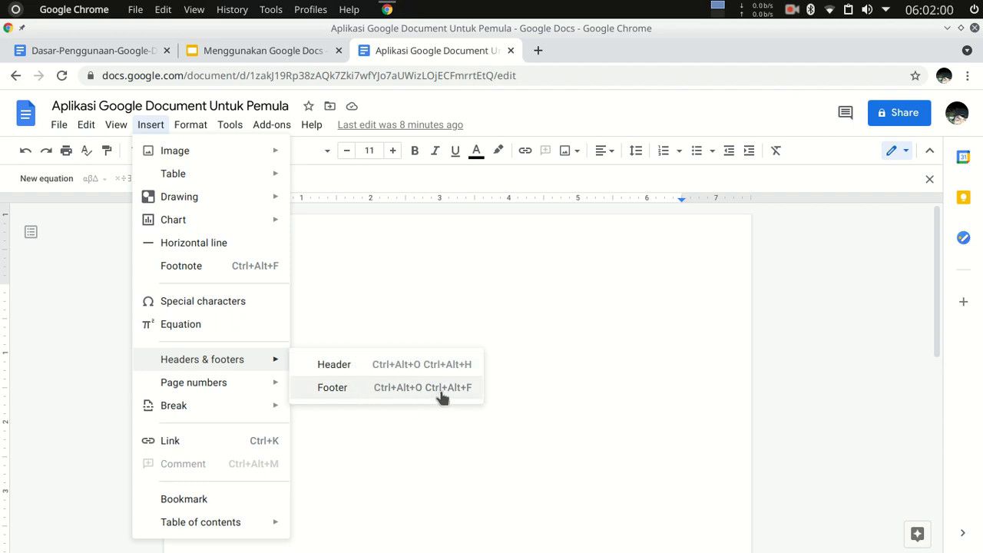
mouse_move(192, 388)
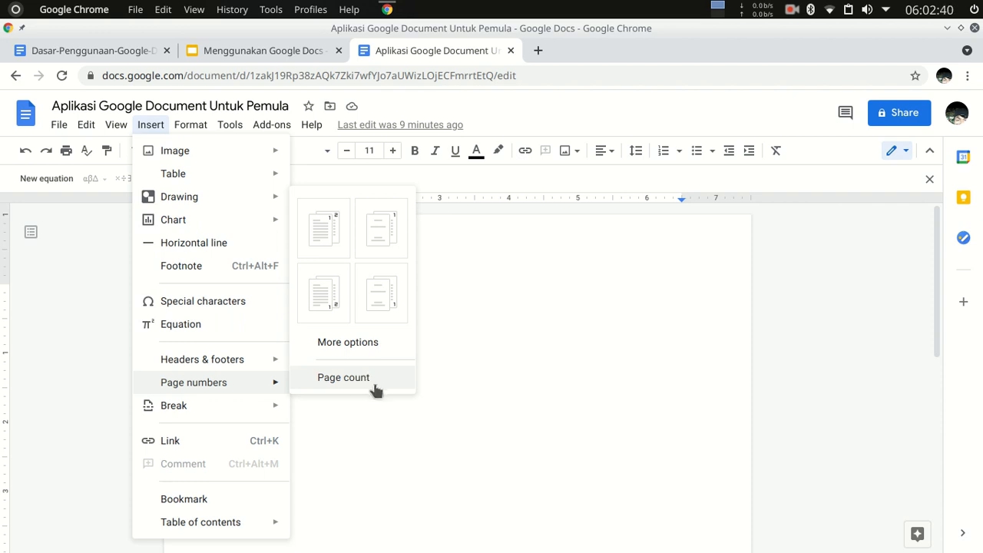
mouse_move(210, 412)
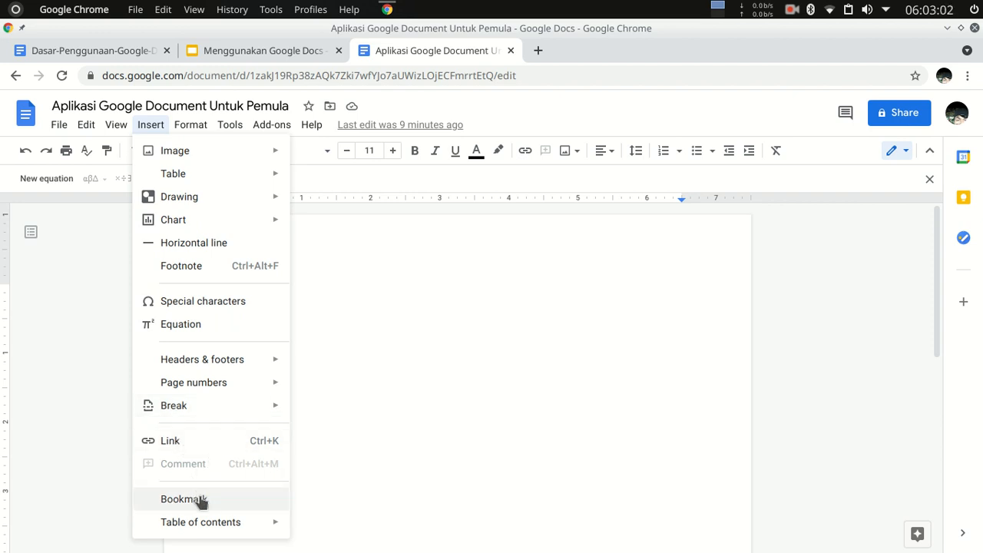
mouse_move(226, 530)
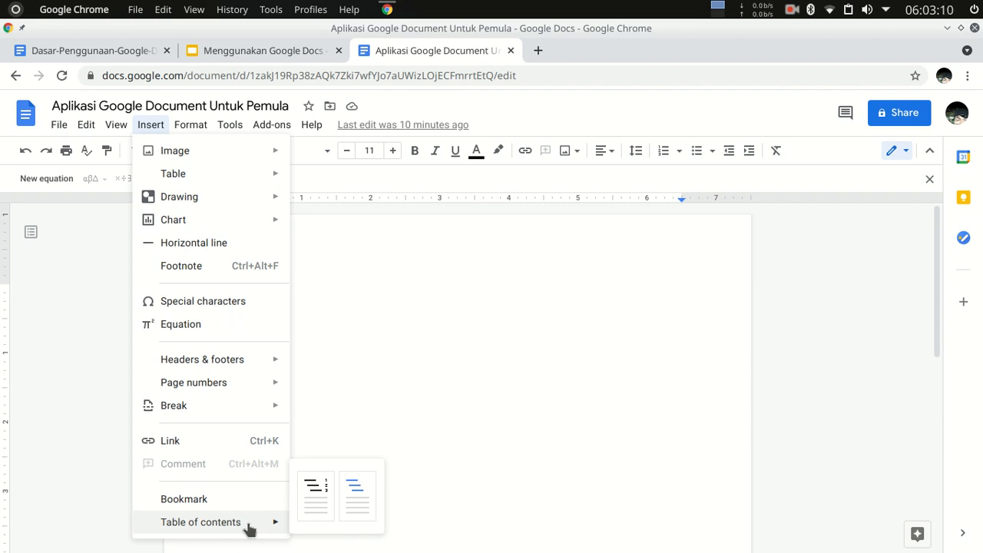
Review the text formatting options, including bold, italic, superscript and subscript, font size changes and capitalization.
mouse_move(189, 127)
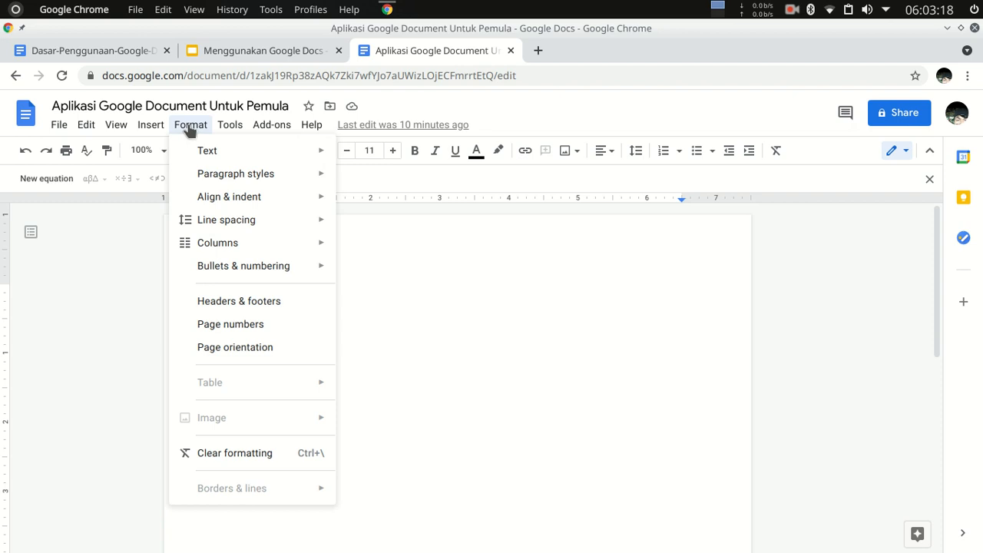
mouse_move(209, 157)
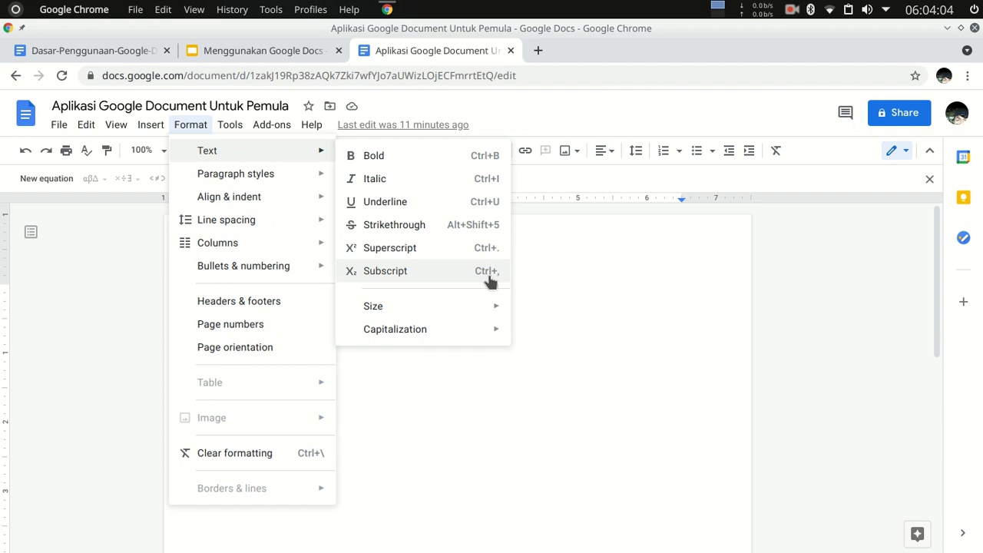
mouse_move(463, 310)
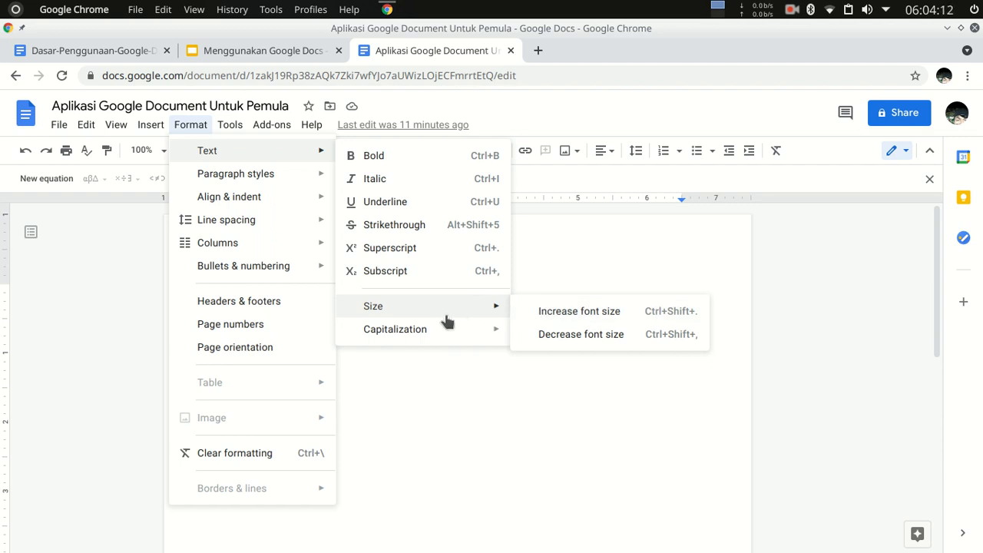
mouse_move(428, 333)
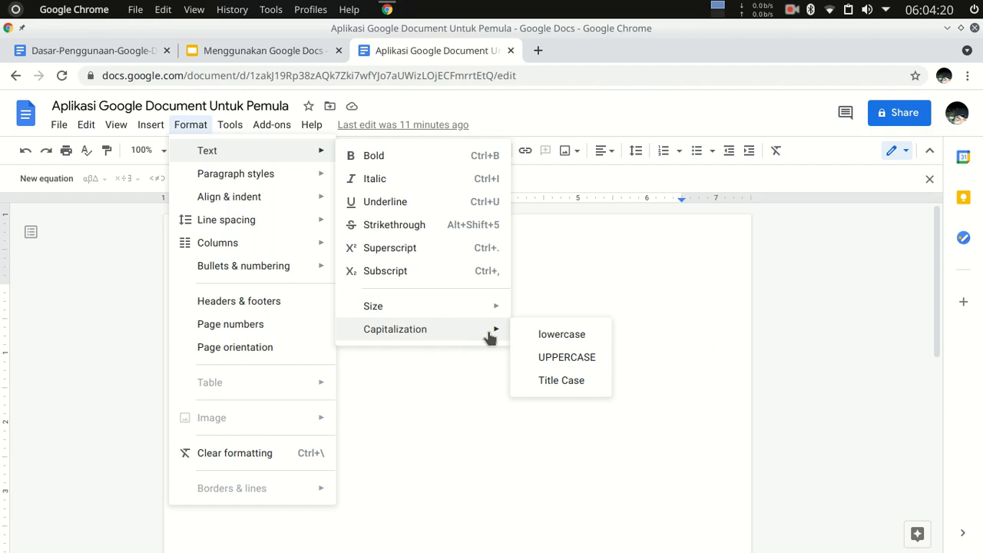
Look through the paragraph styles from Normal Text, Title and Subtitle to Heading 6, plus the default style options.
mouse_move(241, 178)
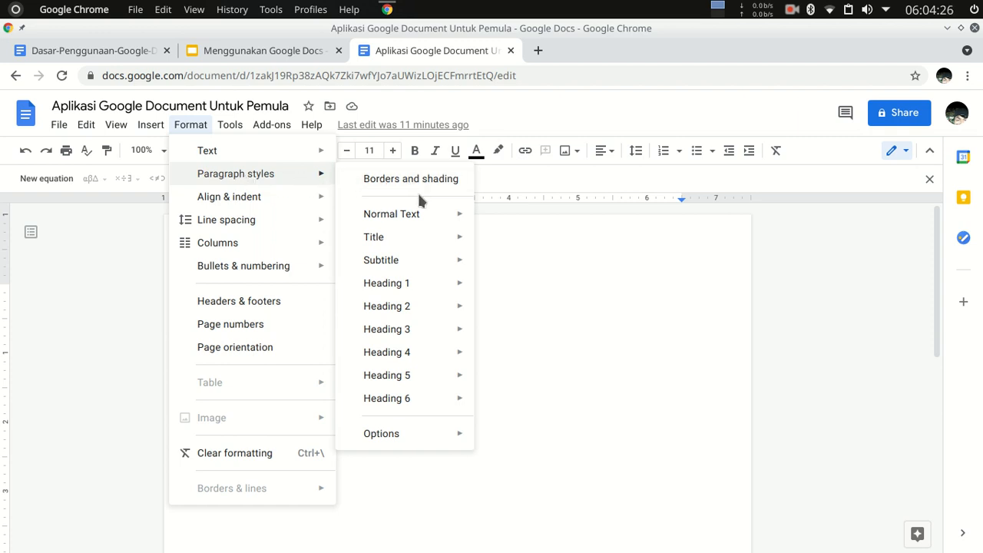
mouse_move(418, 221)
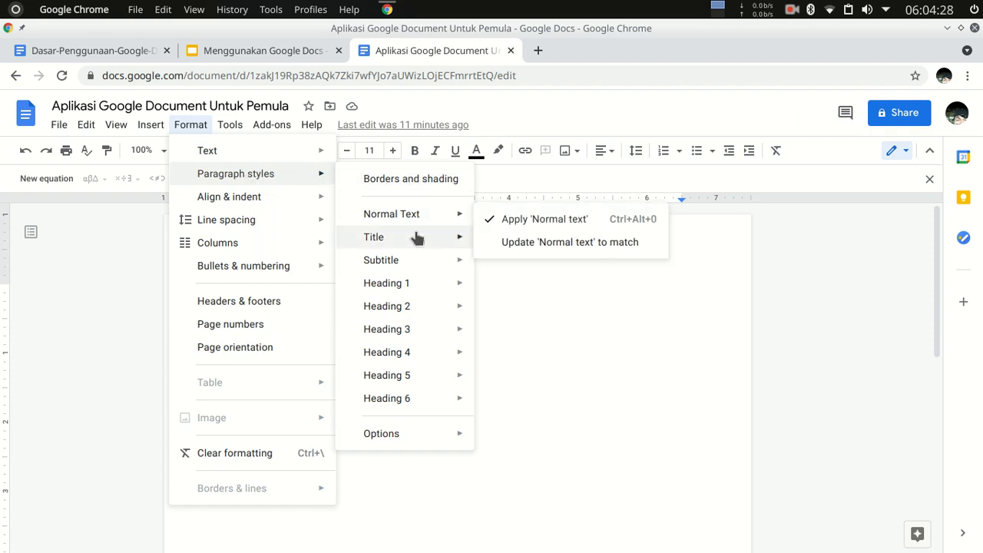
mouse_move(415, 241)
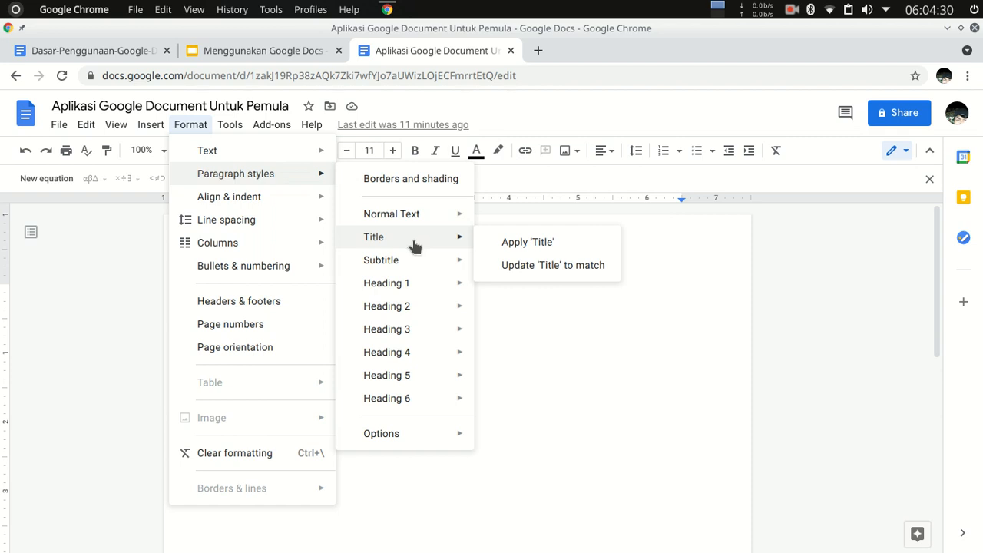
mouse_move(410, 268)
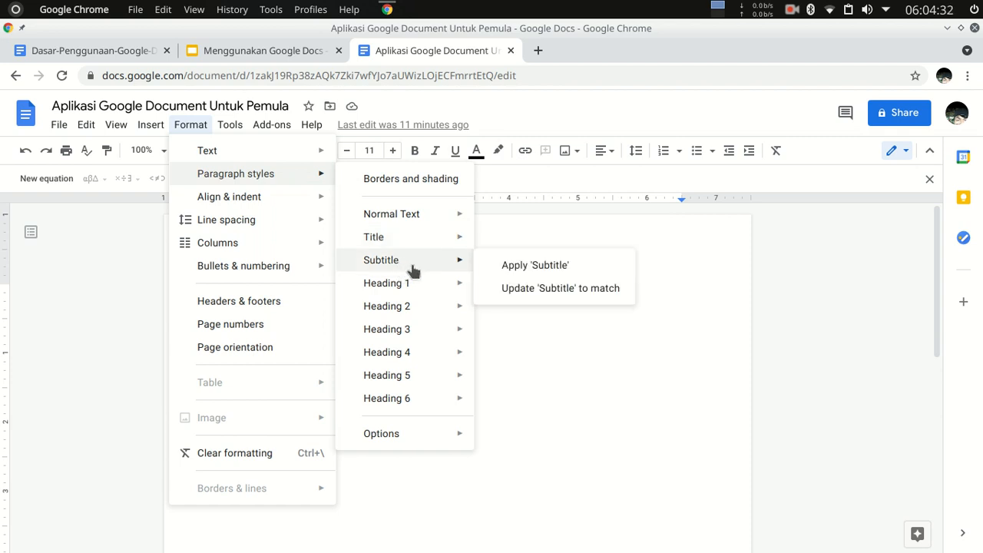
mouse_move(411, 287)
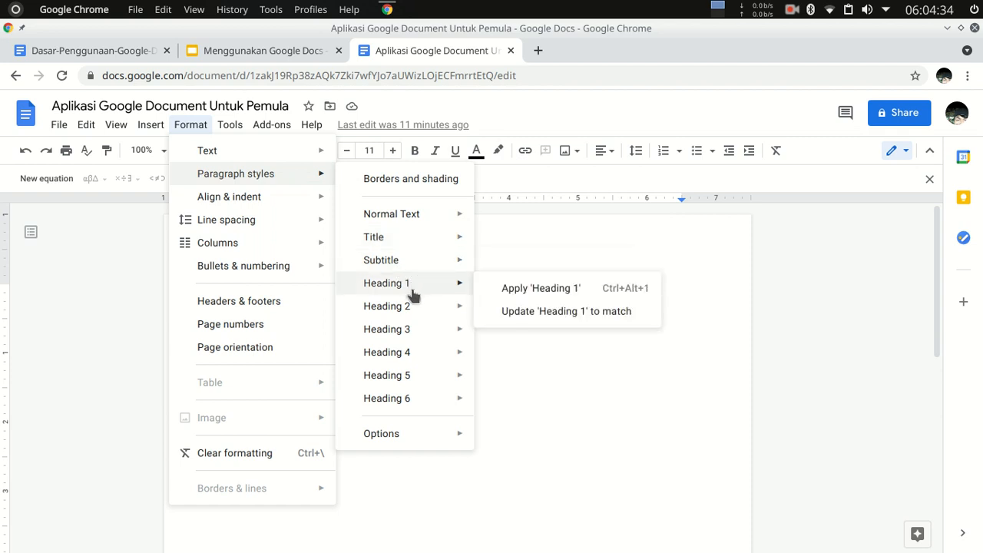
mouse_move(415, 306)
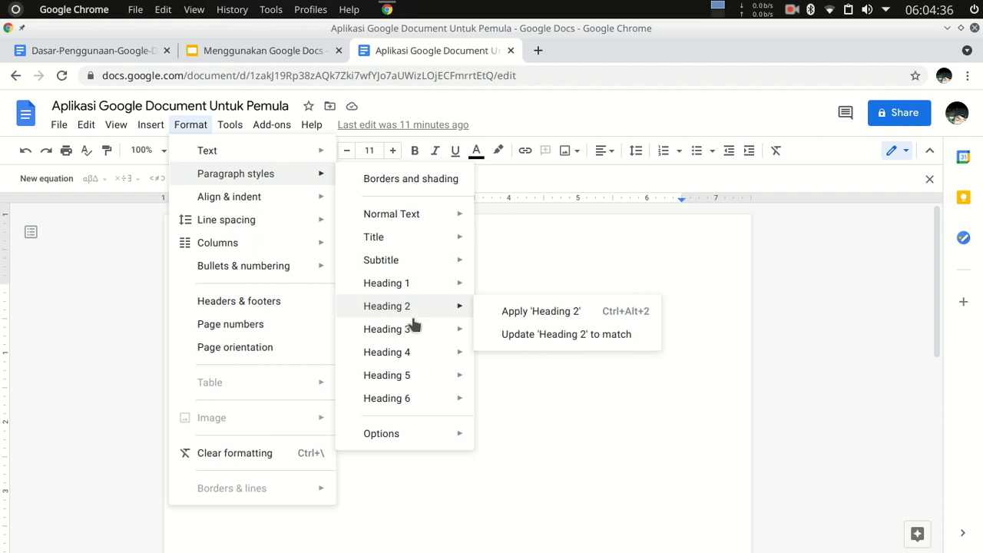
mouse_move(425, 377)
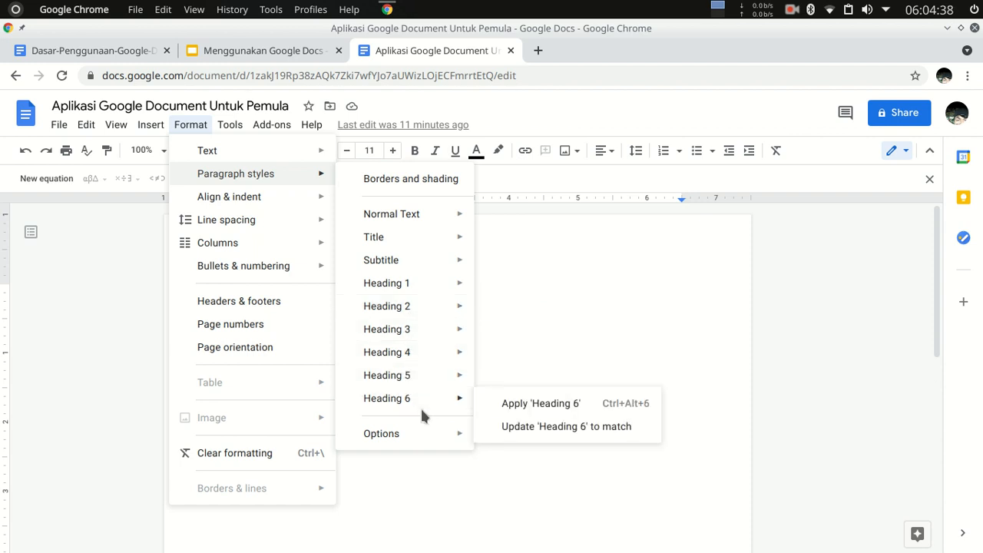
mouse_move(452, 435)
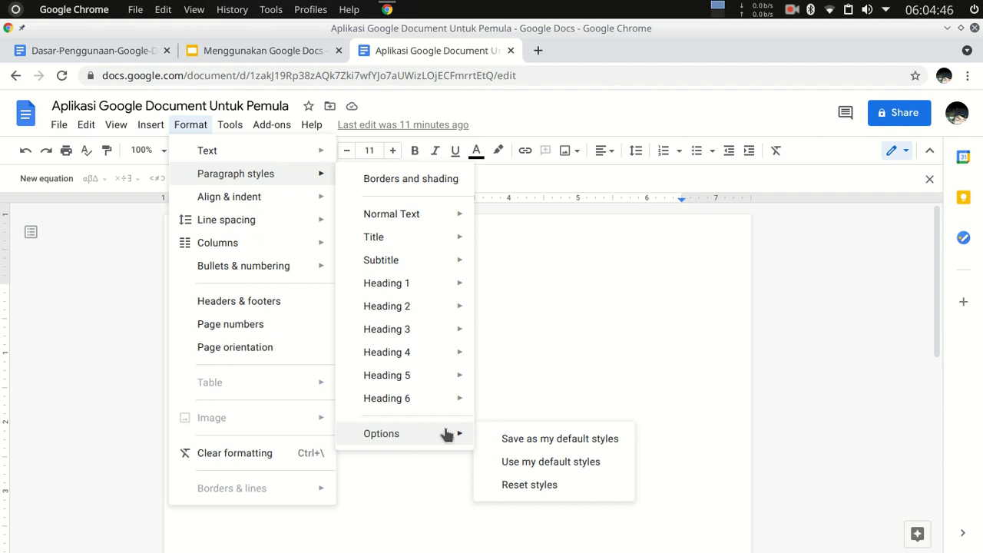
Review the formatting choices for alignment and indent, line spacing, columns, and numbered and bulleted lists.
mouse_move(232, 196)
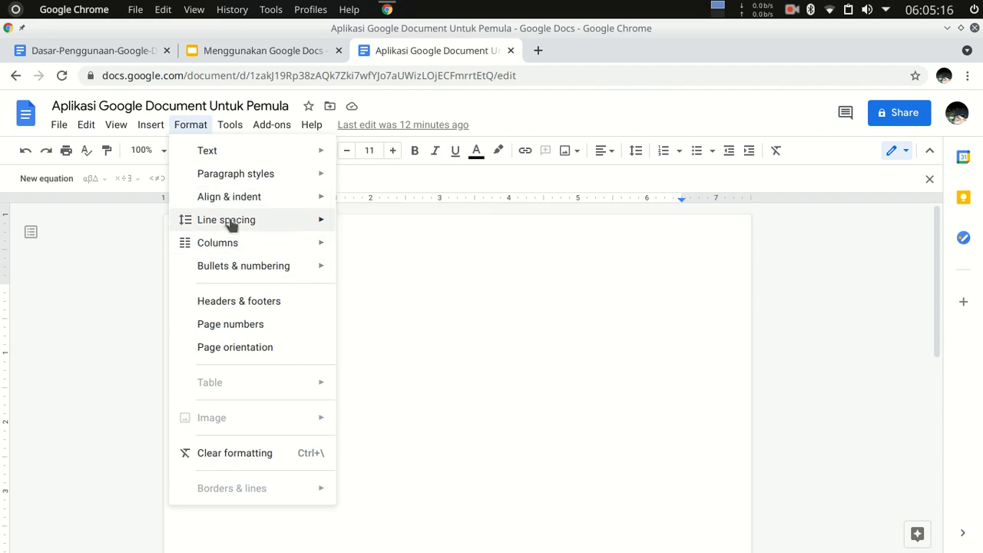
mouse_move(226, 222)
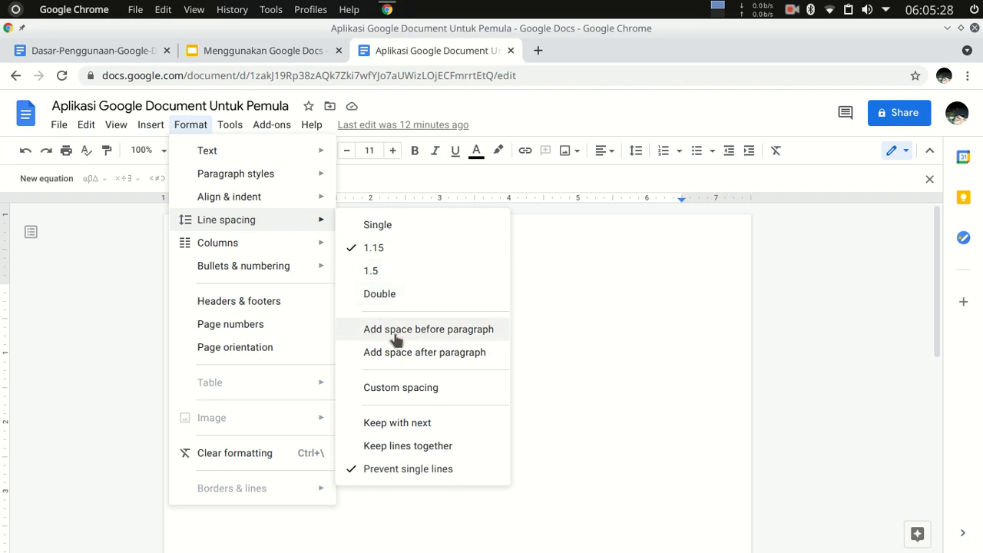
mouse_move(217, 243)
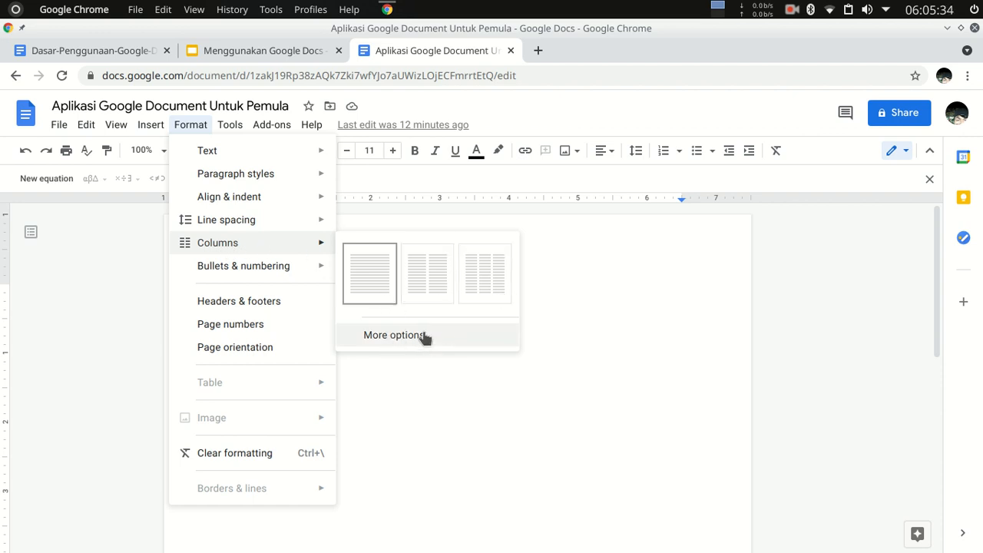
mouse_move(246, 271)
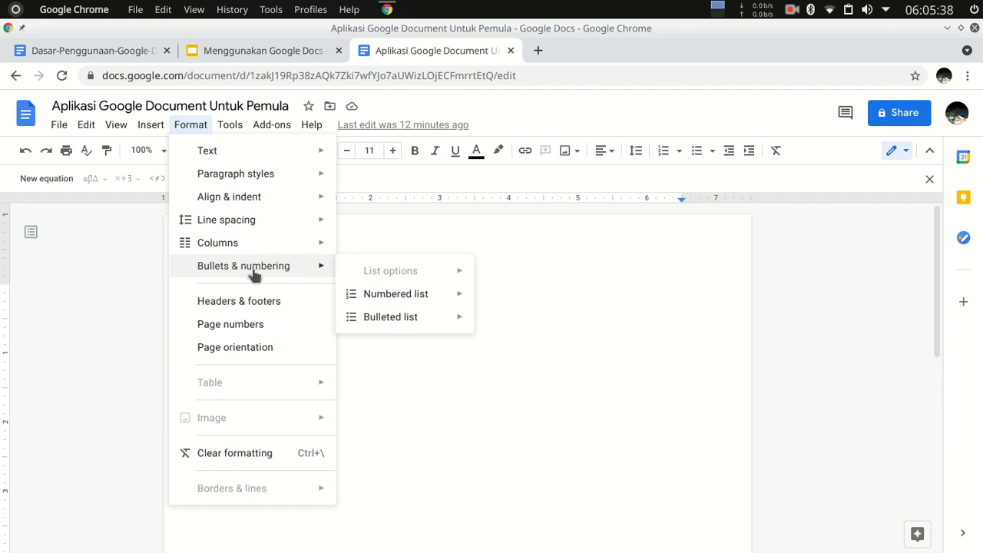
mouse_move(398, 300)
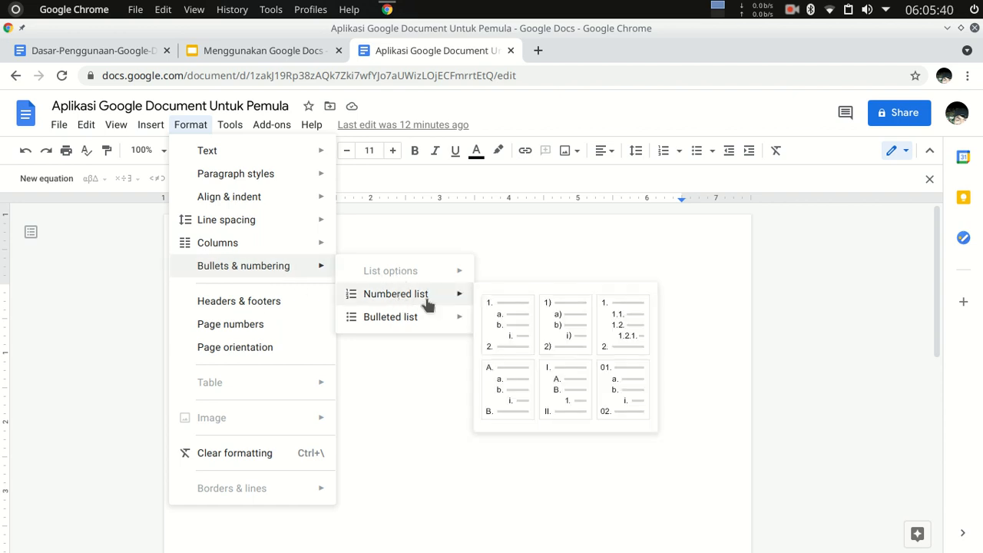
mouse_move(393, 320)
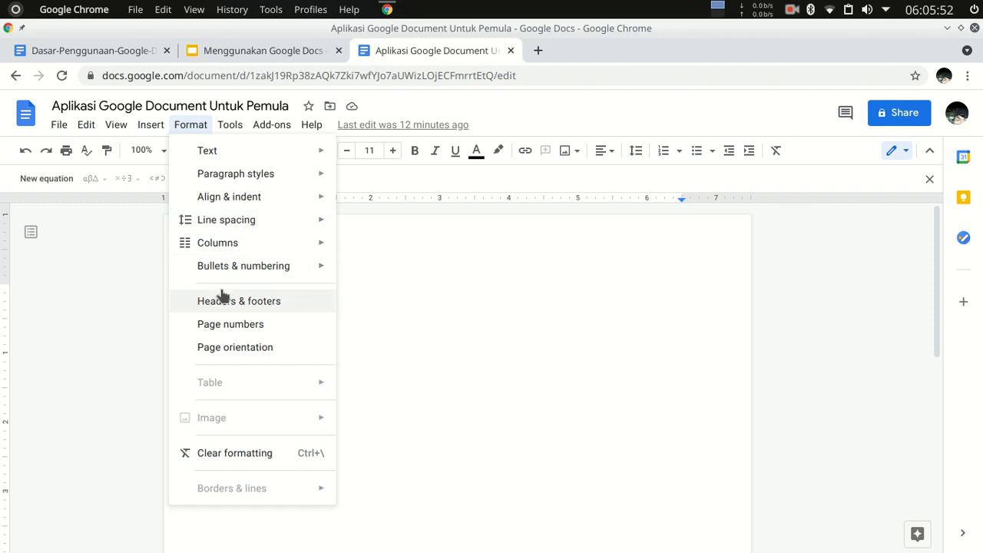
Review the document tools, add-on options and help resources, and return to the blank page.
mouse_move(236, 125)
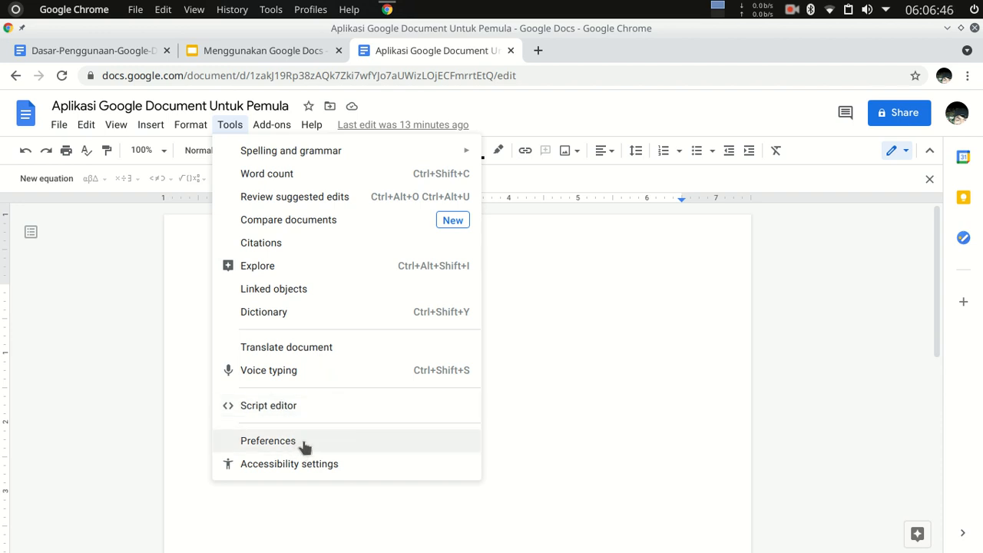
mouse_move(268, 125)
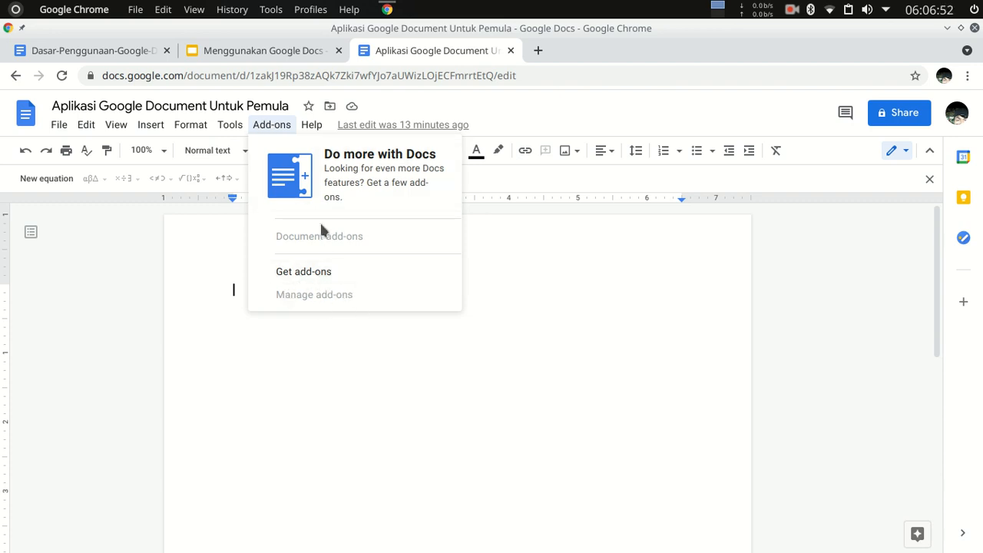
mouse_move(310, 127)
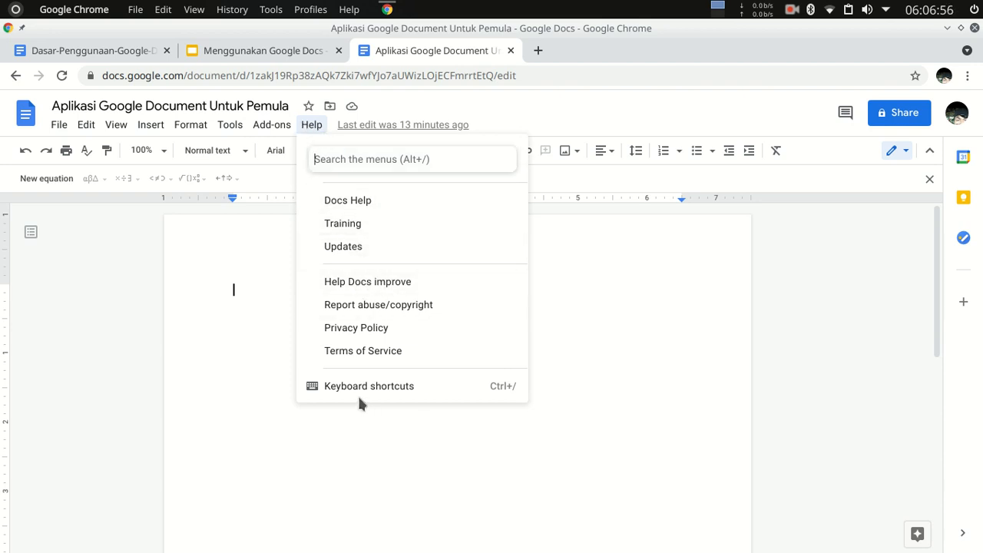
left_click(260, 331)
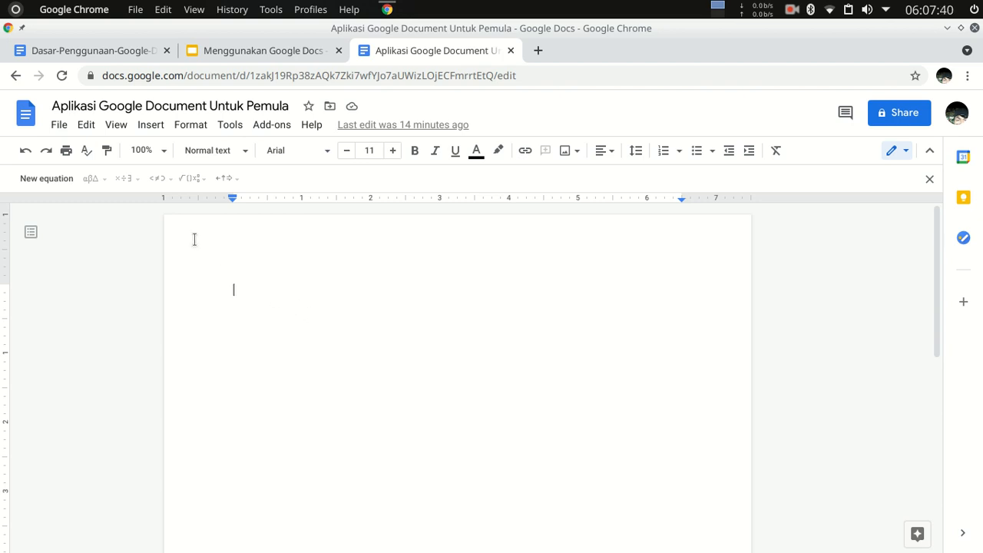
Set the paper size of the whole document to A4 (8.27" x 11.69") in the page setup.
left_click(55, 128)
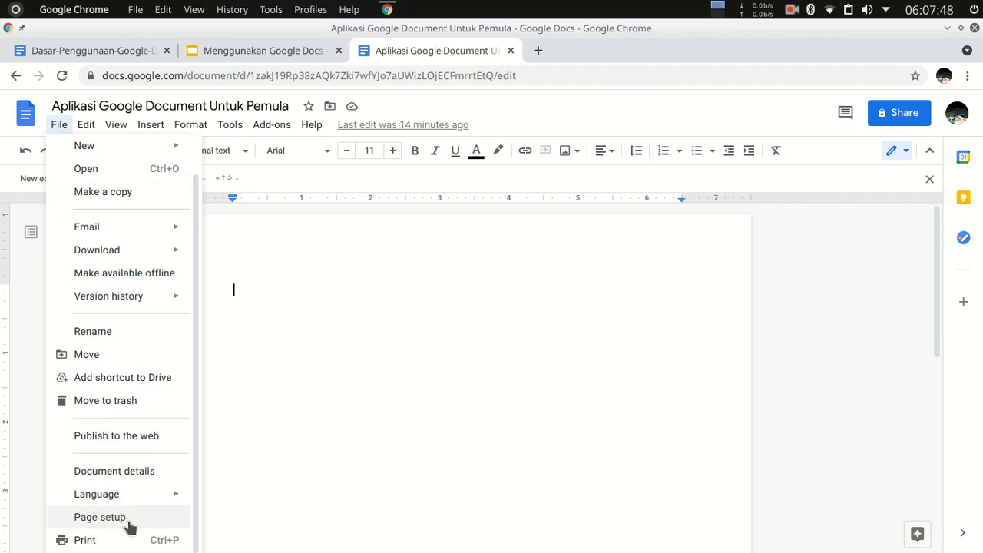
left_click(110, 521)
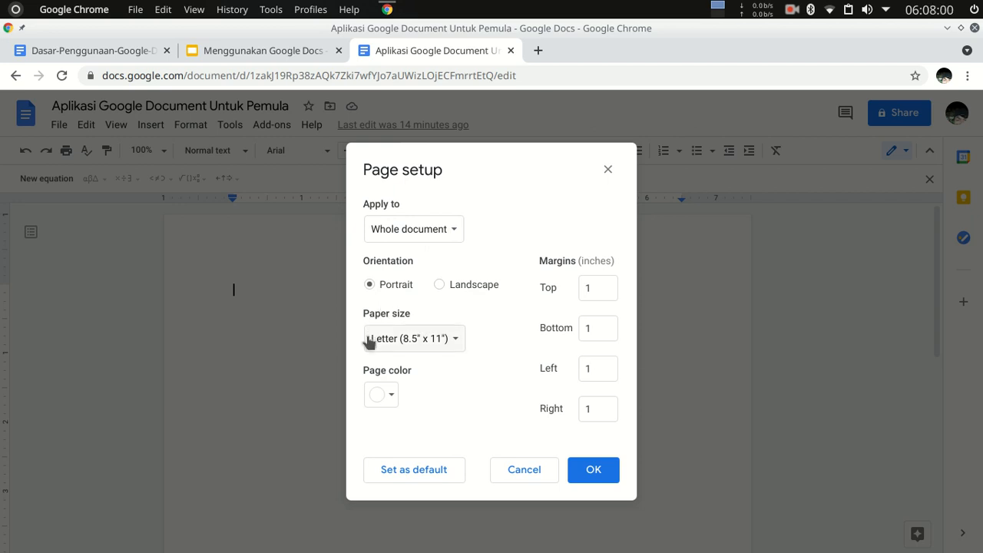
left_click(452, 347)
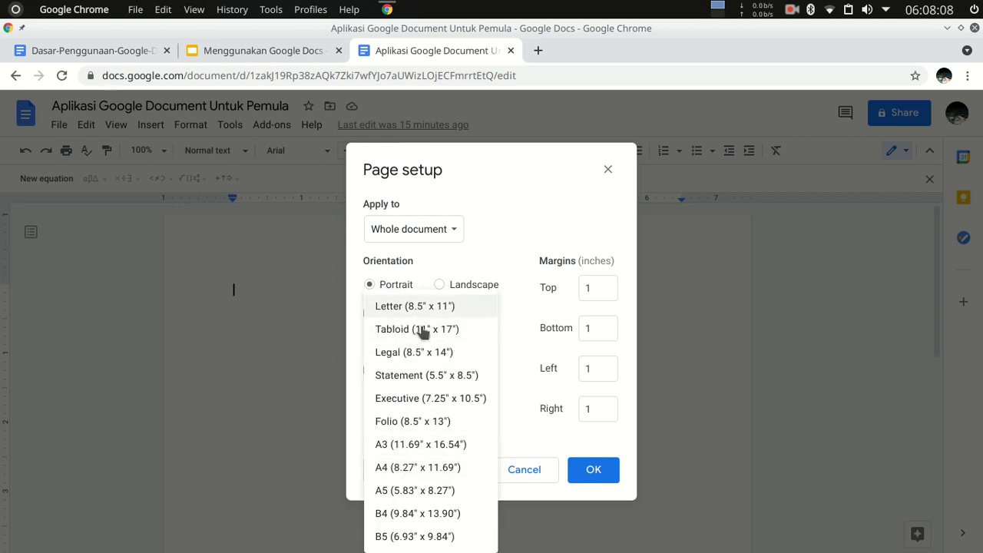
left_click(430, 473)
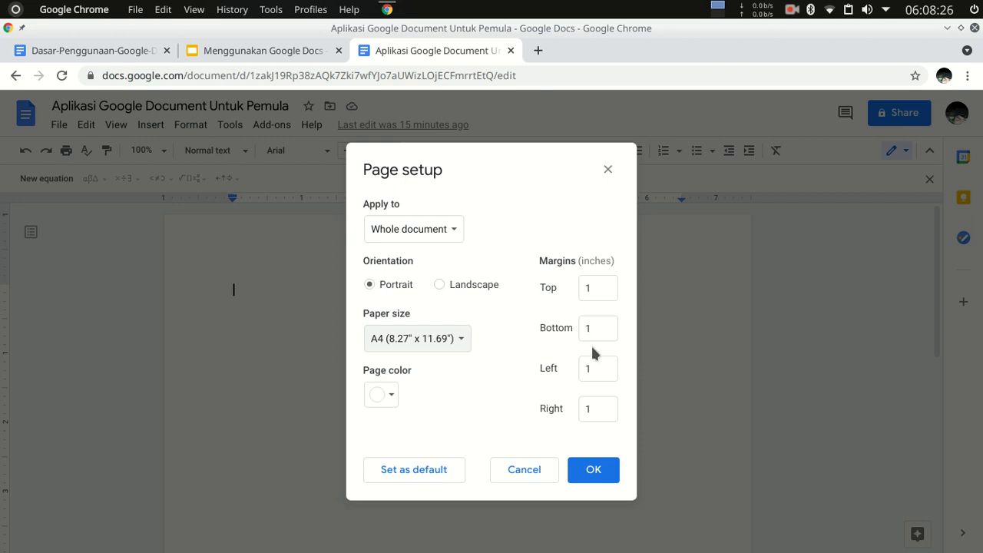
Enter a top margin of 1 inch, save the page setup as the default, and apply it to the document.
left_click(593, 287)
key("BackSpace")
type("1")
left_click_drag(579, 260, 611, 260)
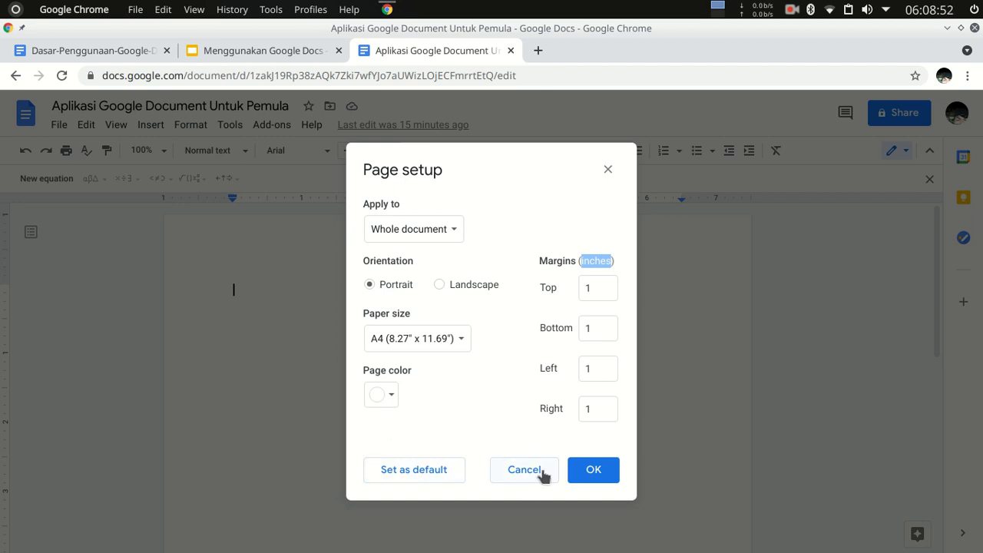
left_click(427, 479)
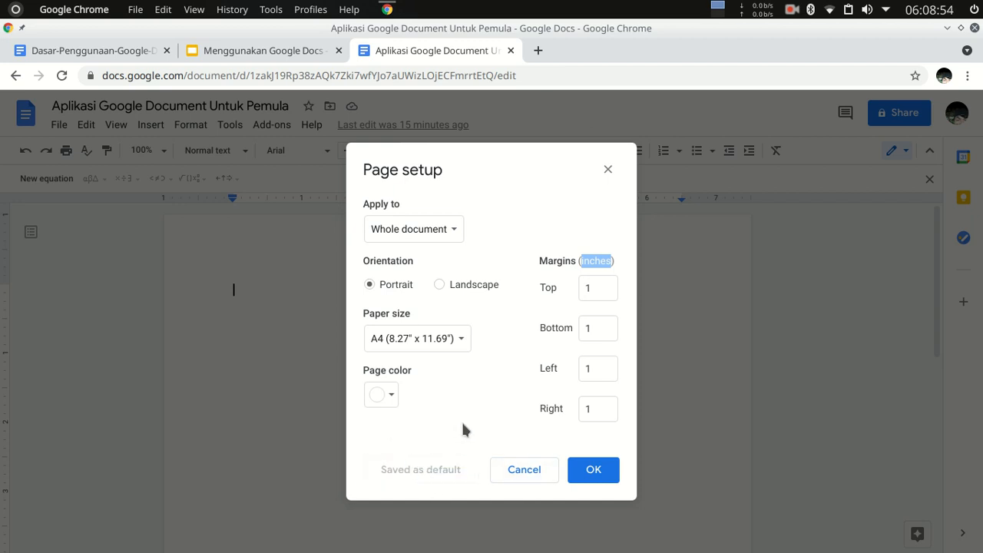
left_click(598, 470)
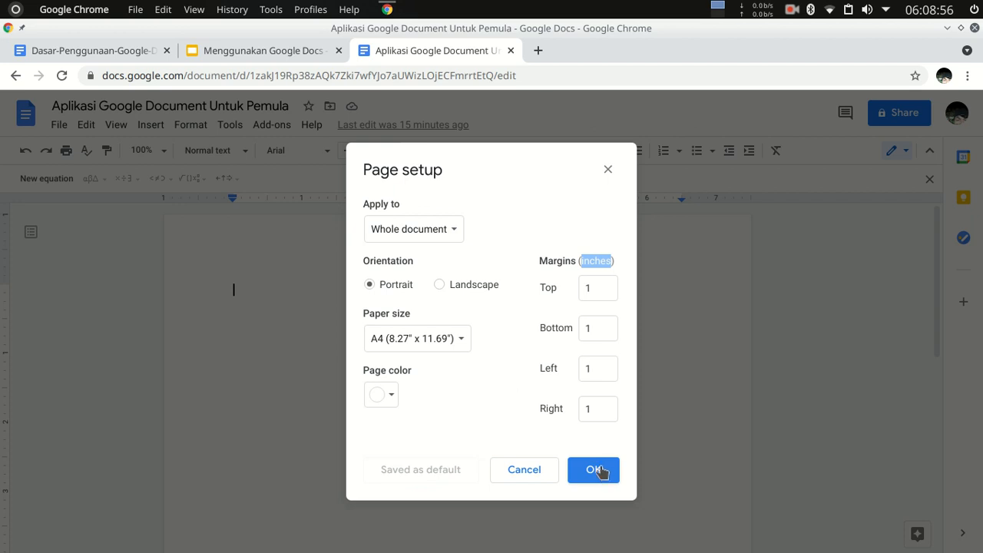
left_click(600, 474)
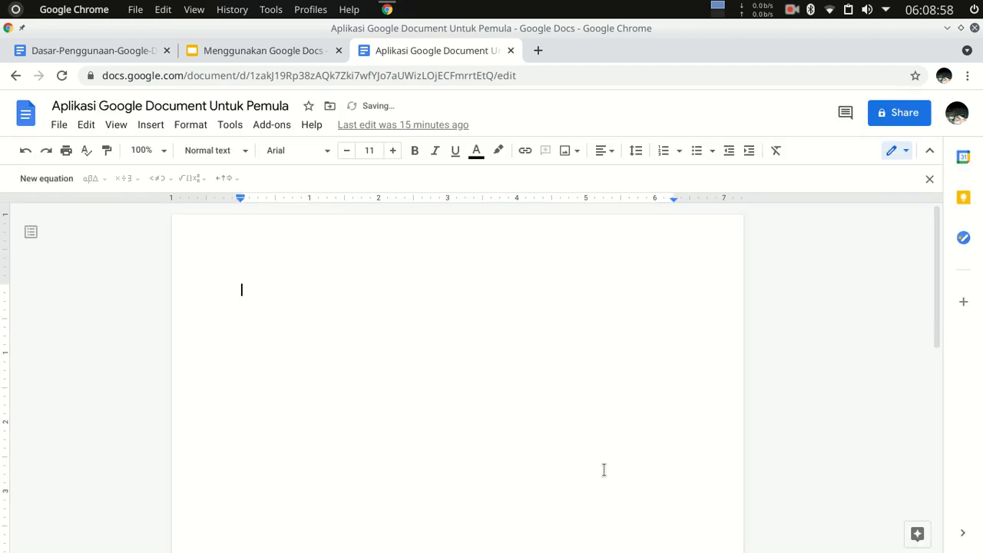
Write the title line "Panduan Dasar Penggunaan Aplikasi Google Dokumen" at the beginning of the document.
scroll(496, 395, "down", 6)
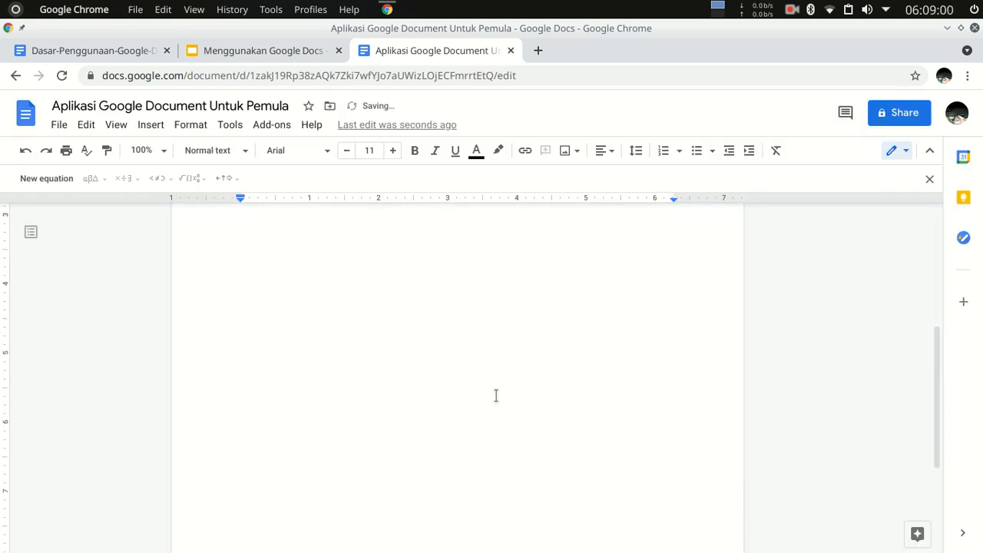
scroll(503, 384, "up", 6)
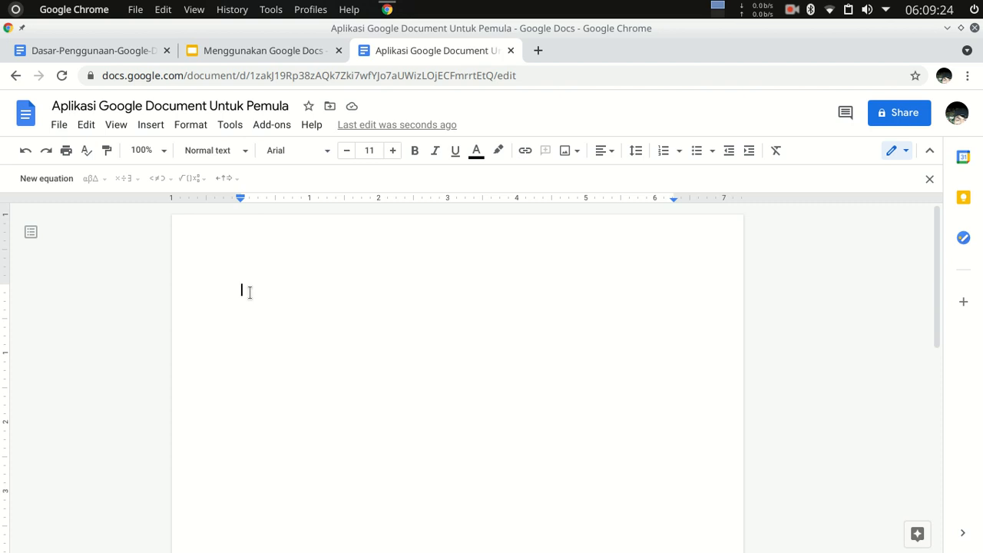
type("Panduan D")
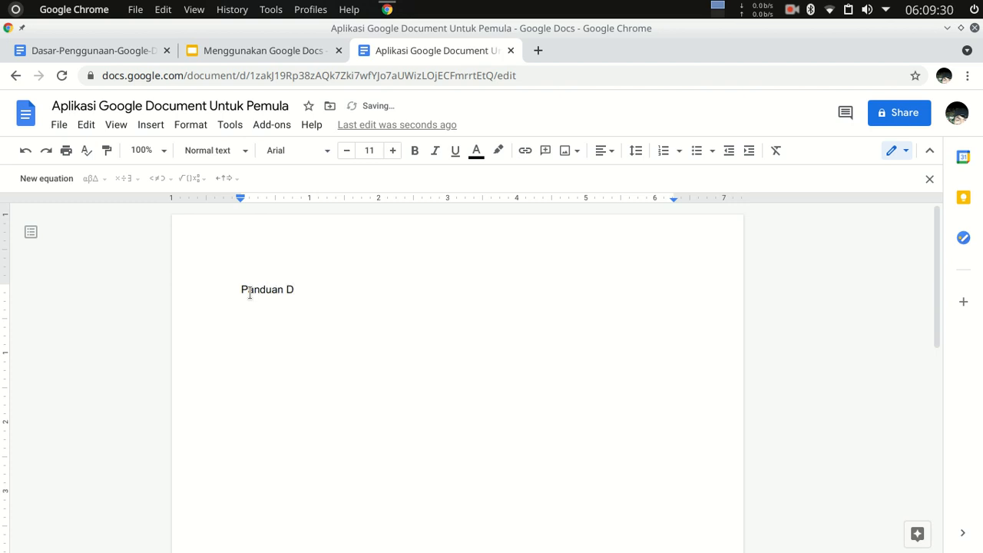
type("asar Penggunaan Apl")
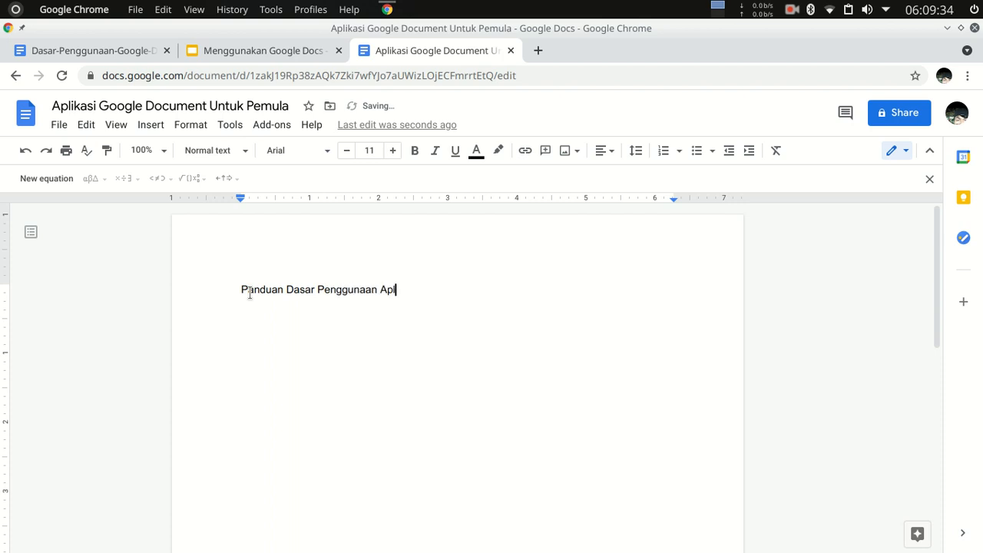
type("ikasi Google Dokumen")
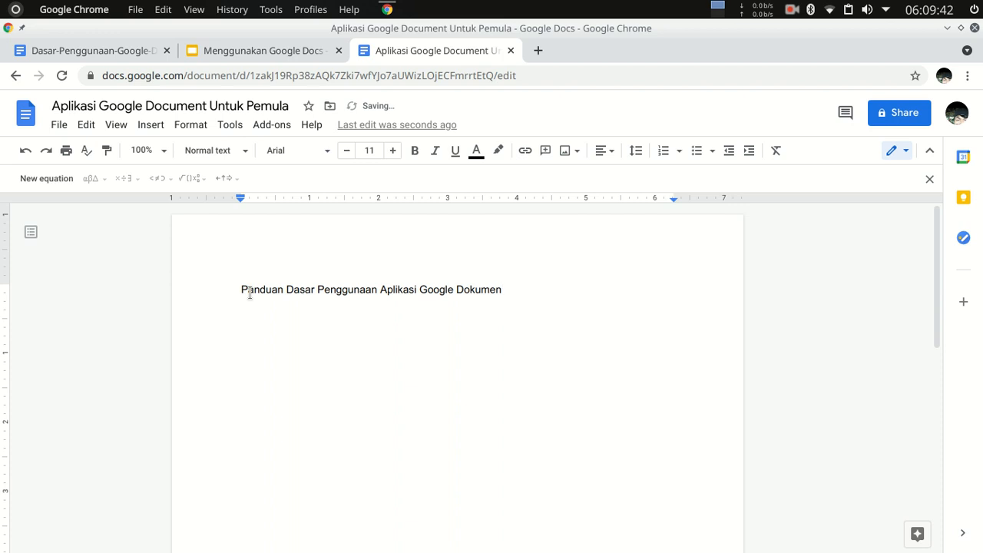
End the title with a period and write below it "Google dokumen merupakan aplikasi yang dapat digunakan untuk mengolah data teks.".
key("Return")
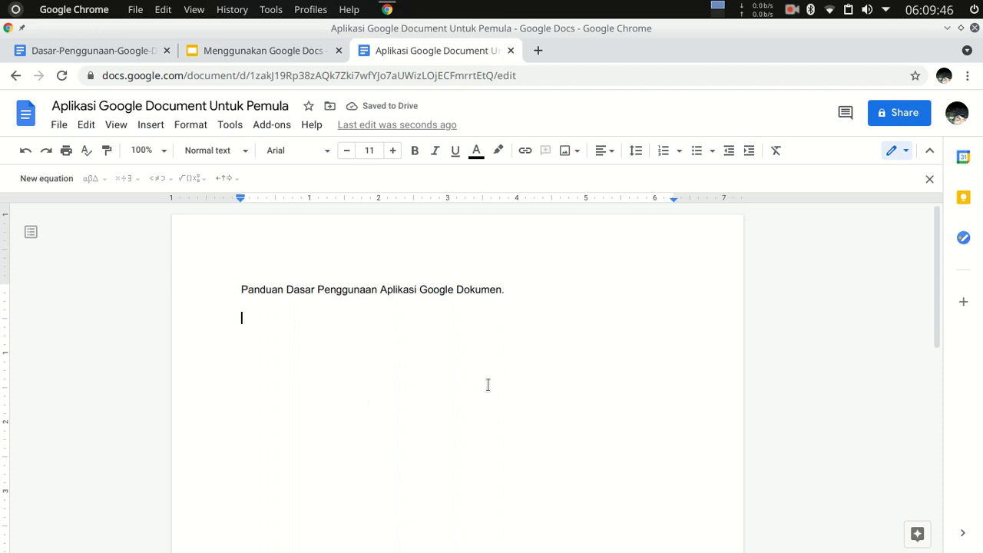
type("Google dokumen merupakan aplikasi yang adapa")
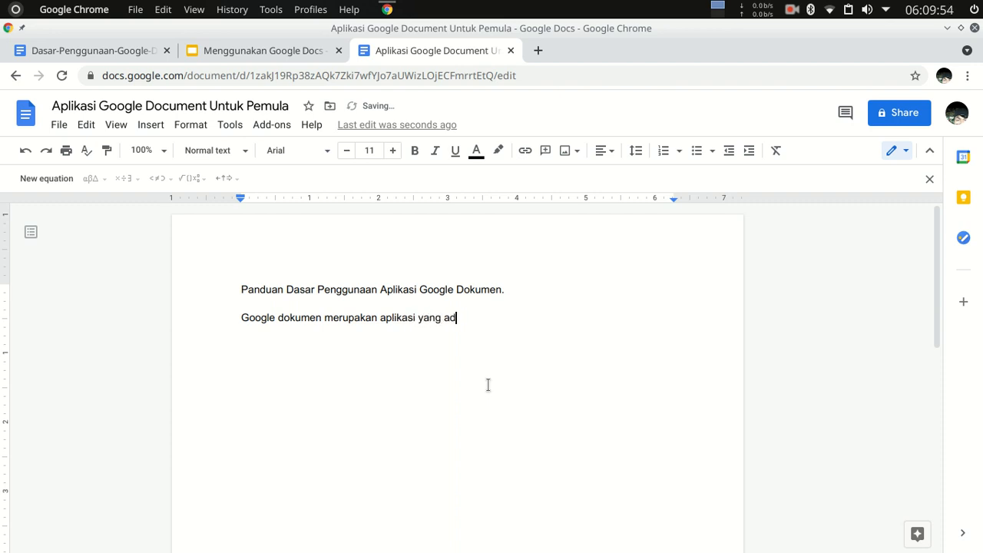
key("BackSpace")
key("BackSpace")
key("BackSpace")
key("BackSpace")
key("BackSpace")
type("dapat digunakan ")
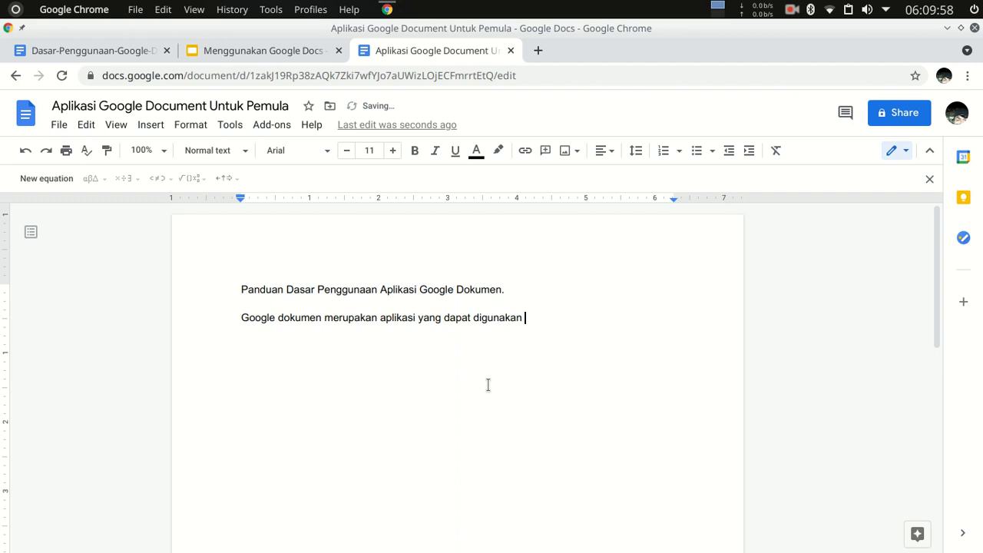
type("untuk men")
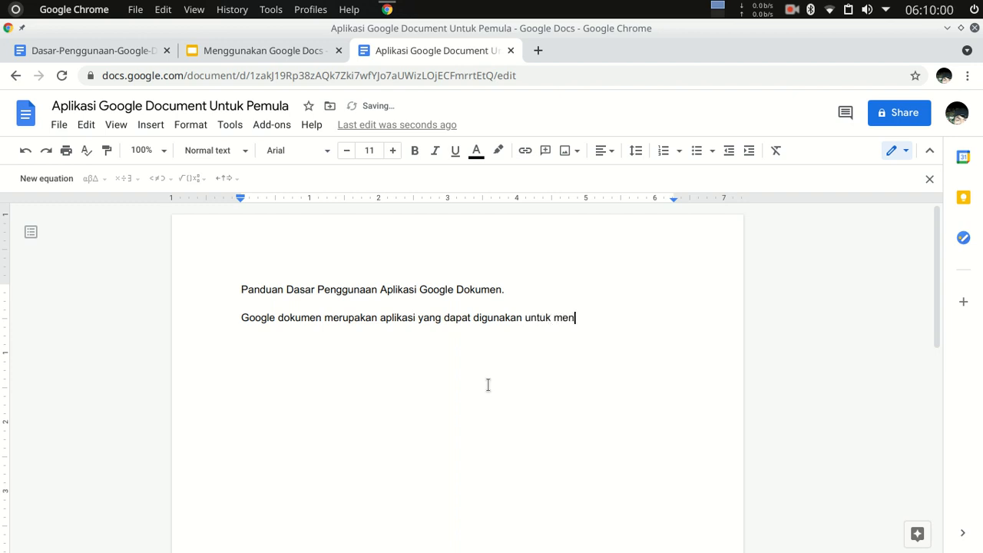
type("golah data teks")
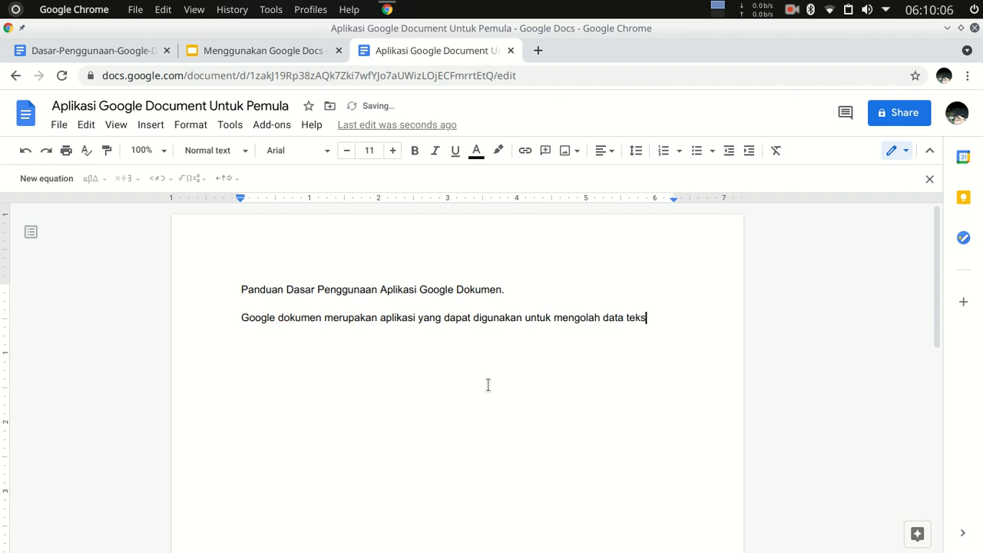
type(". Aplikasi ini dapat")
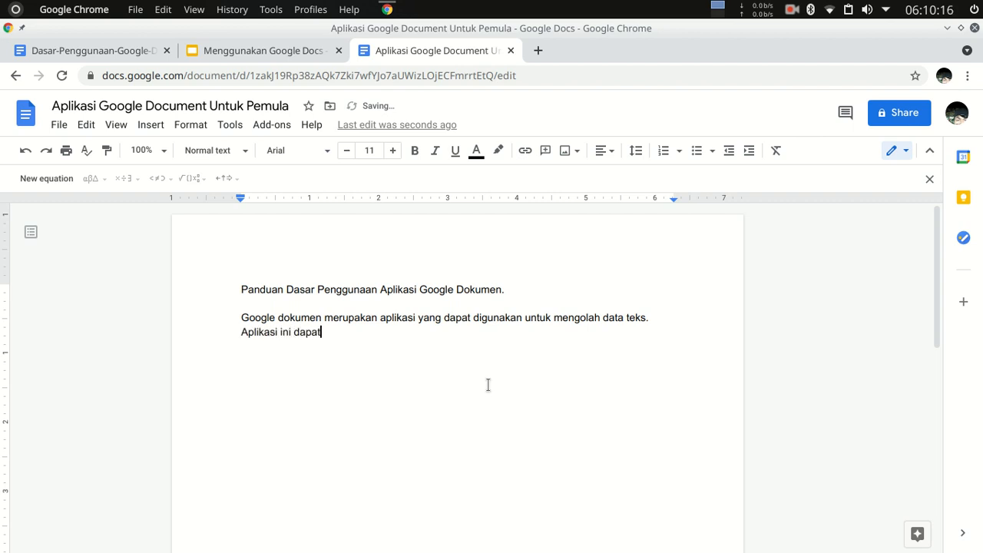
type(" diakses secara online")
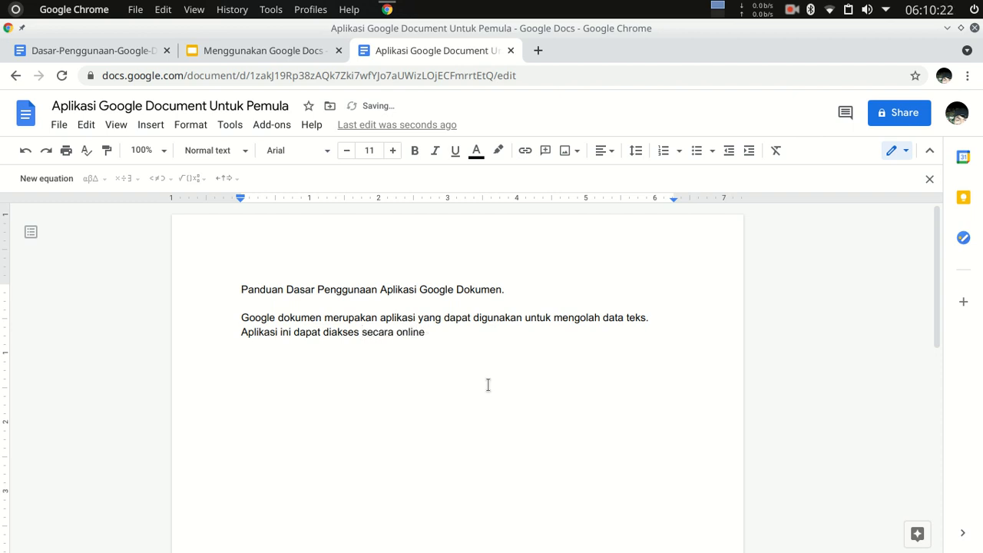
Continue the paragraph with the sentence "Aplikasi ini dapat diakses secara online, karena aplikasi ini berbasis cloud.".
key("BackSpace")
type(", karena aplikasi ini berb")
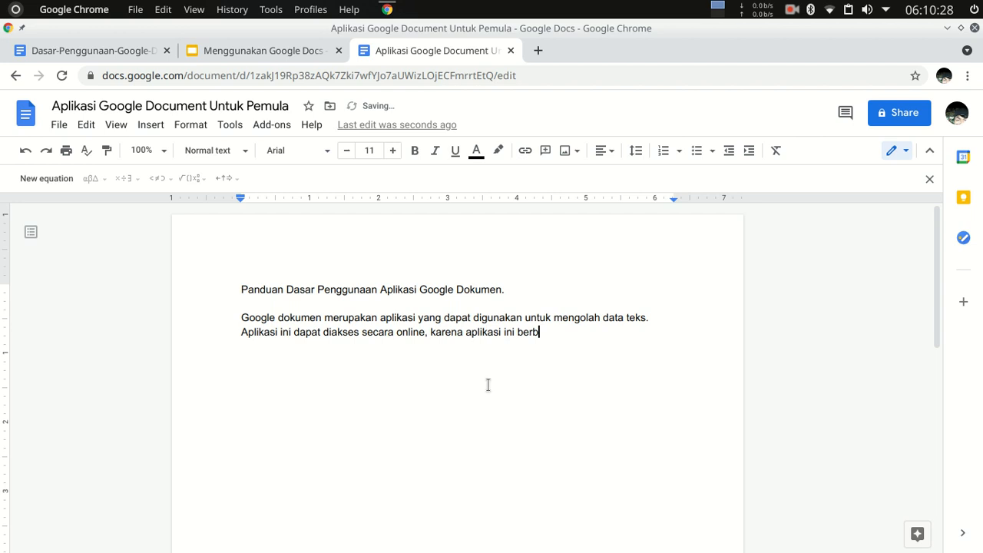
type("asis cloud. Apl")
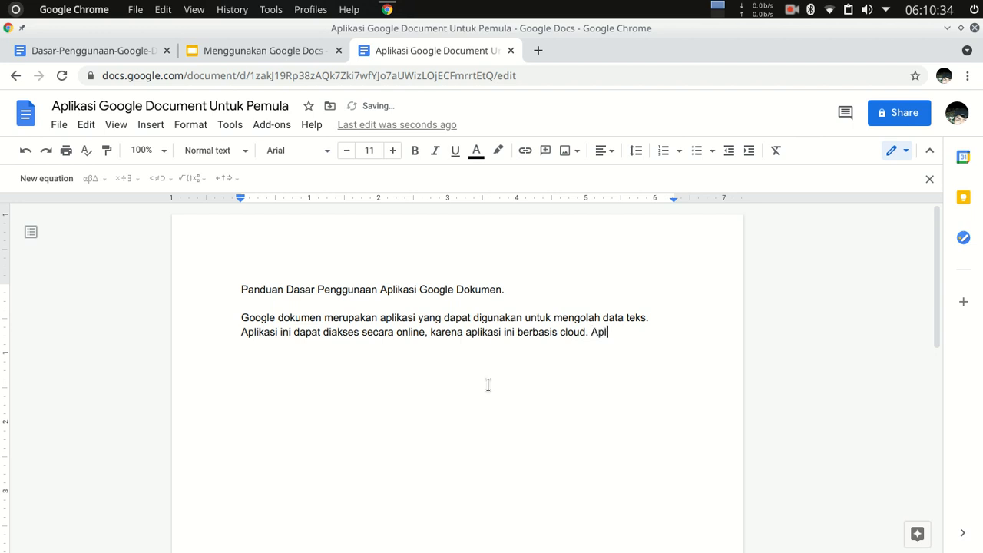
type("ikasi yang kit abut")
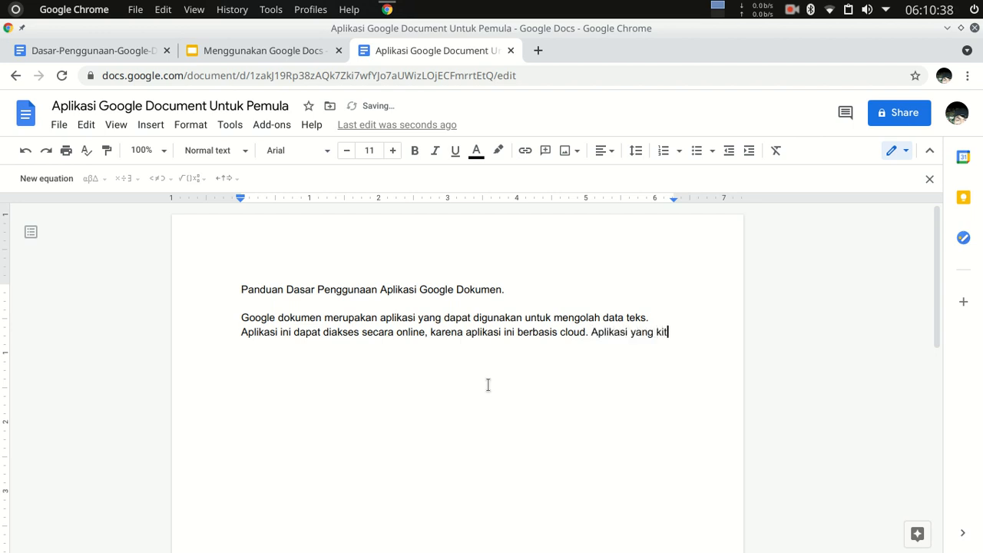
Add the sentence "Aplikasi yang kita butuhkan untuk akses Google Dokumen adalah Web Browser." to the paragraph.
key("BackSpace")
key("BackSpace")
key("BackSpace")
key("BackSpace")
key("BackSpace")
type("a butt")
key("BackSpace")
type("uhkan u")
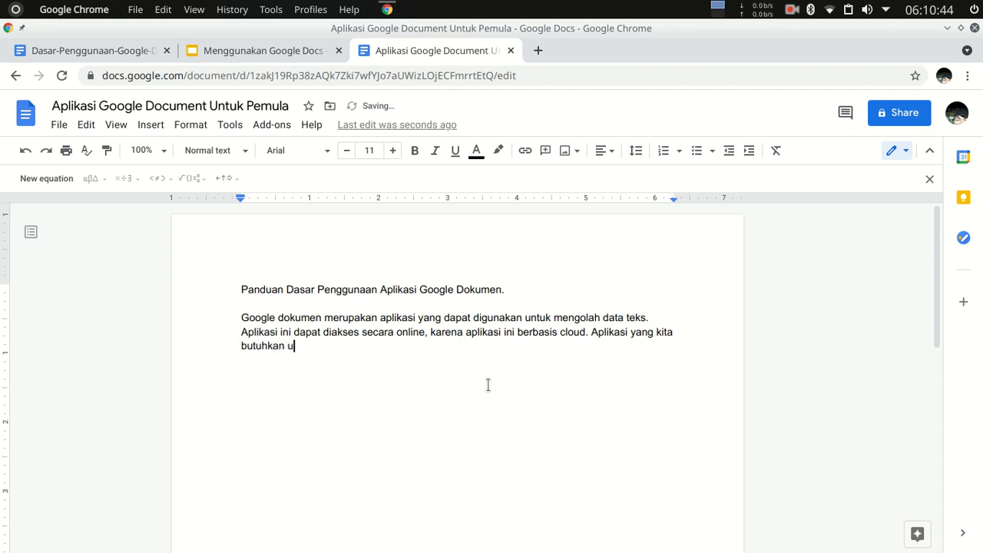
type("ntuk akses ")
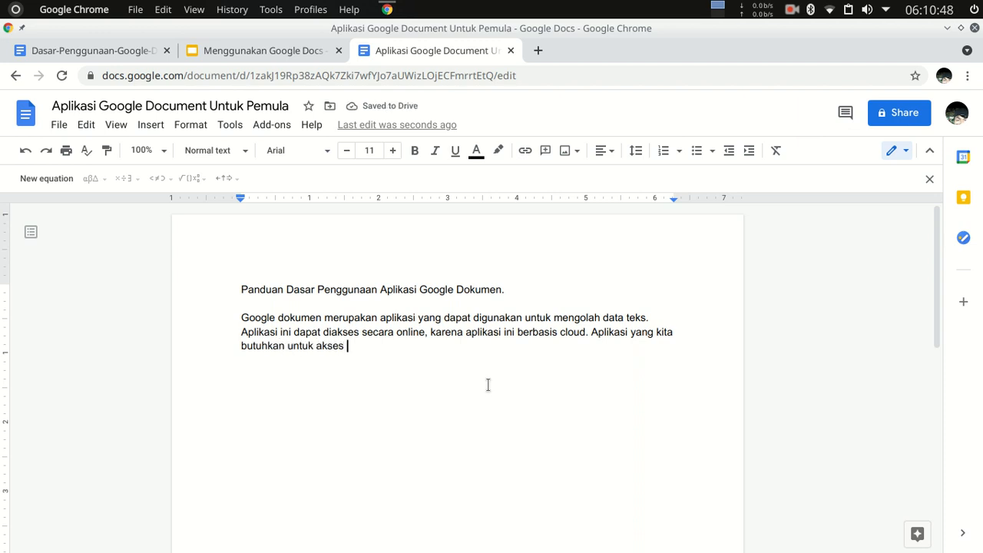
type("Google ")
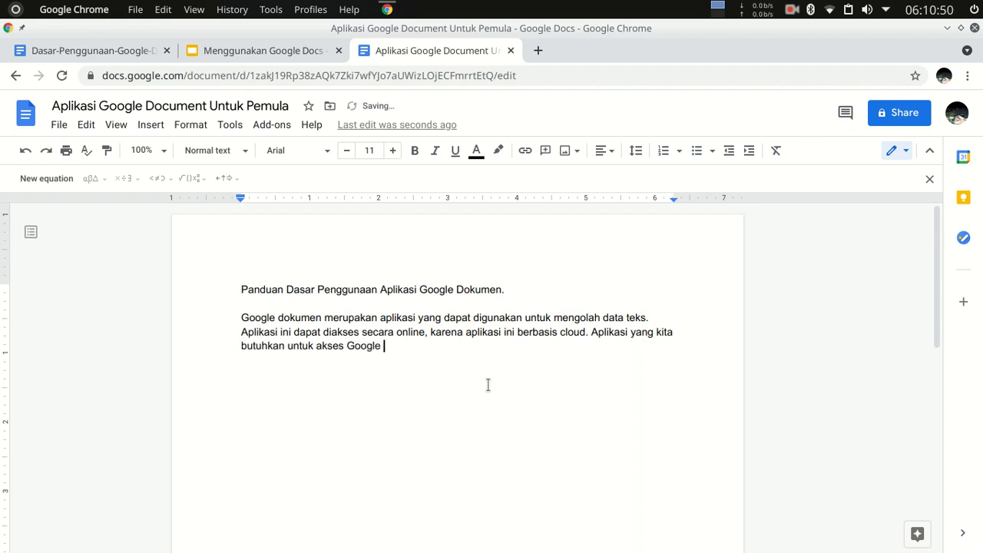
type("Dokumen adalah")
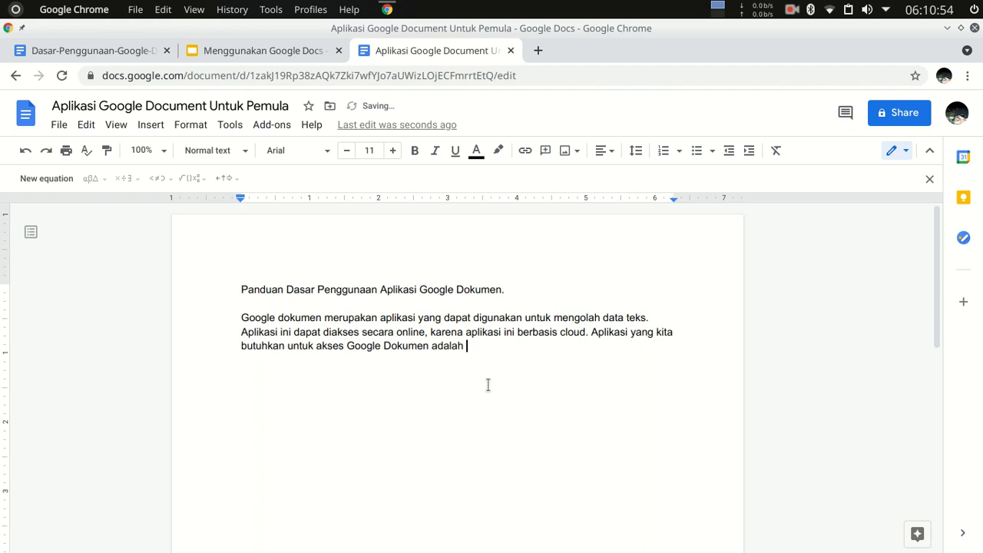
type("Broses")
key("BackSpace")
type("w")
type("Dos")
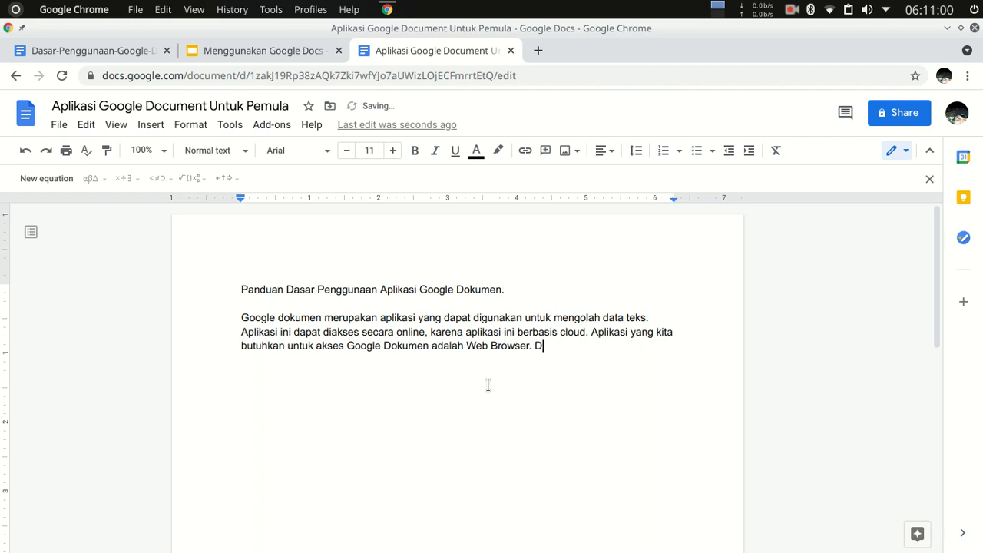
Finish the paragraph with the sentence "Disini saya menggunakan Aplikasi Web Browser Google Chrome.".
key("BackSpace")
key("BackSpace")
type("isini saya menggunakan")
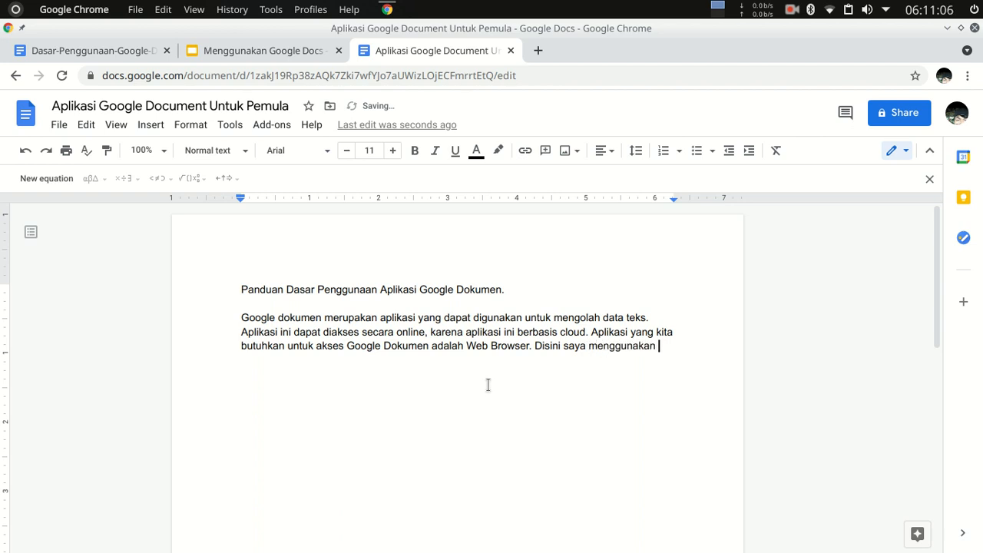
type(" Aplikasi Web B")
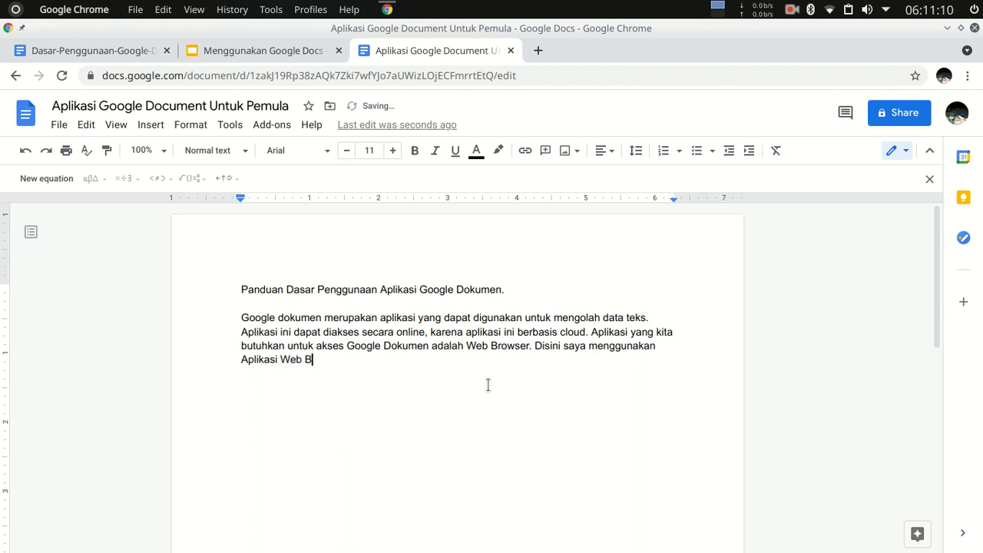
type("rowser Google Chrom")
key("BackSpace")
type("om")
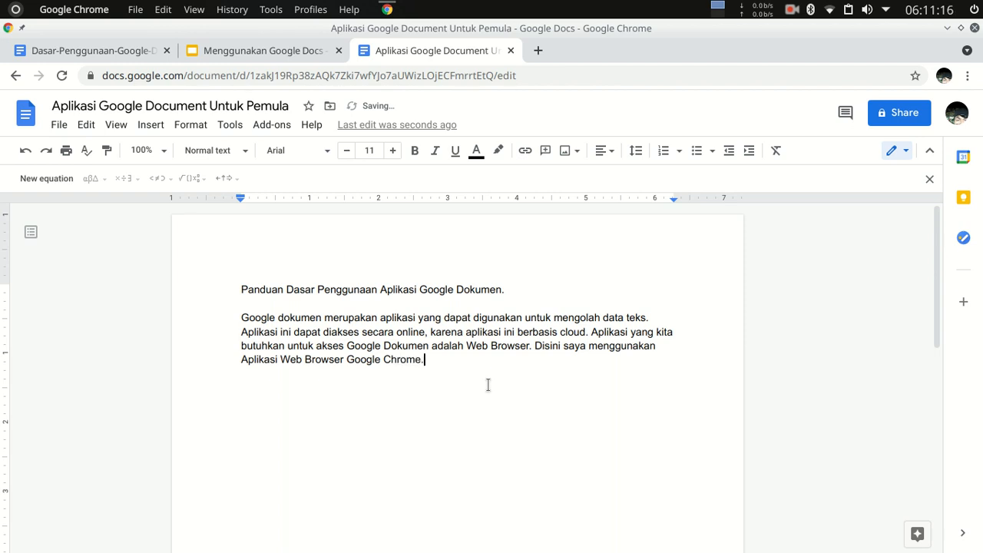
type("e.")
Copy the whole body paragraph and paste it three times below the original.
key("Return")
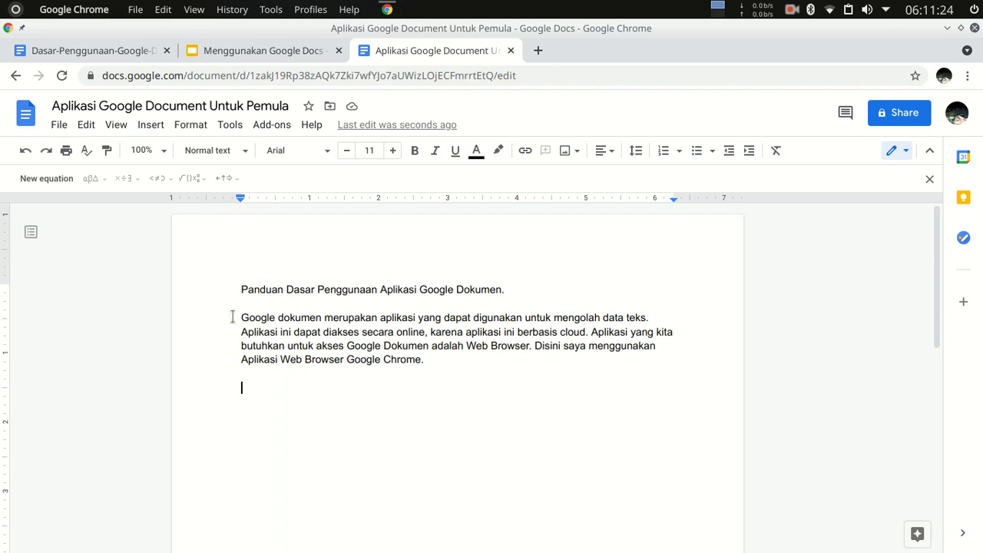
left_click_drag(241, 316, 461, 361)
key("ctrl+c")
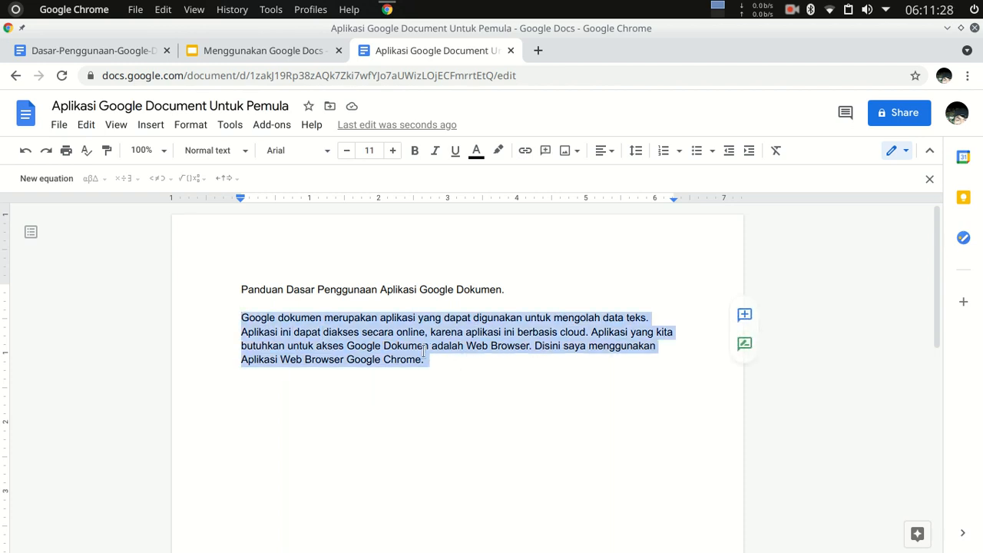
left_click(347, 387)
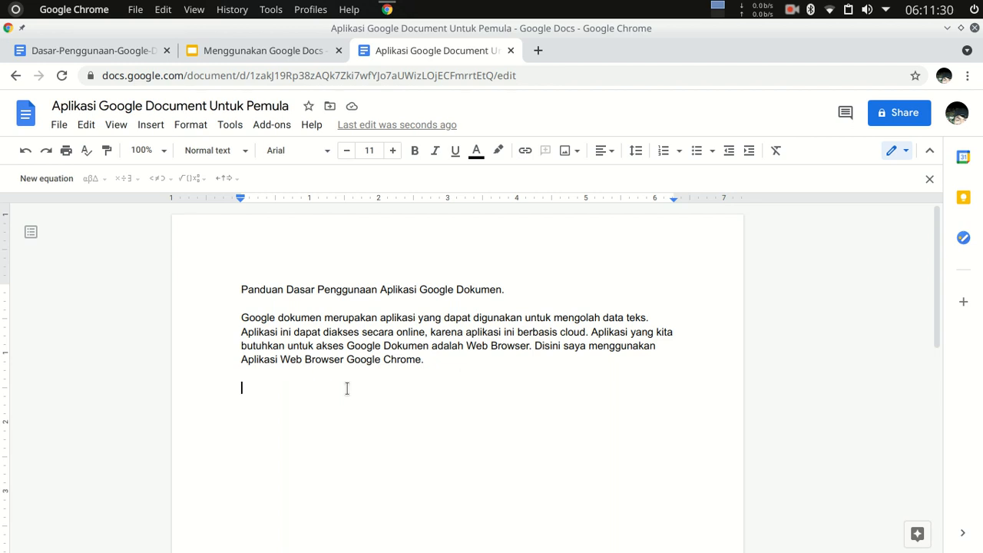
key("ctrl+v")
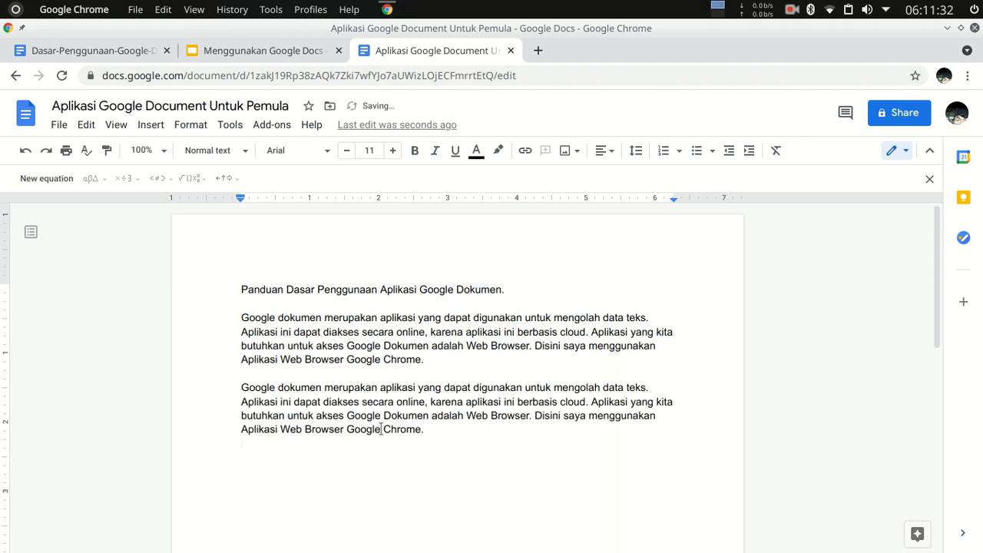
key("ctrl+v")
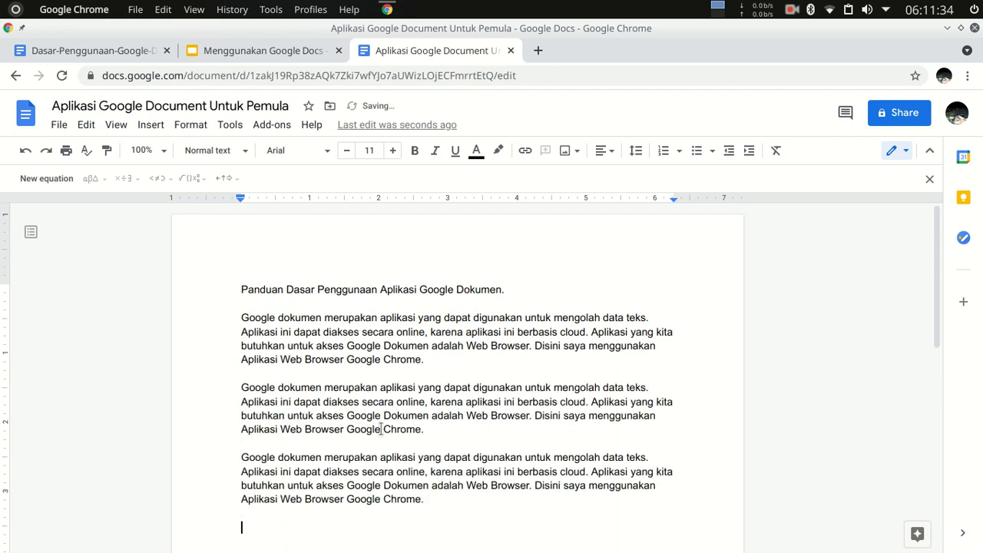
key("ctrl+v")
scroll(338, 459, "up", 2)
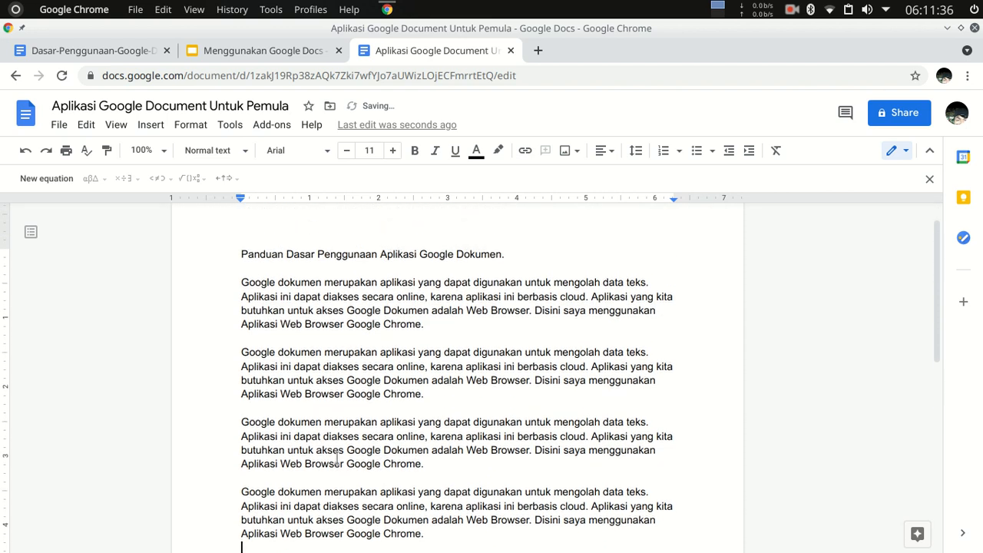
scroll(393, 465, "down", 2)
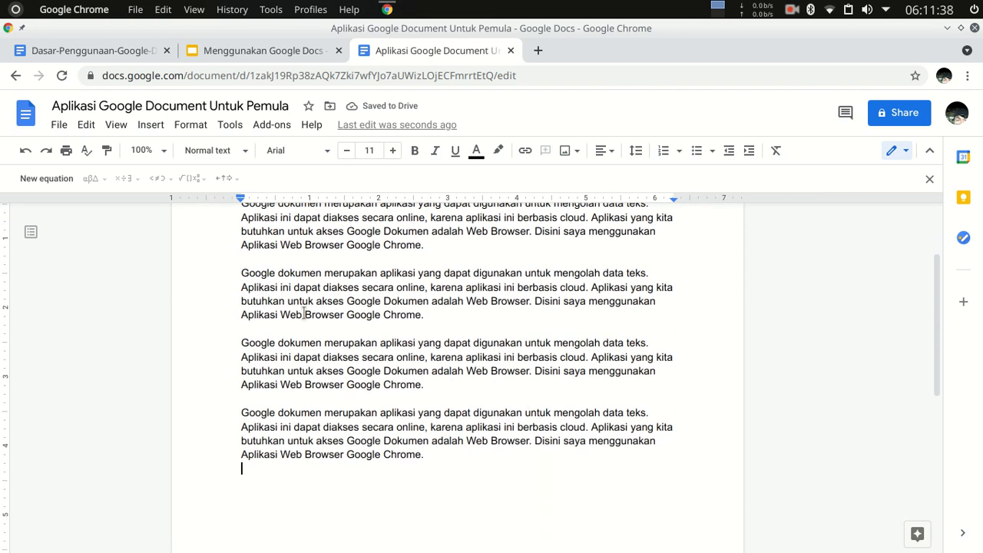
Make the title line "Panduan Dasar Penggunaan Aplikasi Google Dokumen." bold and set its font size to 14.
scroll(352, 319, "up", 2)
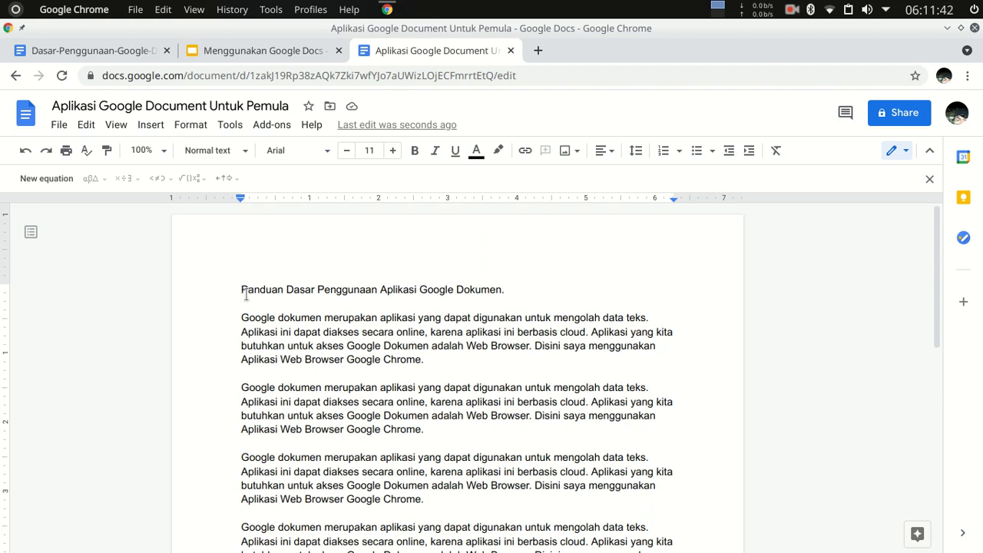
left_click_drag(242, 286, 516, 280)
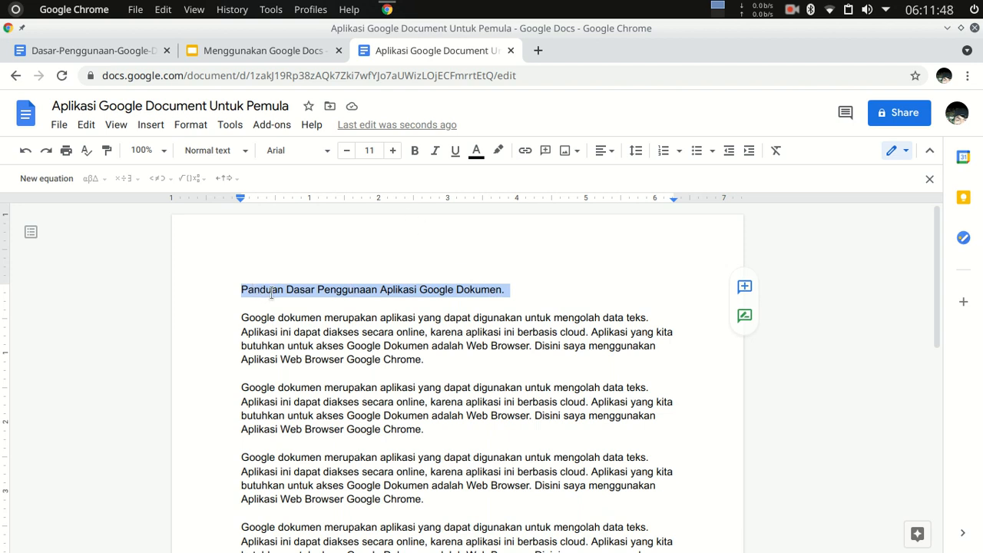
left_click(415, 154)
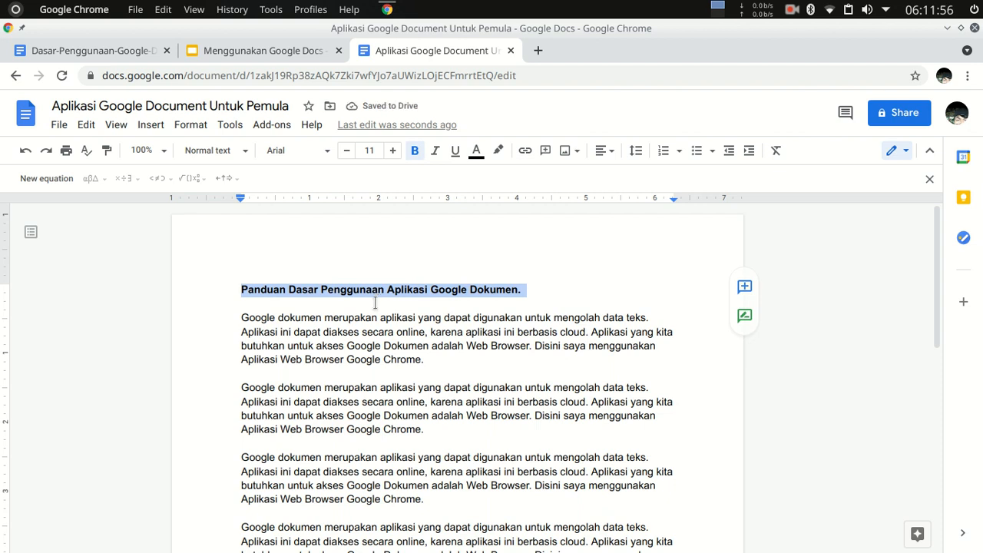
left_click(369, 151)
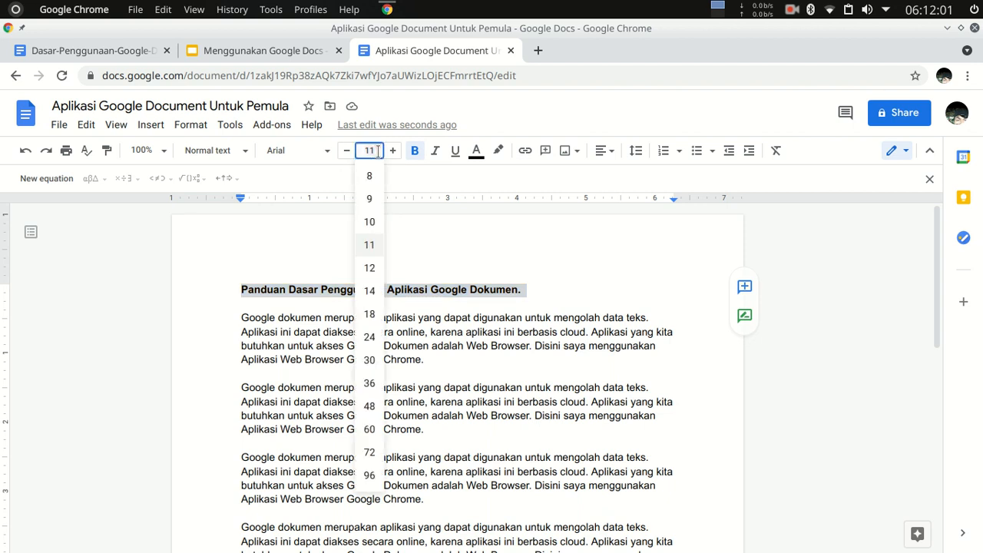
left_click(369, 291)
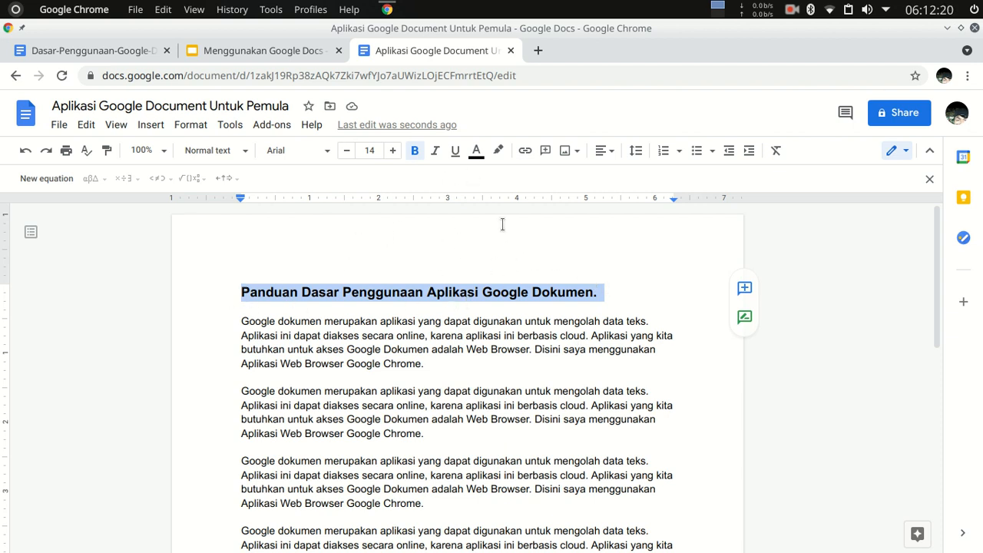
Color the title text dark blue and deselect it.
left_click(477, 154)
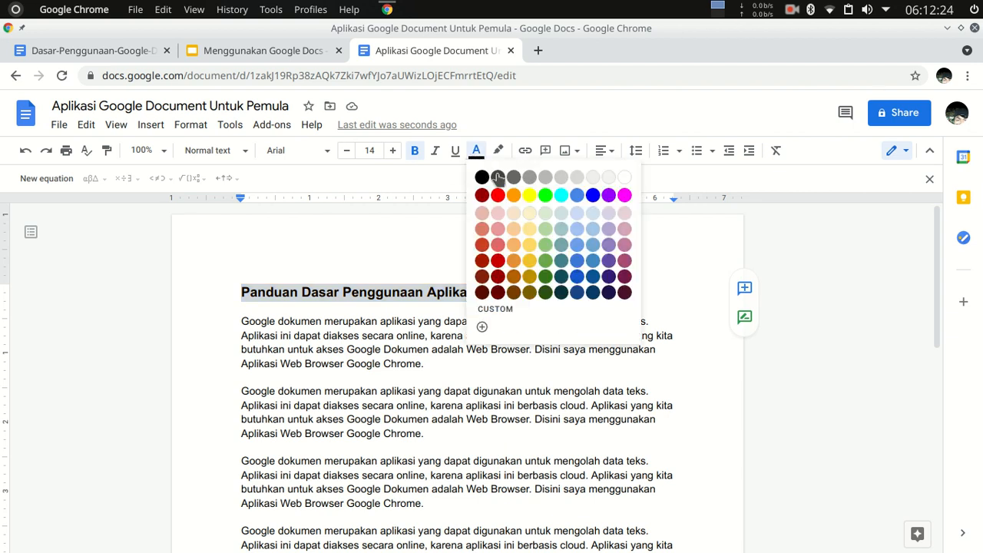
left_click(591, 285)
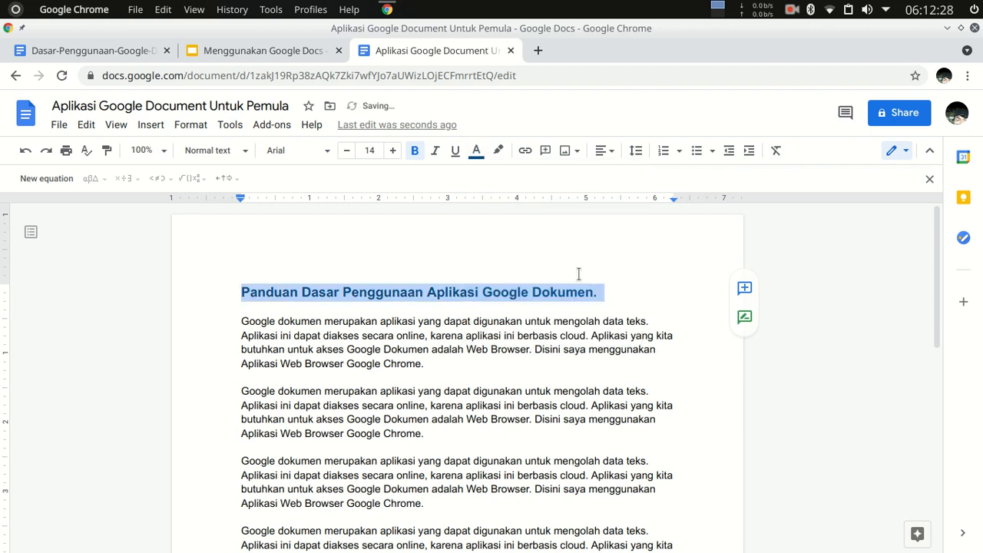
left_click(528, 351)
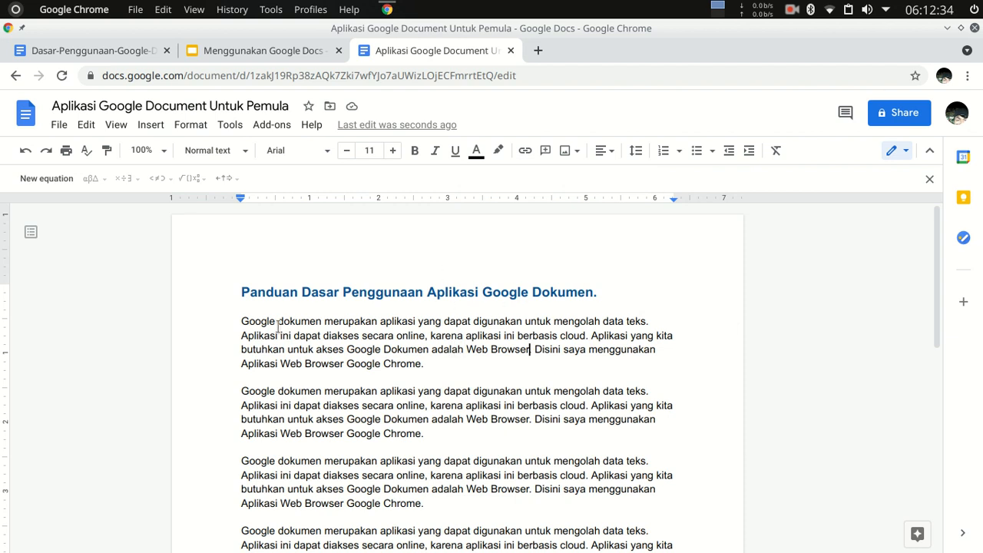
Change the font of the first body paragraph to EB Garamond Normal and deselect it.
left_click_drag(241, 319, 432, 365)
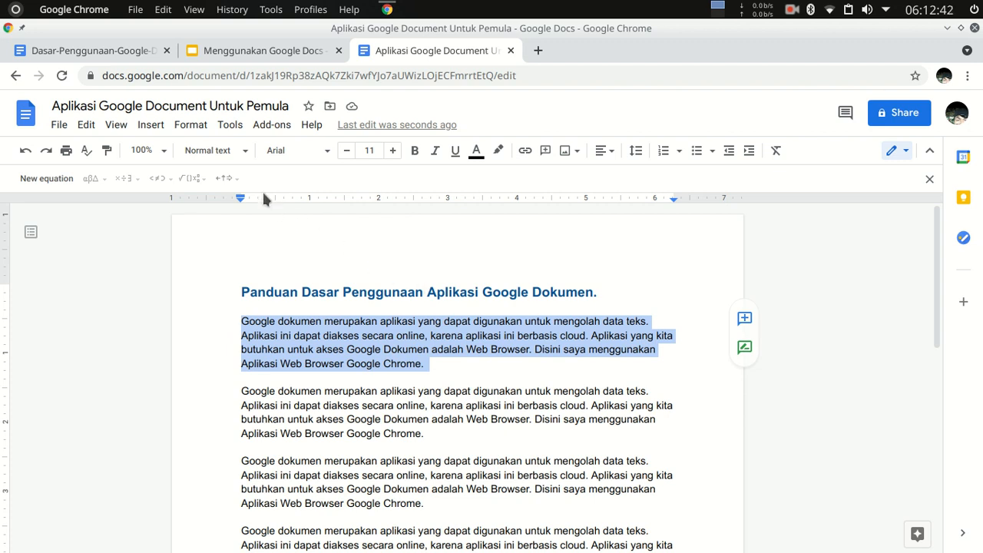
left_click(318, 157)
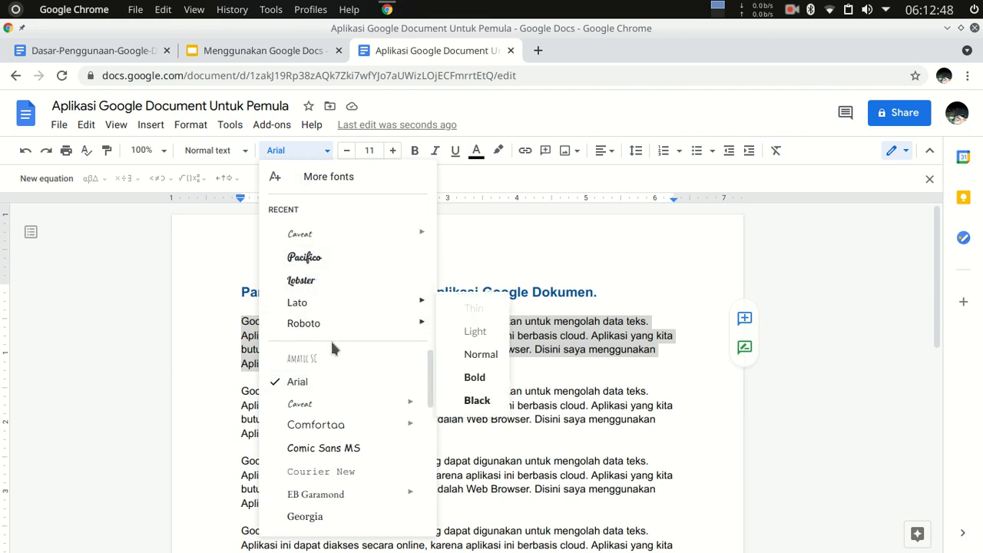
mouse_move(348, 407)
scroll(348, 419, "down", 5)
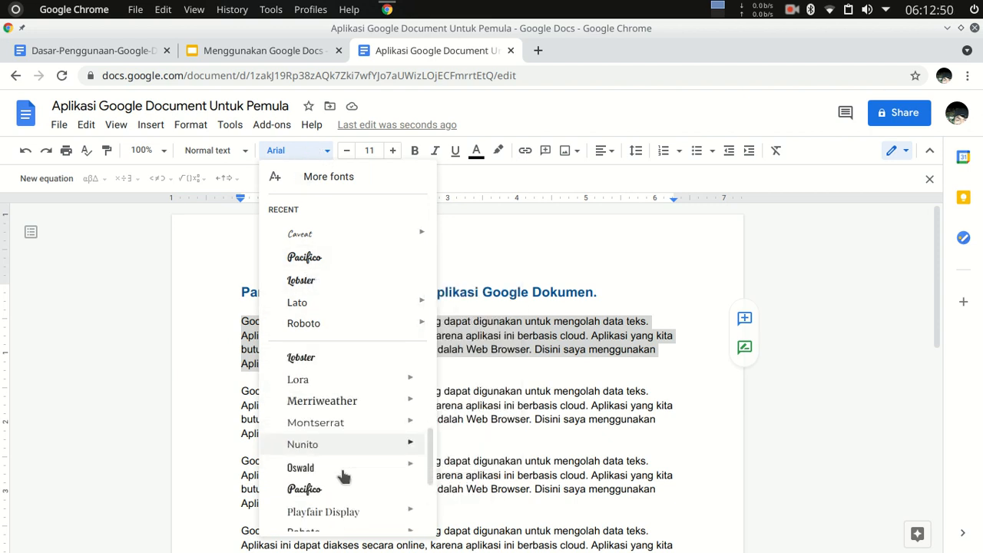
scroll(340, 499, "down", 3)
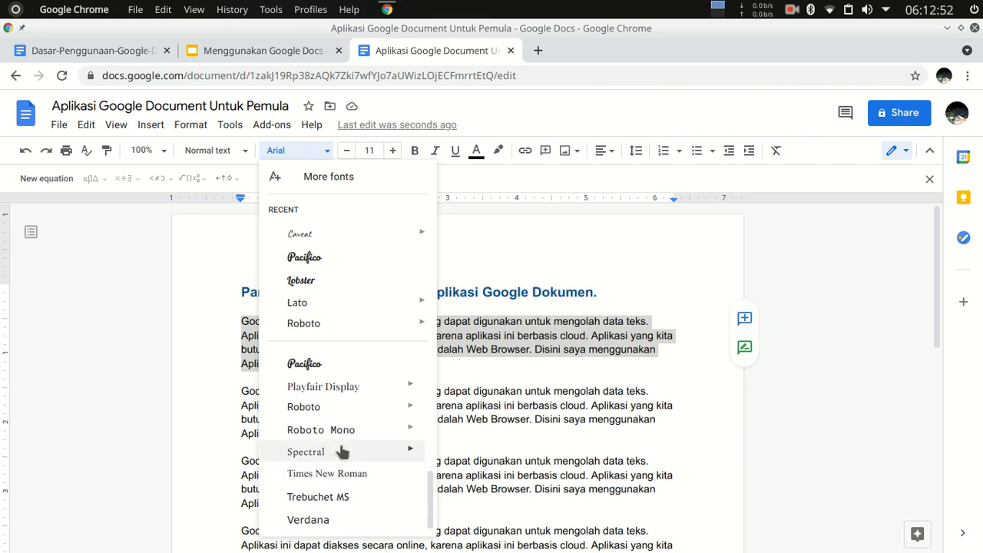
scroll(351, 430, "up", 8)
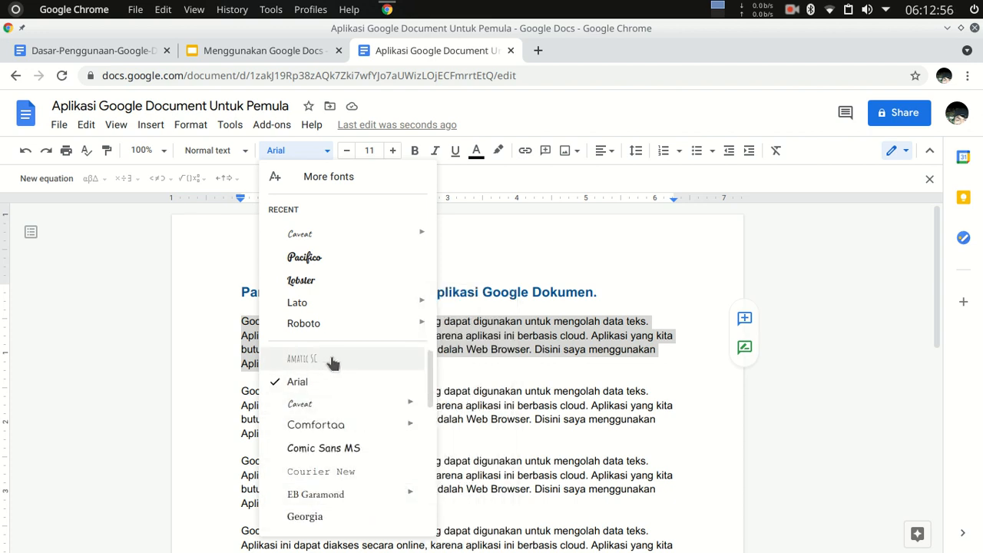
mouse_move(345, 428)
scroll(344, 428, "down", 2)
mouse_move(366, 384)
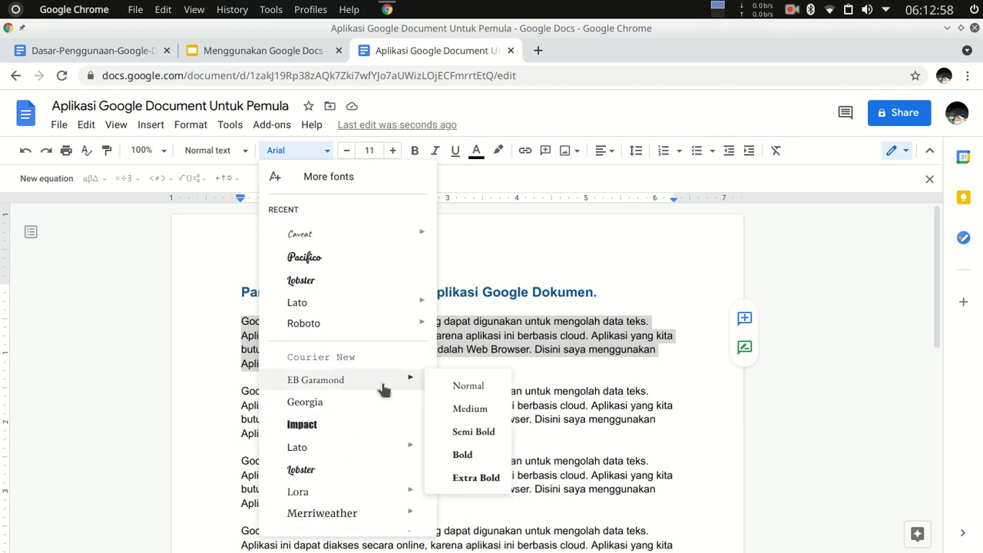
left_click(474, 385)
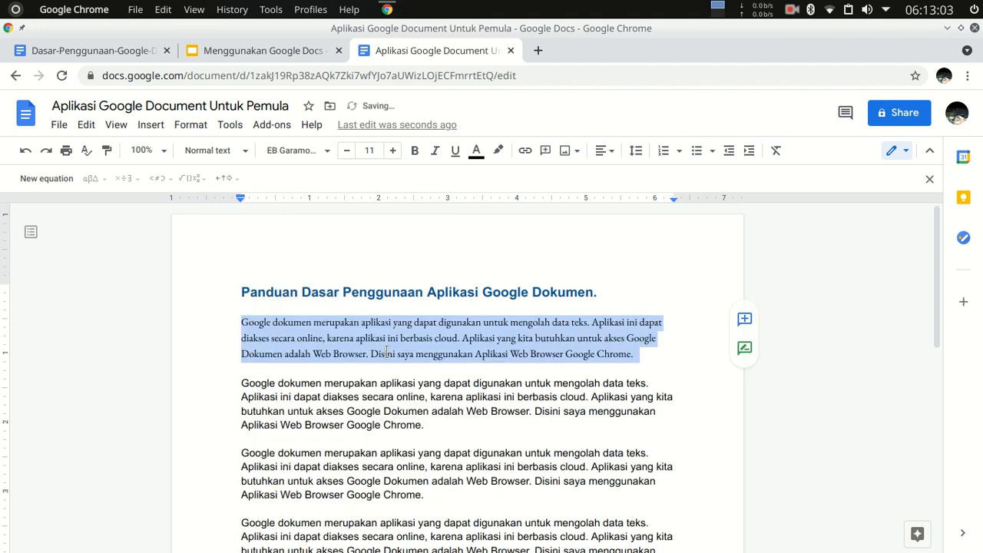
left_click(626, 382)
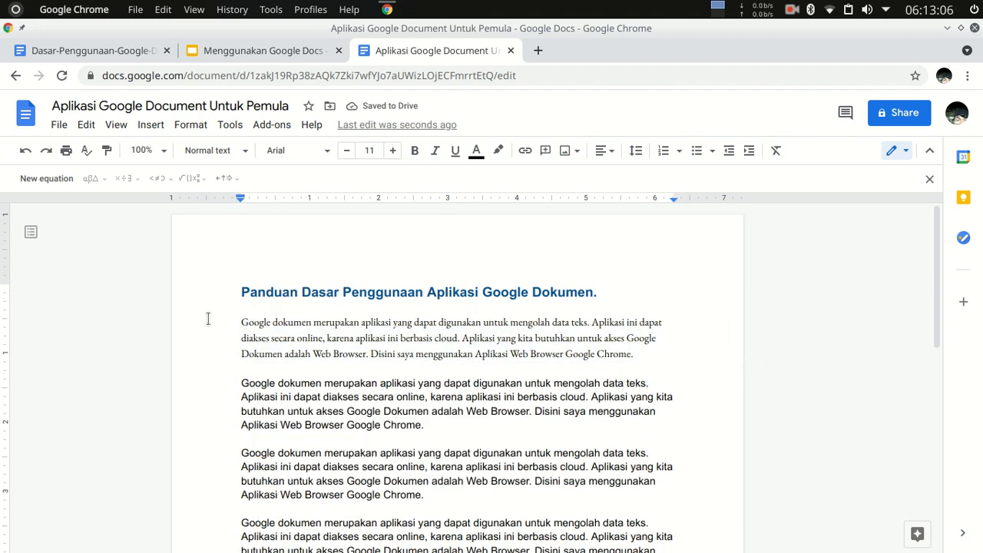
Change the font of the second body paragraph to Lato Light and deselect it.
left_click_drag(243, 323, 644, 359)
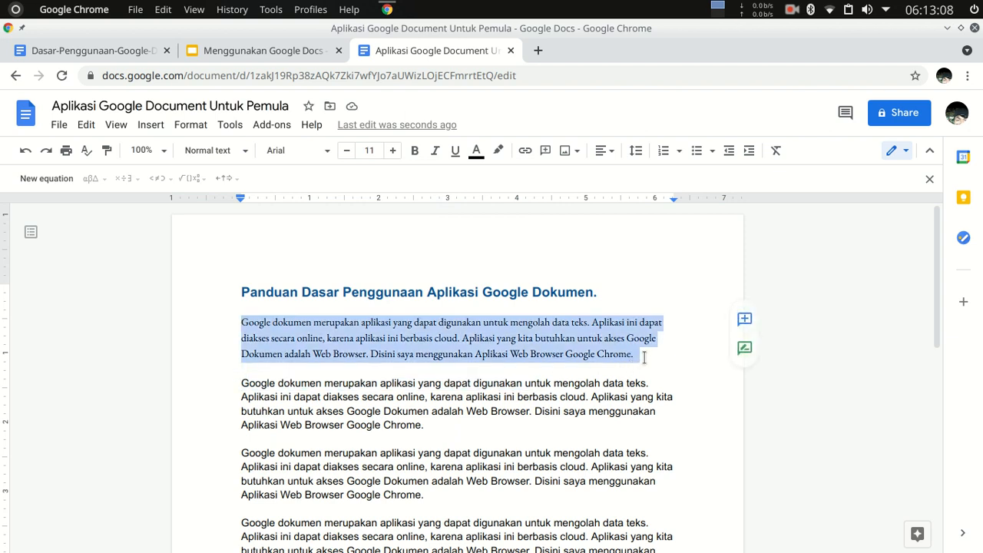
left_click_drag(241, 383, 444, 428)
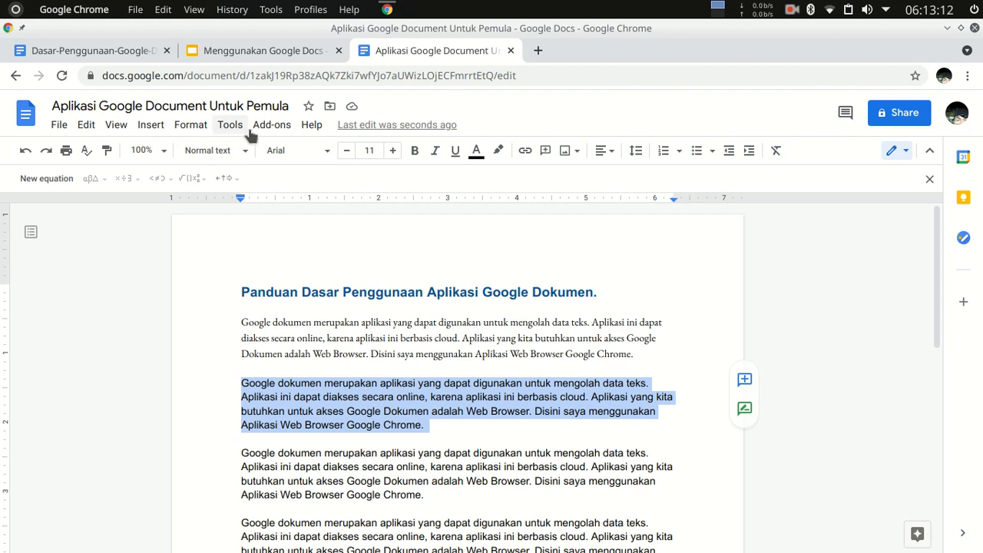
left_click(318, 150)
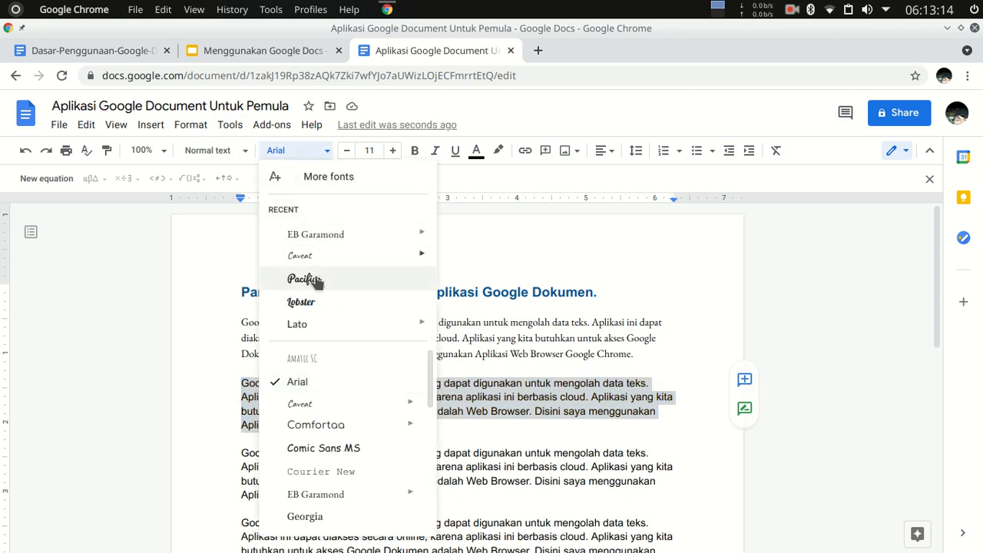
scroll(360, 426, "down", 2)
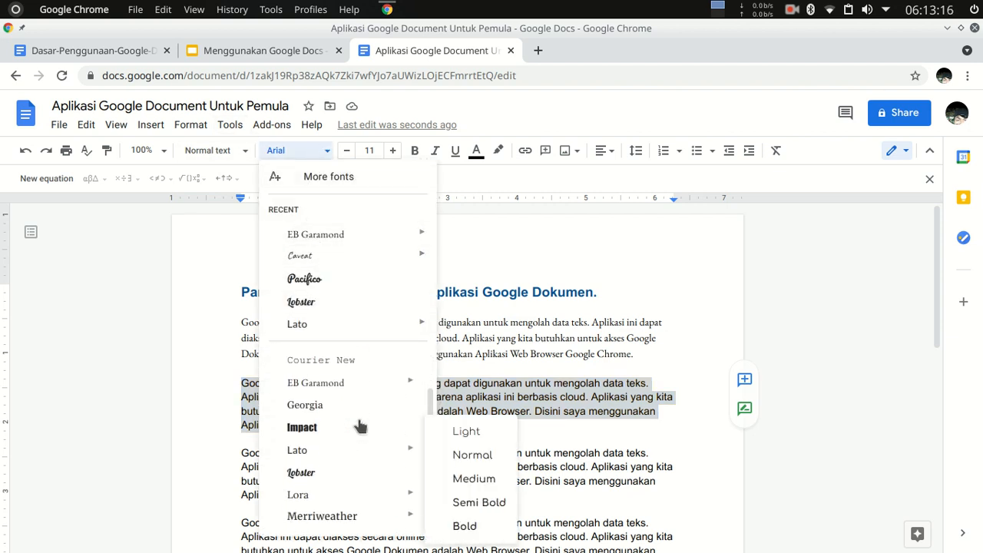
mouse_move(350, 455)
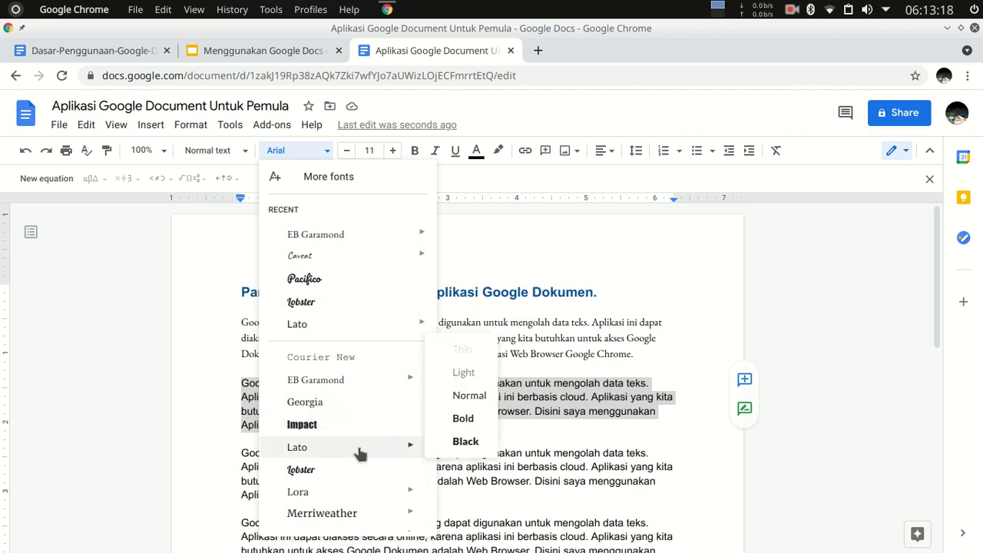
left_click(465, 373)
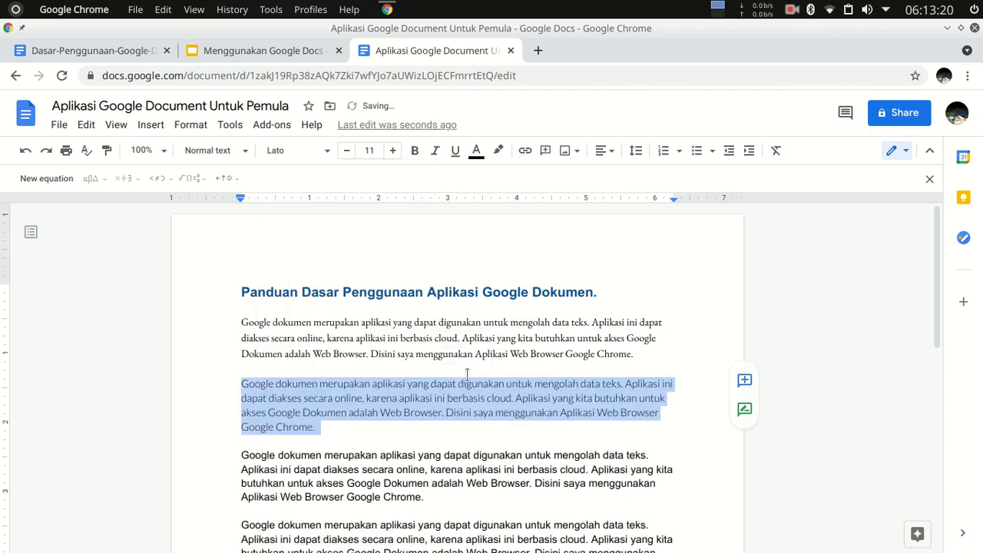
left_click(421, 427)
Change the font of the third body paragraph to Roboto Normal and deselect it.
scroll(341, 343, "down", 3)
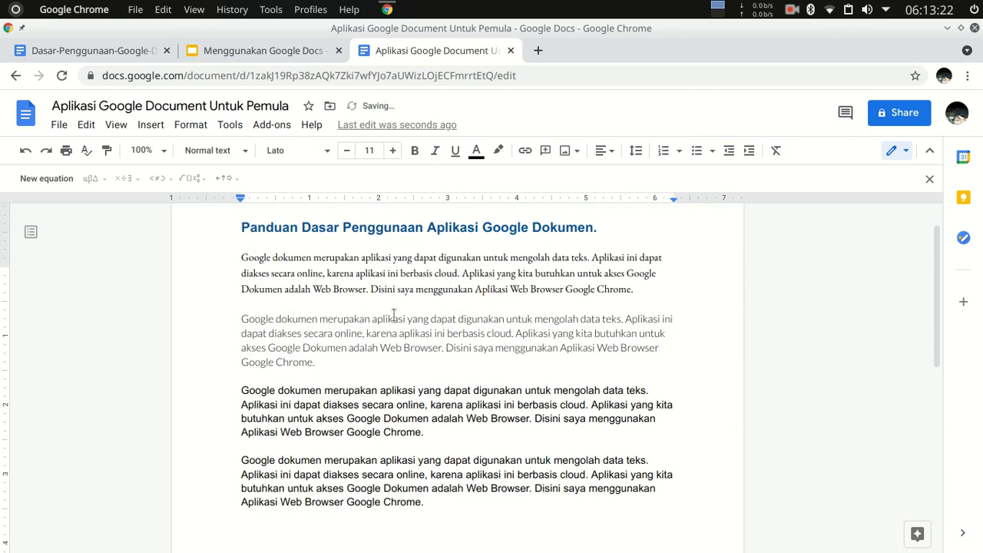
scroll(280, 382, "up", 2)
scroll(269, 365, "down", 2)
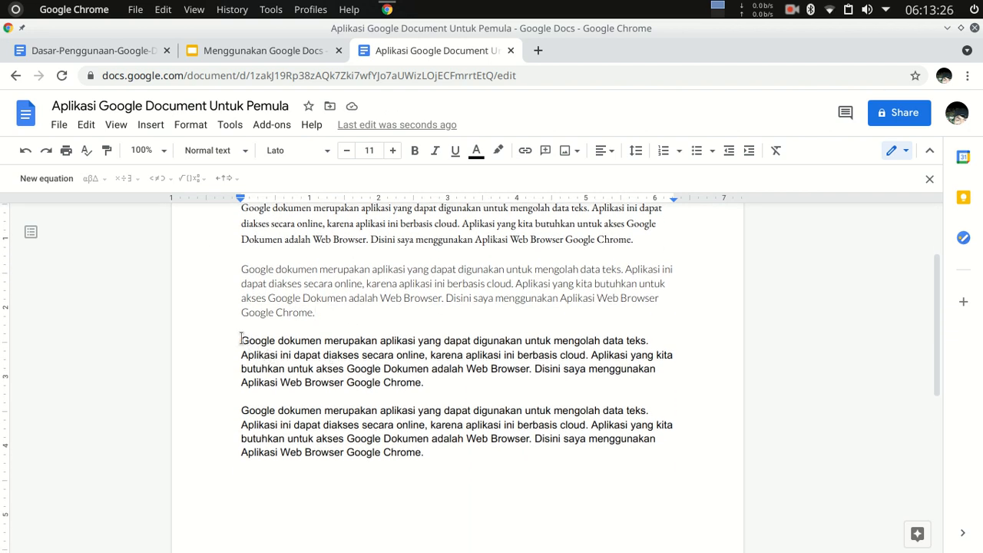
left_click_drag(241, 339, 495, 382)
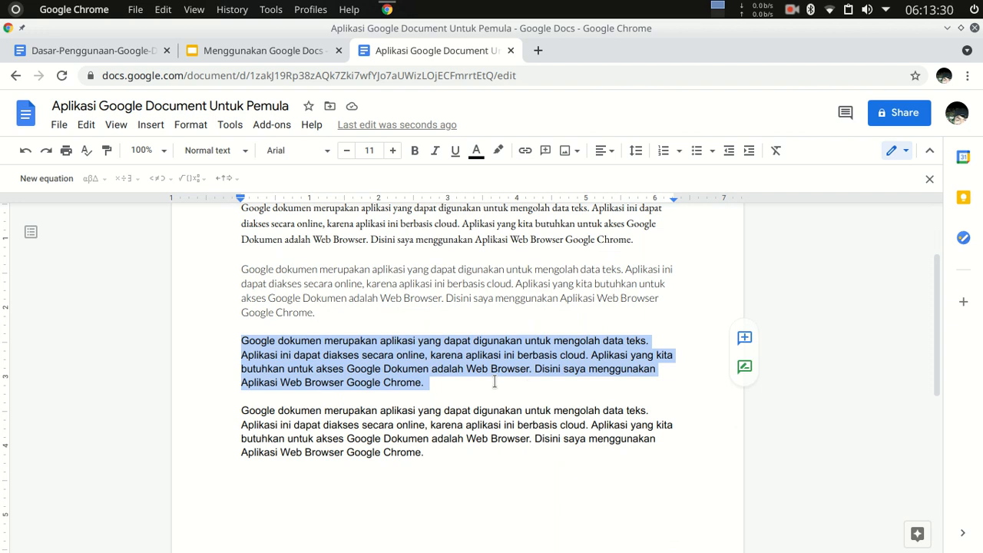
left_click(320, 151)
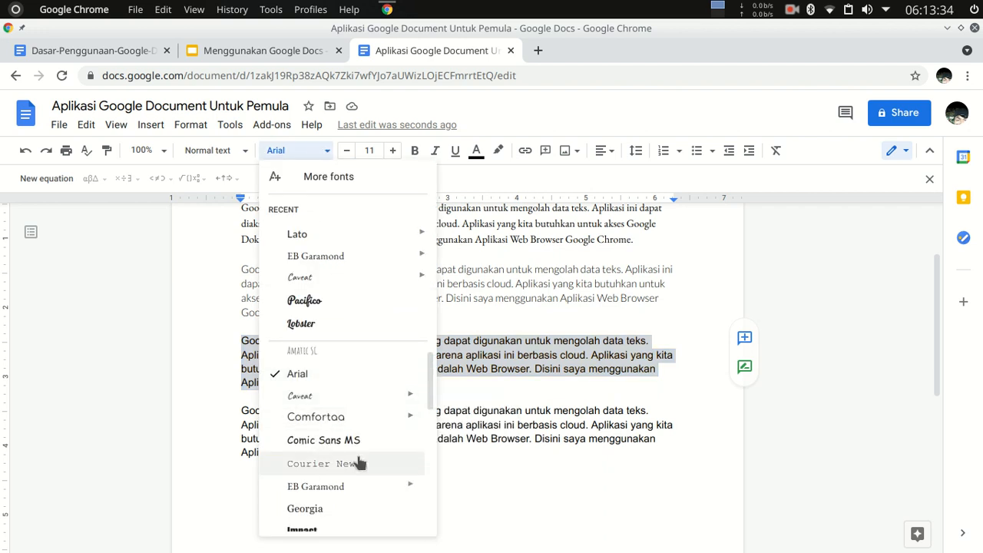
scroll(353, 467, "down", 3)
scroll(350, 470, "down", 4)
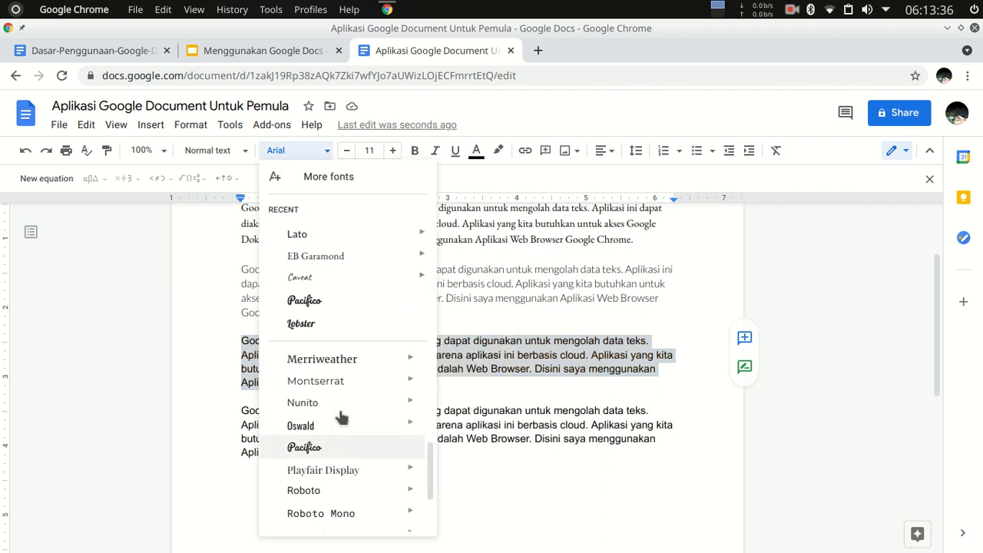
mouse_move(390, 490)
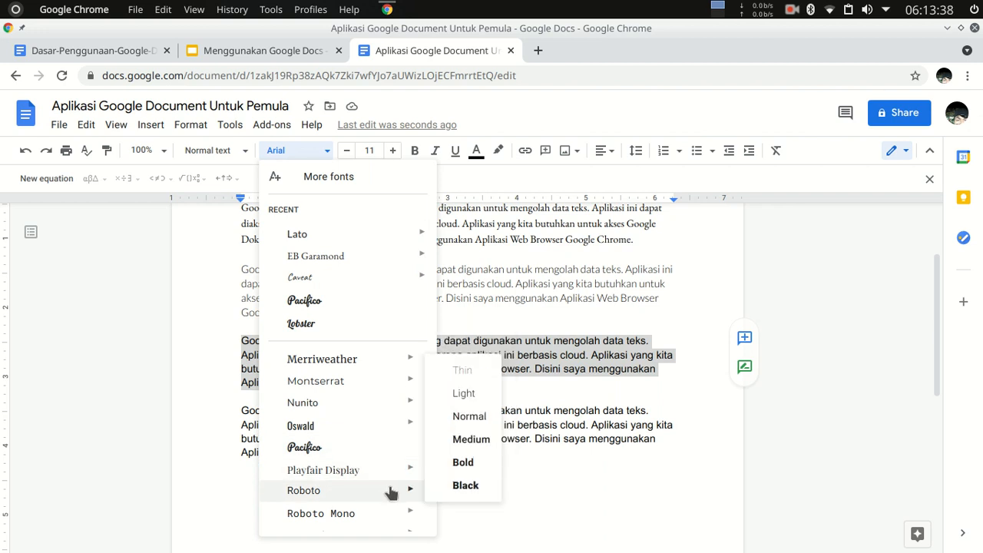
left_click(470, 419)
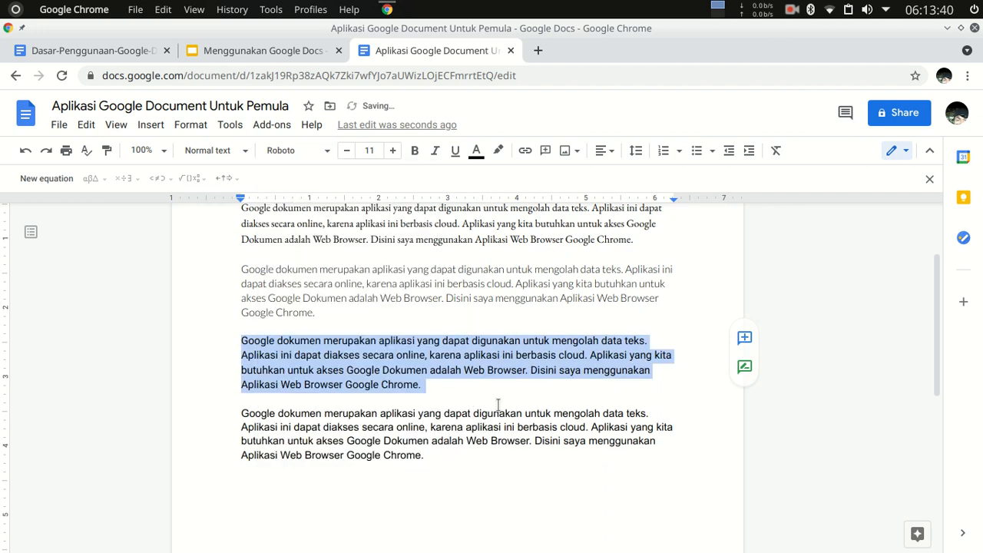
left_click(399, 427)
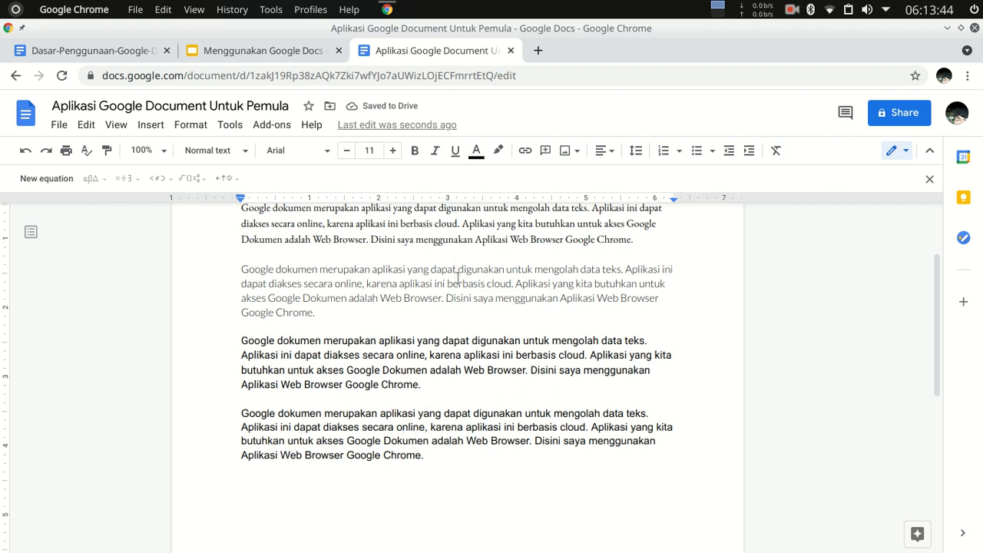
Justify the third body paragraph, the one set in Roboto, and deselect it.
scroll(517, 290, "up", 3)
scroll(392, 312, "down", 2)
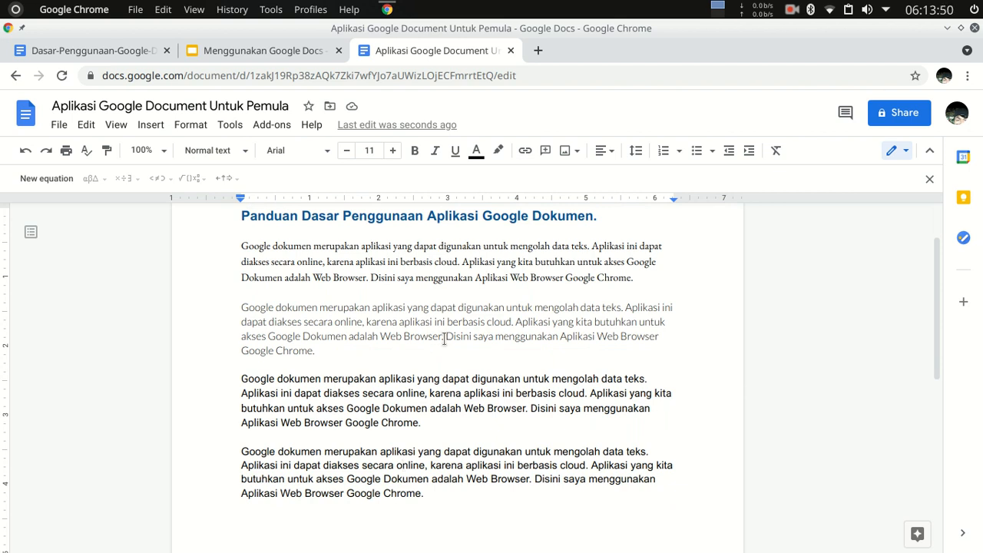
scroll(415, 346, "up", 2)
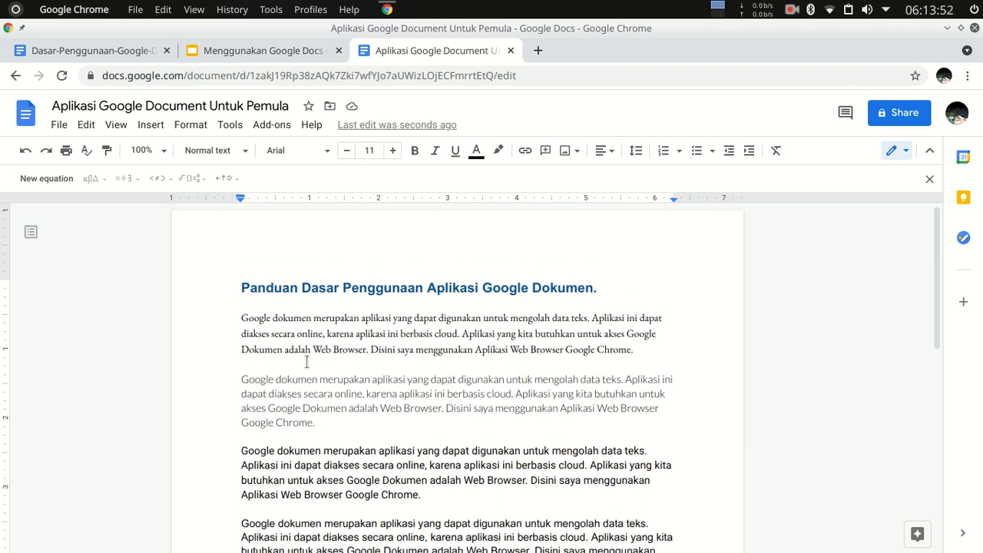
scroll(306, 362, "down", 3)
left_click_drag(422, 385, 240, 340)
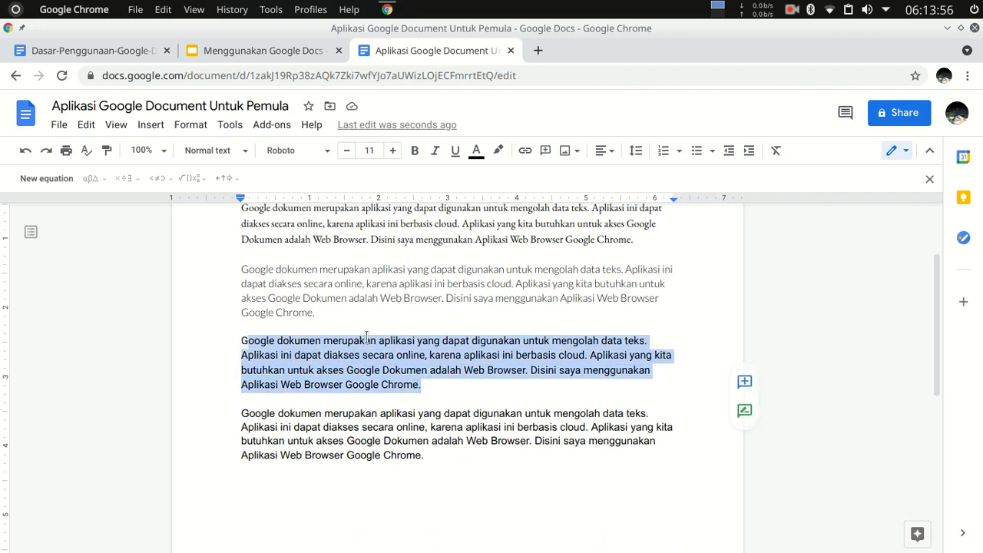
left_click(663, 370)
left_click_drag(422, 384, 232, 334)
left_click(606, 151)
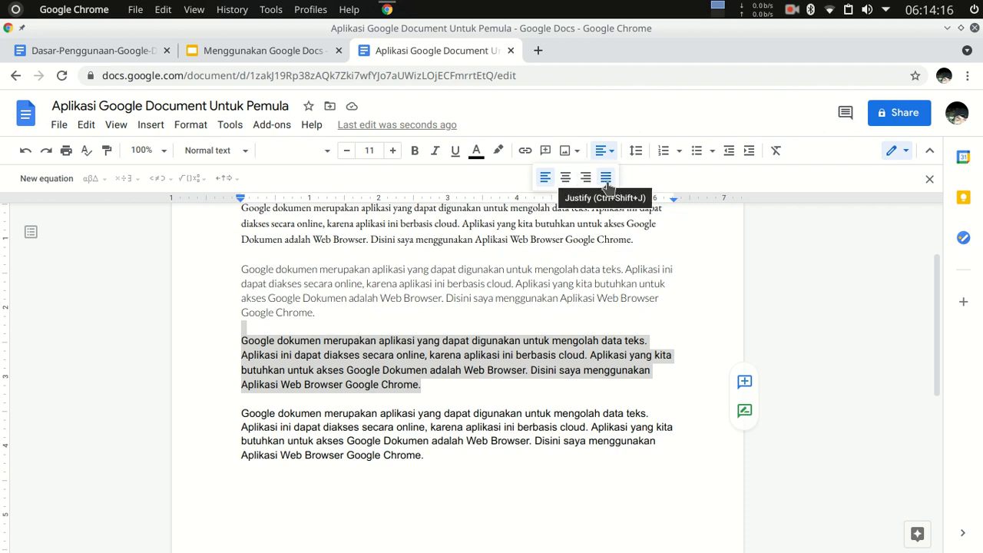
left_click(606, 182)
left_click(496, 370)
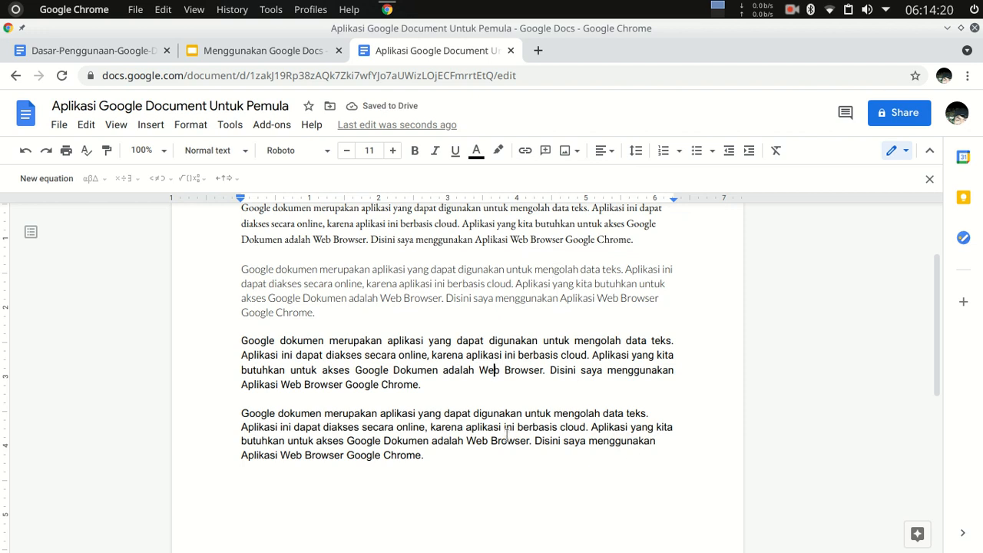
Right-align the second body paragraph, the one set in Lato, and deselect it.
left_click_drag(423, 455, 325, 413)
left_click_drag(423, 384, 237, 266)
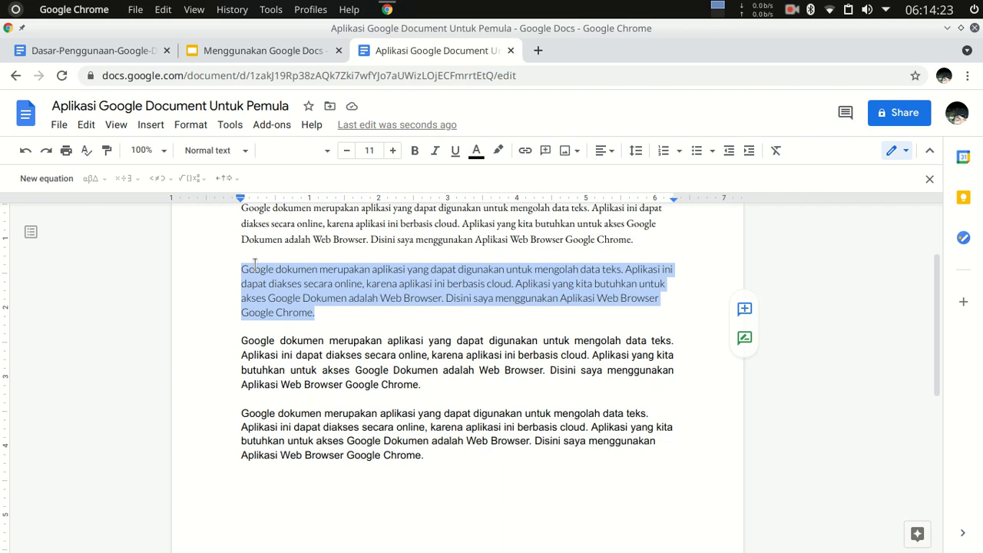
left_click(613, 151)
left_click(585, 180)
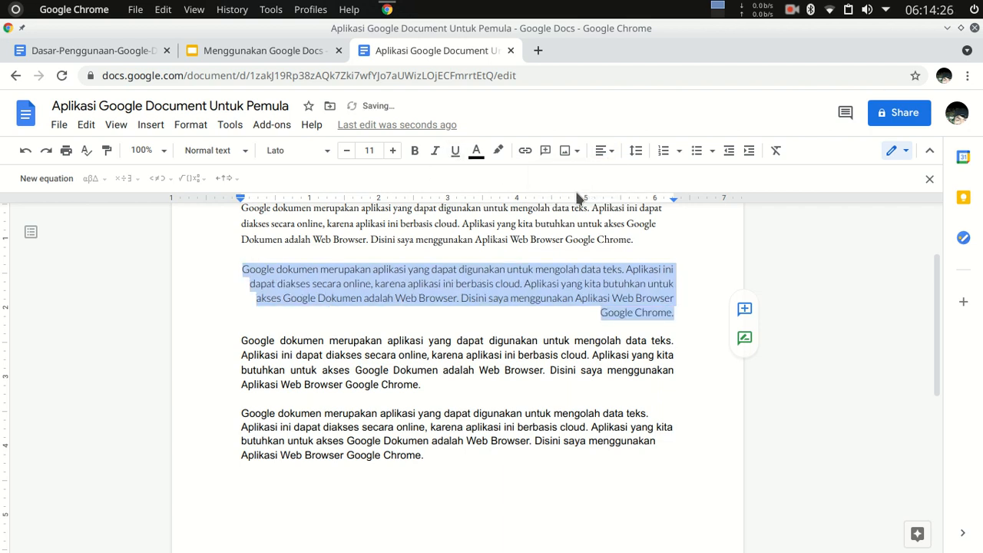
left_click(552, 347)
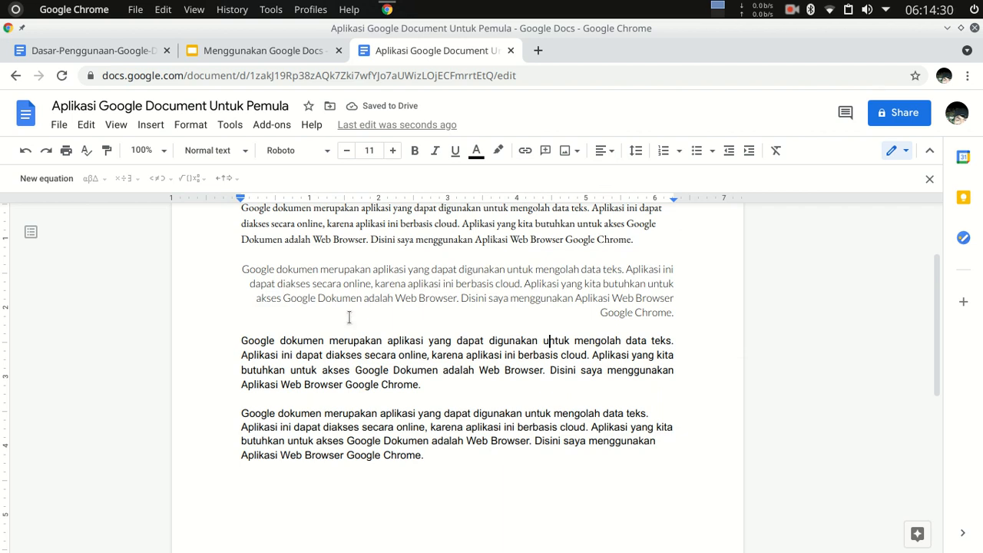
Add the line "Program Studi :" below the last paragraph, separated by a blank line, and start a new line under it.
scroll(369, 347, "down", 2)
left_click(463, 391)
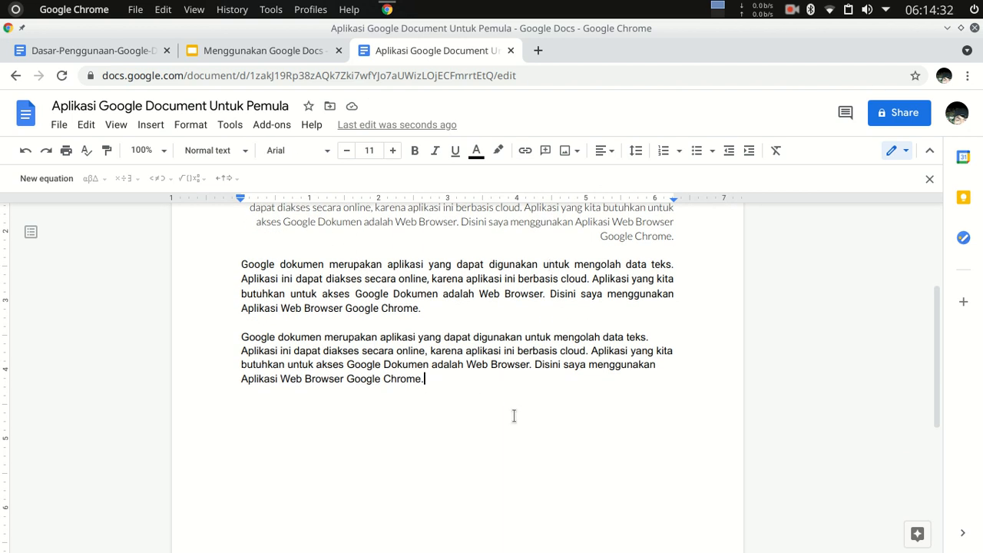
key("Return")
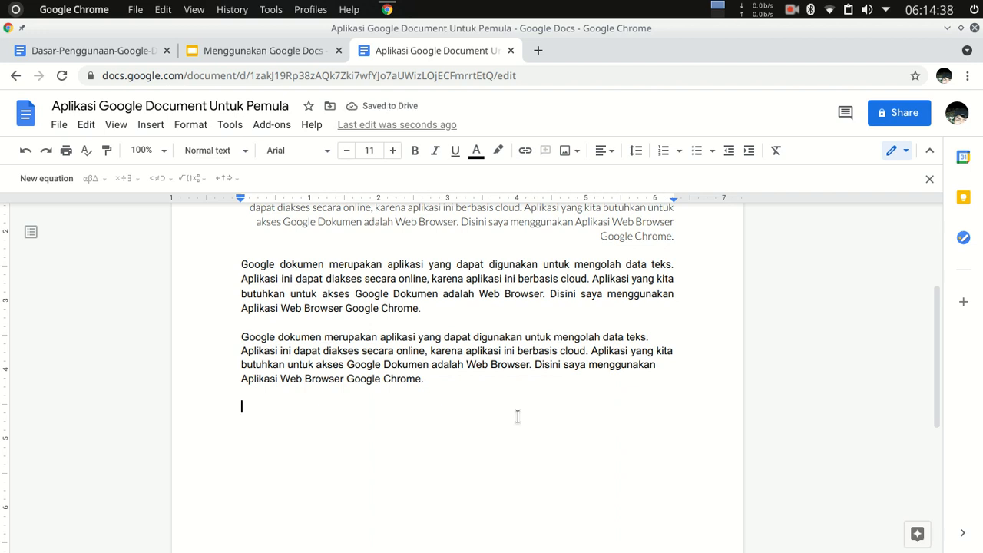
type("Program Studi")
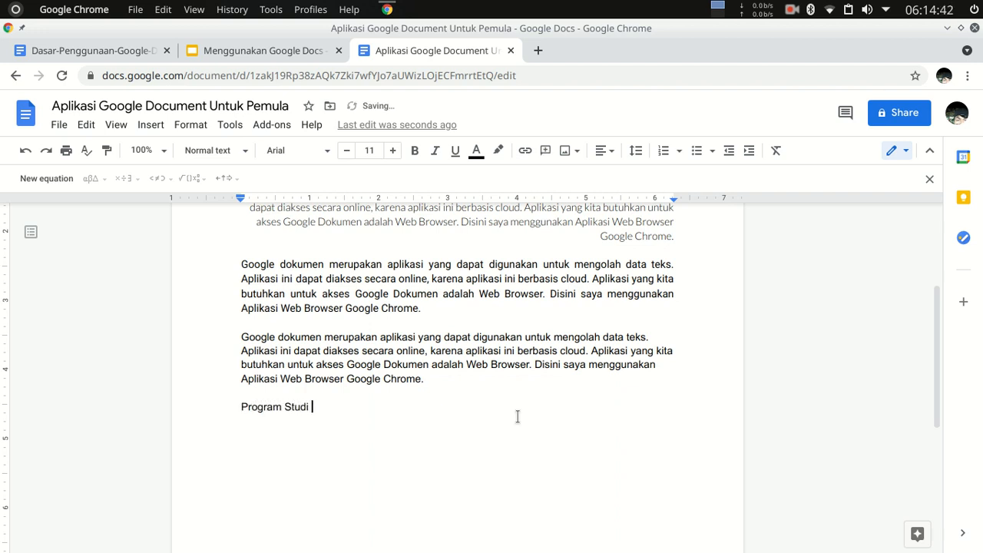
type(" :")
key("Return")
Start a numbered list in the 1., a., i. style below "Program Studi :" with the items "Sistem Informasi" and "Sistem Komputer".
left_click(681, 152)
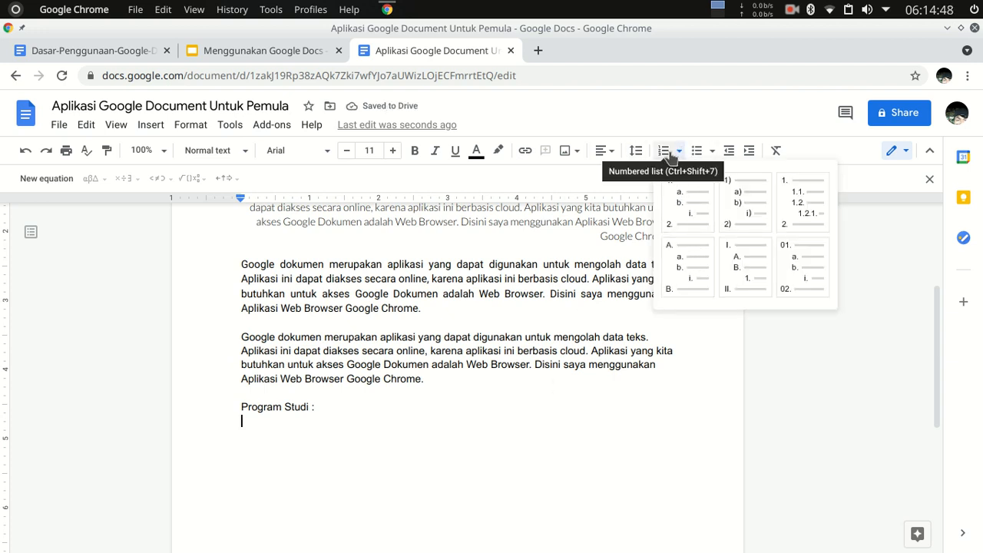
left_click(692, 200)
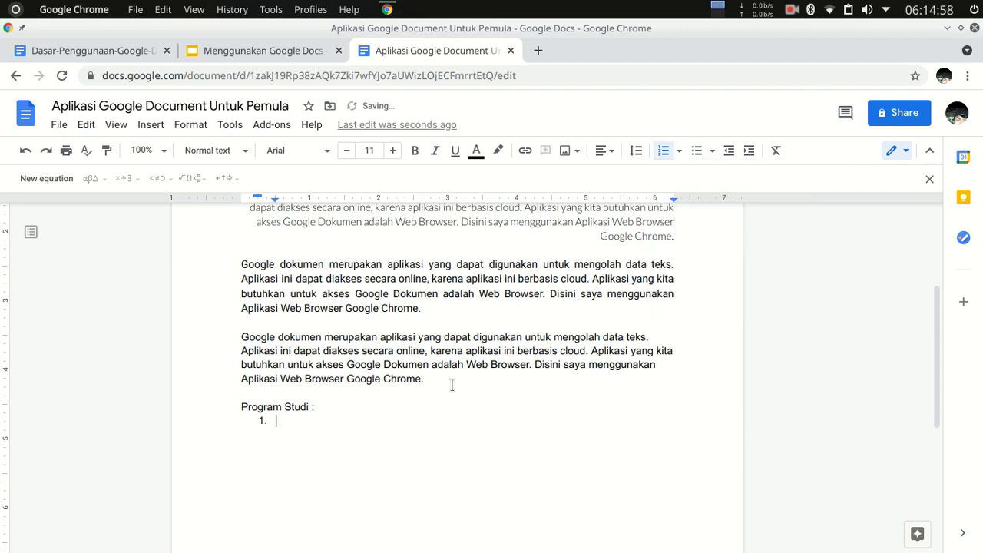
type("Sistem Infomr")
type("at")
key("BackSpace")
key("BackSpace")
key("BackSpace")
key("BackSpace")
type("rmasi")
key("Return")
type("Sistem Komputer")
Add "Teknik Informatika" and "Ilmu Komputer" as the third and fourth numbered items and end the list.
key("Return")
type("T")
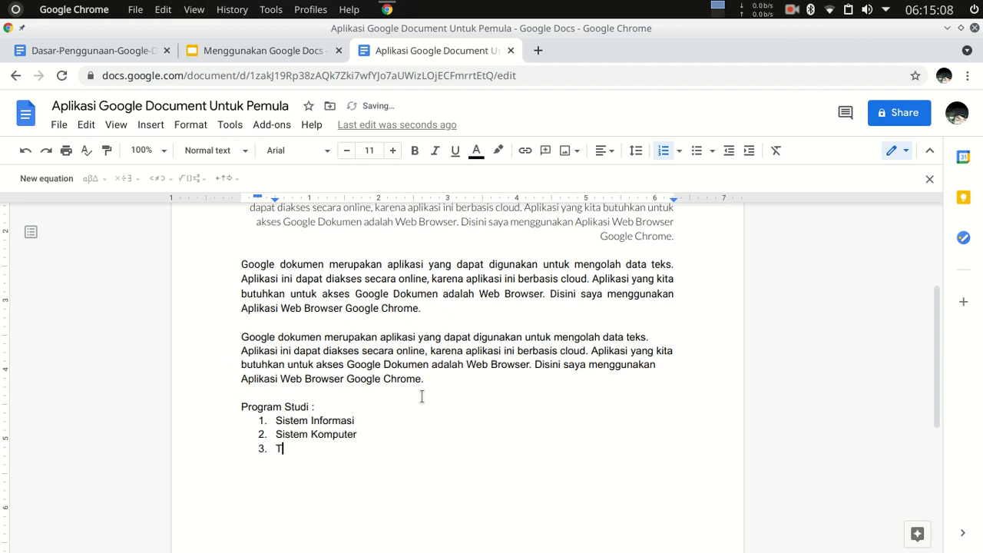
type("eknik Infr")
type("rmatika")
key("Return")
type("Ilmu Kompu")
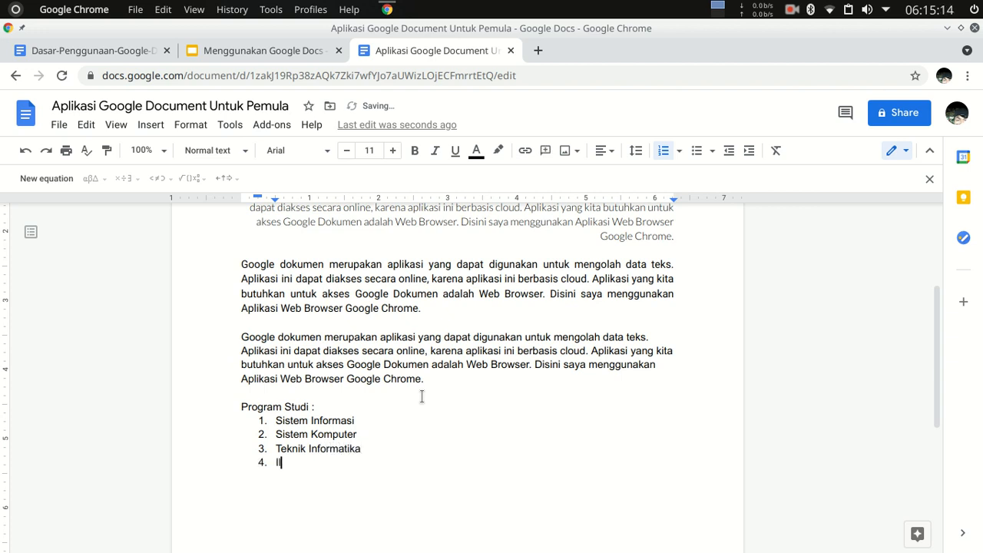
type("ter")
key("Return")
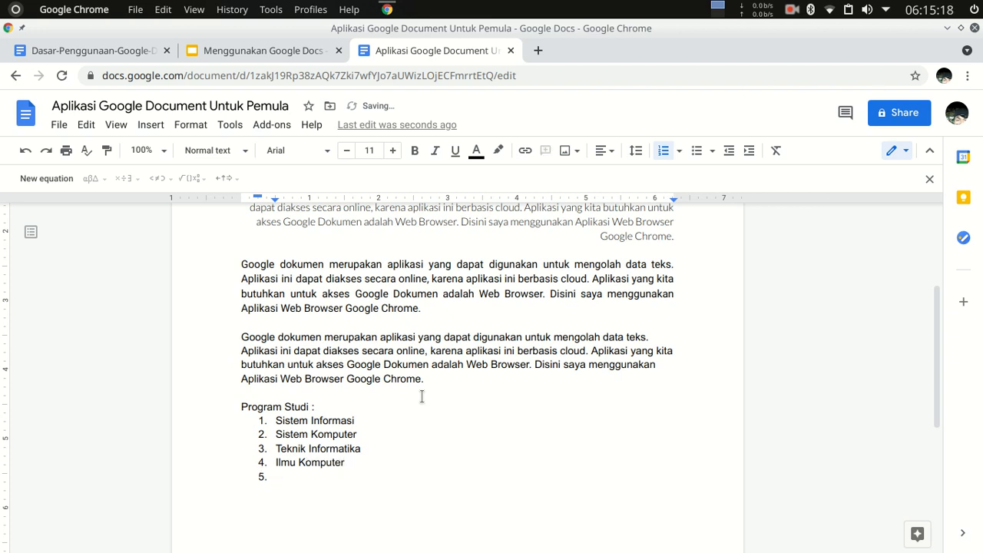
key("BackSpace")
key("BackSpace")
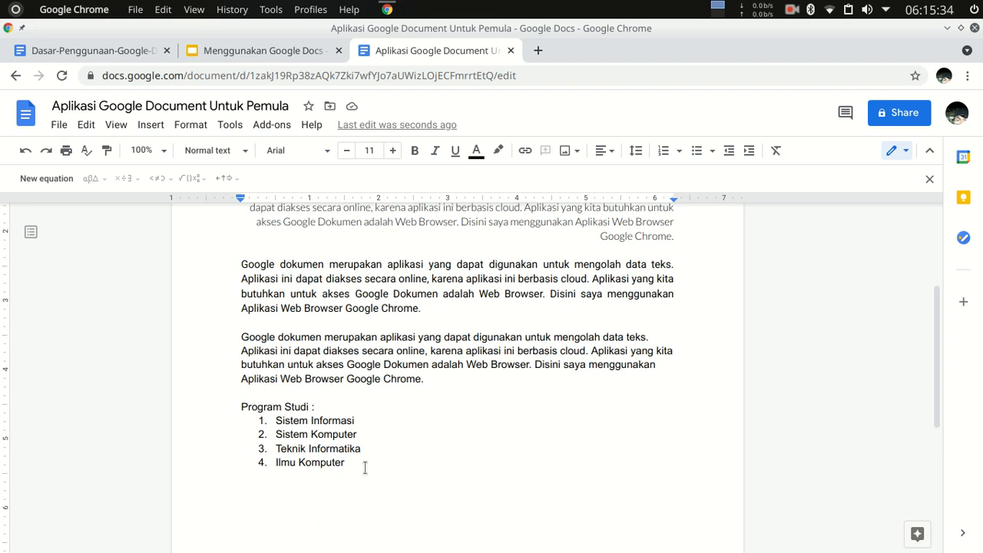
Add the line "Bahasa Pemrograman:" below the numbered list, separated by a blank line, and start a new line under it.
scroll(368, 464, "down", 1)
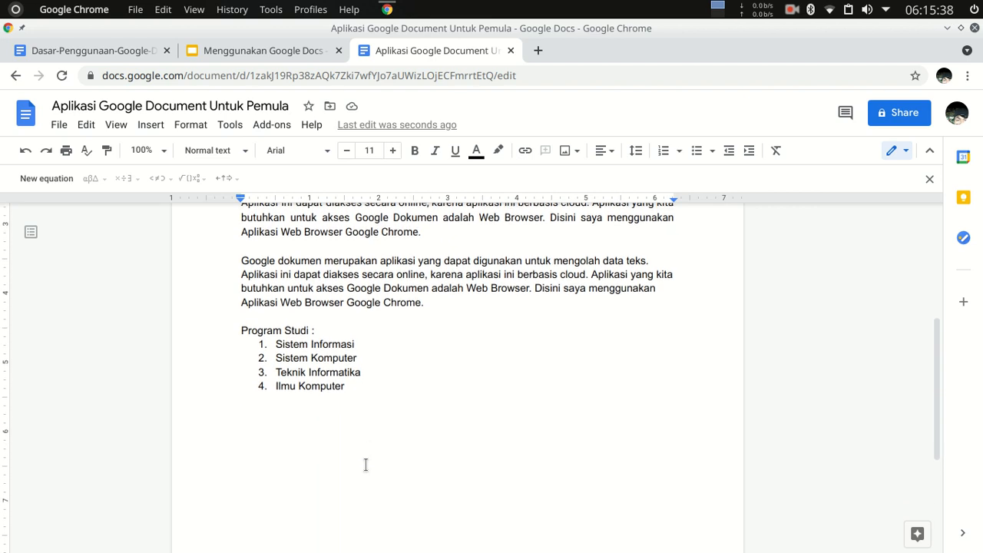
type("Bahasa")
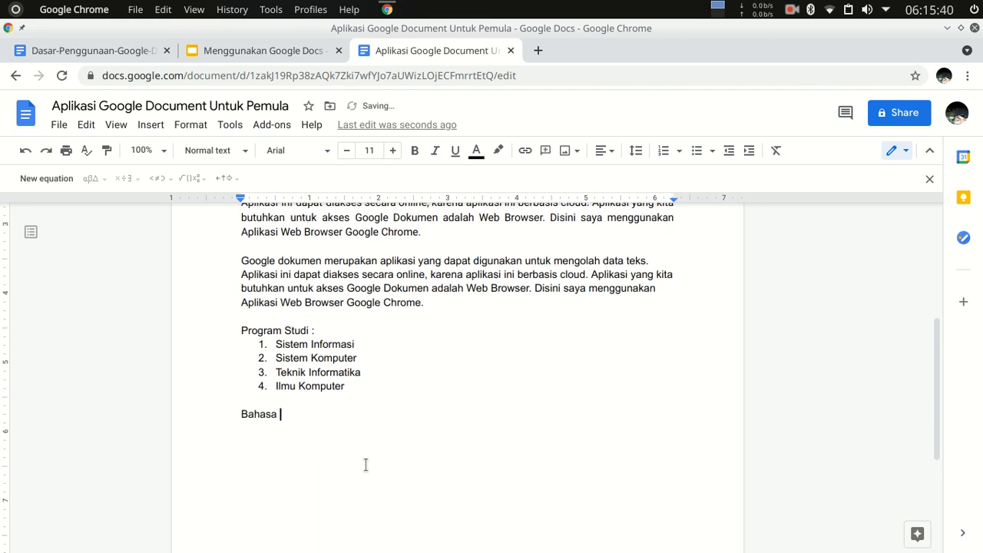
type(" Pemrograman:")
key("Return")
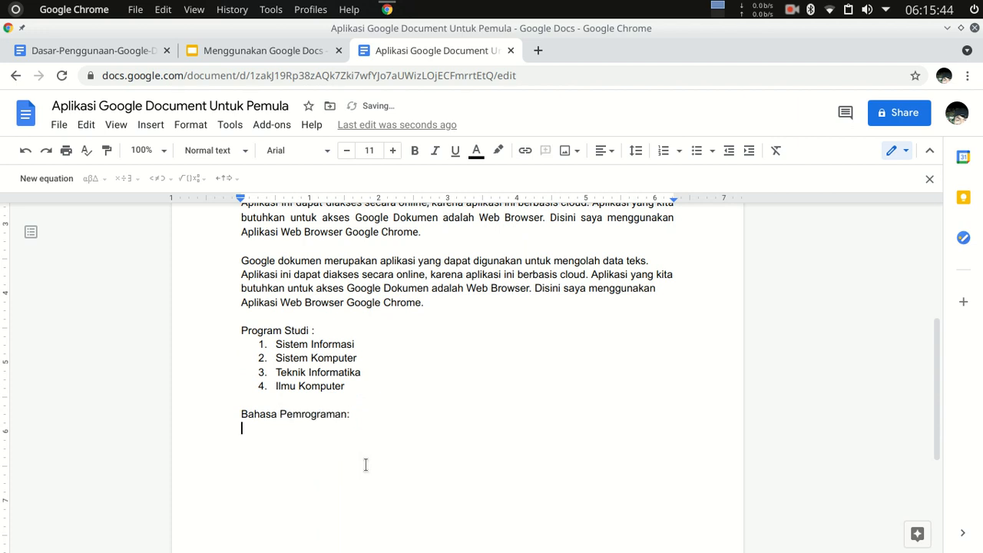
Start a bulleted list with solid round bullets below "Bahasa Pemrograman:" with the items "Java" and "PHP".
left_click(679, 152)
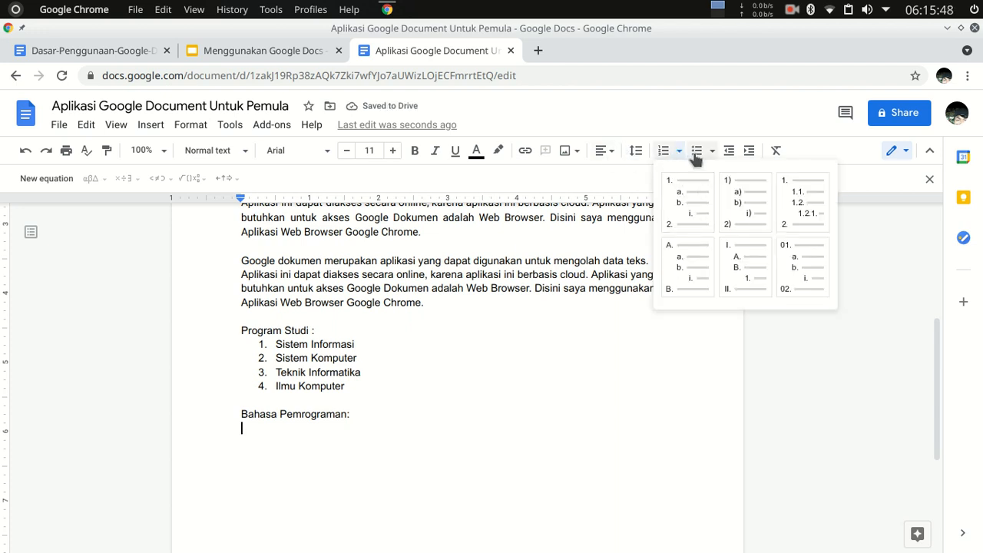
left_click(712, 151)
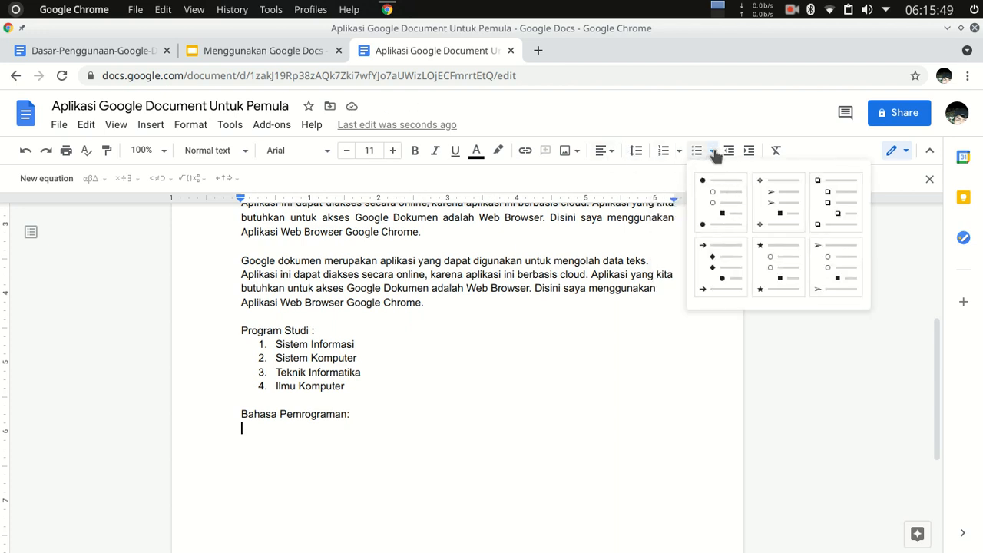
left_click(723, 207)
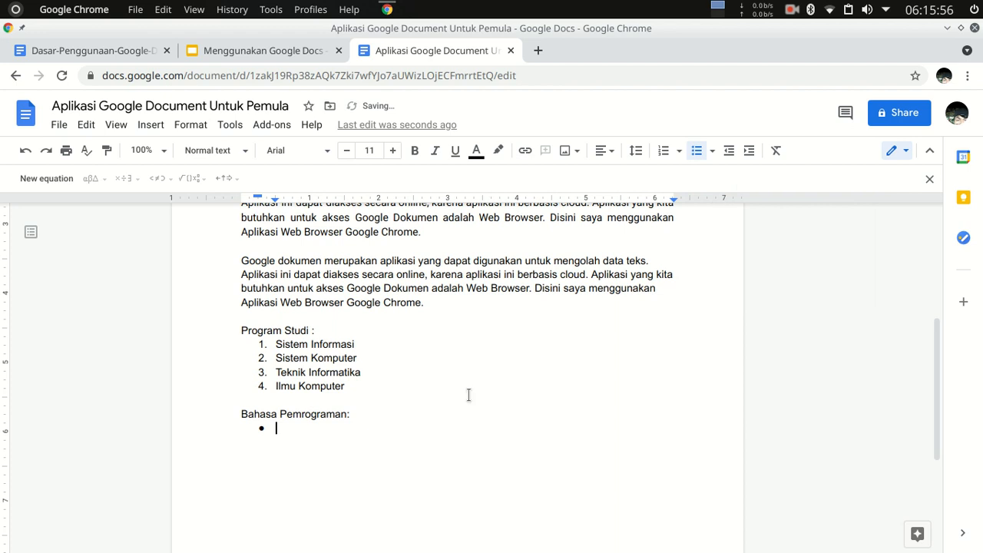
type("Java")
key("Return")
type("PHP")
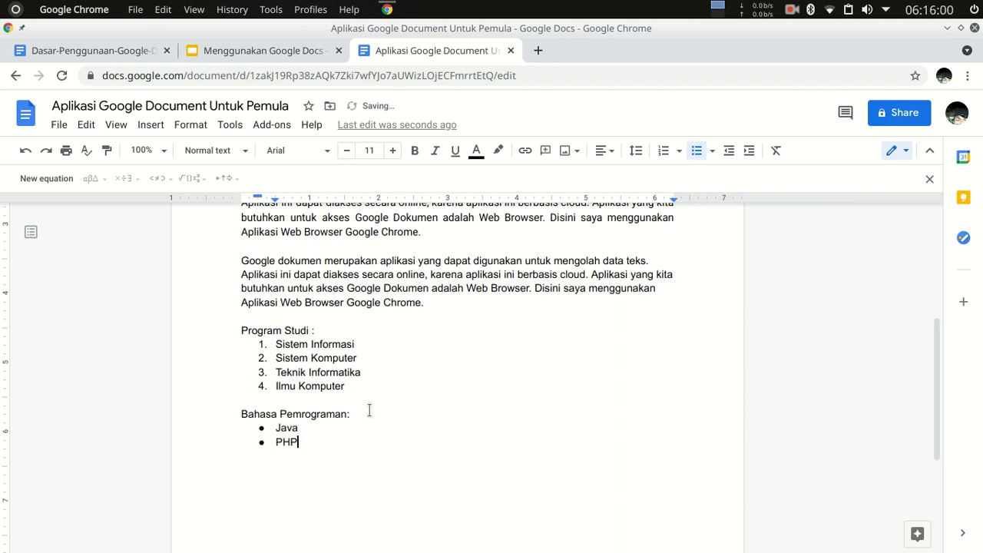
Add the bullet items "Python" and "Javascript" and end the bulleted list.
key("Return")
type("Python")
key("Return")
type("Javascript")
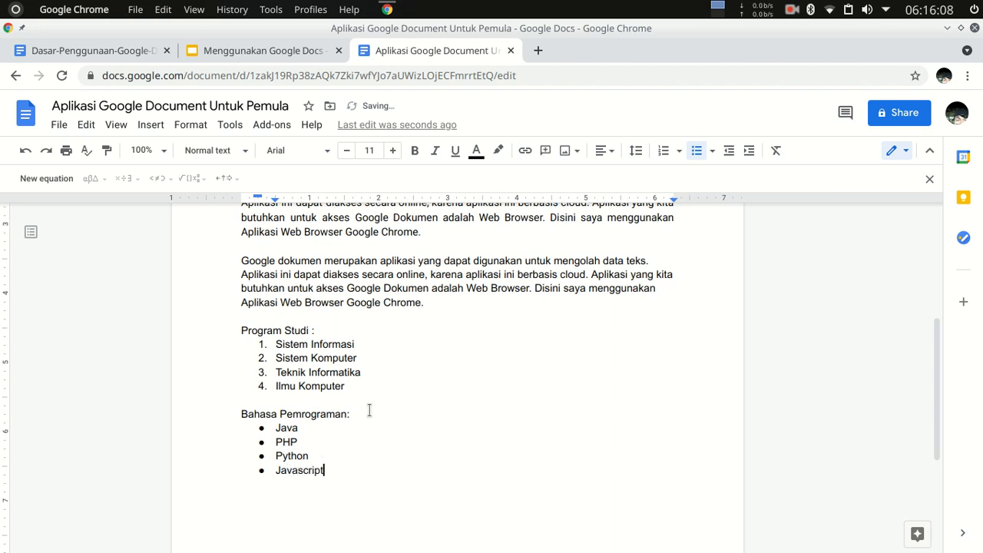
key("Return")
Copy the left-aligned paragraph above "Program Studi :" and paste it below the bulleted list, leaving blank lines between them.
key("Return")
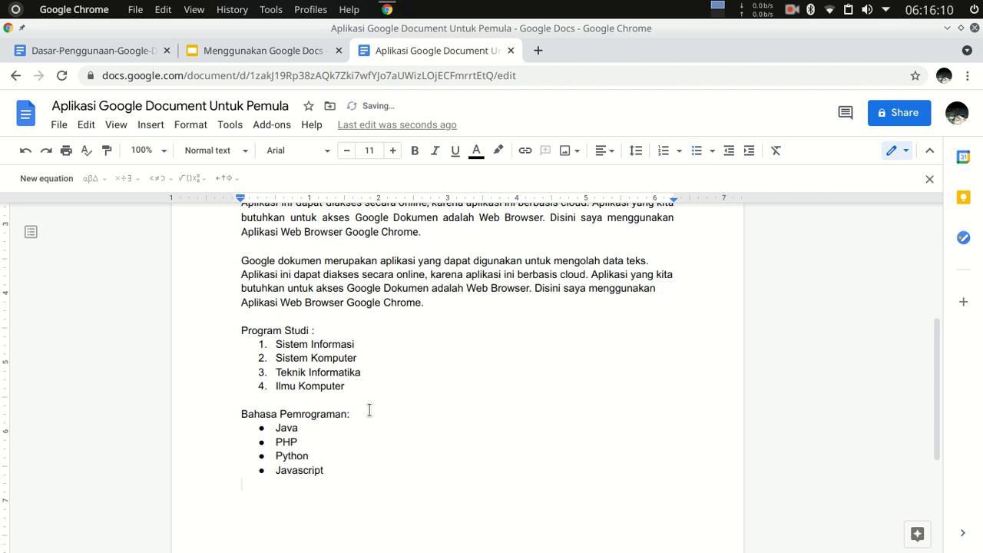
key("Return")
left_click_drag(241, 261, 442, 309)
key("ctrl+c")
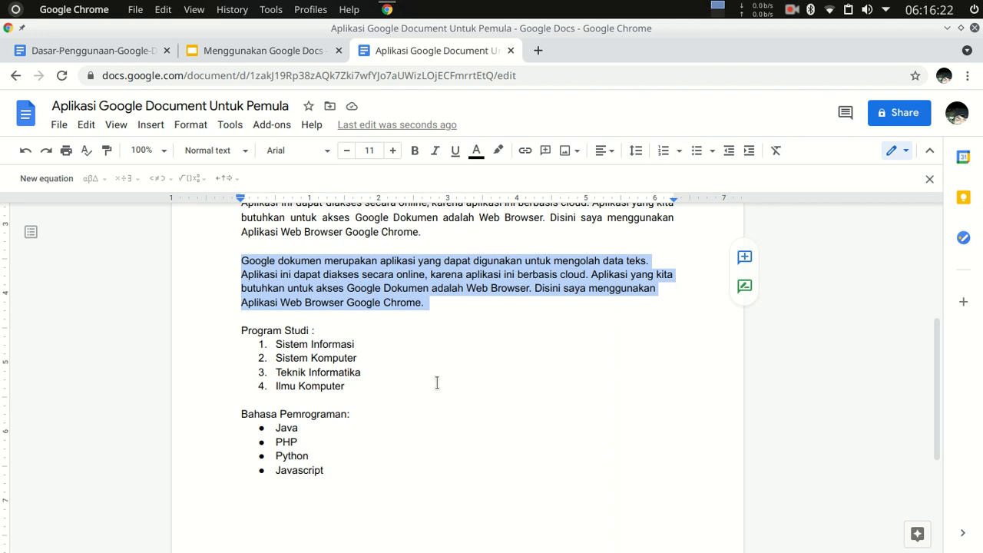
left_click(292, 513)
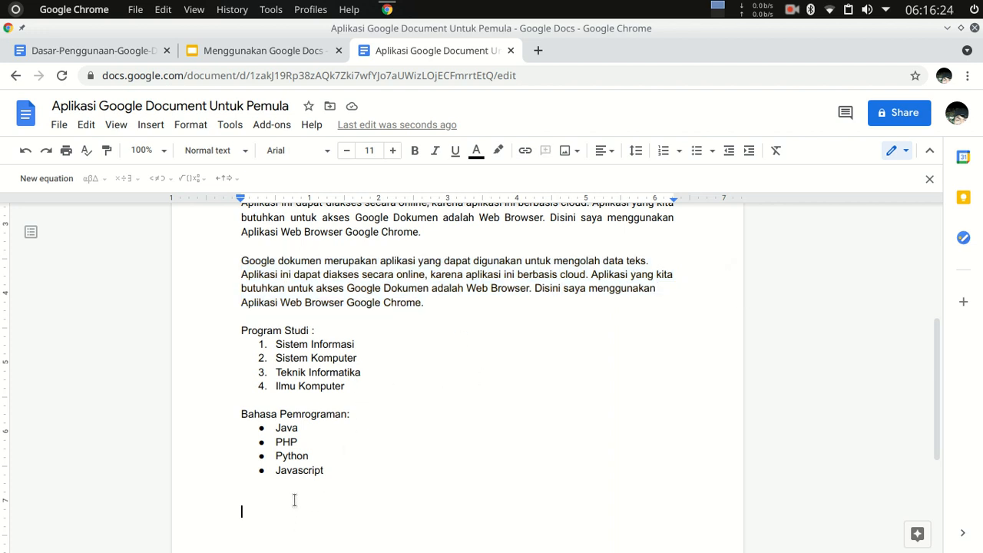
key("ctrl+v")
scroll(297, 491, "down", 3)
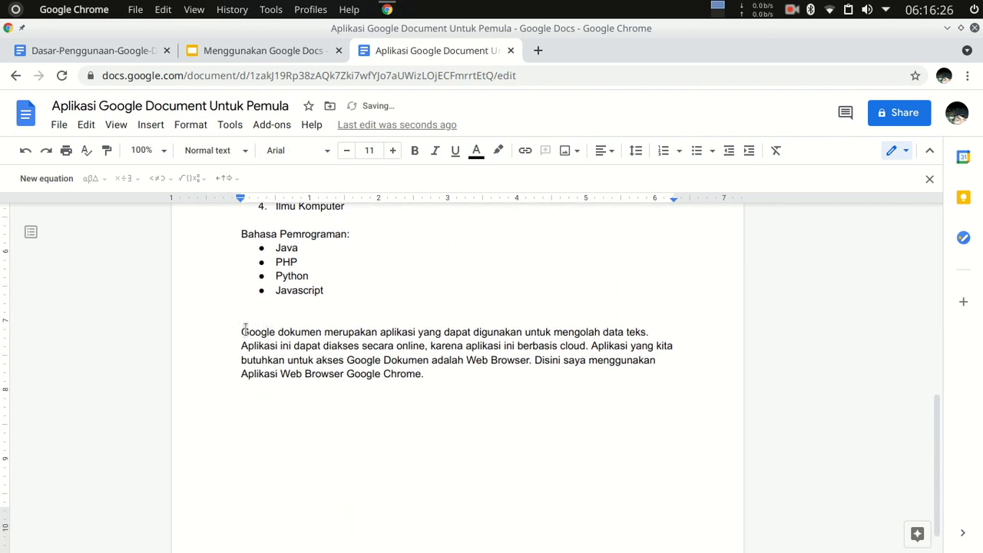
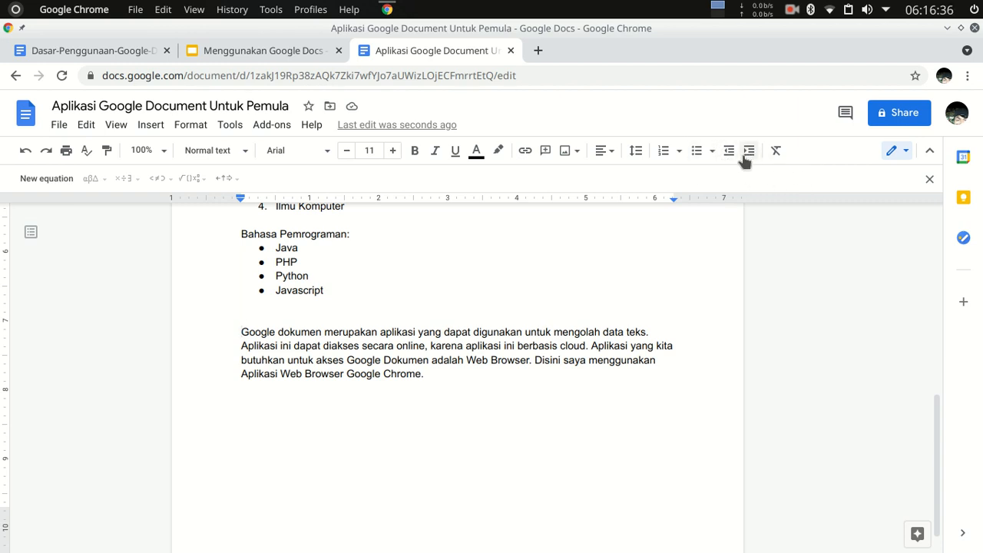
Increase the indent of the paragraph below the bulleted list and decrease it again, twice.
left_click(744, 158)
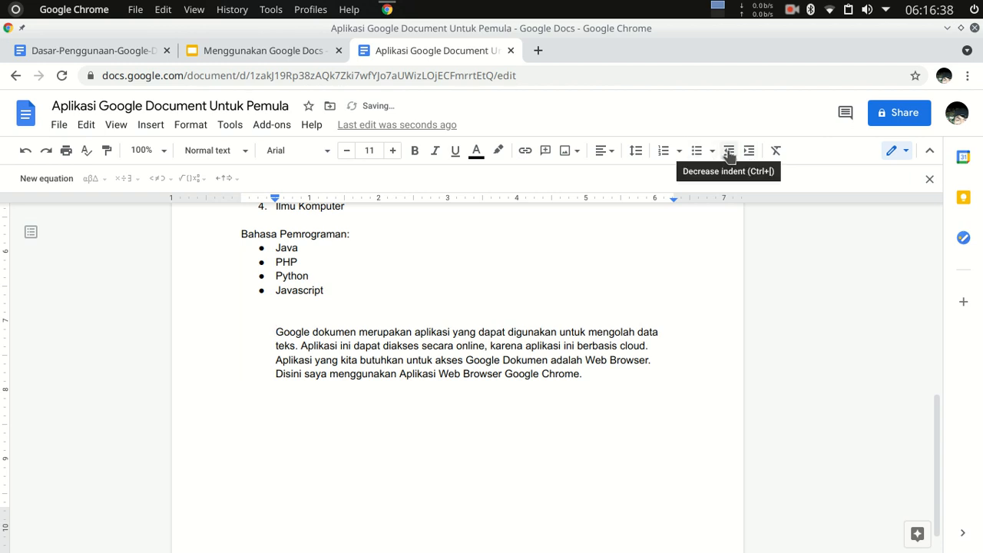
left_click(729, 153)
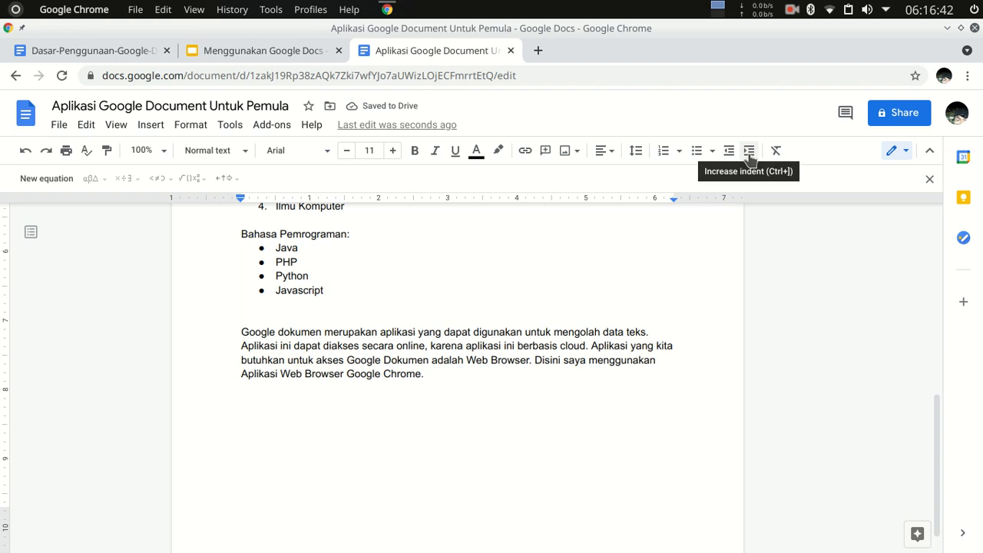
left_click(749, 157)
left_click(730, 153)
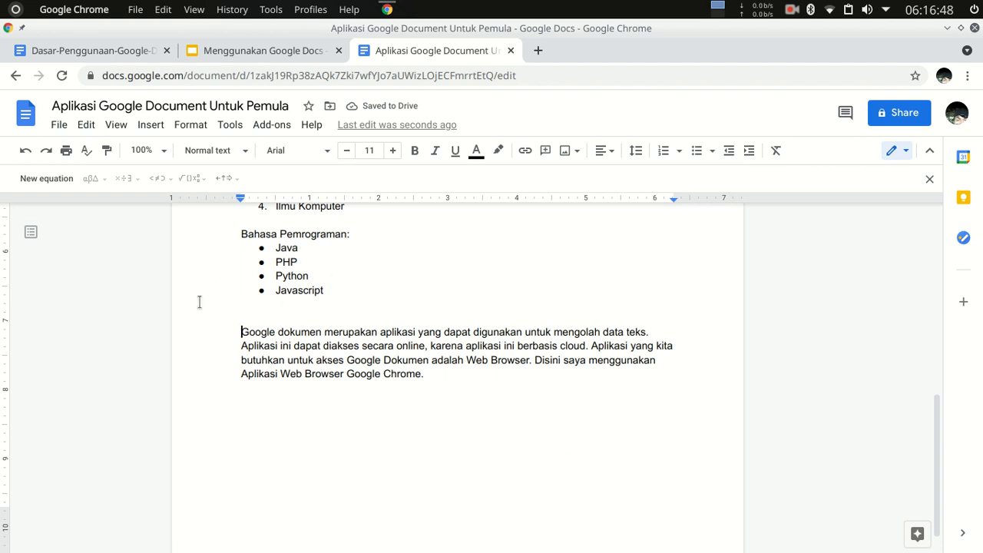
Add the line "Insert Gambar:" below the last paragraph, separated by a blank line, and start a new line under it.
left_click(446, 375)
key("Return")
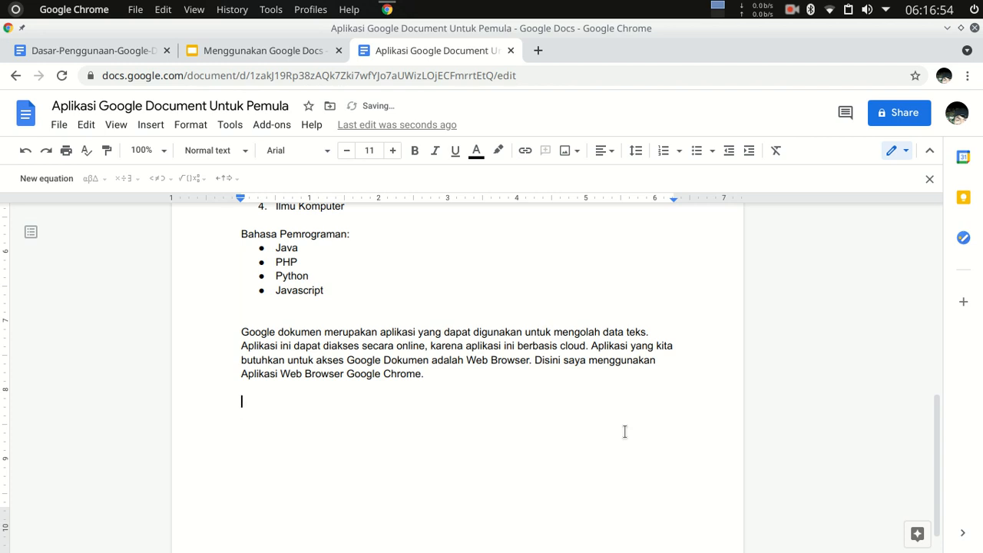
type("INsert")
key("BackSpace")
key("BackSpace")
key("BackSpace")
type("ert Gambar:")
key("Return")
Check the available sources for inserting an image and place the cursor on the empty line below "Insert Gambar:".
scroll(625, 431, "down", 1)
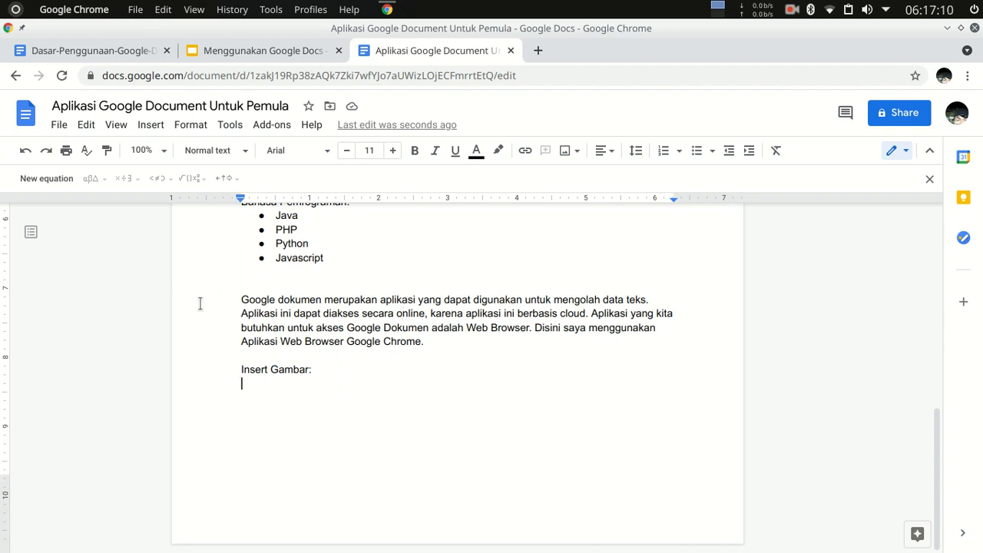
left_click(146, 127)
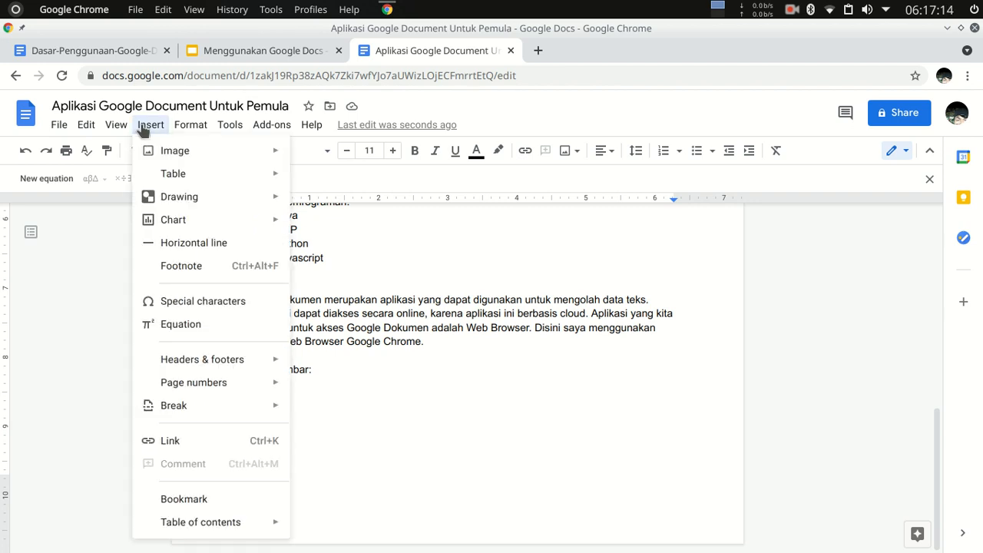
mouse_move(199, 156)
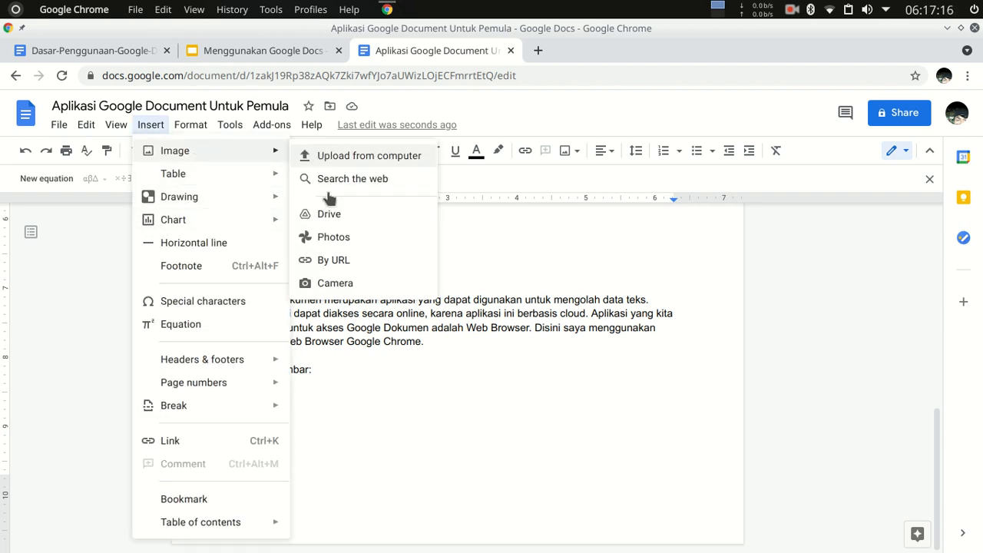
left_click(604, 248)
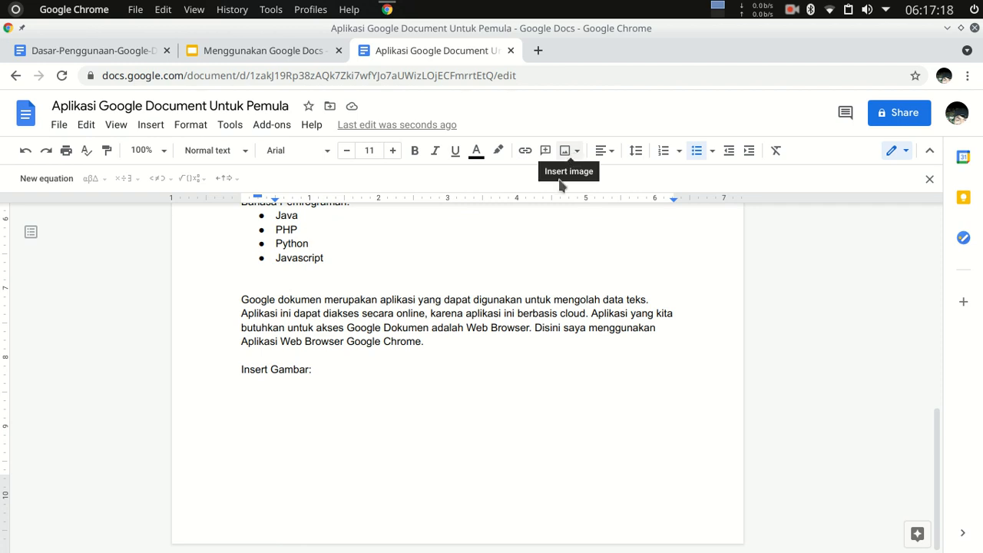
left_click(322, 393)
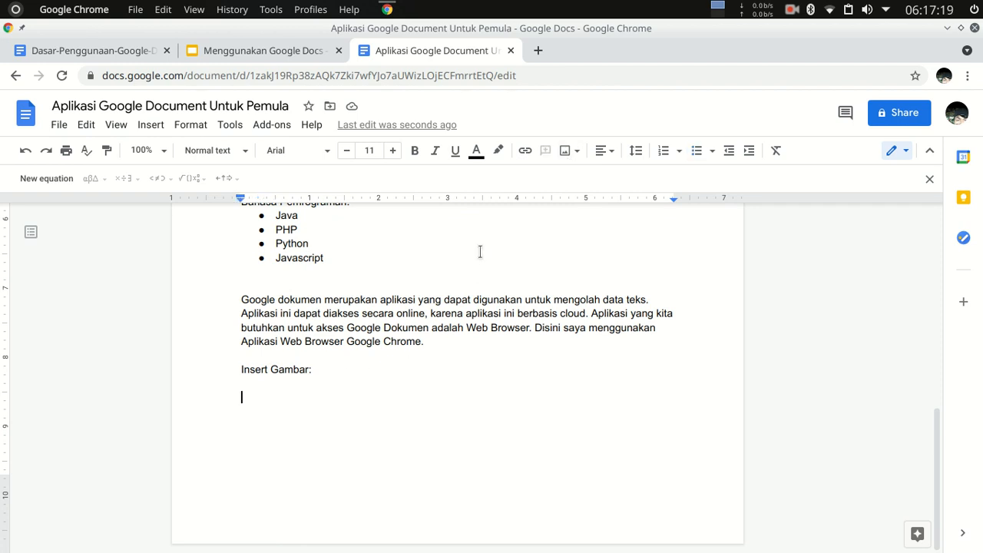
Try to insert Rolly_Schematics.pdf from the Pictures folder in Home as an image uploaded from the computer.
left_click(577, 152)
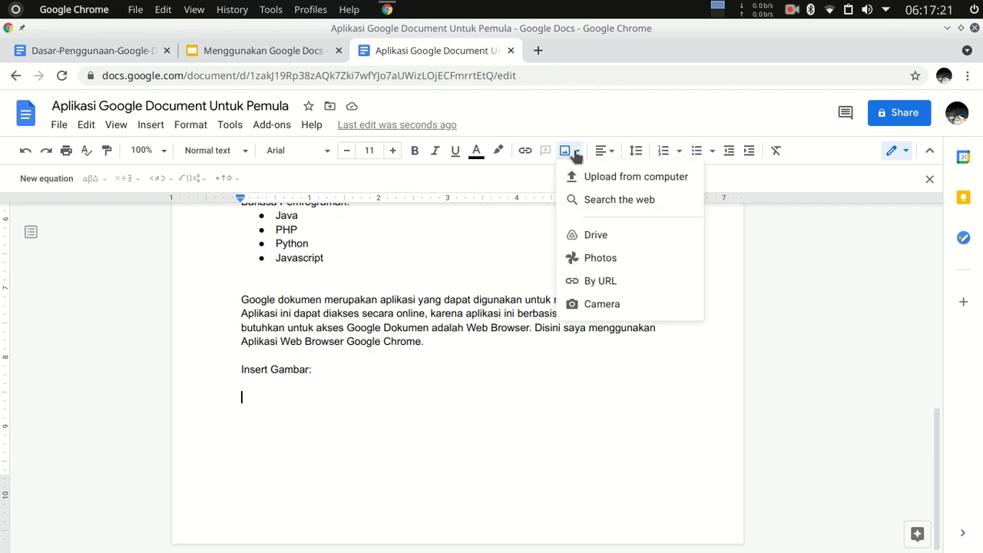
left_click(627, 177)
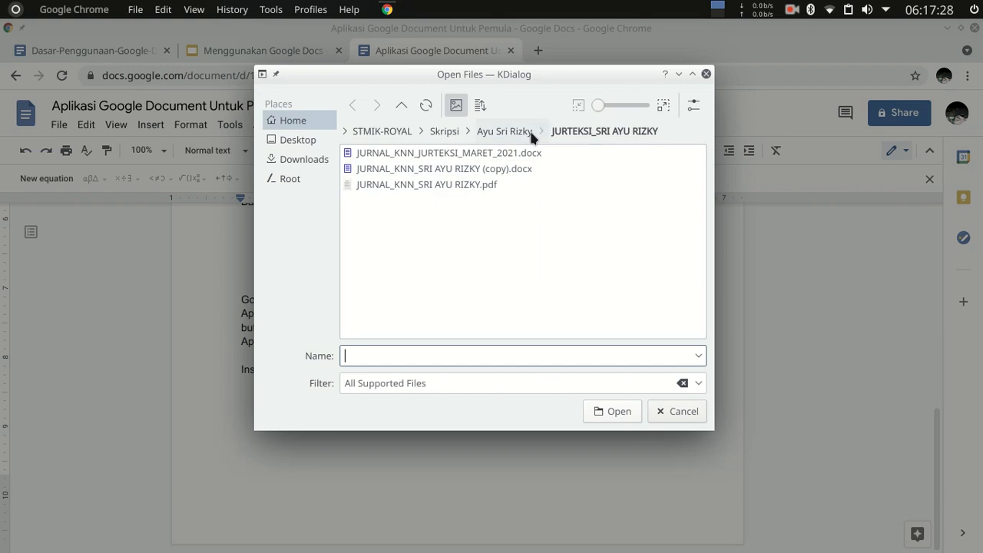
left_click(384, 133)
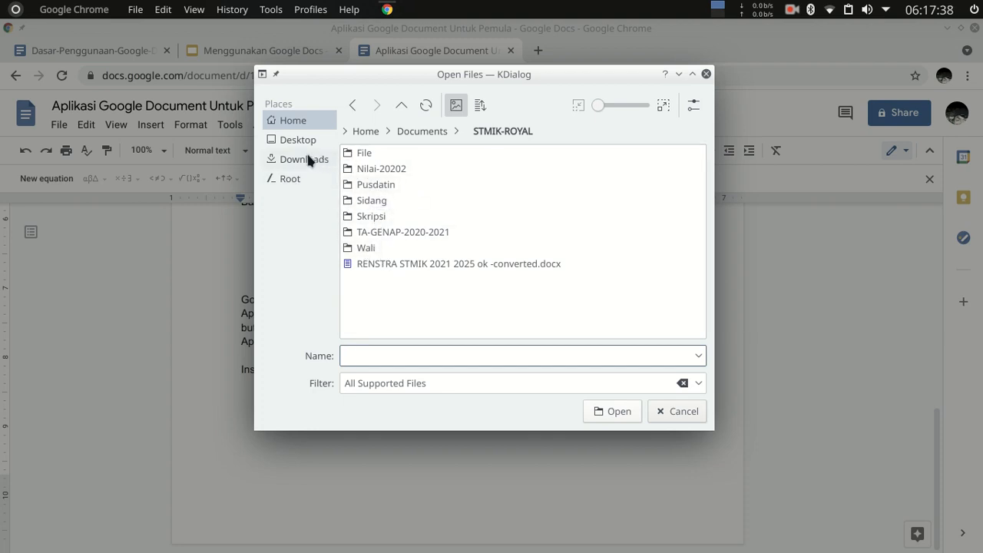
left_click(422, 135)
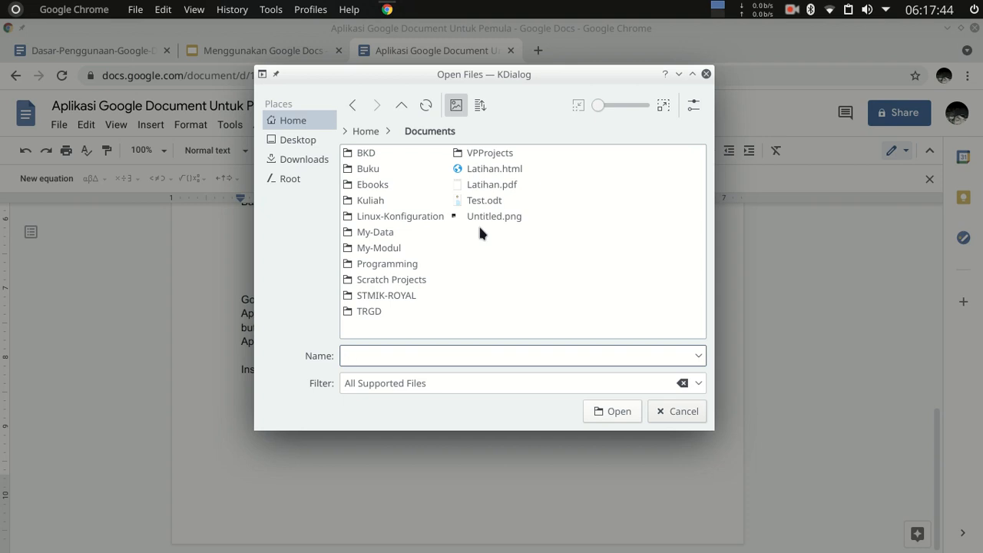
left_click(392, 301)
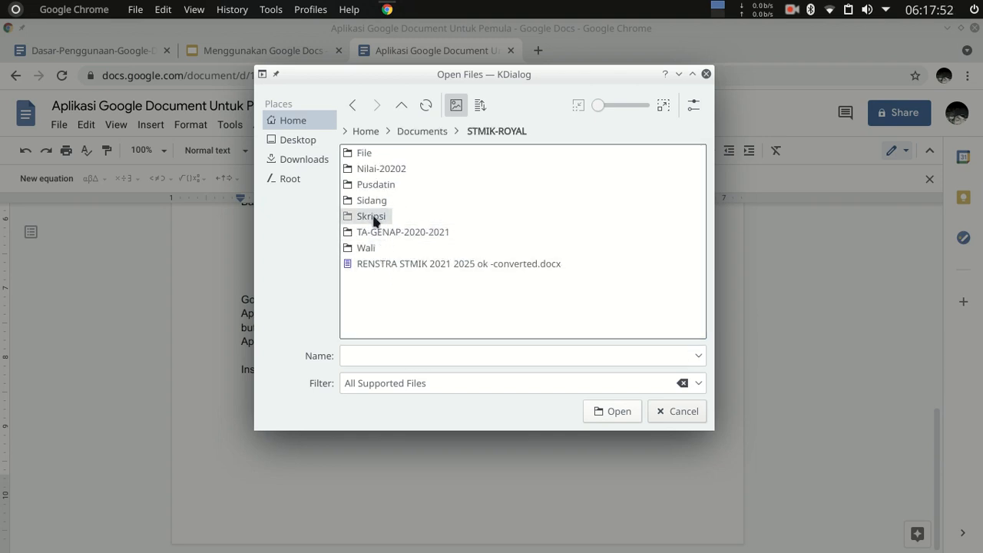
left_click(422, 131)
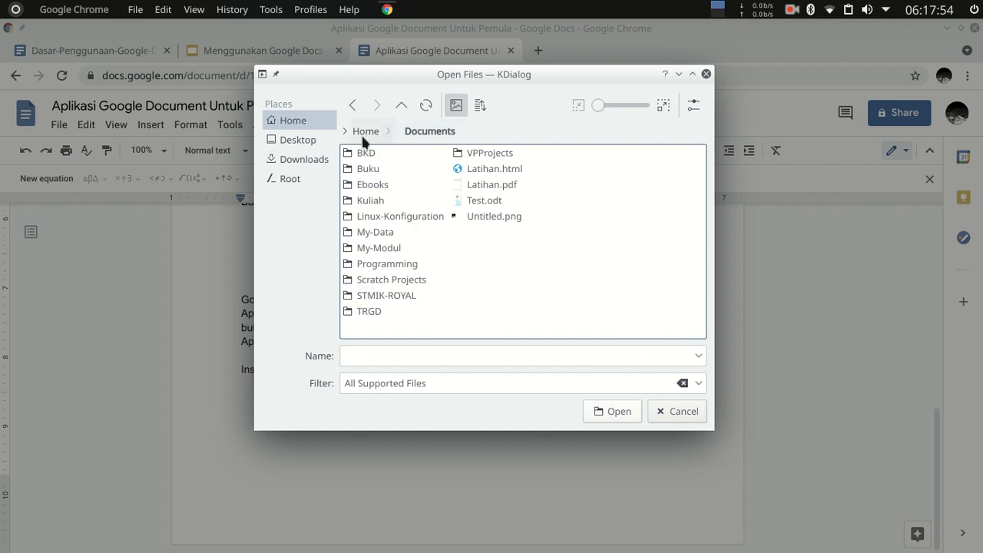
left_click(366, 131)
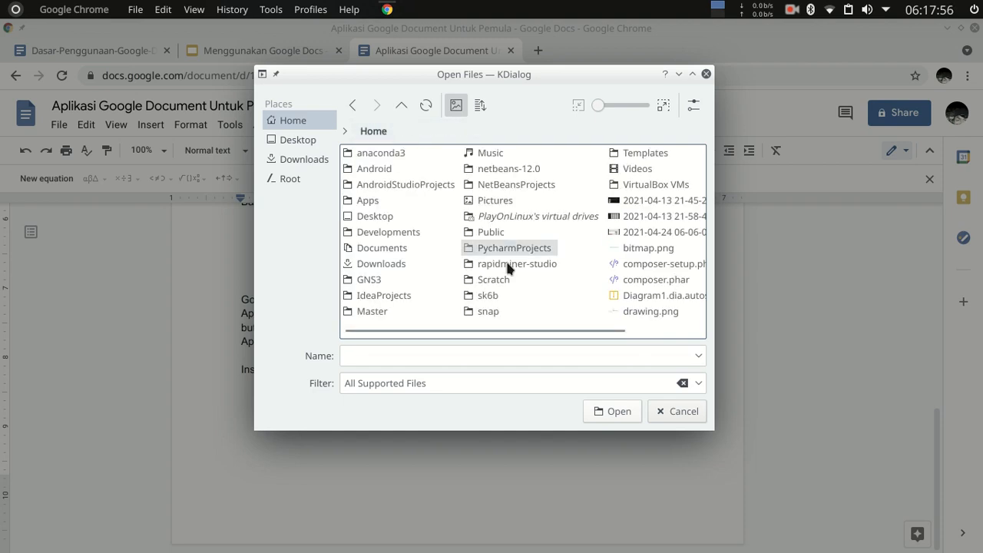
mouse_move(540, 336)
left_mouse_down()
mouse_move(628, 336)
mouse_move(586, 325)
left_mouse_up()
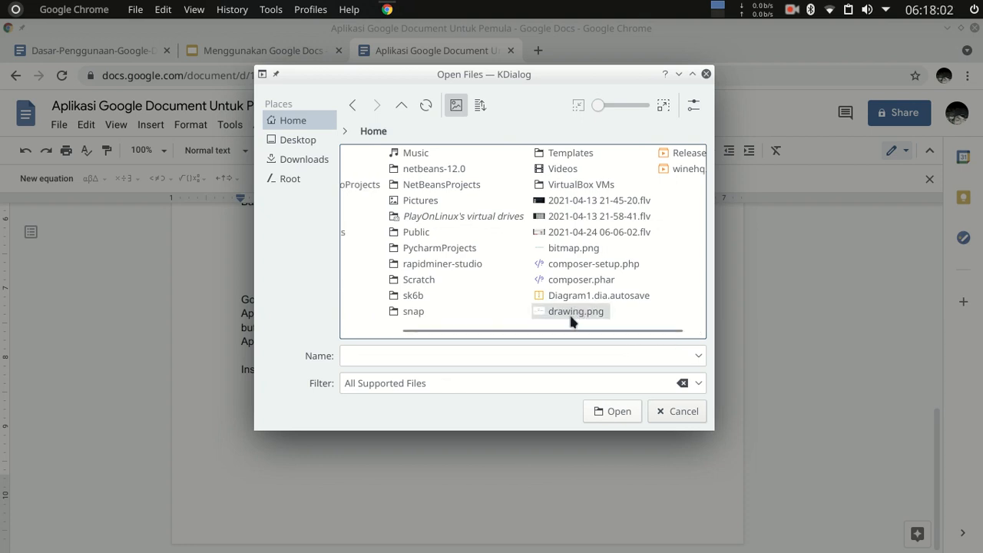
left_click(427, 200)
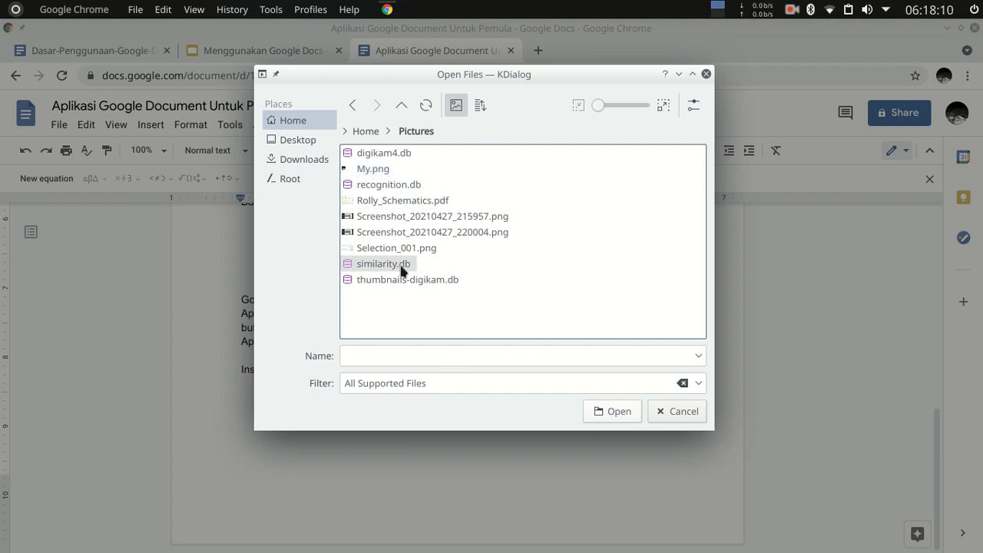
double_click(406, 202)
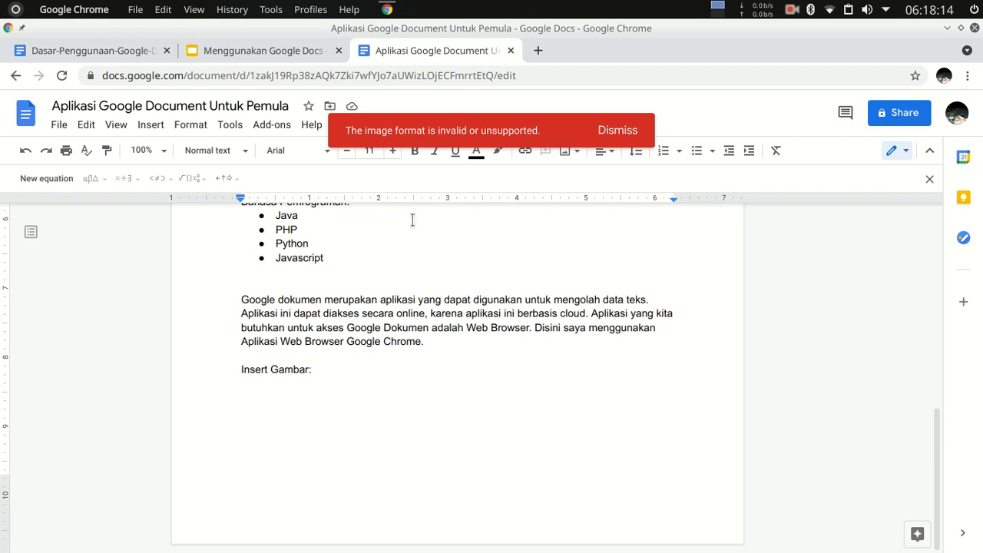
left_click(620, 133)
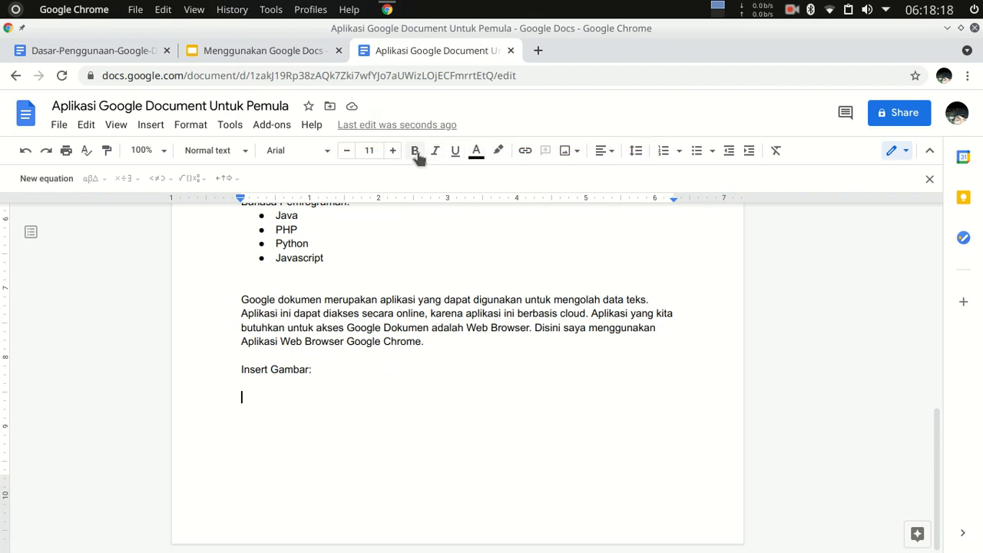
Insert the image Selection_001.png from the computer's Pictures folder below "Insert Gambar:".
left_click(572, 151)
left_click(588, 176)
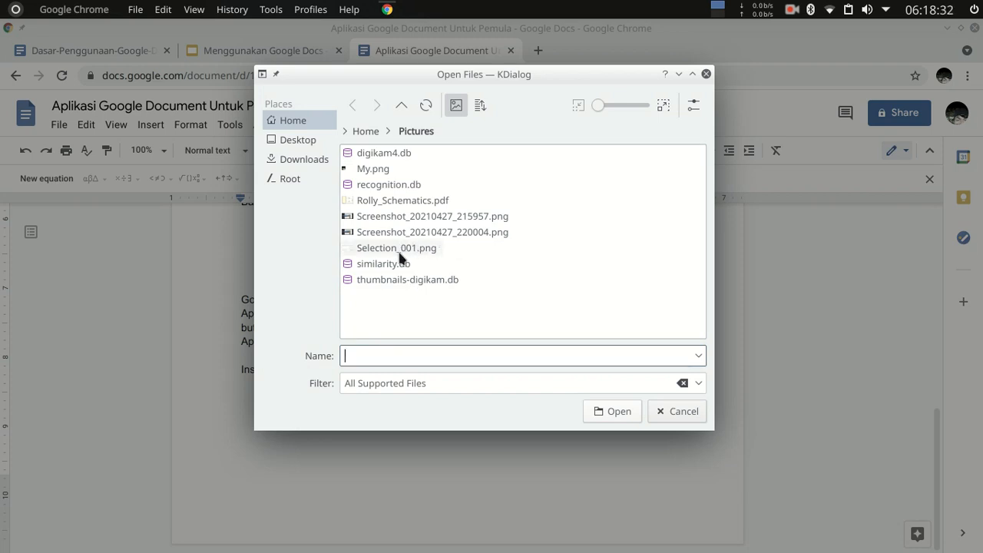
double_click(417, 249)
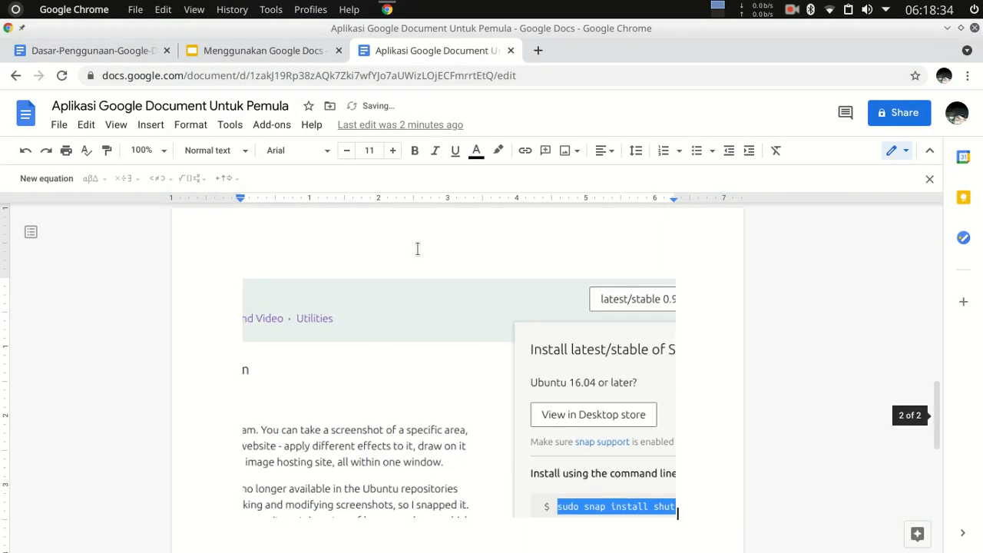
scroll(425, 377, "down", 4)
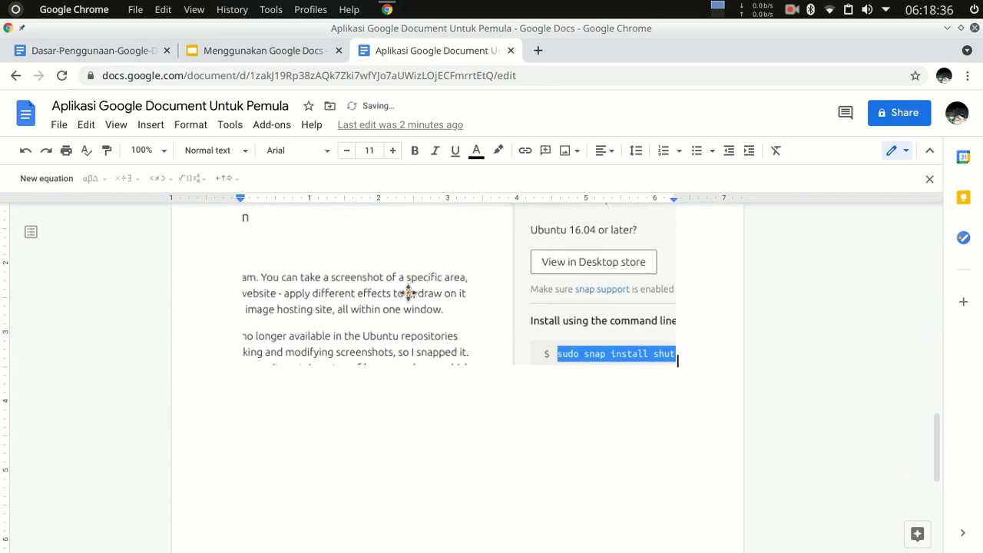
Review the inserted image's layout and additional options, keeping its placement in line with the text.
left_click(408, 293)
scroll(495, 410, "up", 5)
scroll(453, 426, "down", 5)
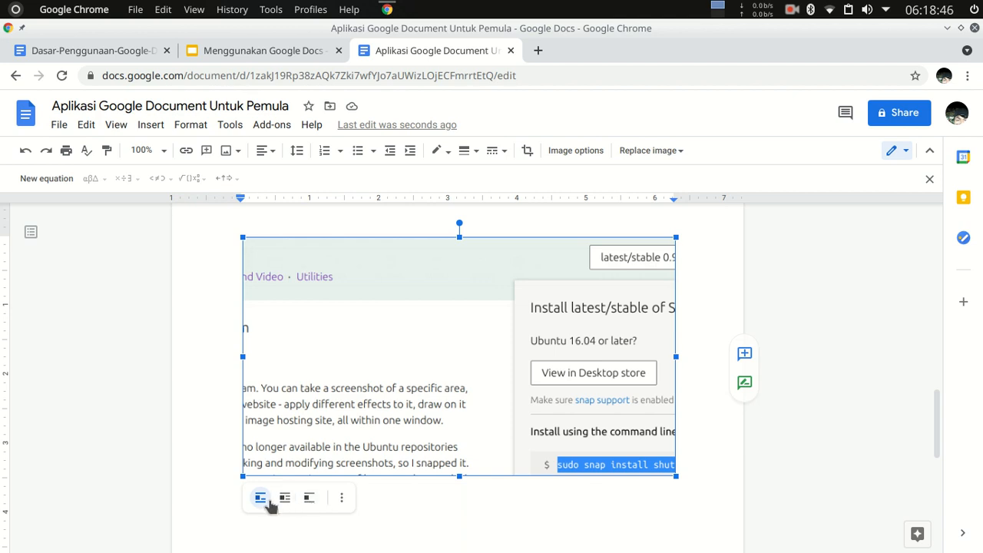
left_click(342, 498)
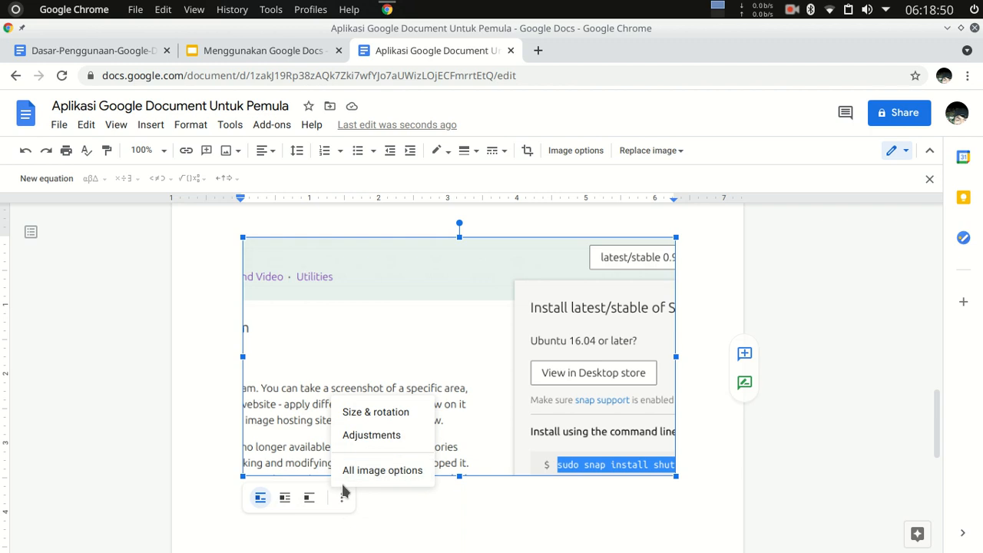
left_click(262, 499)
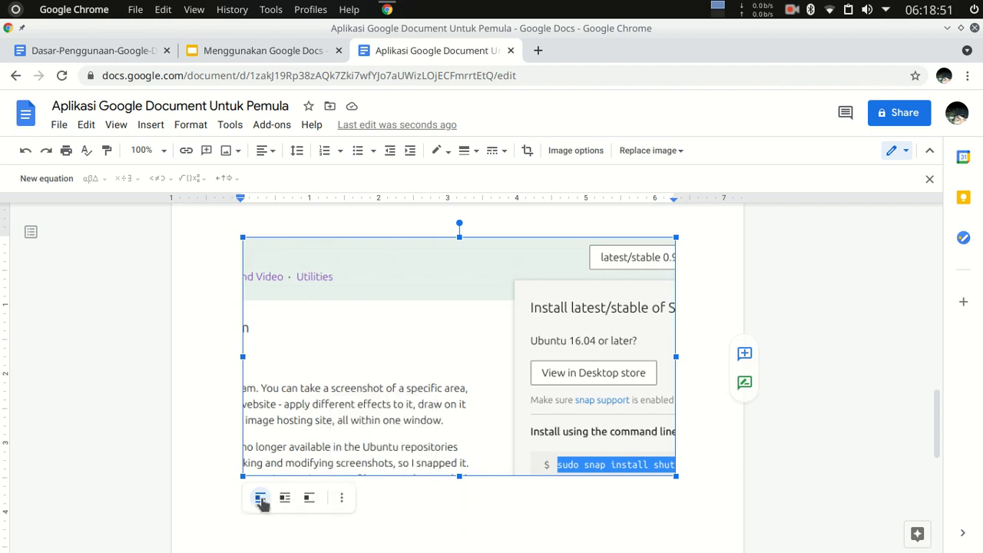
Start a new line directly below the inserted image and centre it.
left_click(716, 439)
scroll(712, 437, "up", 2)
scroll(712, 437, "down", 4)
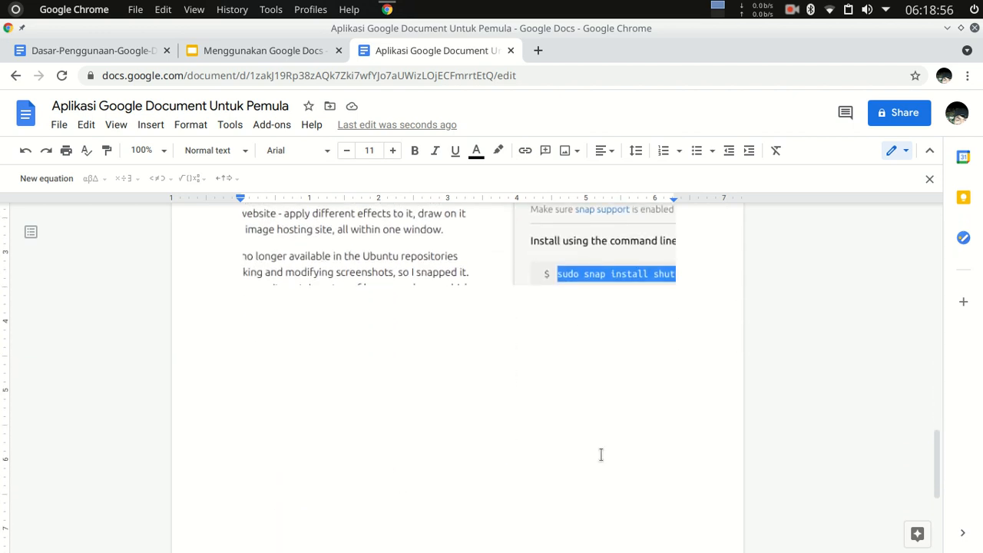
key("Return")
scroll(626, 454, "up", 3)
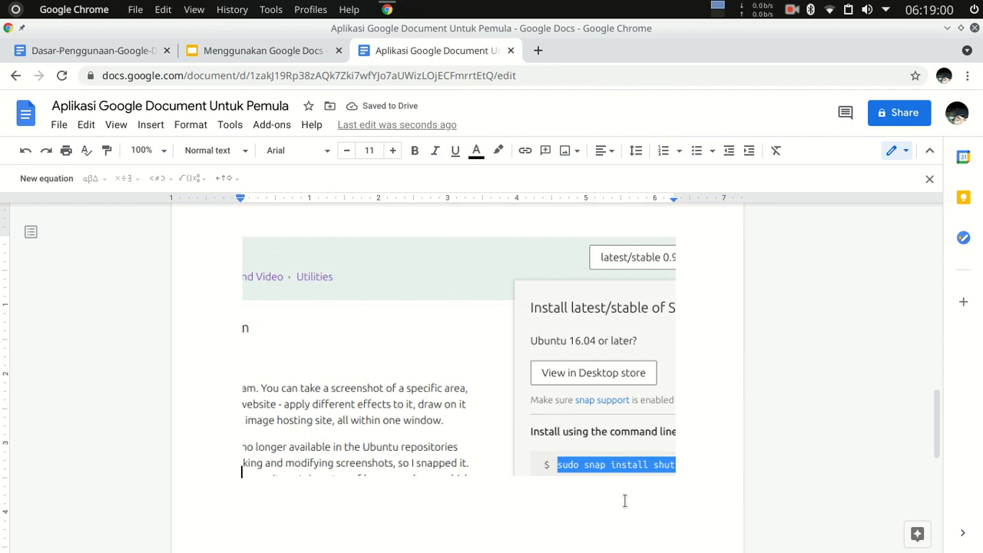
key("ctrl+e")
left_click(408, 502)
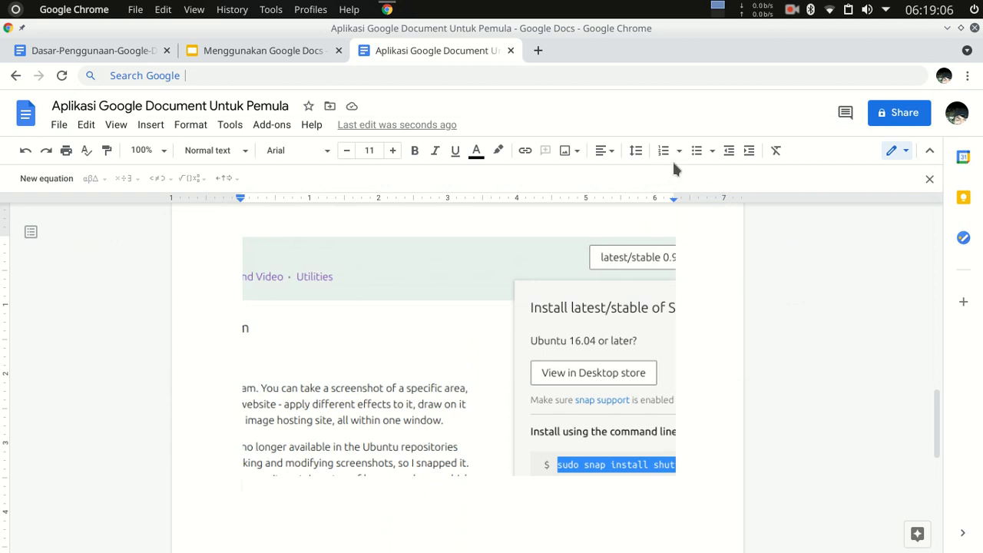
left_click(607, 152)
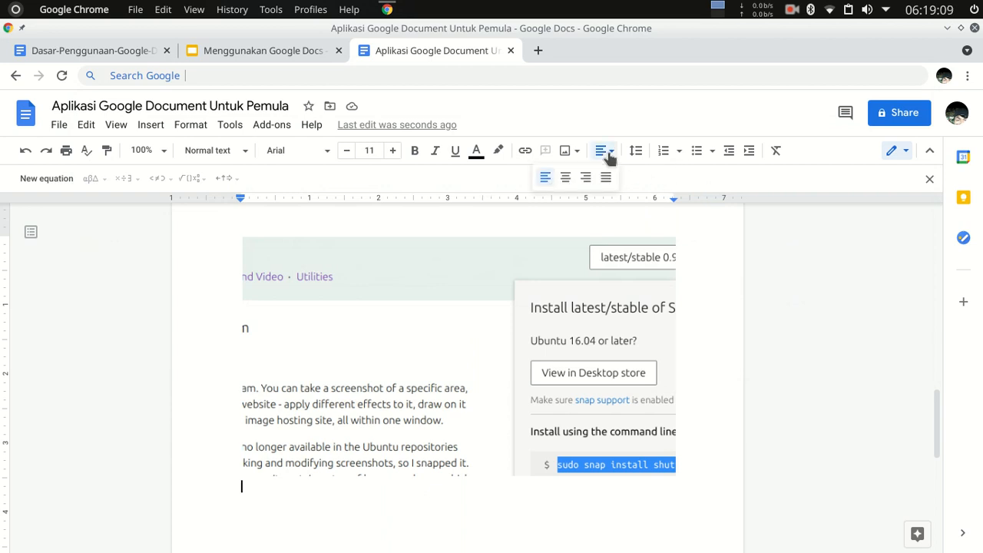
left_click(567, 177)
Write the caption "Gambar 1.1 Insert Gambar Dari PC" on the centred line under the image.
type("Gambar 1.1 ")
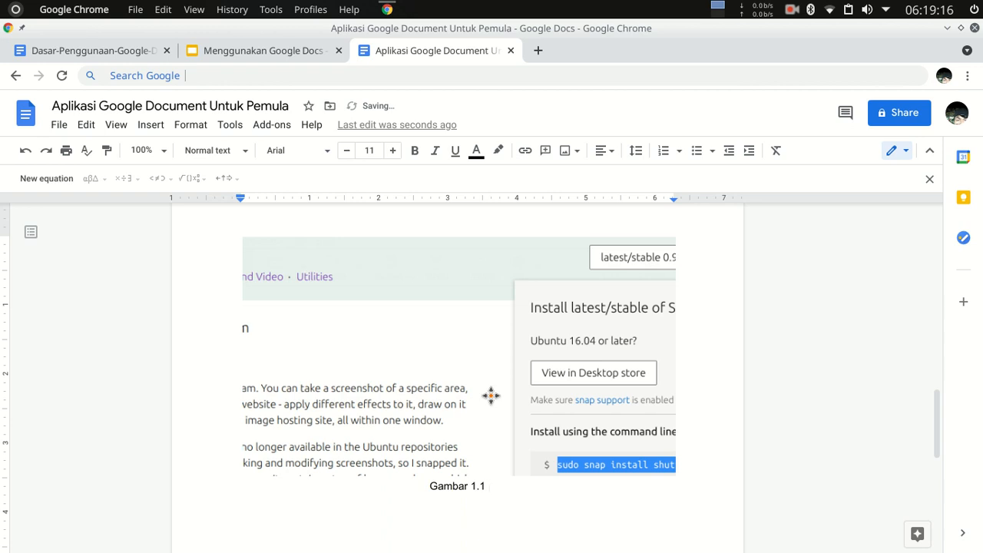
type("Insert")
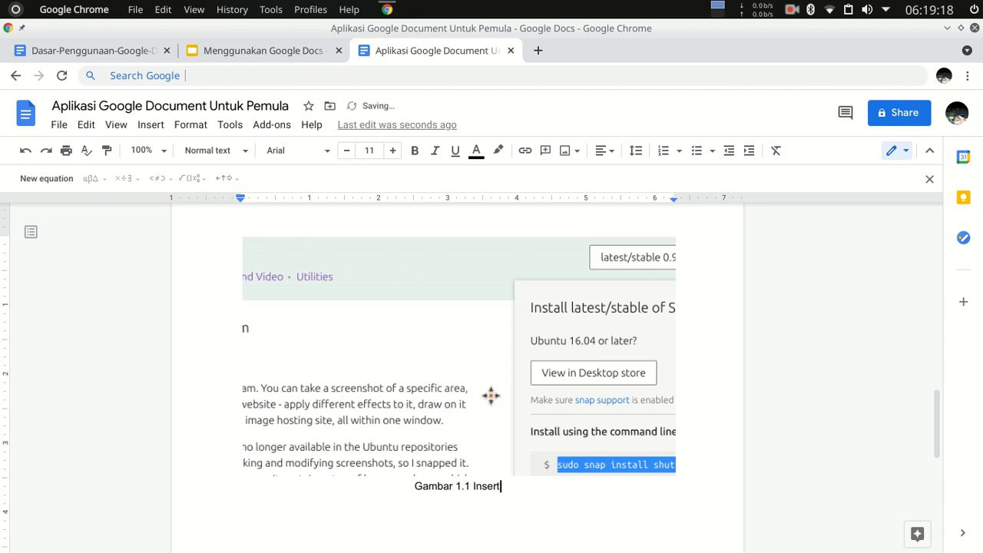
type(" Gambar Dari")
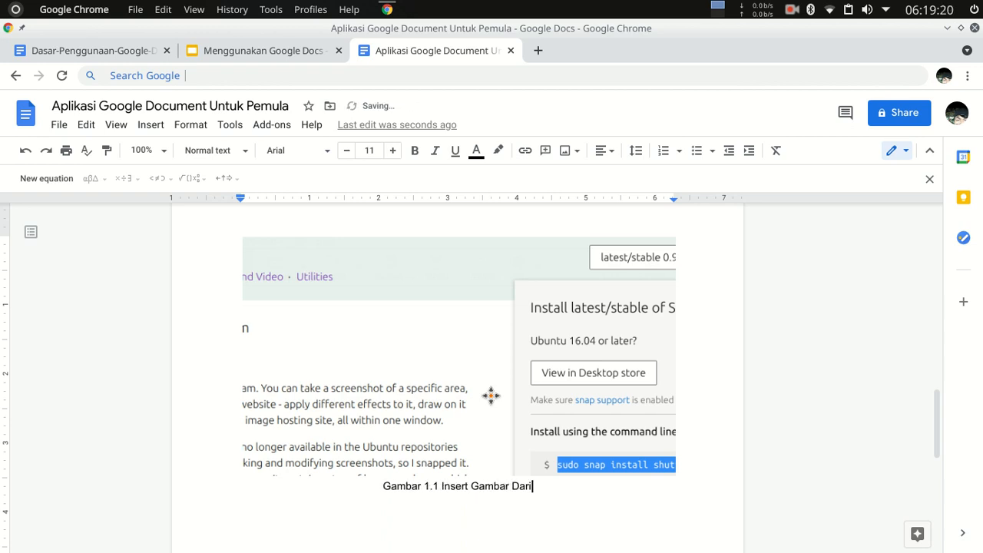
type(" PC")
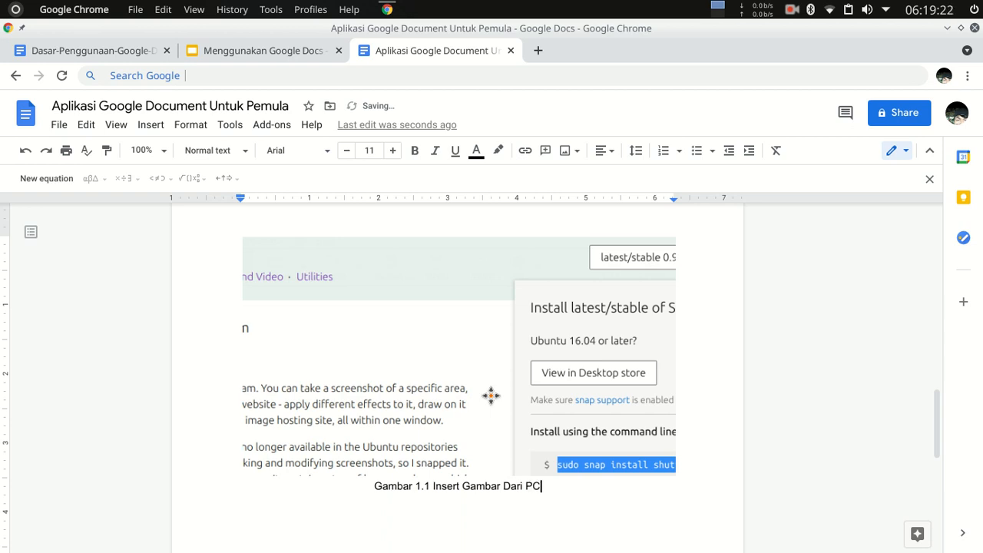
key("ctrl+l")
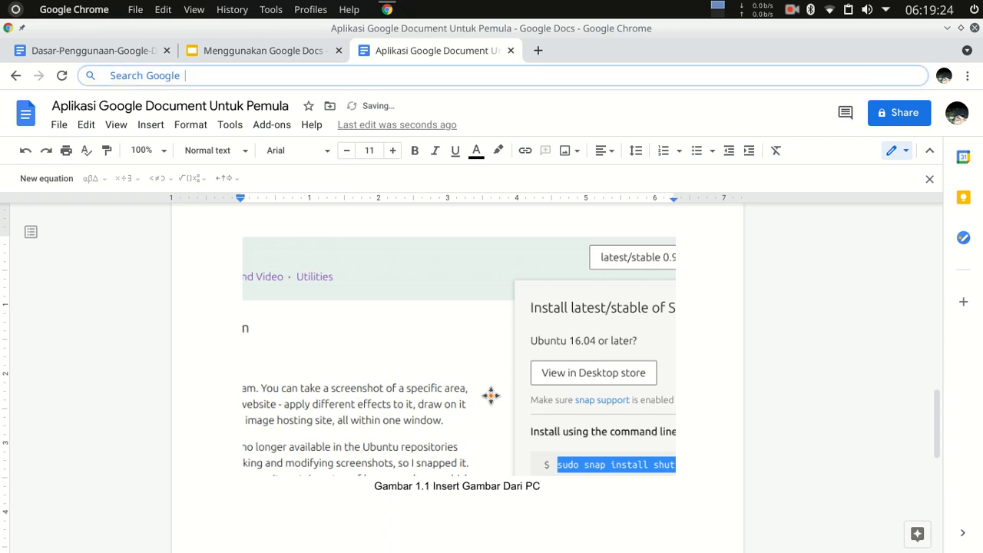
Start a new left-aligned line below the caption "Gambar 1.1 Insert Gambar Dari PC", leaving a blank gap.
scroll(431, 399, "down", 3)
left_click(314, 329)
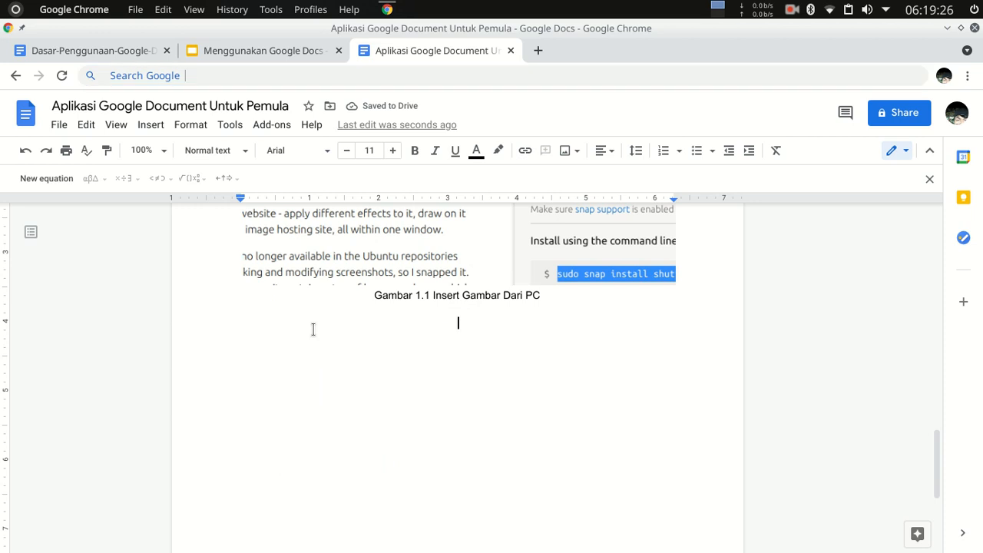
key("ctrl+l")
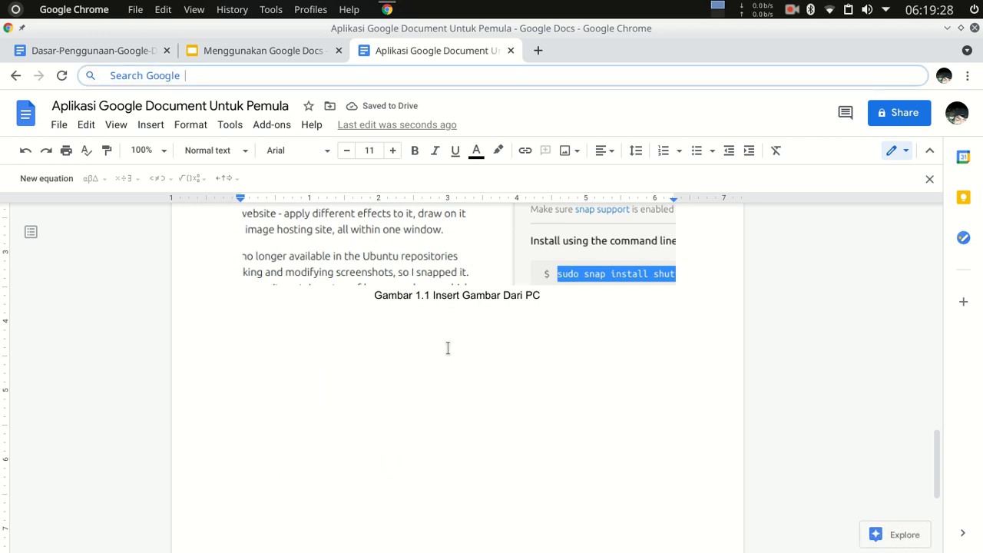
double_click(485, 330)
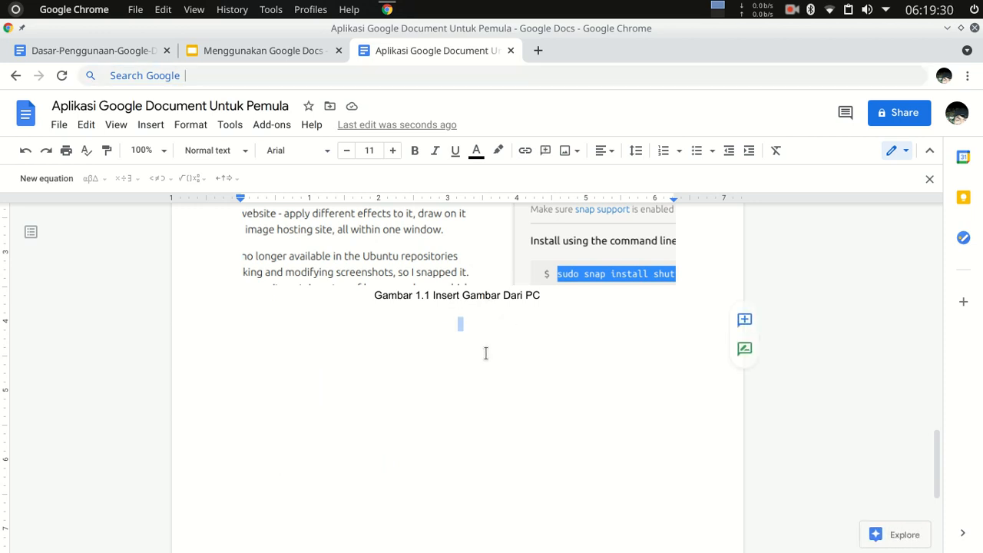
left_click(466, 341)
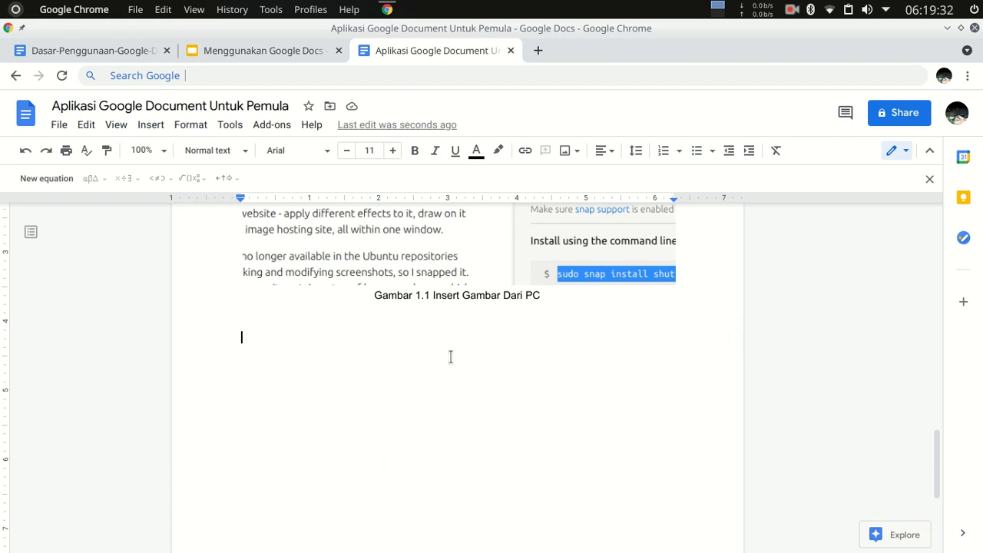
left_click(295, 71)
double_click(304, 380)
scroll(515, 307, "up", 1)
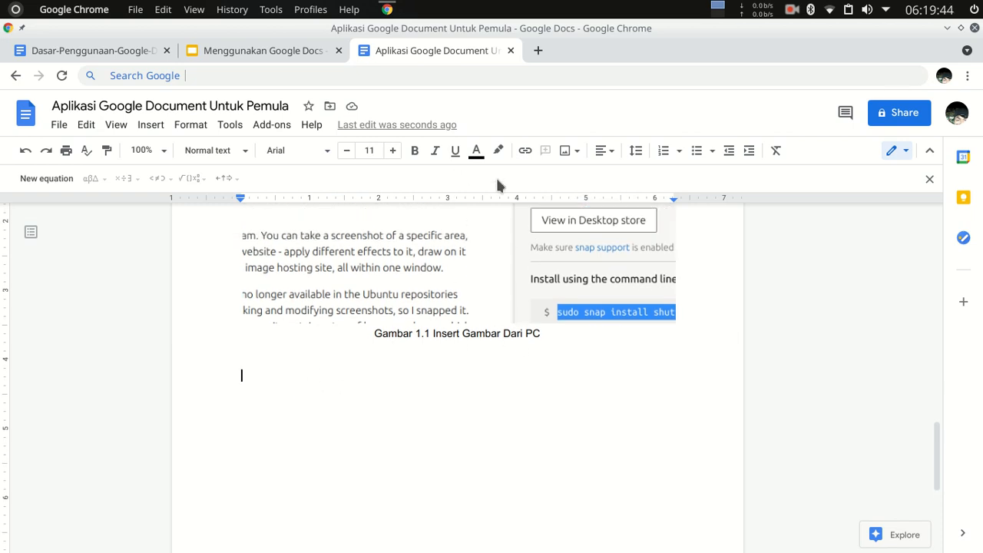
Search the web for "Logo Google Docs" images and insert the blue document logo on the empty line.
left_click(574, 152)
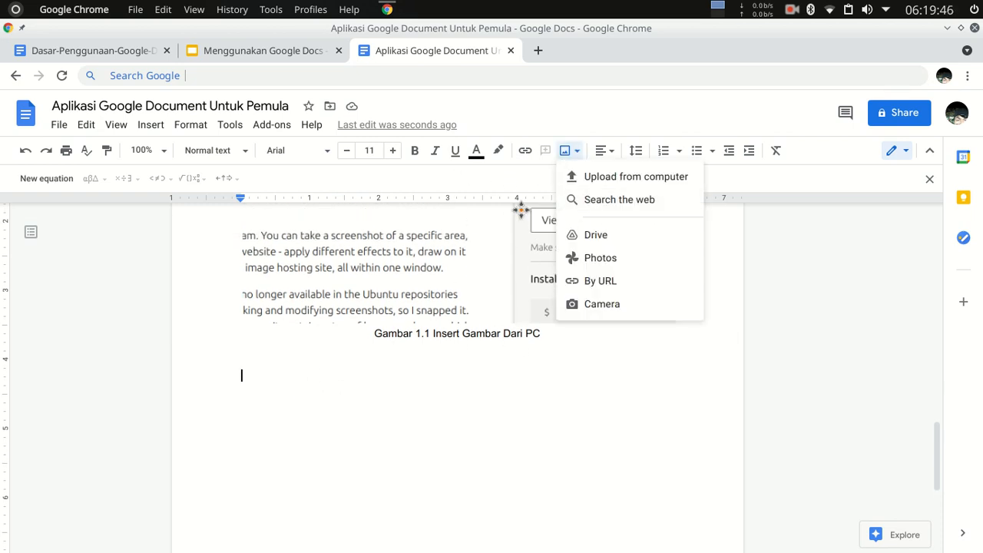
left_click(618, 201)
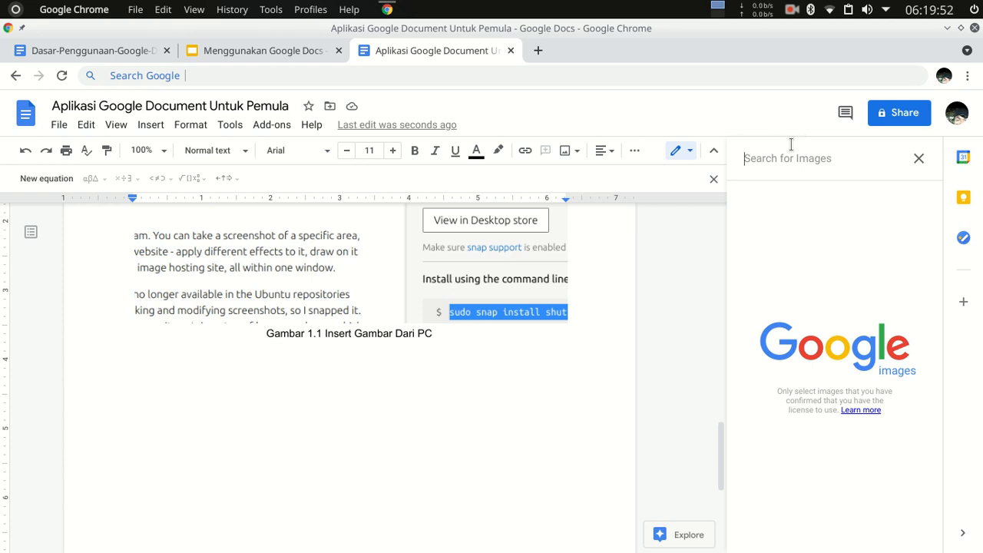
type("Logo G")
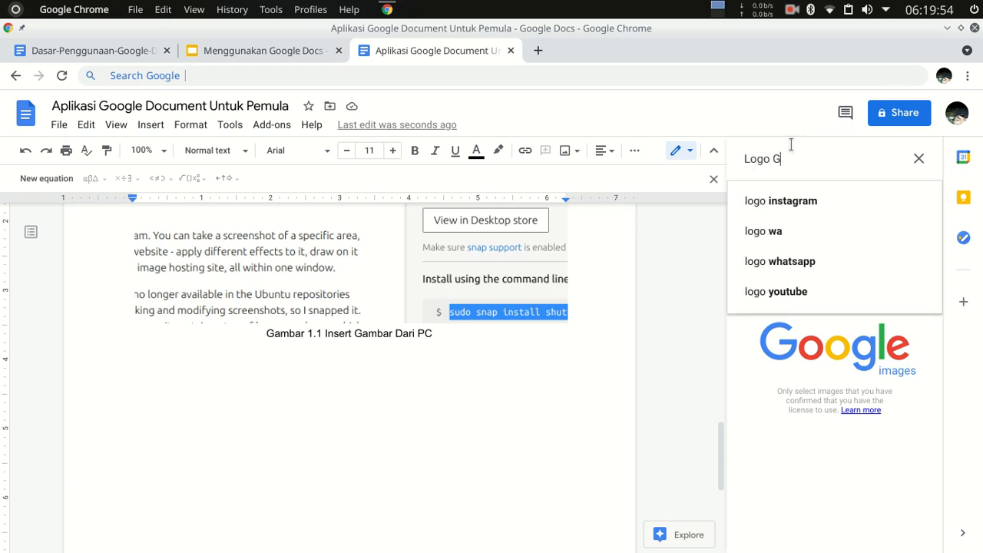
type("oogle Docs")
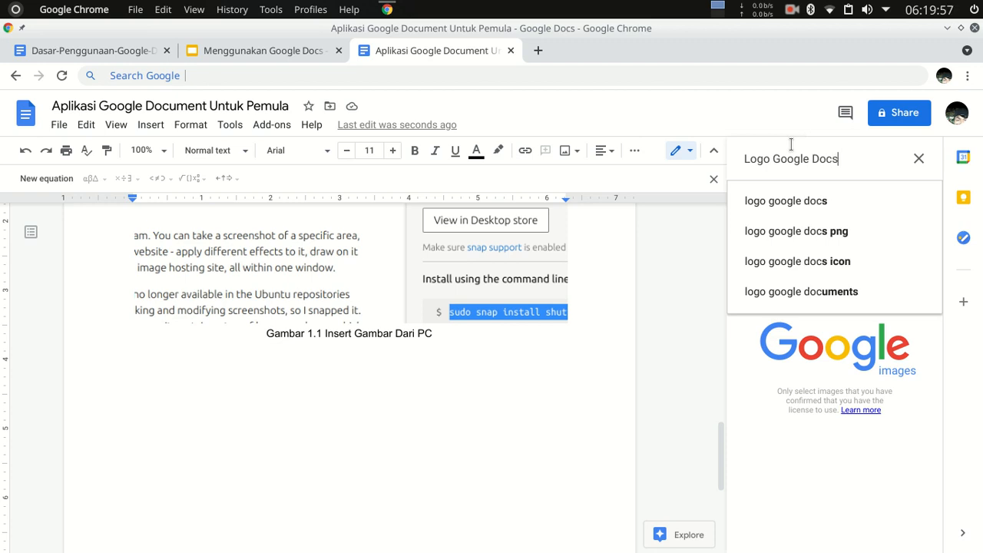
key("Return")
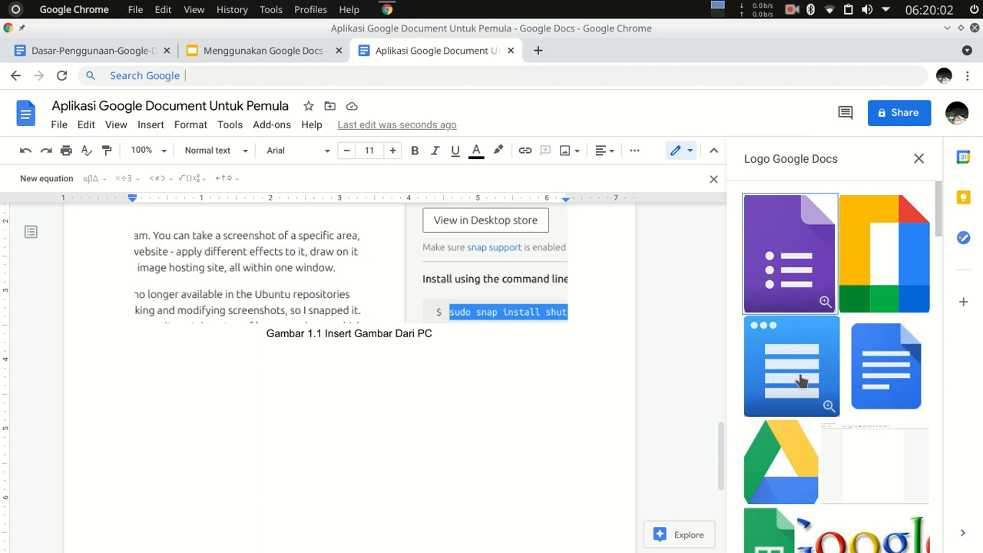
left_click(891, 374)
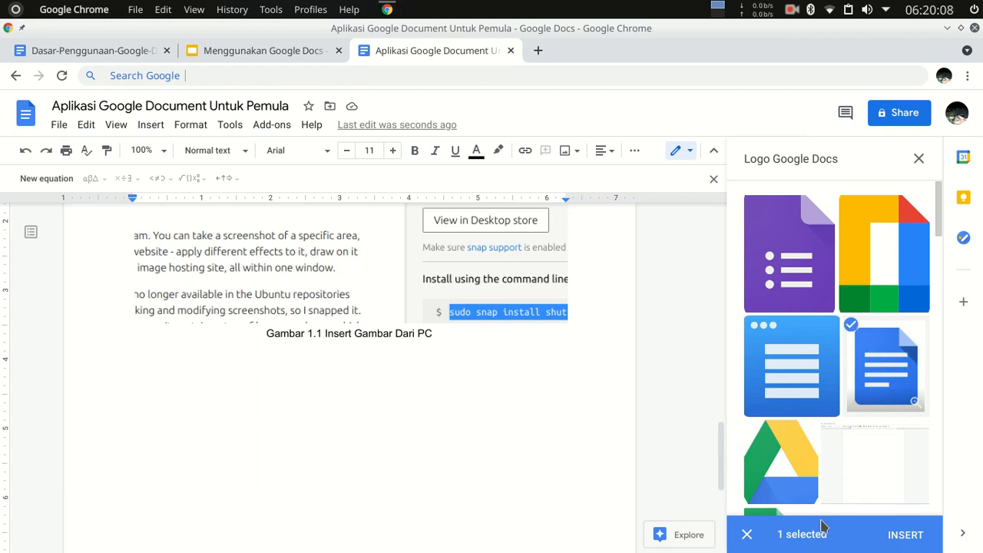
left_click(907, 536)
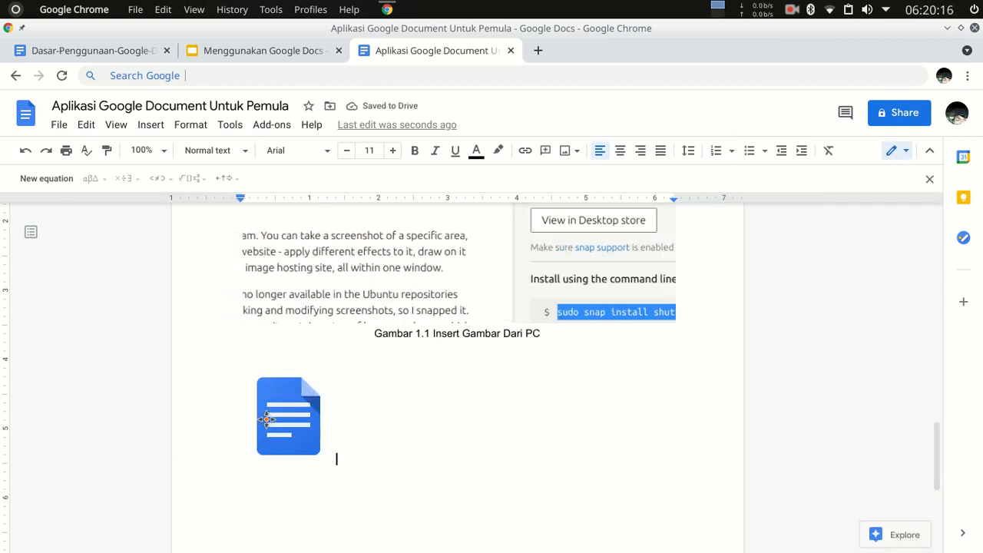
Add a new line after the Google Docs logo and centre the logo on the page.
left_click(285, 429)
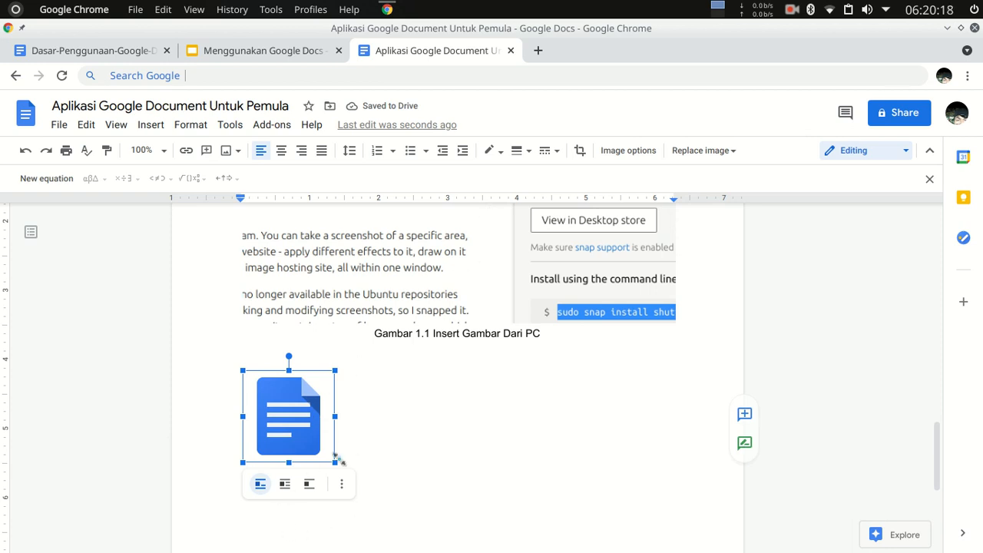
left_click(356, 439)
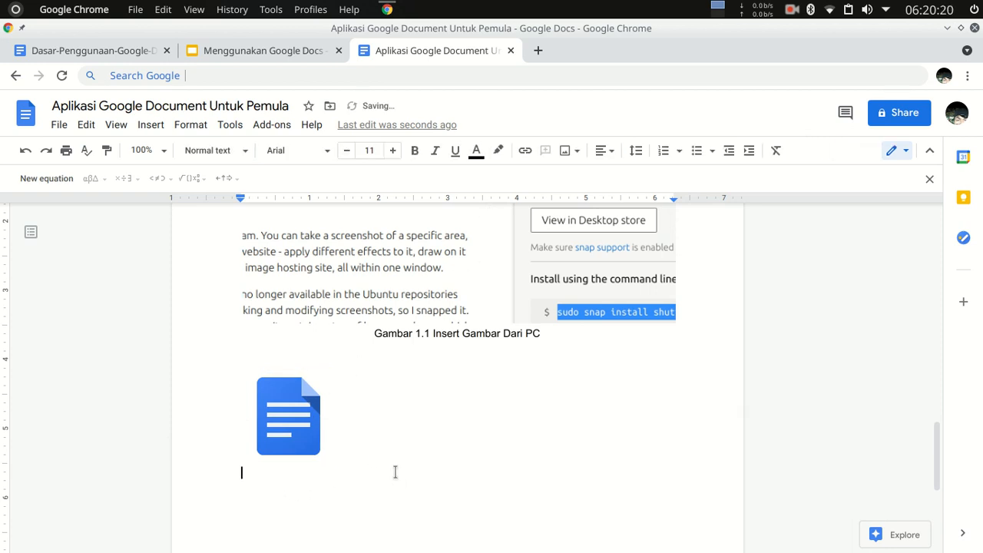
left_click(310, 432)
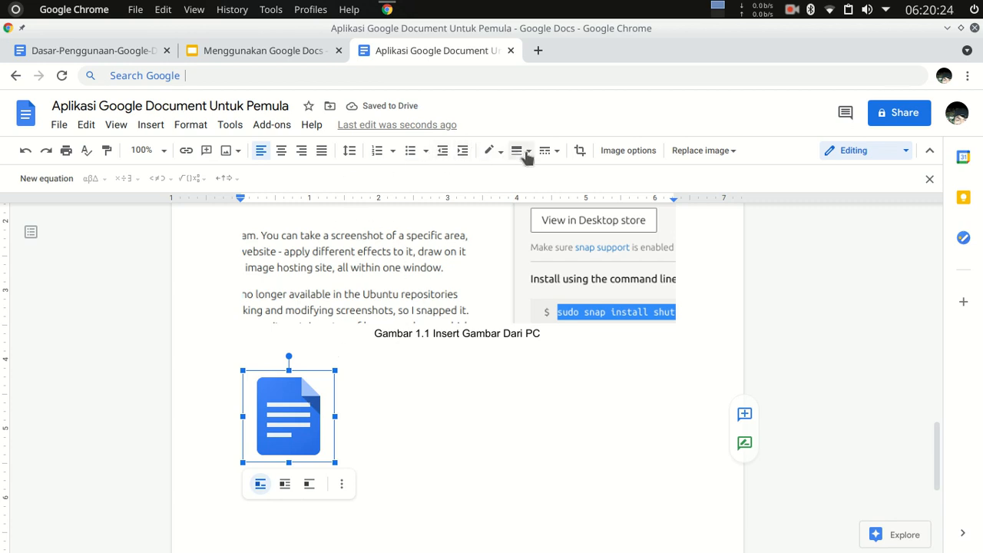
left_click(281, 150)
Centre the line under the logo and write the caption "Gambar 1.2 Insert Gambar Dari Web" on it.
left_click(305, 472)
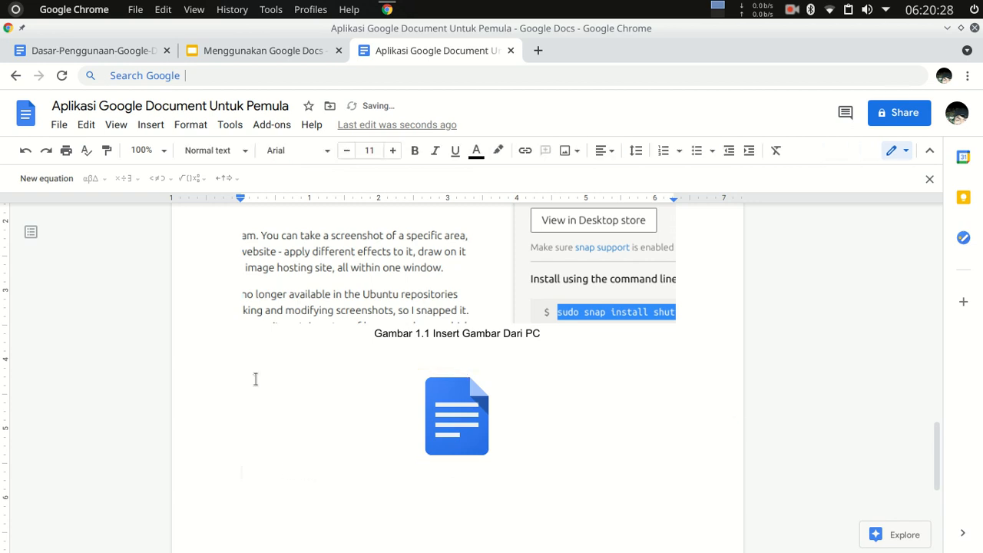
left_click(610, 153)
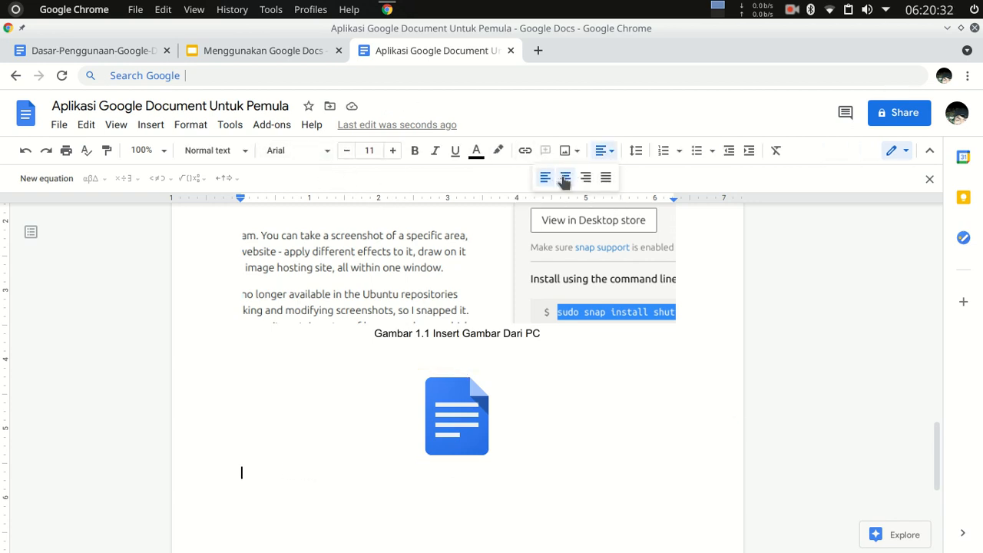
left_click(566, 177)
type("Gambar ")
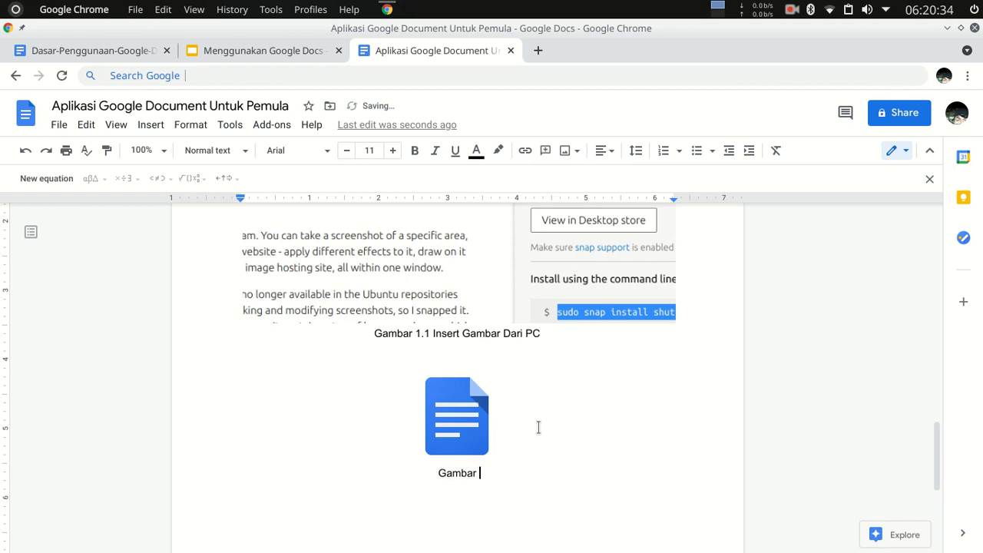
type("1.2 Insert Gambar Dari ")
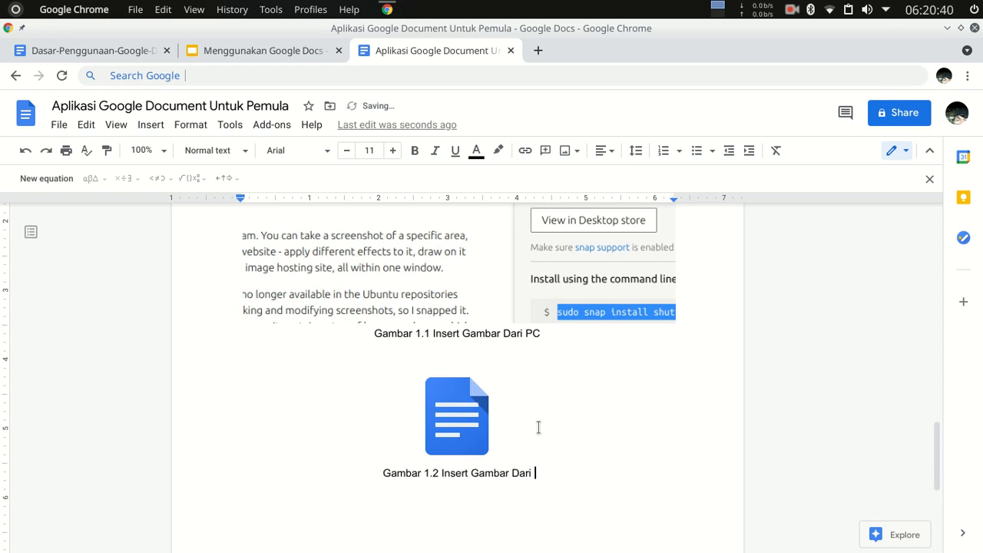
type("Web")
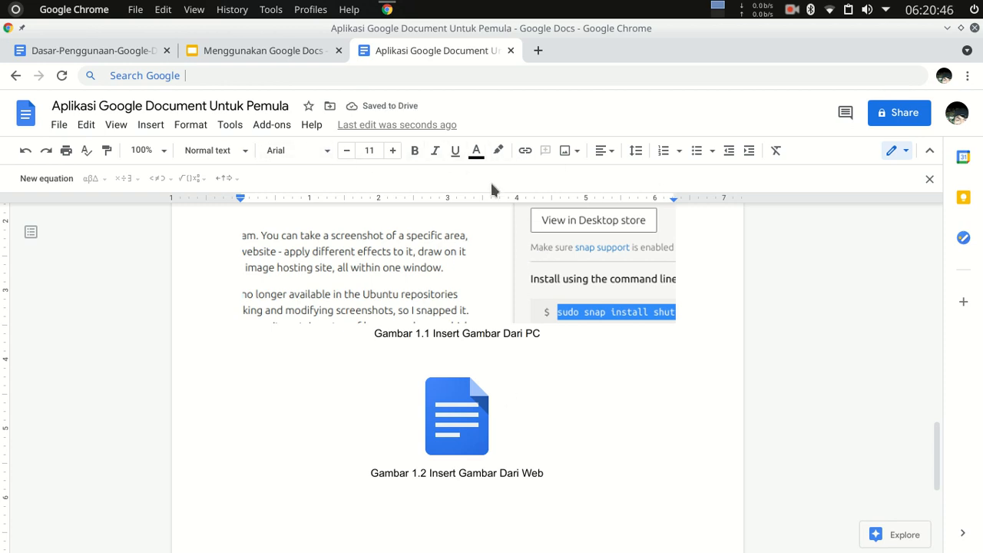
Left-align the new line below the second caption and review the available image sources.
left_click(599, 154)
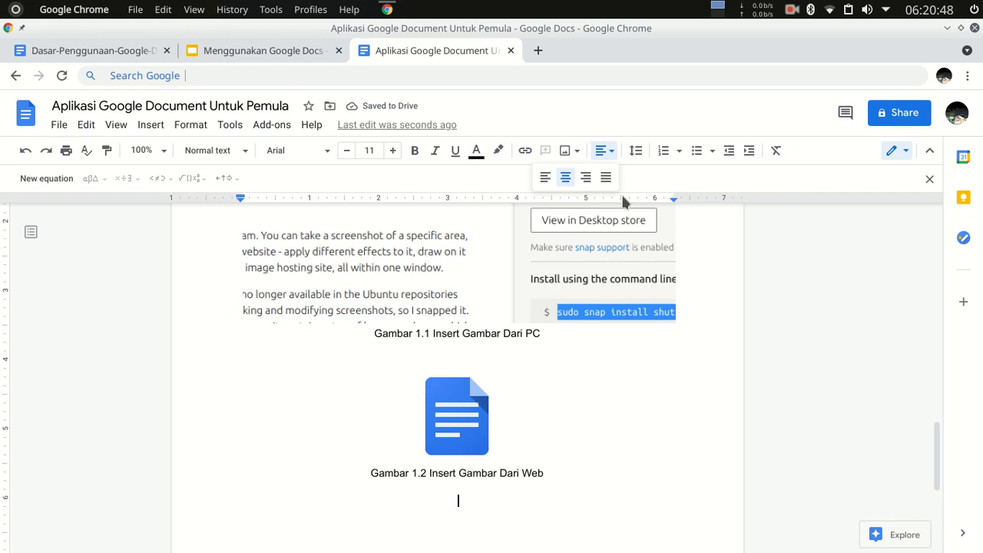
left_click(545, 178)
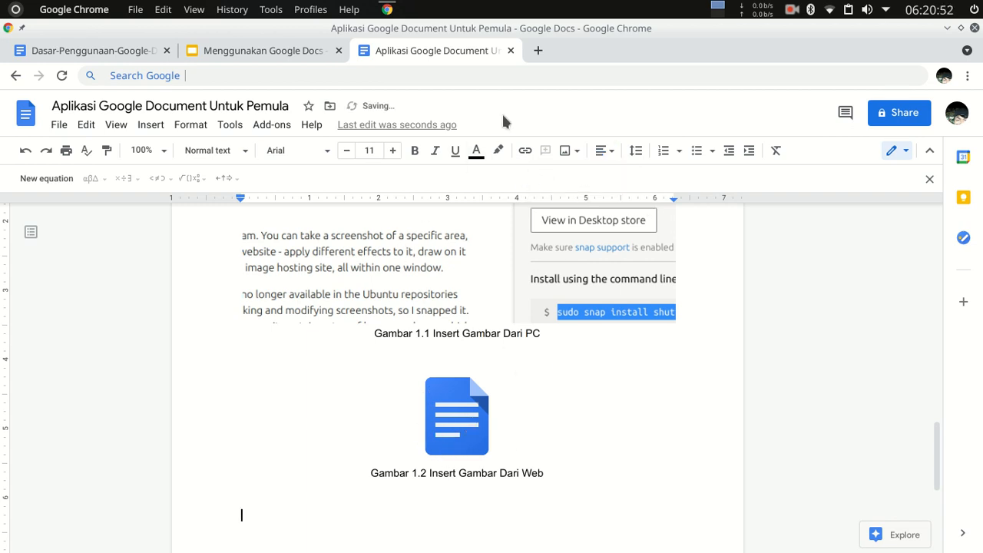
left_click(568, 152)
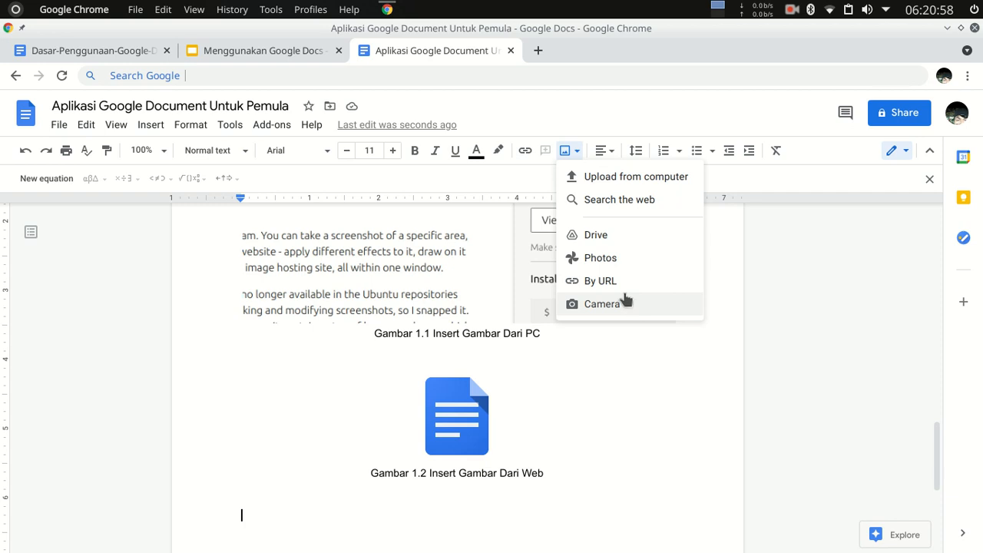
left_click(331, 521)
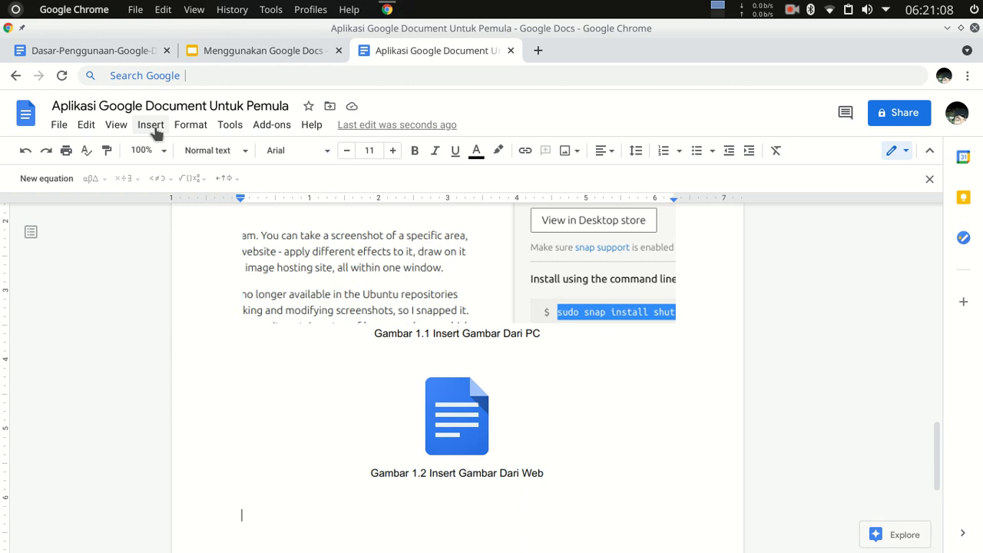
Write the heading "Insert Tabel:" on the left-aligned line and start a new line below it.
scroll(323, 358, "down", 2)
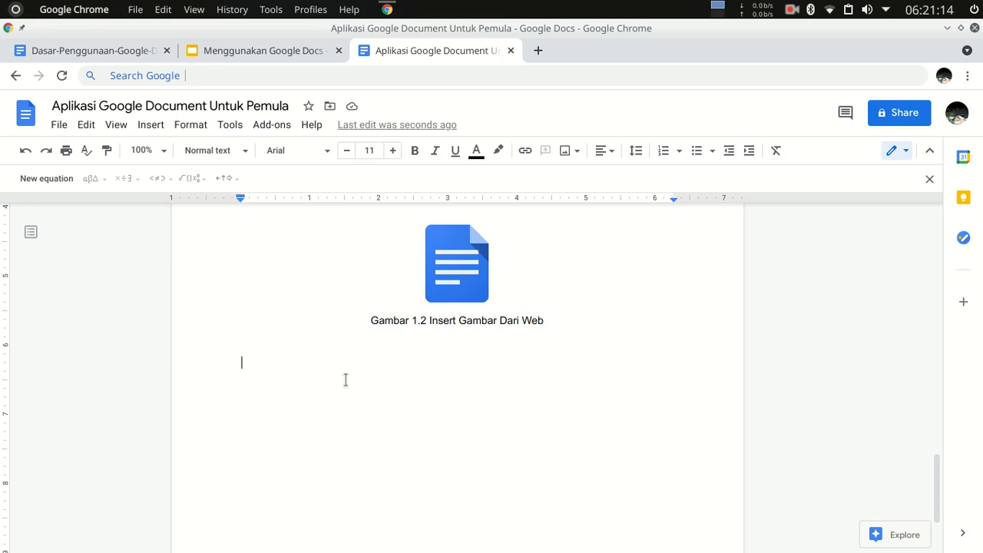
type("Insert Tabel")
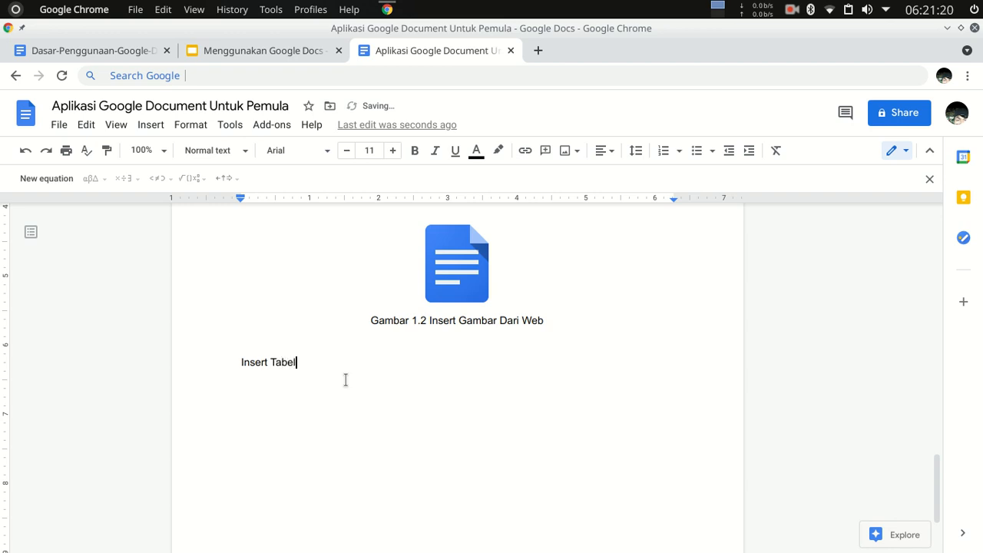
type(":")
key("Return")
scroll(302, 422, "down", 3)
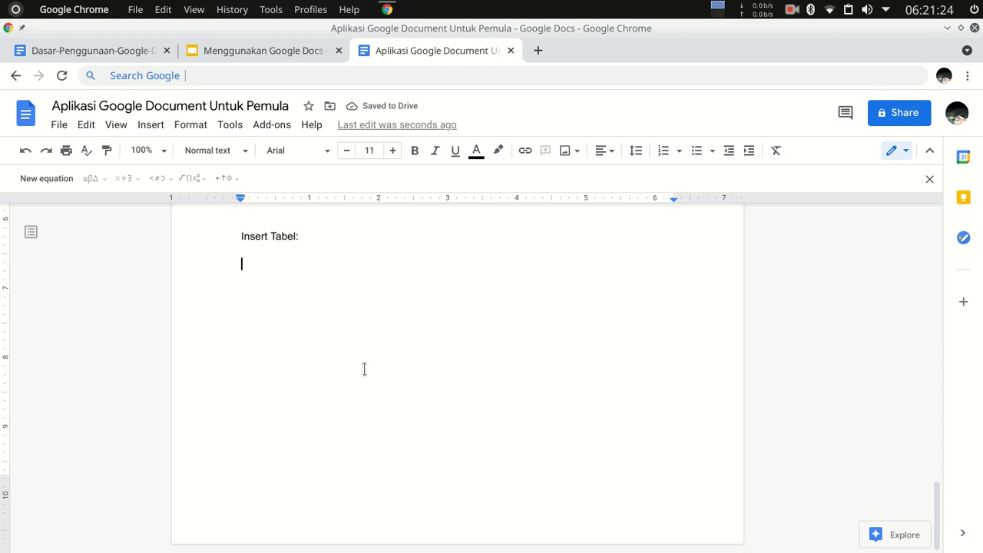
Insert a 4 x 4 table below the "Insert Tabel:" heading.
left_click(146, 127)
mouse_move(242, 185)
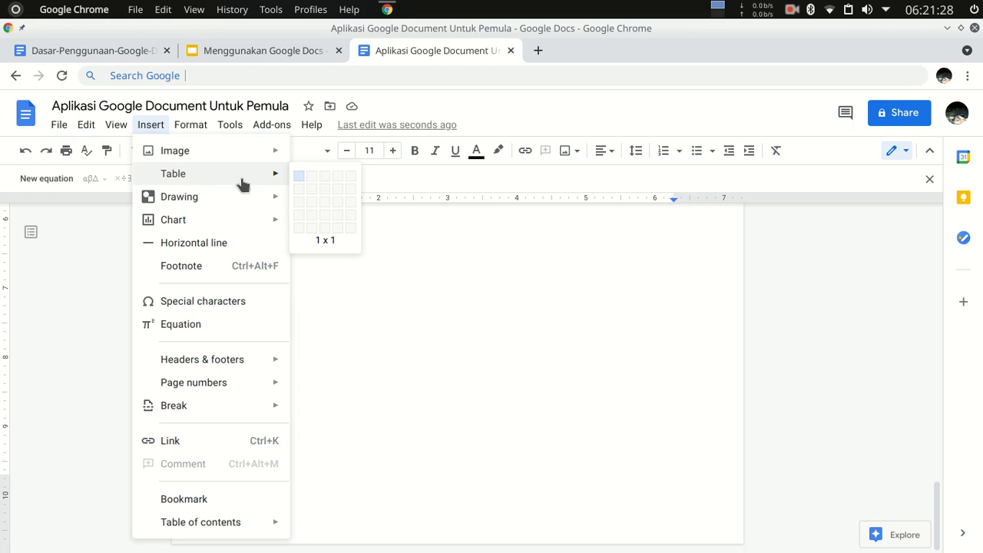
left_click(339, 216)
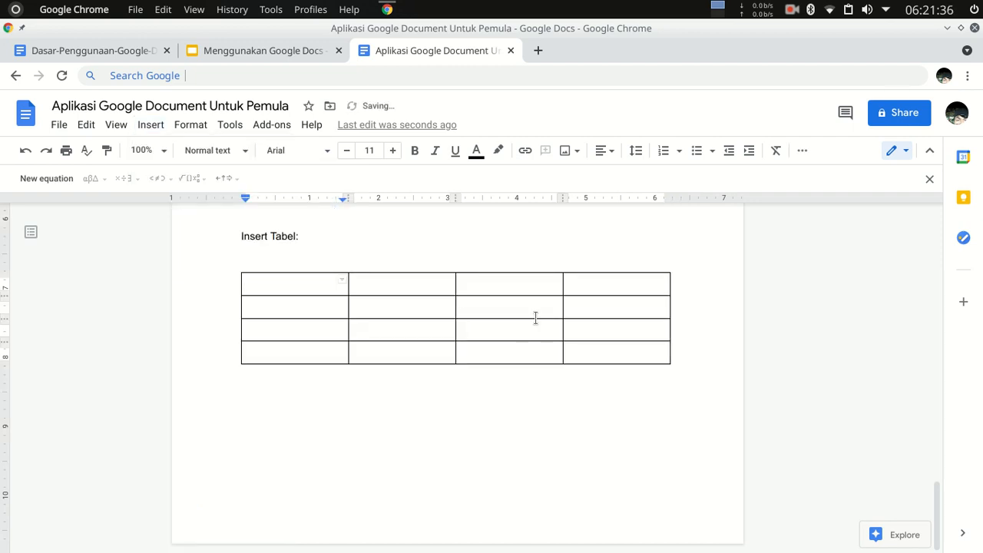
scroll(475, 407, "up", 1)
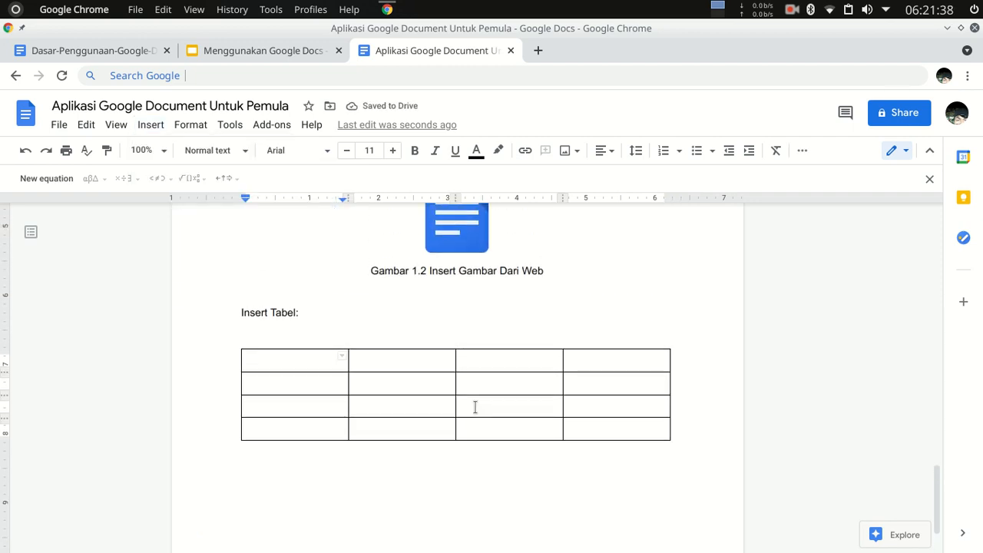
Fill the table's header row with "No", "Nama", "Alamat" and "Status".
type("No")
key("Tab")
type("Nama")
key("Tab")
type("Alamat")
key("Tab")
type("Status")
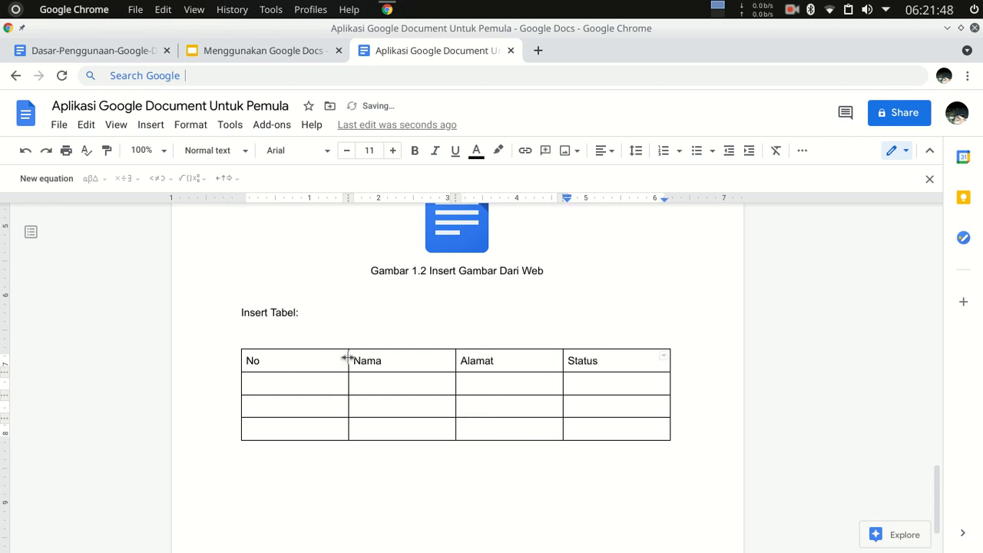
Narrow the No column to fit its heading and widen the Alamat column at the expense of Status.
left_click_drag(348, 357, 267, 357)
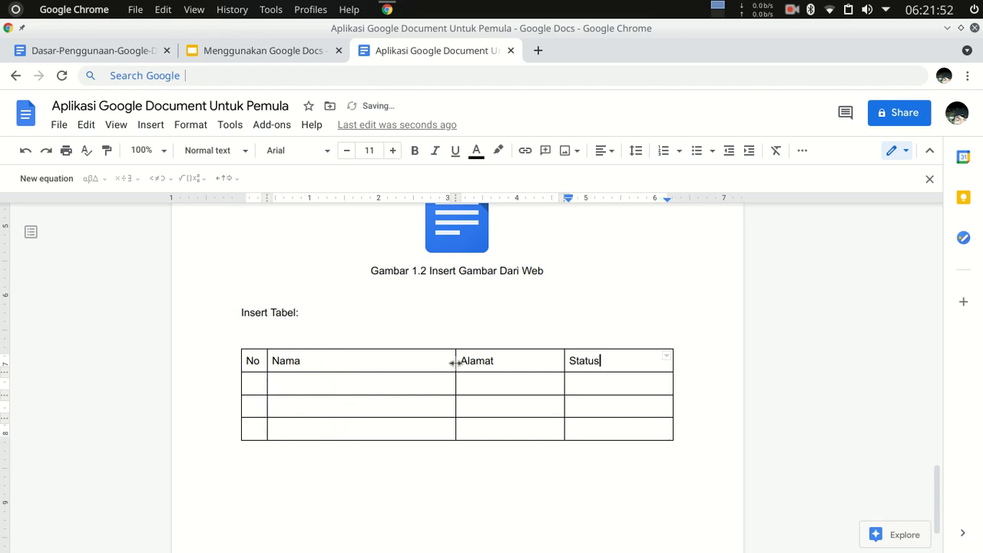
left_click_drag(564, 356, 623, 368)
left_click(322, 387)
Number the three data rows 1, 2 and 3 in the No column.
left_click(257, 386)
type("1")
key("Down")
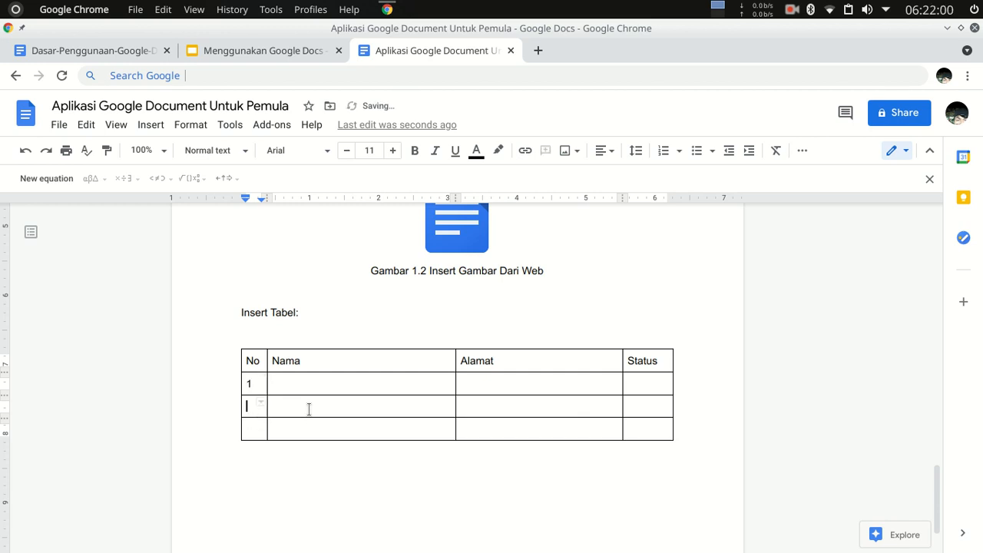
type("2")
key("Down")
type("3")
Fill the Nama column of the three data rows with each person's full name.
key("Tab")
left_click(309, 409)
key("Down")
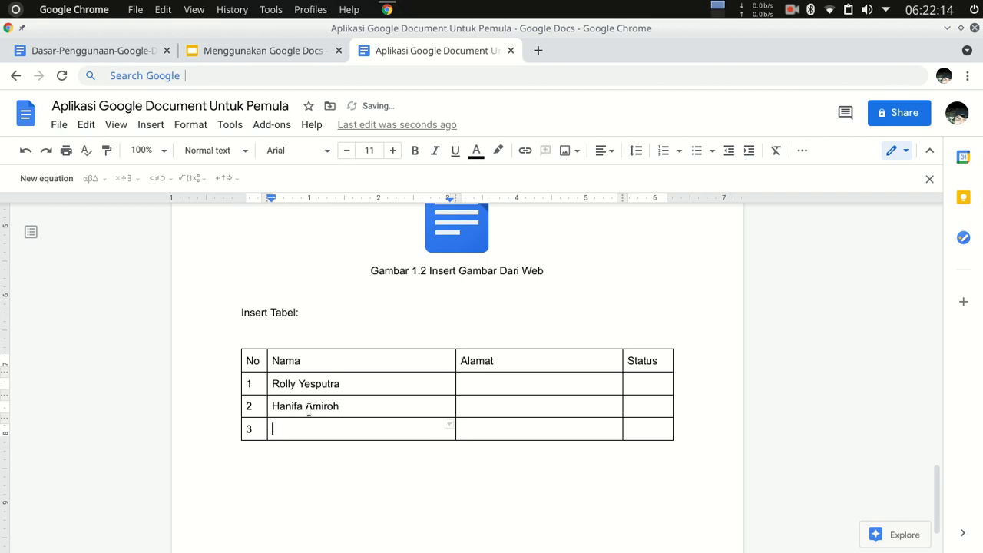
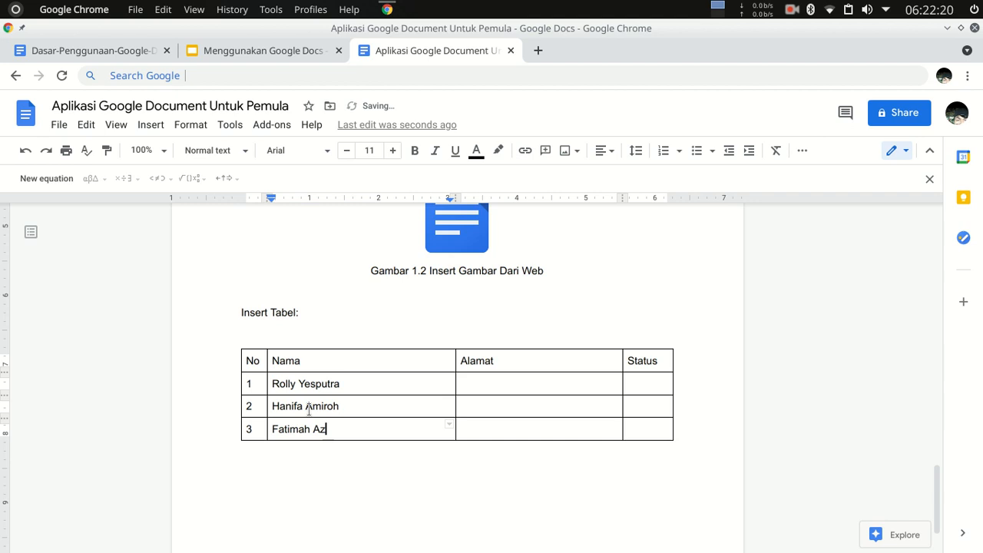
Fill the Alamat column of the three data rows with "Sumatera Utara", "Sumatera Barat" and "Sumatera Barat".
left_click(503, 381)
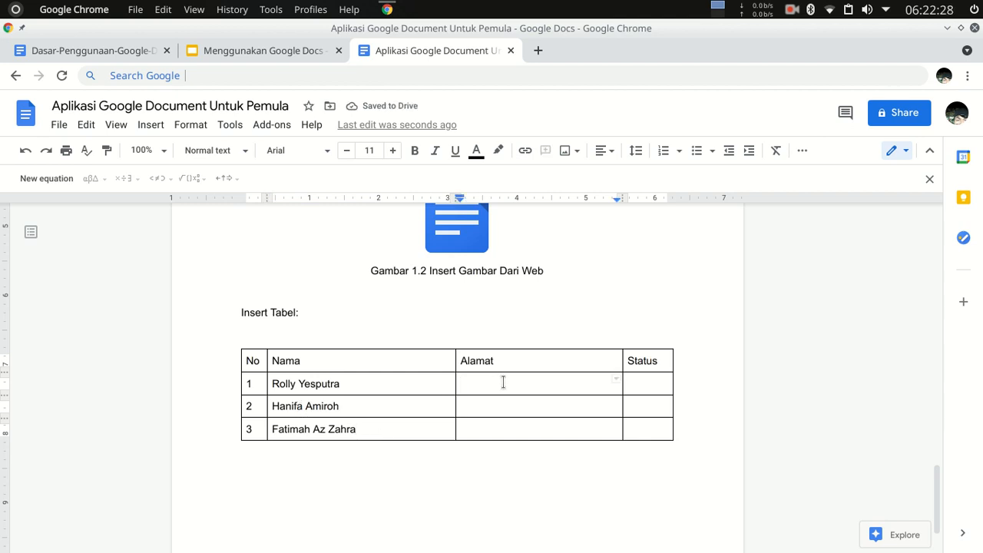
type("Sumater")
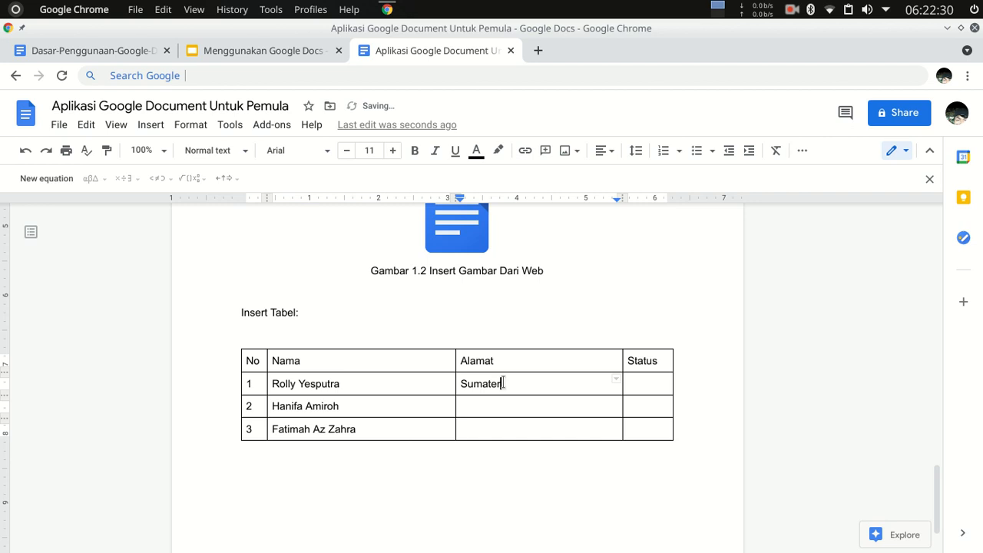
type("a Utara")
left_click(515, 411)
type("Sumatera Barat")
left_click(517, 431)
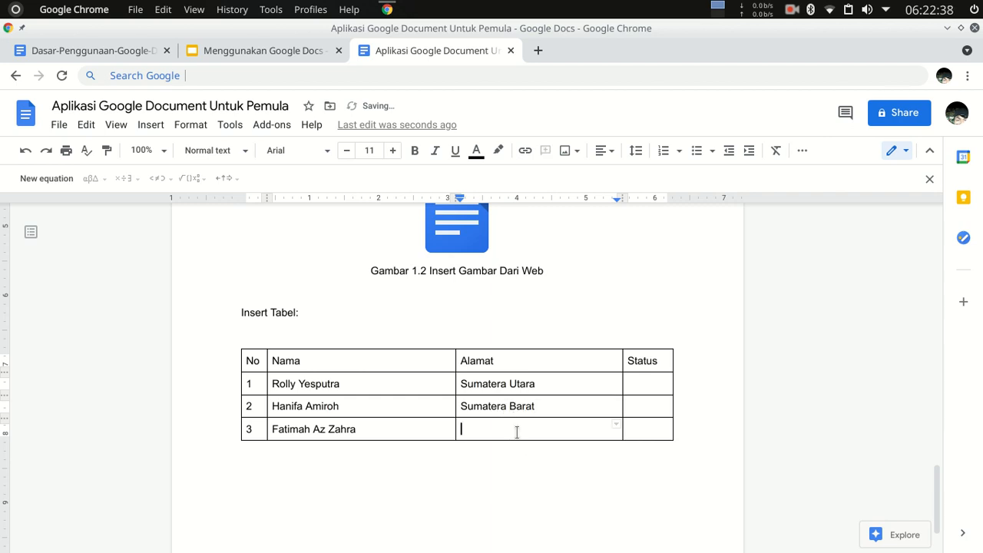
type("Sumatera")
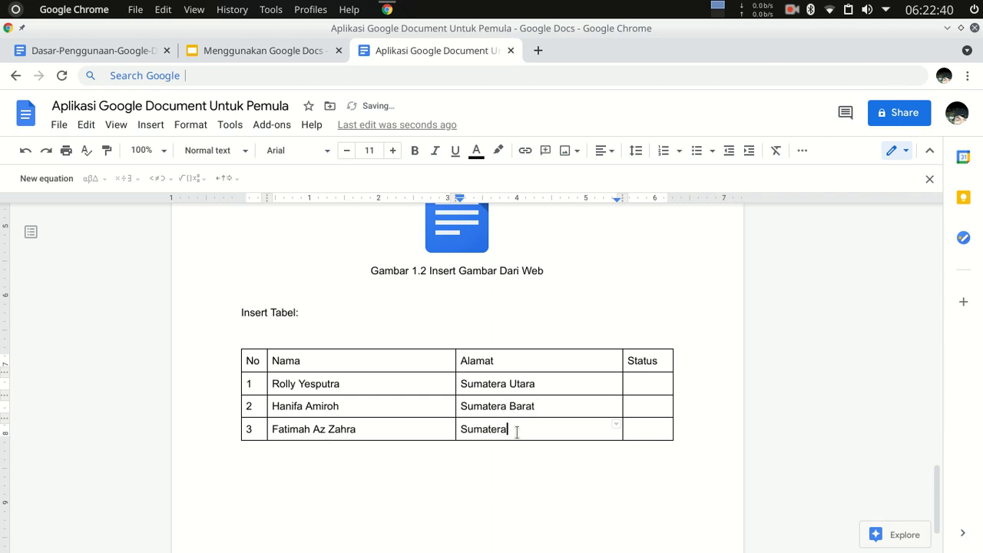
type(" Barat")
Enter "Aktif" in the Status column for all three data rows.
left_click(643, 387)
type("Aktif")
key("Down")
type("Aktif")
key("Down")
type("Akti")
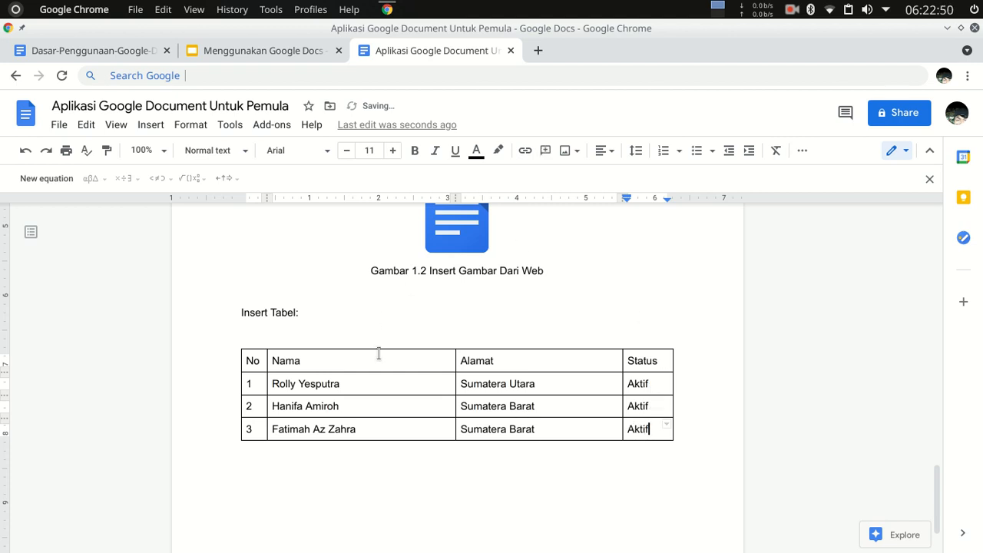
Make the text of the table's entire header row bold.
left_click_drag(250, 361, 660, 355)
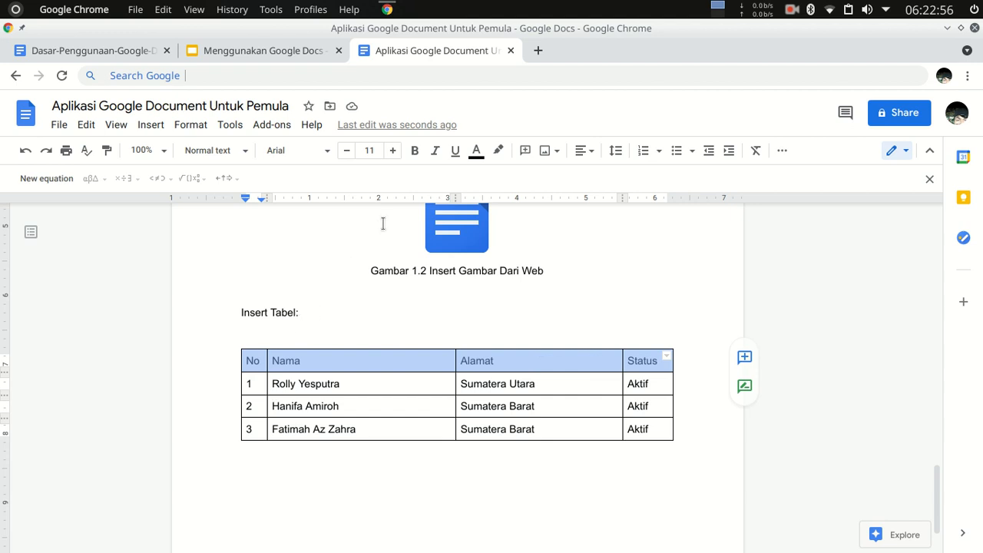
left_click(415, 154)
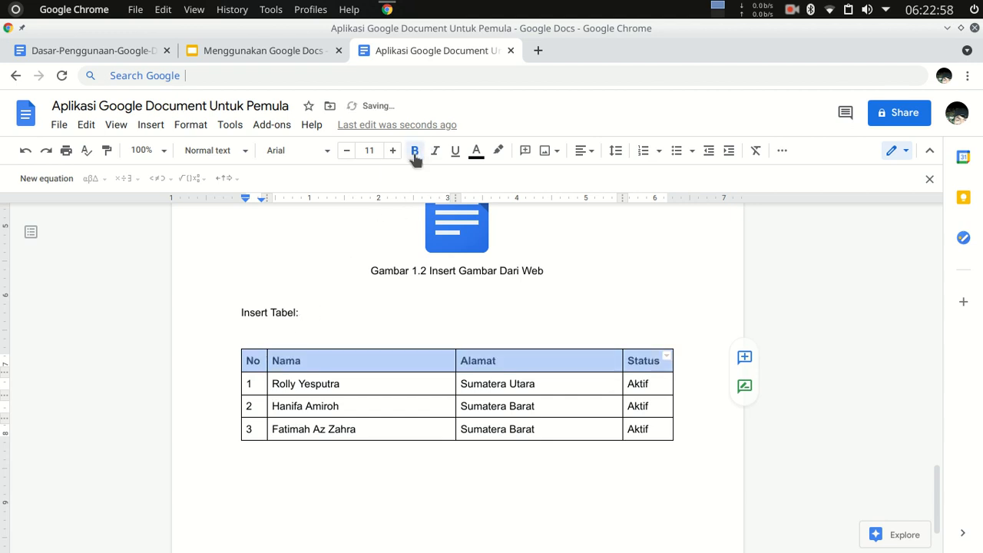
Add the heading "Memformat Tabel:" below the table, followed by a new empty line.
left_click(520, 465)
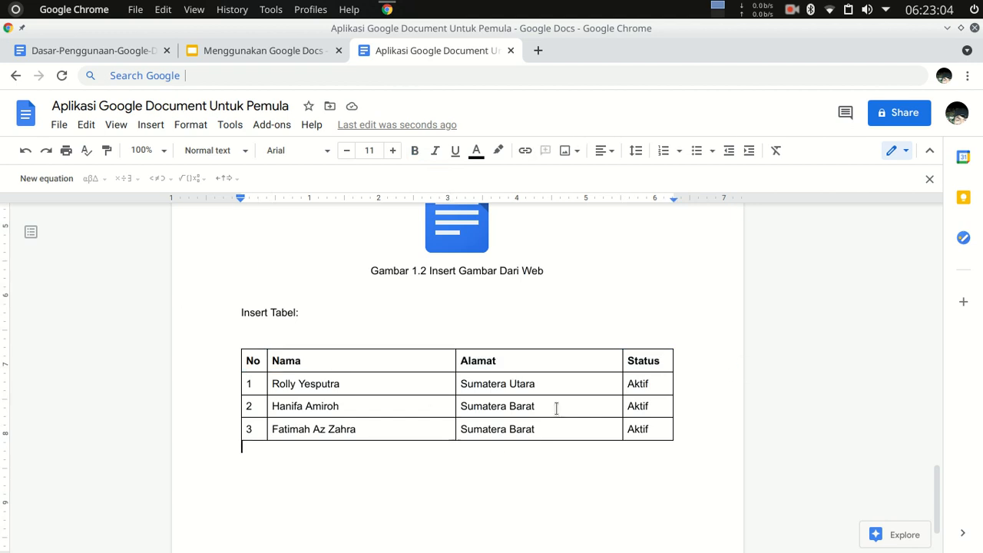
key("Return")
type("Mem")
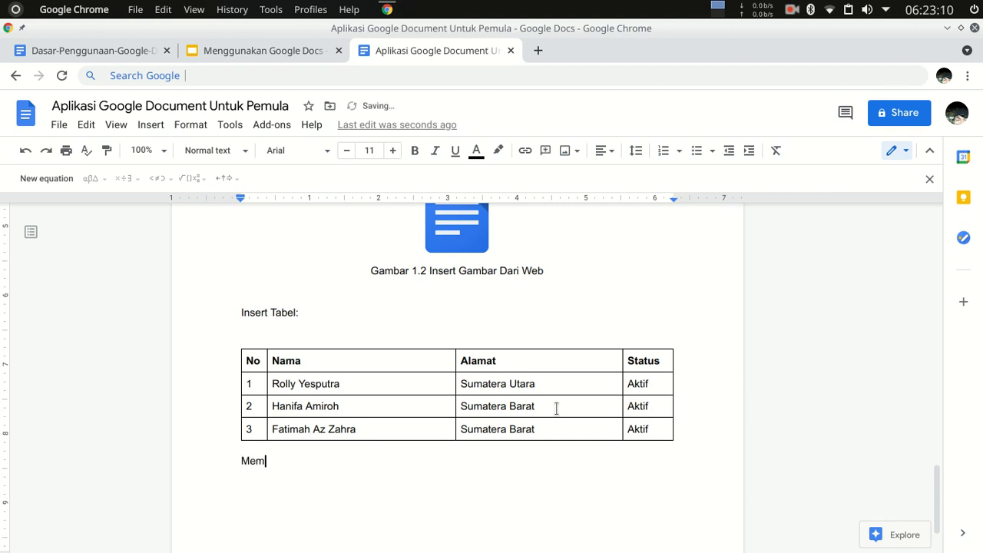
type("format Tabel:")
key("Return")
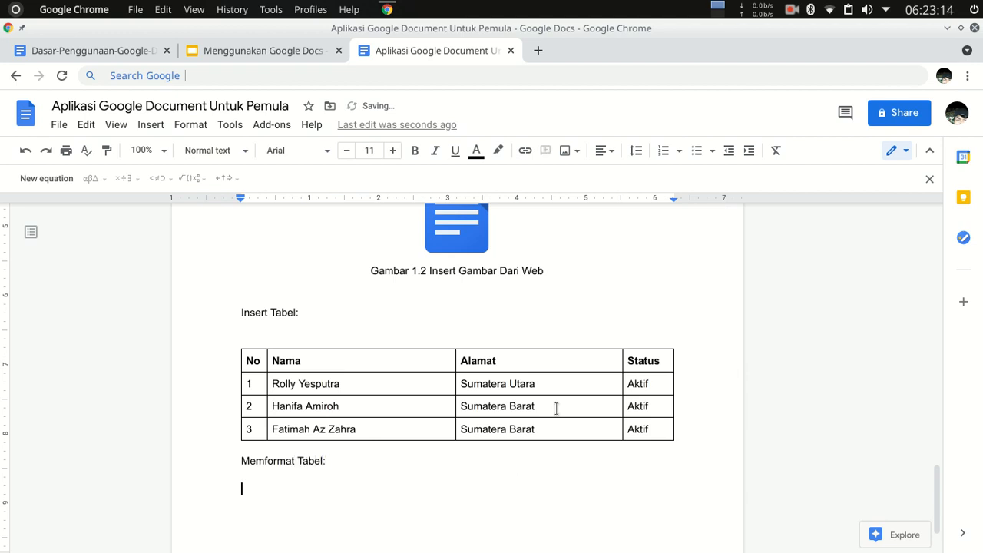
Copy the entire table and paste it on the line below the "Memformat Tabel:" heading.
left_click(267, 356)
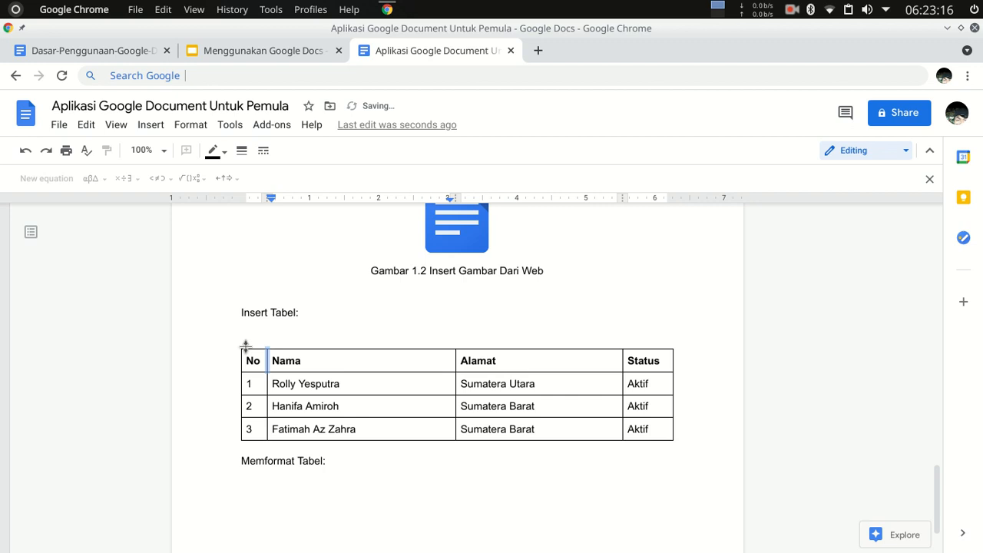
left_click(241, 336)
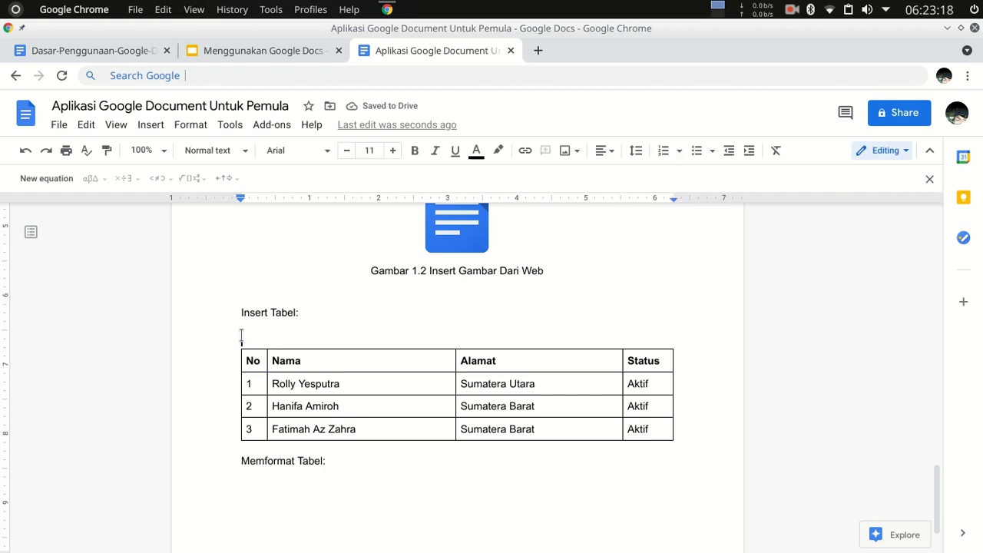
left_click(689, 436, "shift")
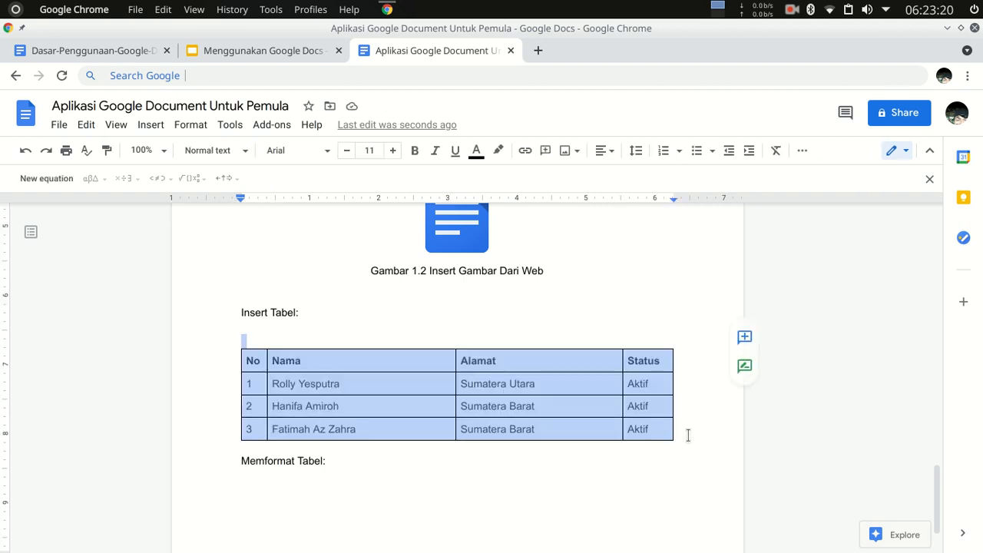
right_click(534, 397)
left_click(577, 208)
left_click(279, 483)
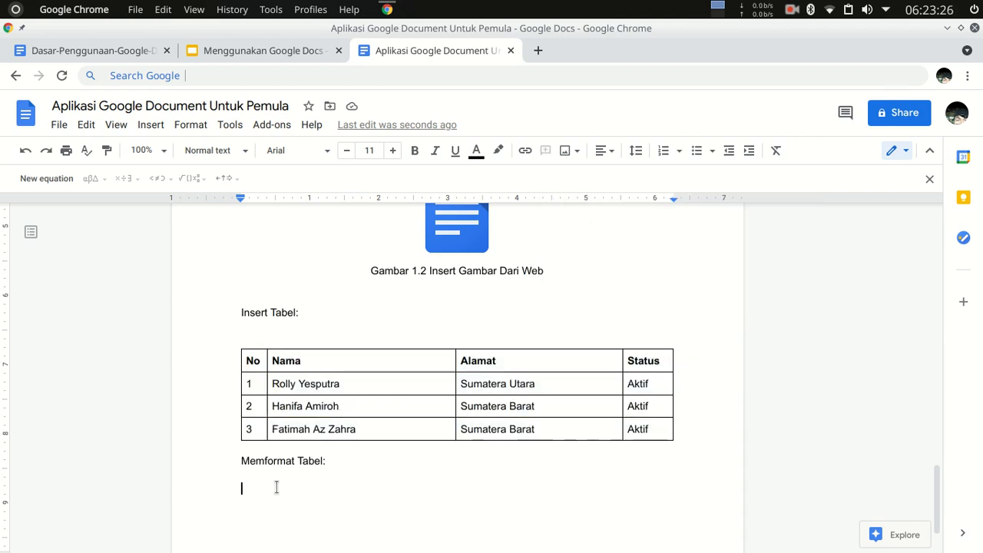
right_click(277, 485)
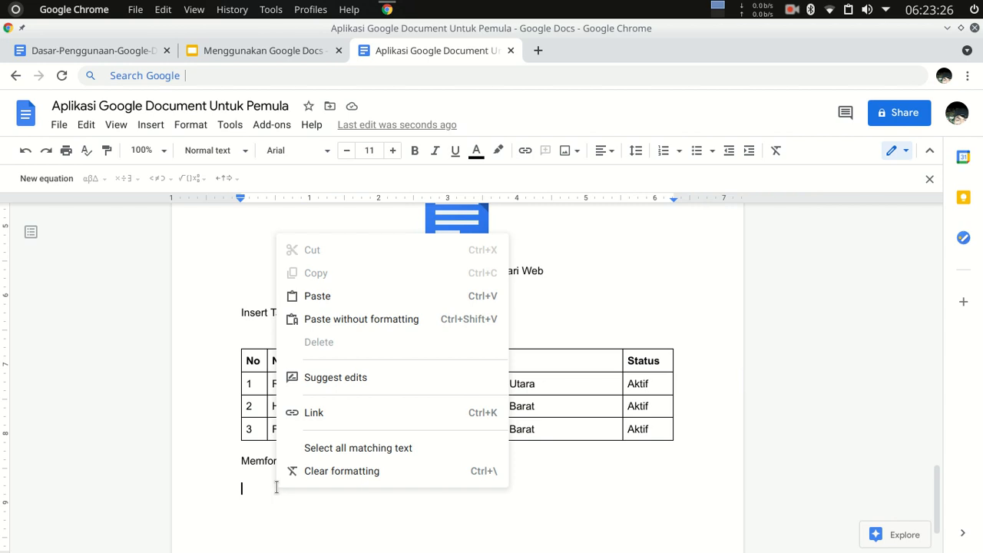
left_click(342, 296)
scroll(342, 303, "down", 2)
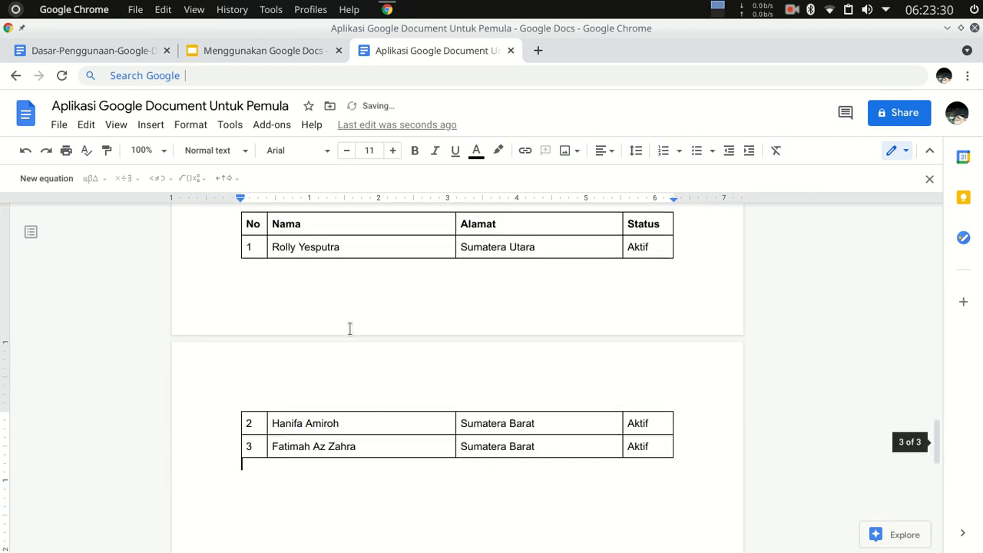
Insert blank lines between the first table and the "Memformat Tabel:" heading so the heading and copied table start on the next page.
scroll(349, 329, "up", 3)
left_click(254, 353)
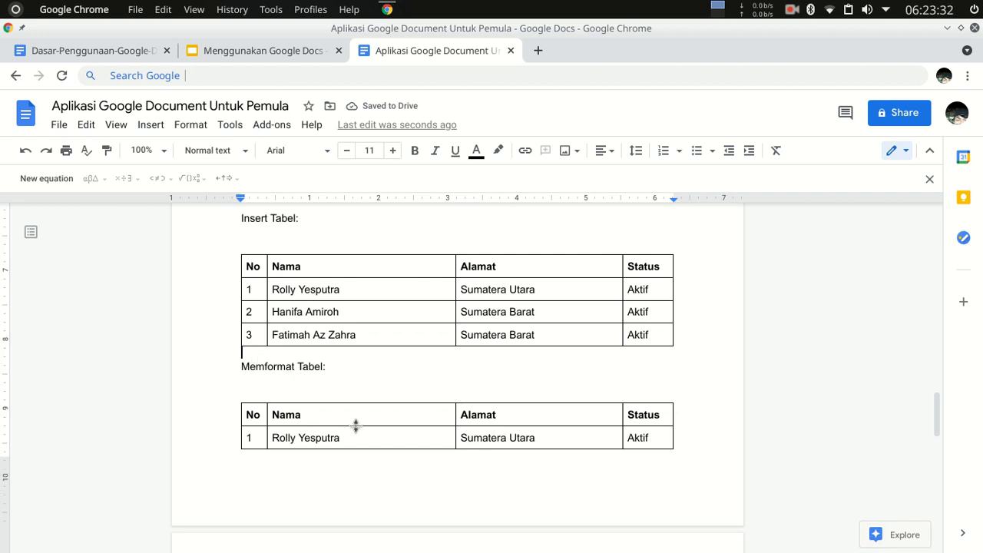
key("Return")
key("Return")
key("Return")
key("Return")
key("Return")
key("Return")
key("Return")
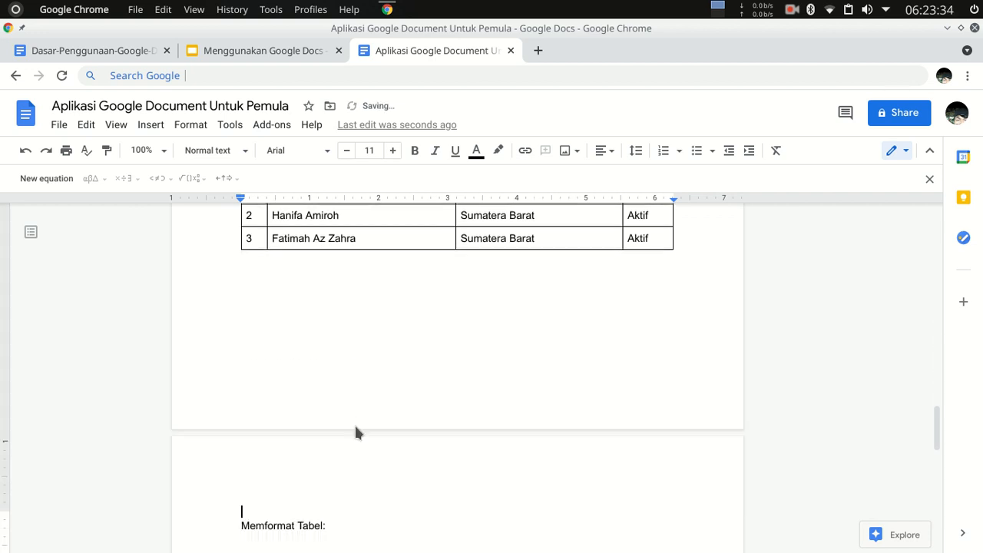
type("\\")
key("BackSpace")
key("BackSpace")
scroll(342, 423, "down", 3)
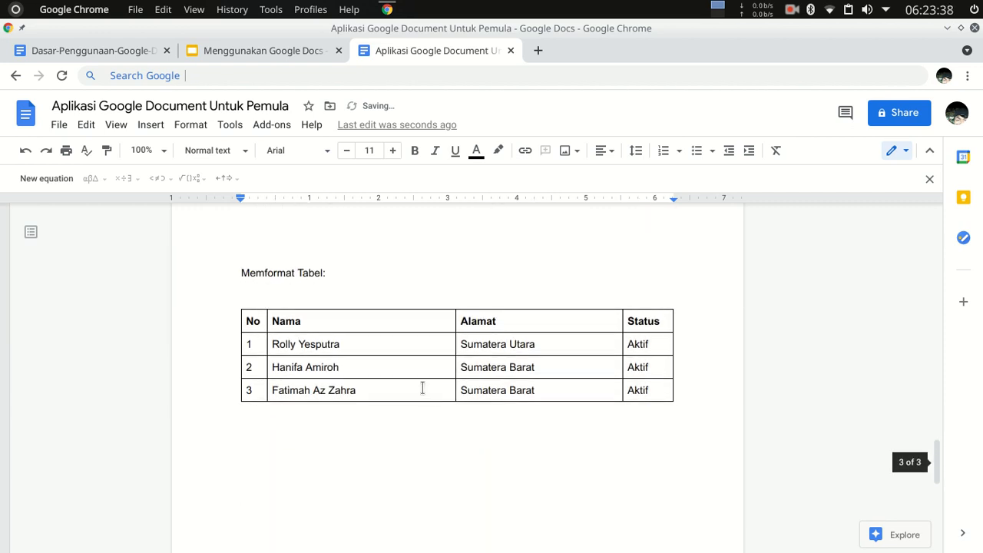
scroll(423, 388, "down", 1)
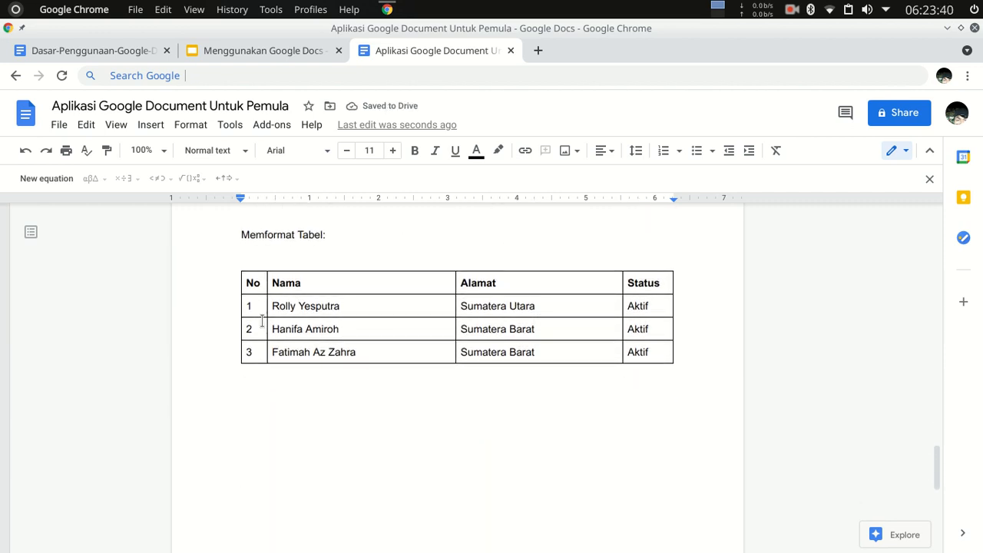
left_click_drag(649, 352, 237, 308)
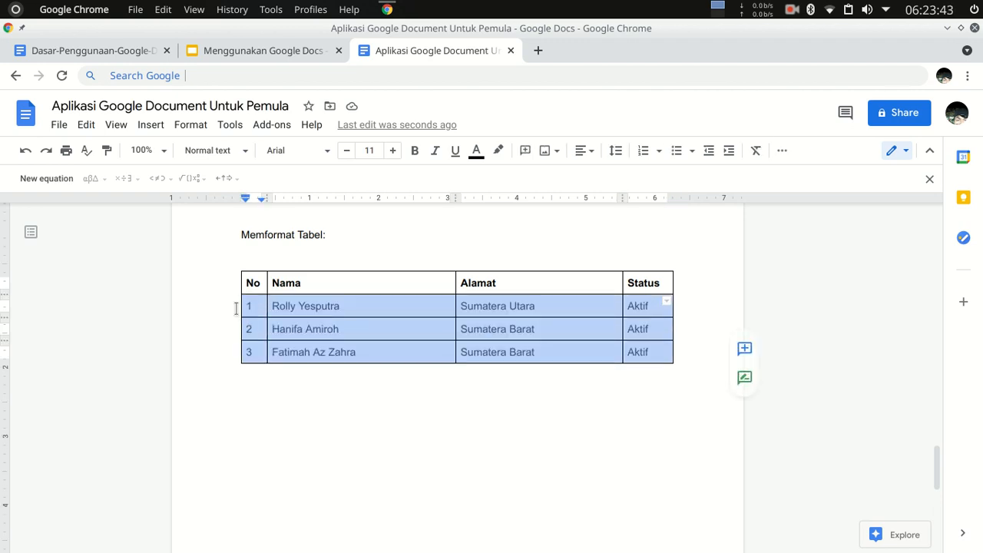
right_click(330, 309)
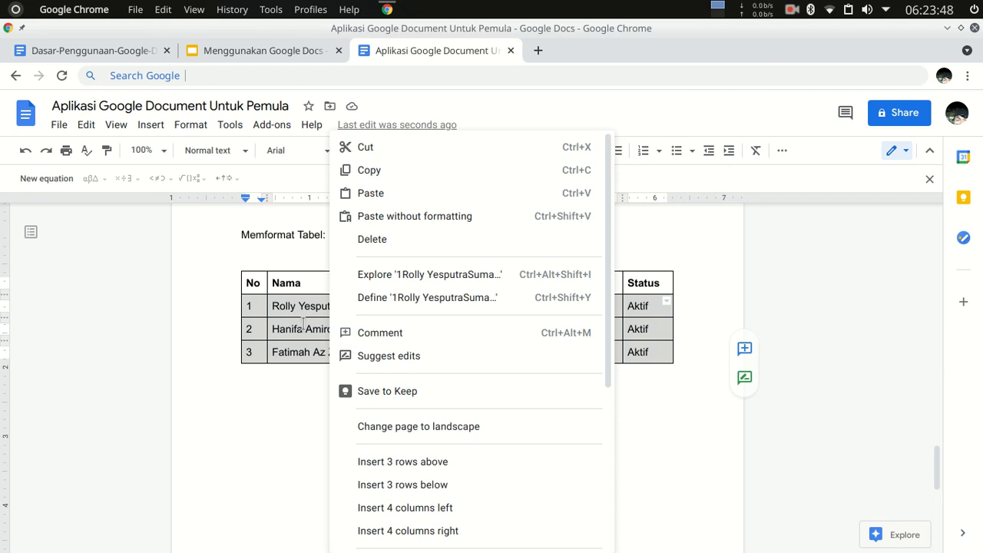
left_click(304, 327)
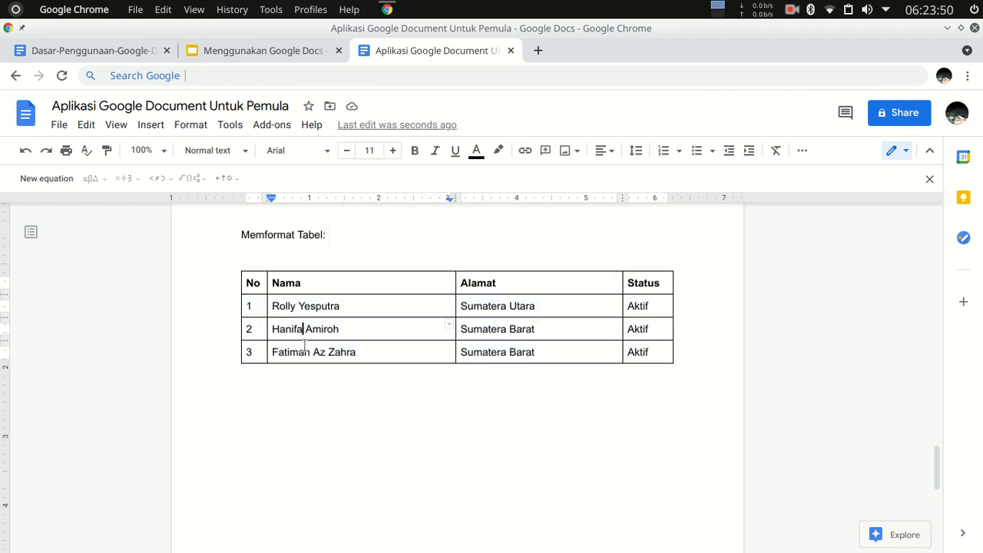
Clear the contents of all three data rows in the copied table, keeping its header row.
left_click_drag(249, 304, 555, 318)
key("Delete")
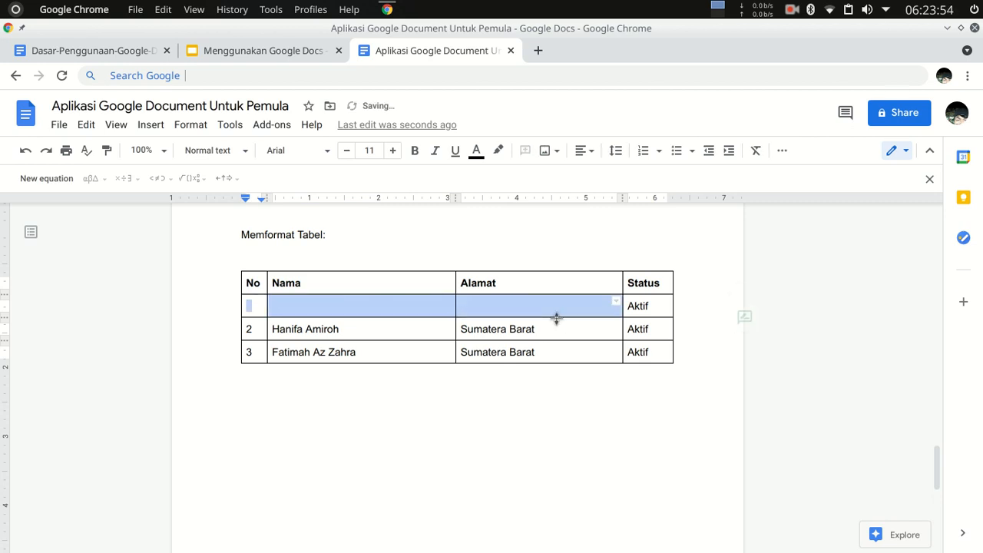
left_click_drag(255, 304, 650, 351)
key("Delete")
left_click_drag(567, 384, 559, 445)
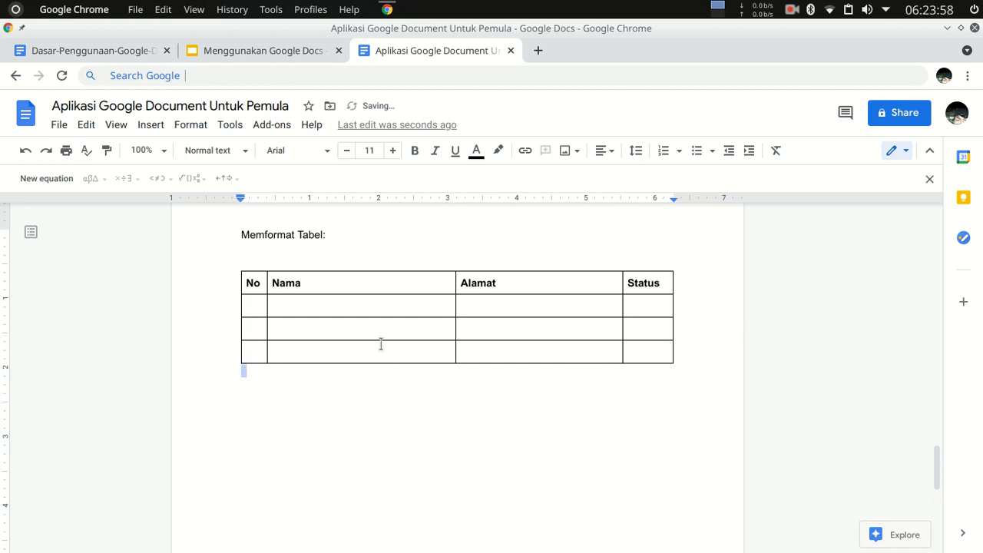
Show the border selection options for the No cell in the copied table's first data row, then dismiss them.
left_click(295, 330)
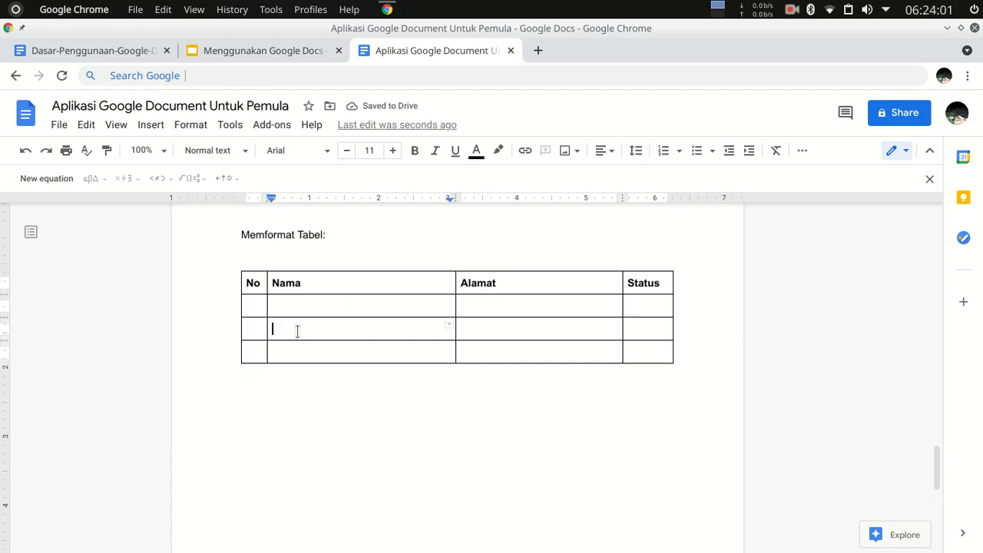
left_click(254, 308)
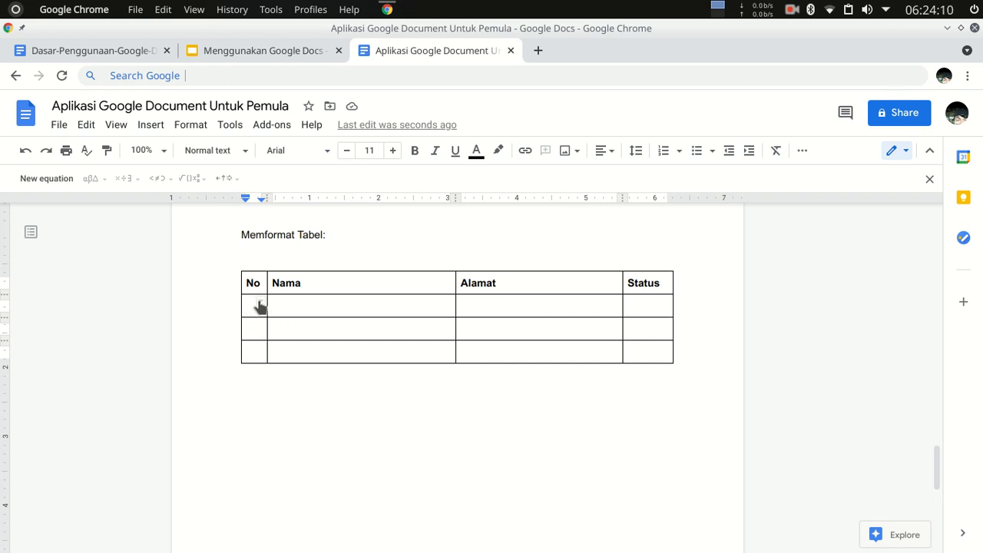
left_click(260, 305)
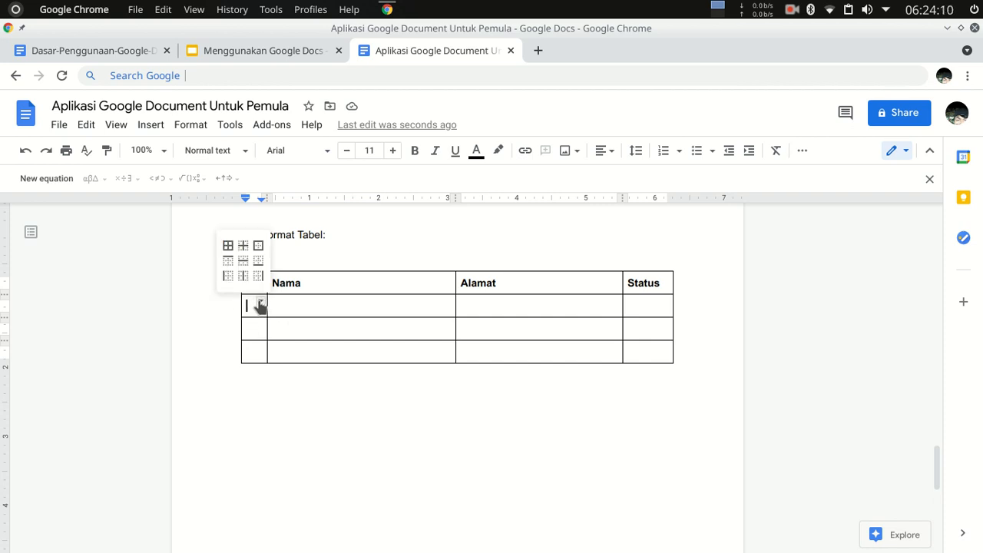
left_click(380, 448)
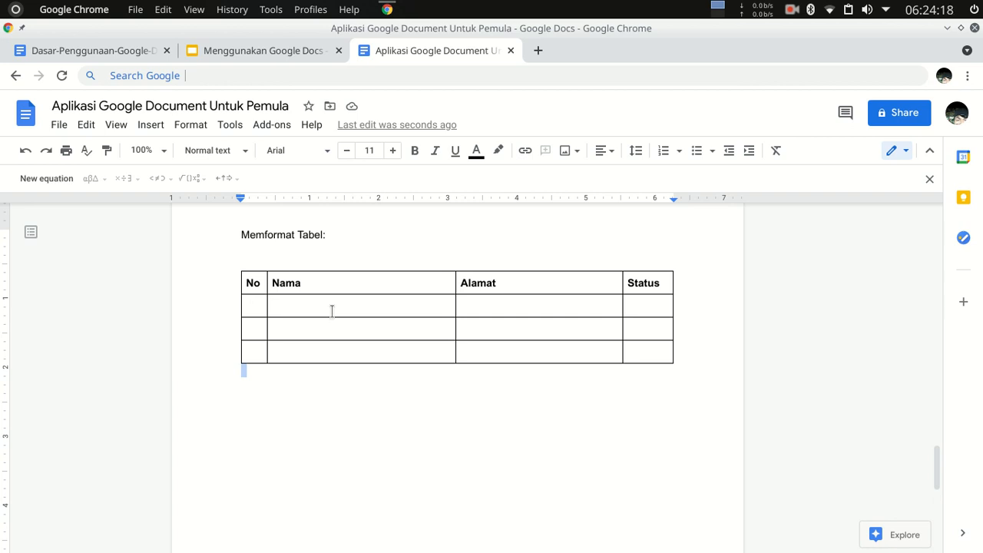
Merge the Nama and Alamat cells in the first data row of the table under "Memformat Tabel:".
left_click_drag(344, 316, 534, 309)
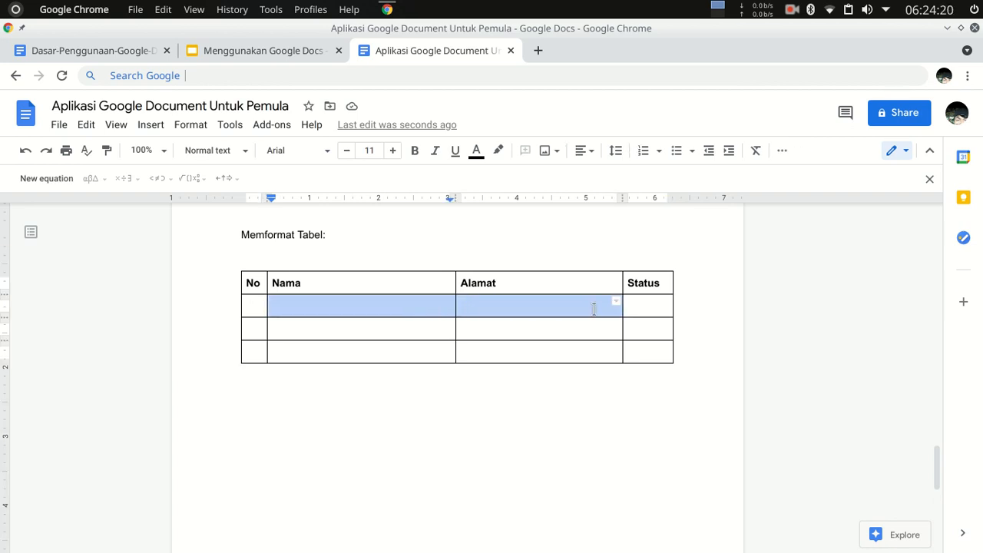
left_click(782, 151)
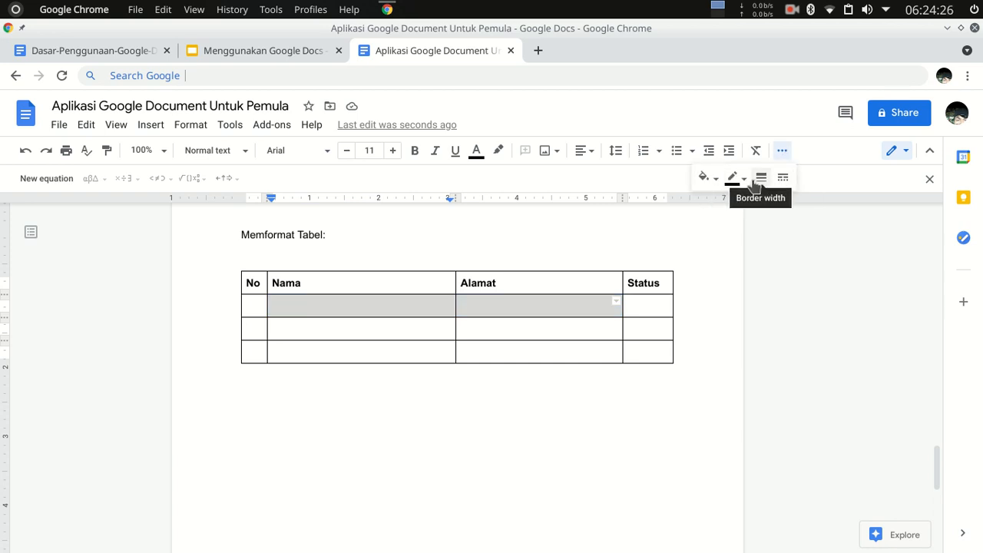
left_click(907, 152)
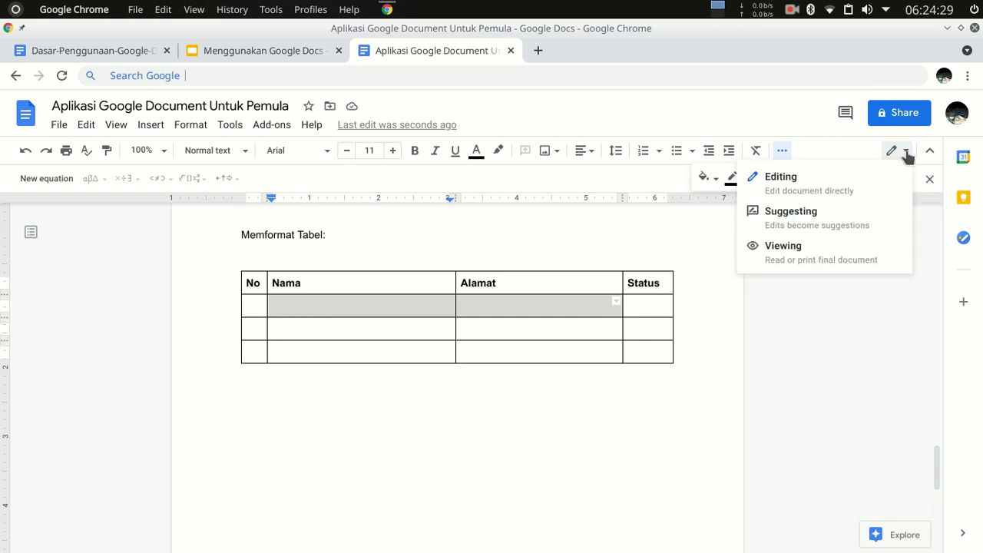
left_click(839, 152)
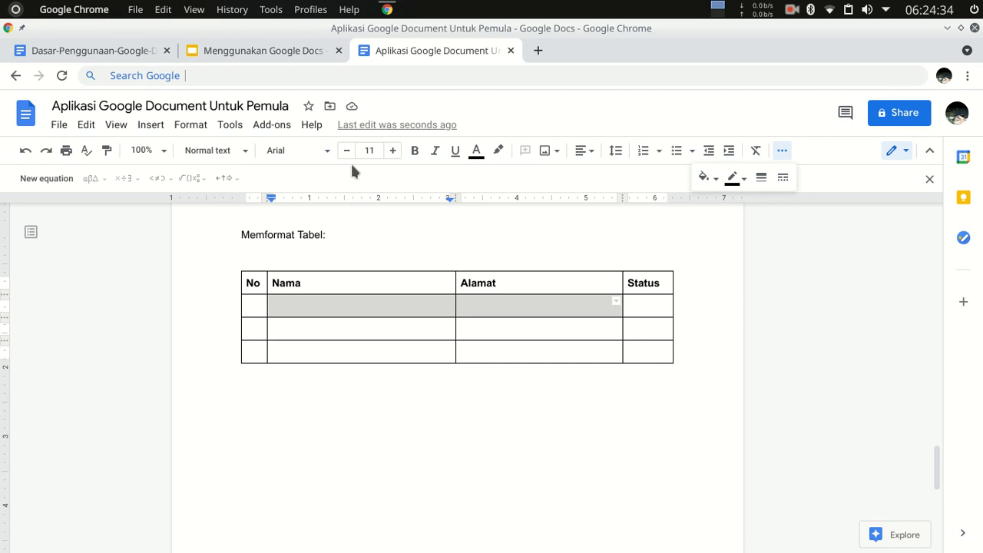
right_click(491, 309)
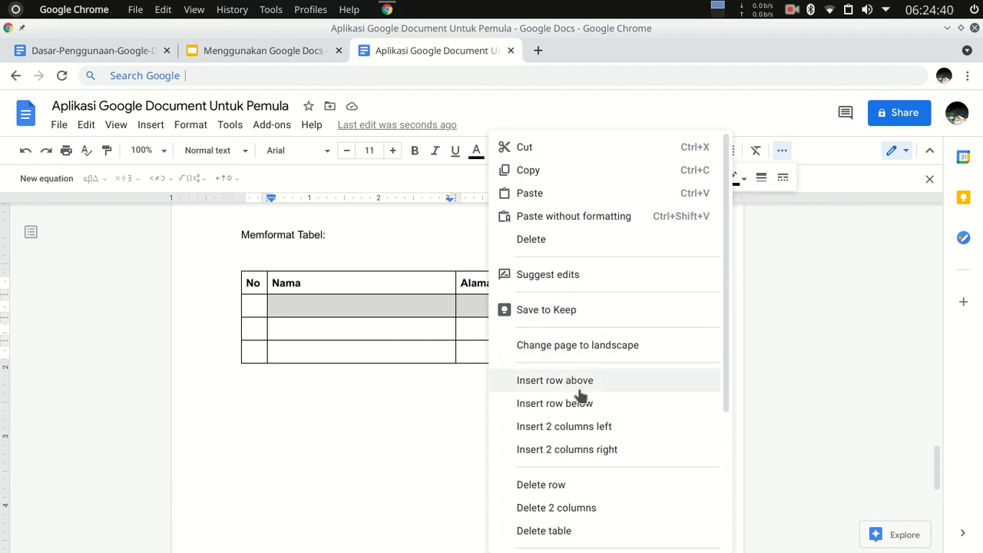
scroll(591, 439, "down", 3)
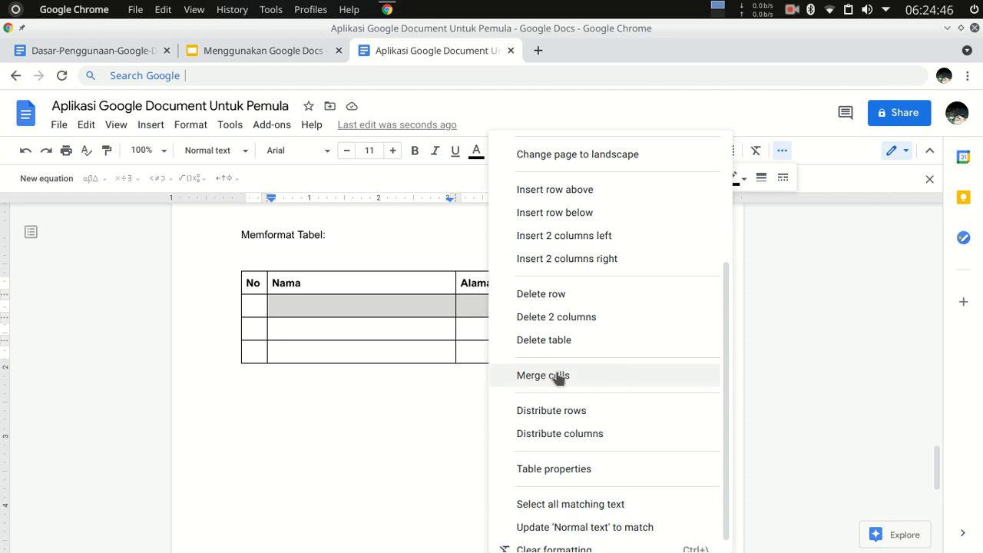
left_click(547, 376)
left_click(512, 390)
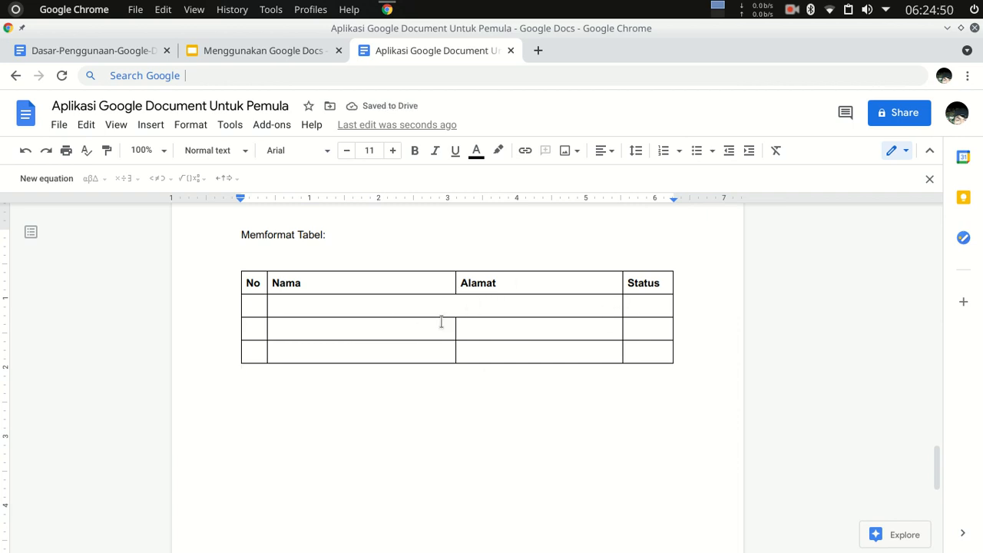
Merge the three empty cells of the Status column into one cell.
left_click(637, 308)
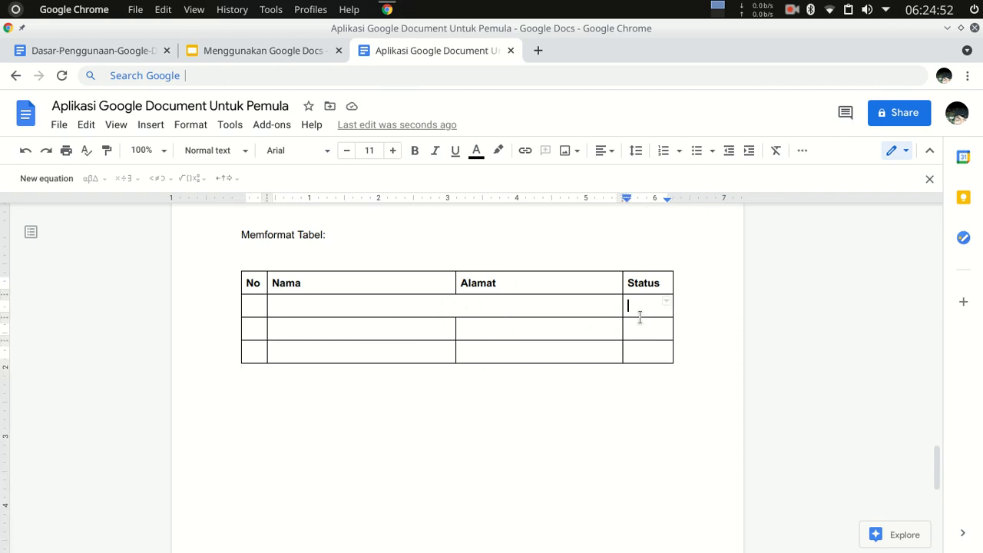
left_click_drag(640, 318, 646, 346)
right_click(639, 323)
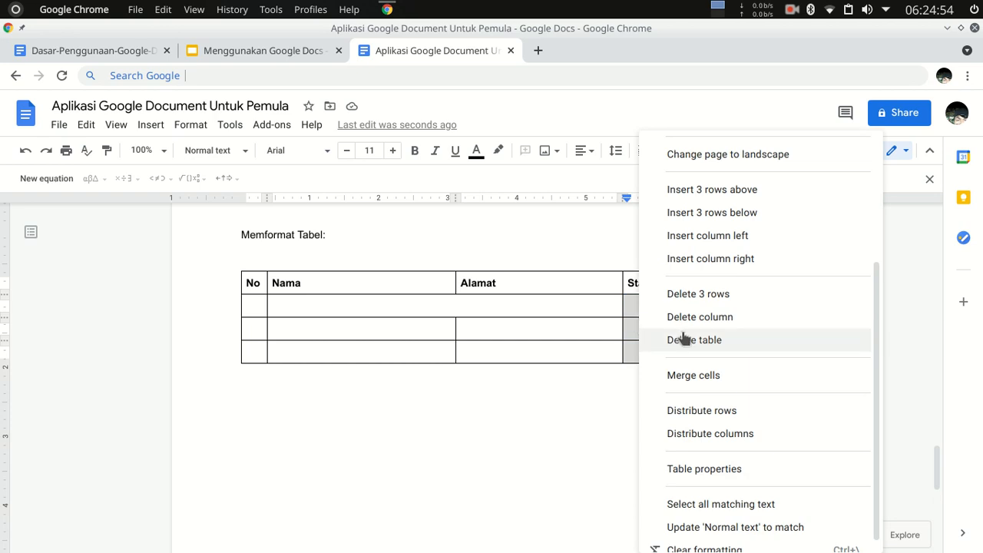
left_click(696, 376)
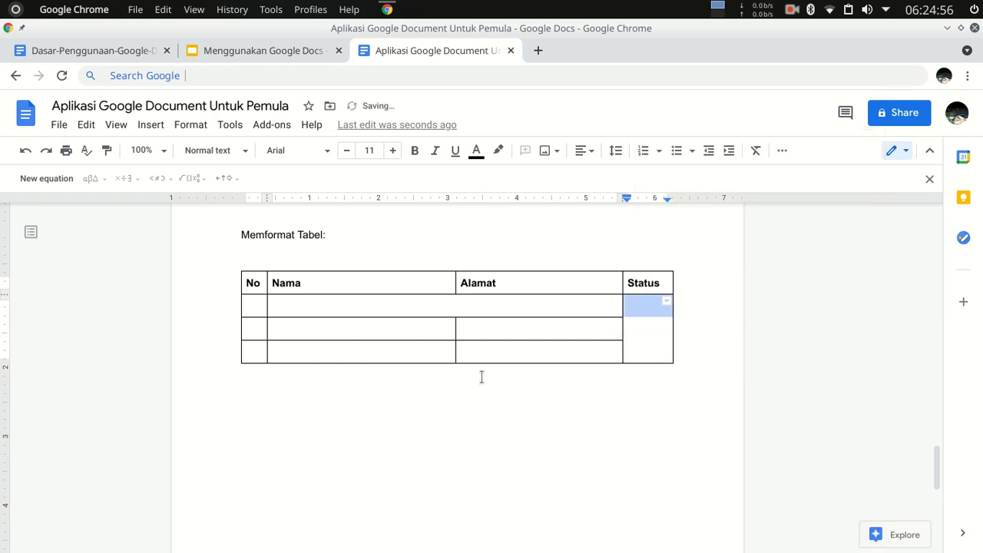
Insert one row above the table's last row and two more rows at the end of the table.
left_click(409, 354)
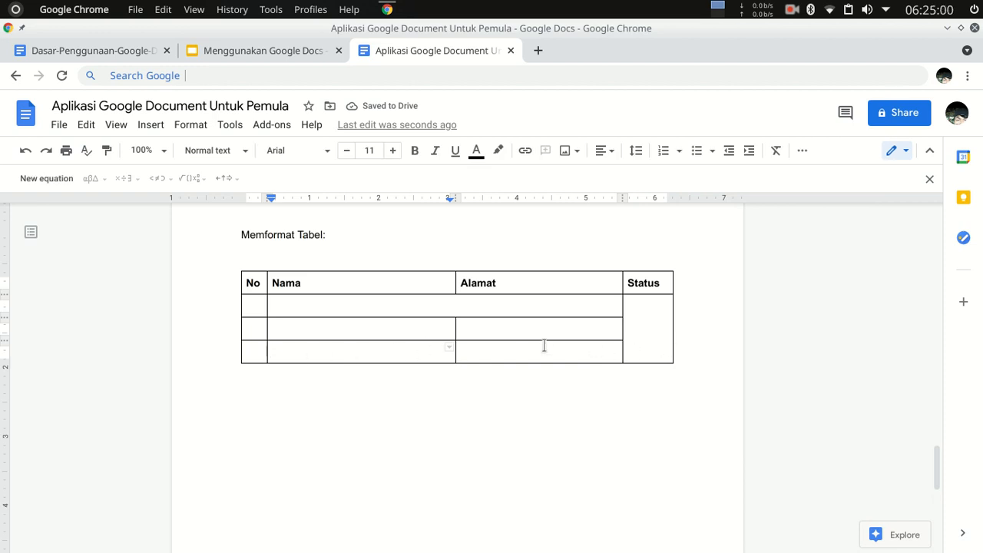
left_click_drag(254, 351, 521, 358)
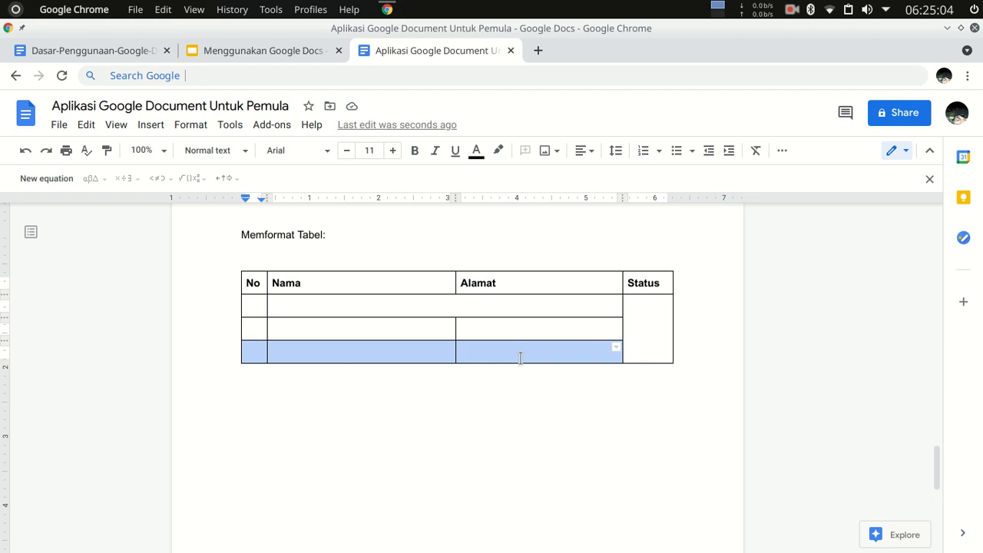
right_click(520, 355)
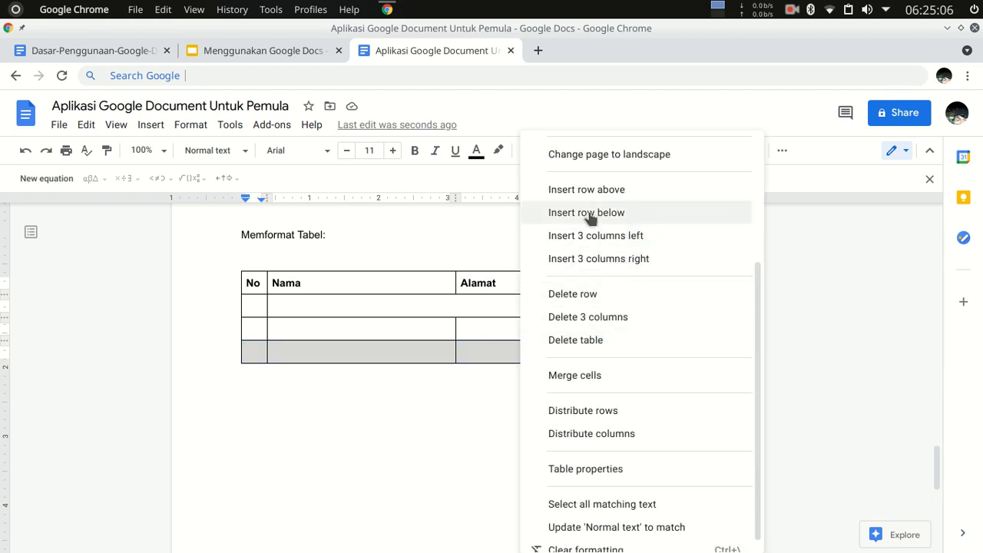
left_click(604, 194)
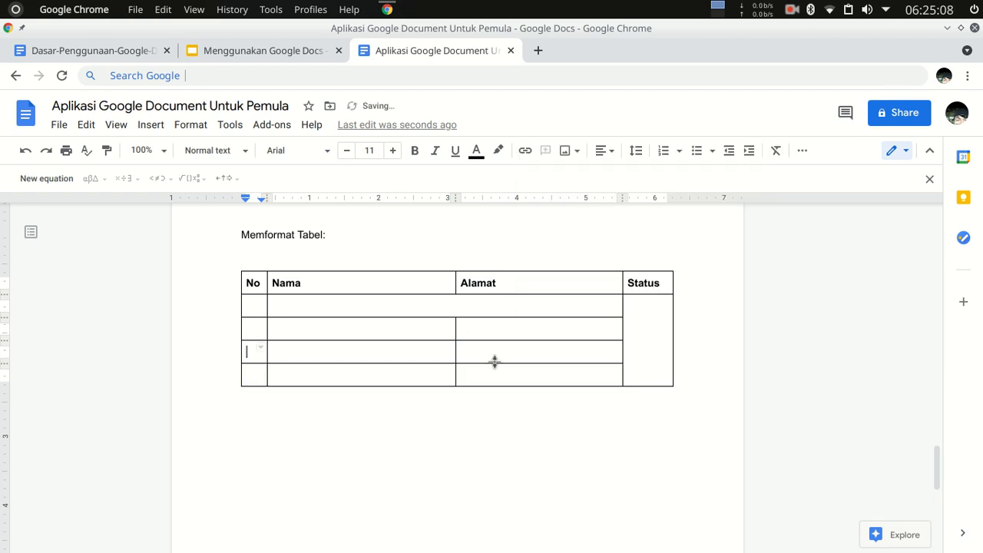
right_click(358, 370)
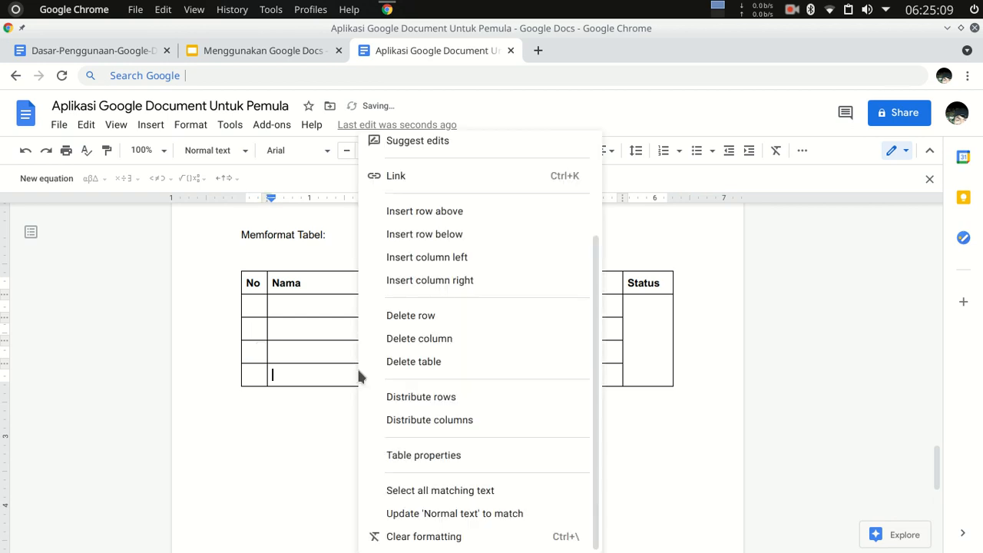
left_click(458, 235)
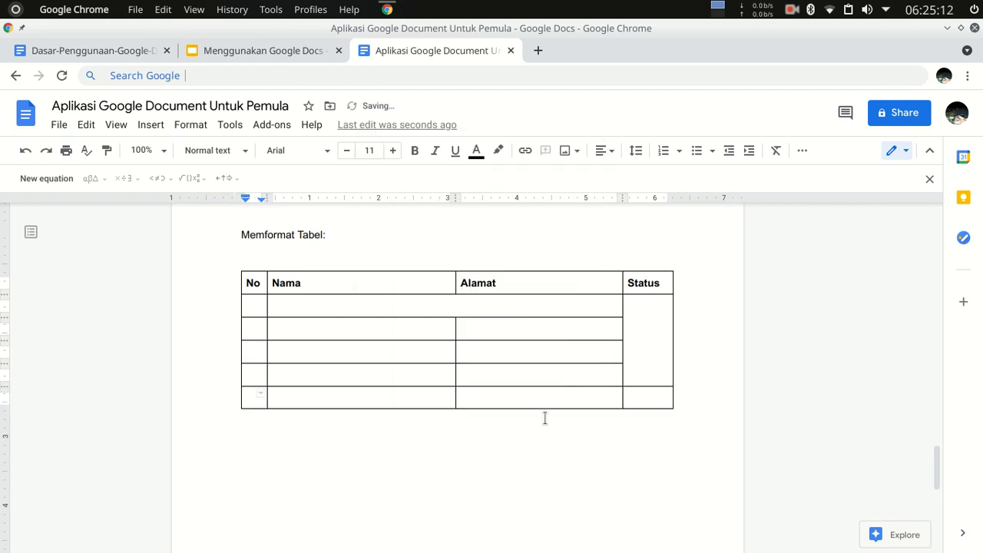
right_click(370, 404)
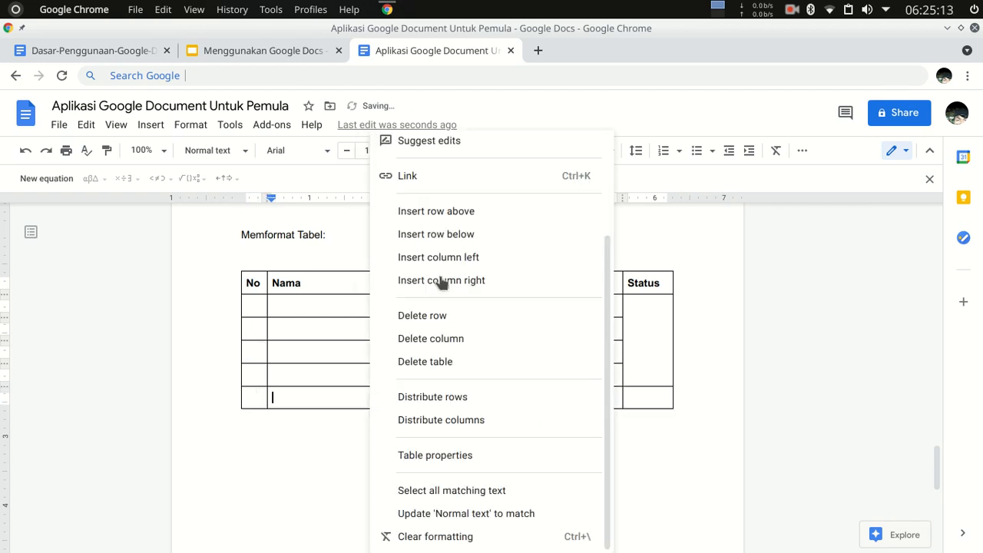
left_click(465, 229)
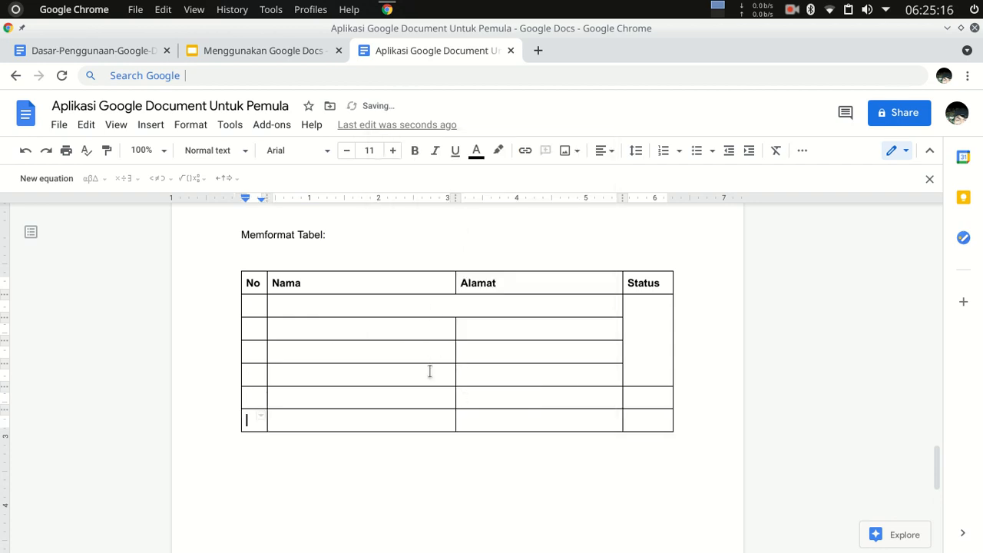
Insert a column to the right of the Nama column and enter the header "NIM".
double_click(305, 416)
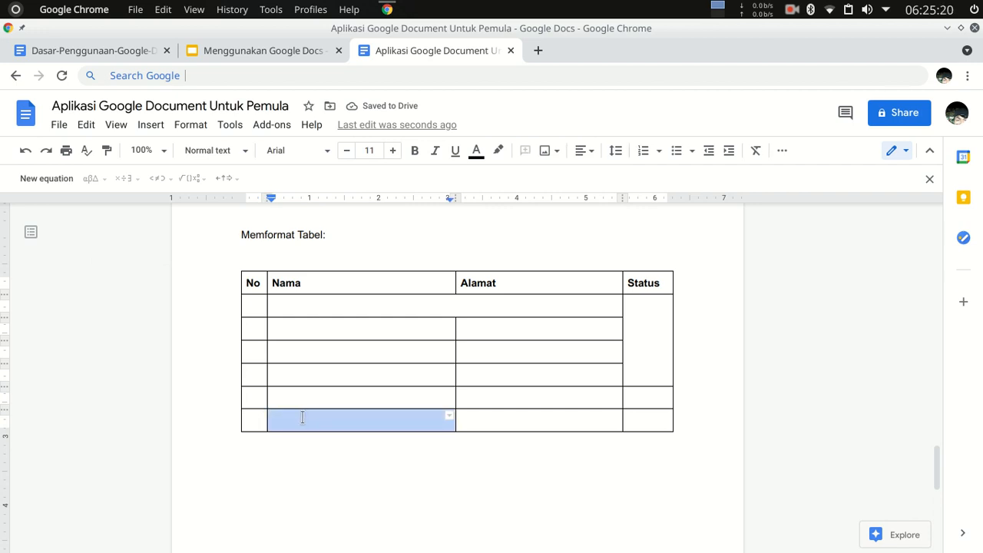
left_click(302, 417)
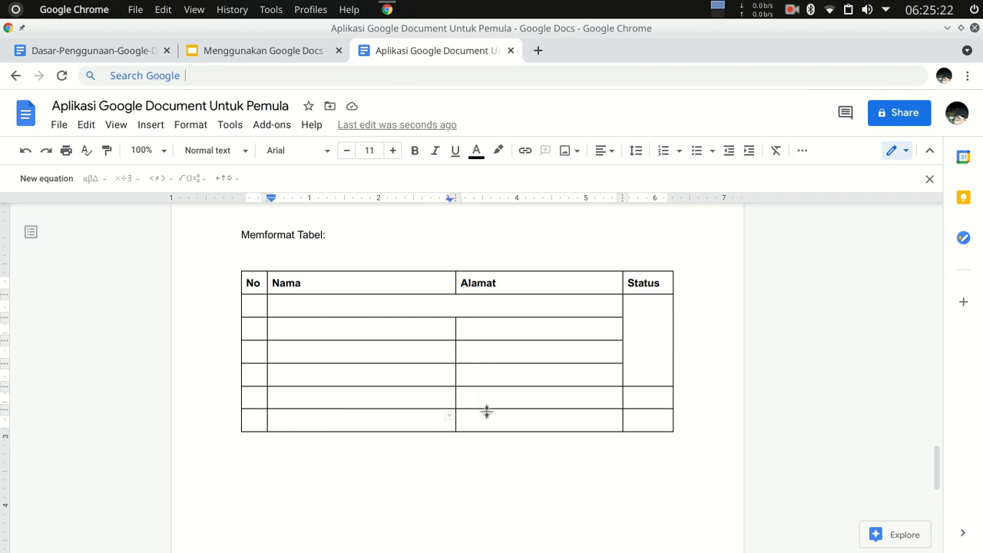
right_click(413, 421)
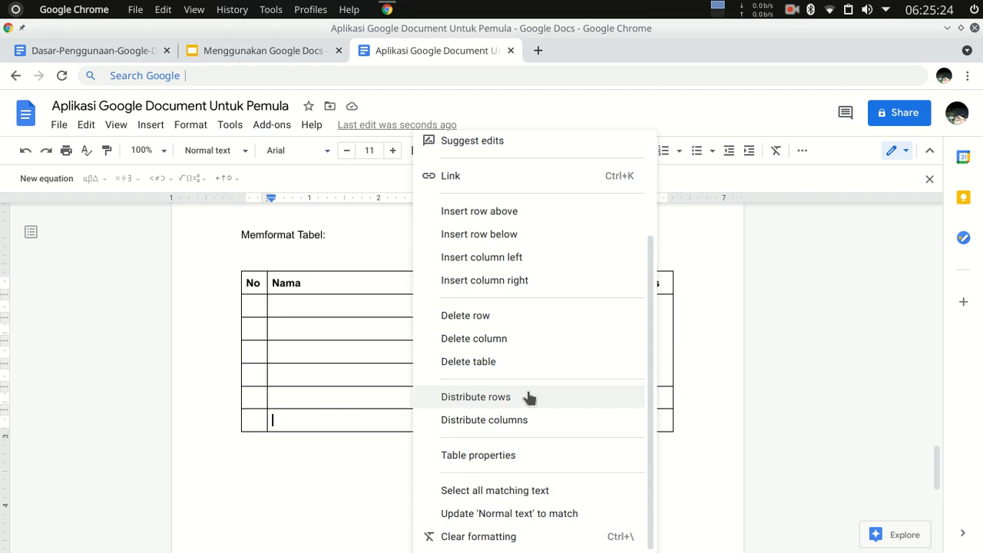
left_click(512, 281)
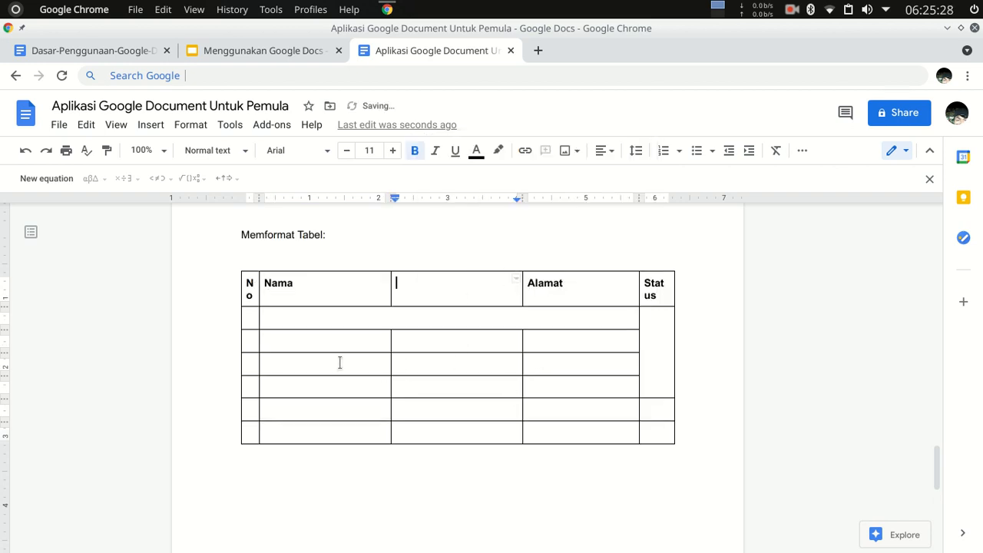
left_click(446, 298)
type("NIM")
Widen the Status and No columns so that each header fits on a single line.
left_click_drag(673, 306, 701, 310)
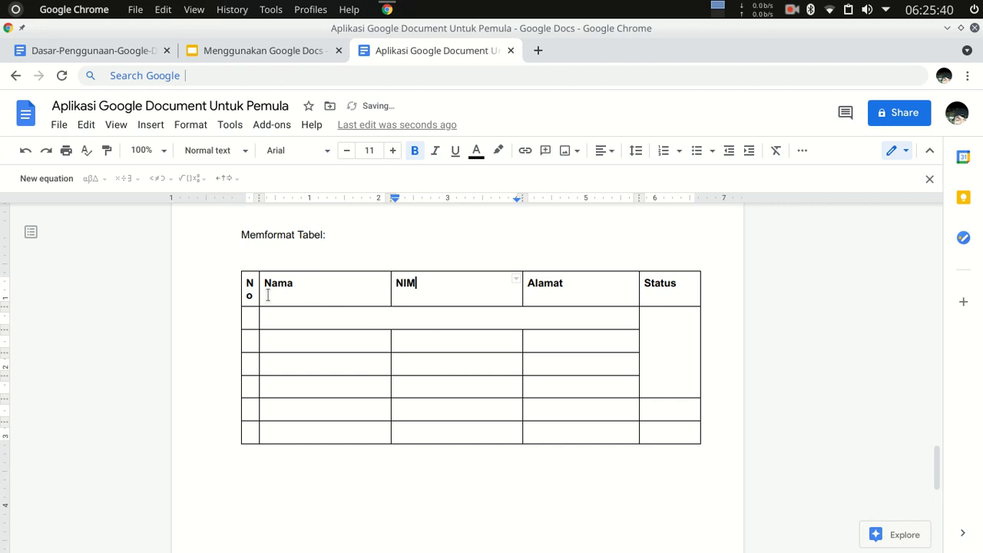
left_click_drag(258, 295, 266, 299)
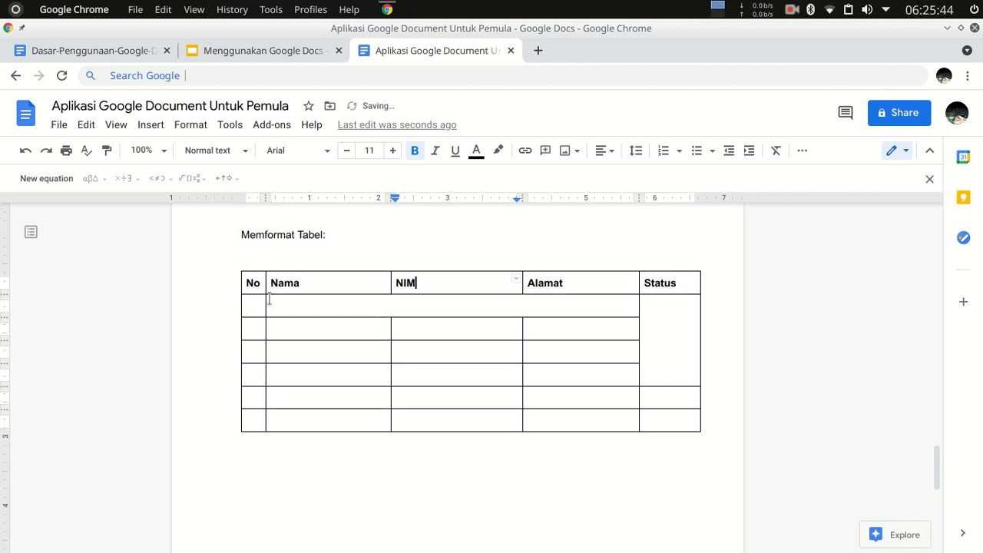
scroll(492, 364, "down", 3)
scroll(493, 372, "up", 2)
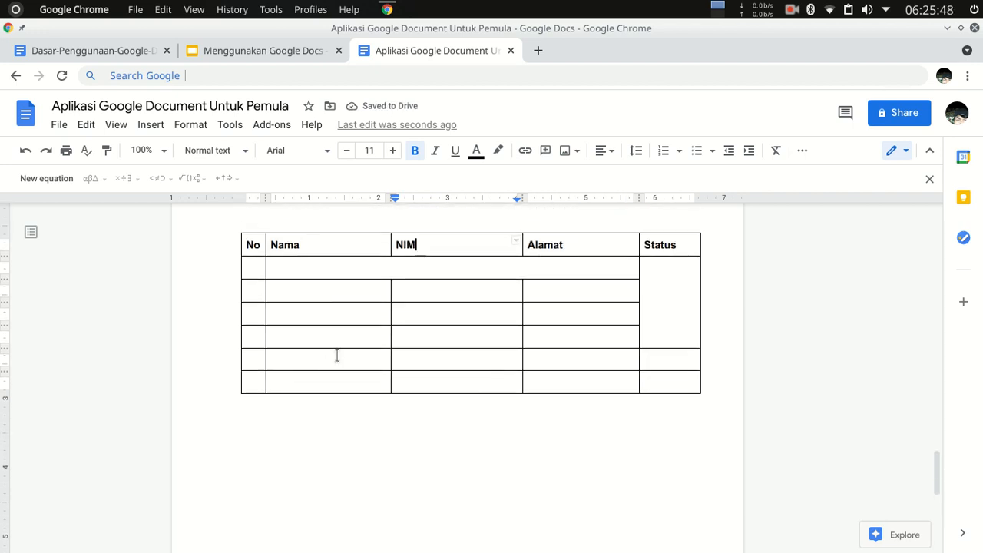
Delete the last row of the table.
left_click(349, 381)
right_click(349, 379)
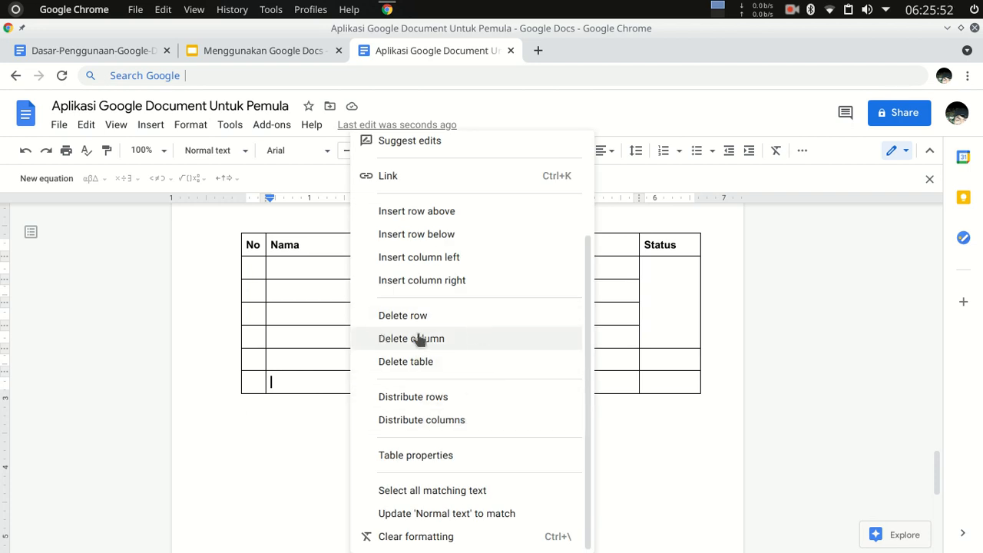
left_click(285, 376)
left_click_drag(259, 382, 653, 381)
right_click(613, 376)
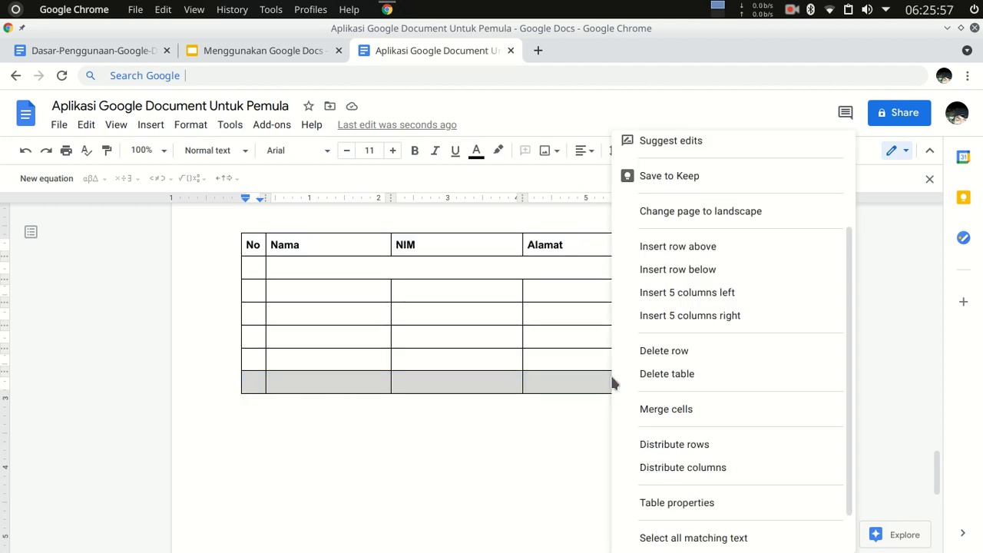
left_click(665, 352)
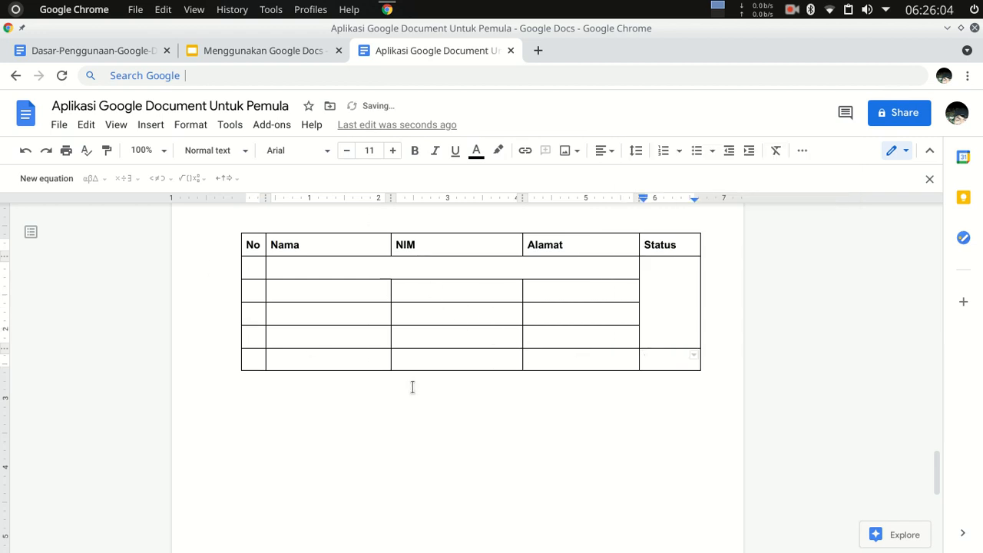
Review the table properties and the available border widths, keeping the settings as they are.
left_click(417, 358)
right_click(355, 357)
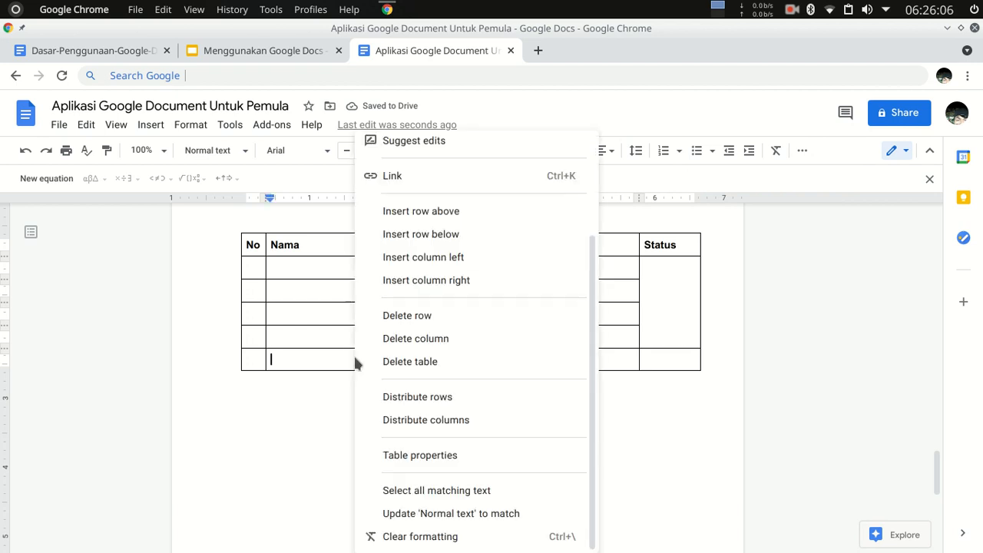
left_click(452, 461)
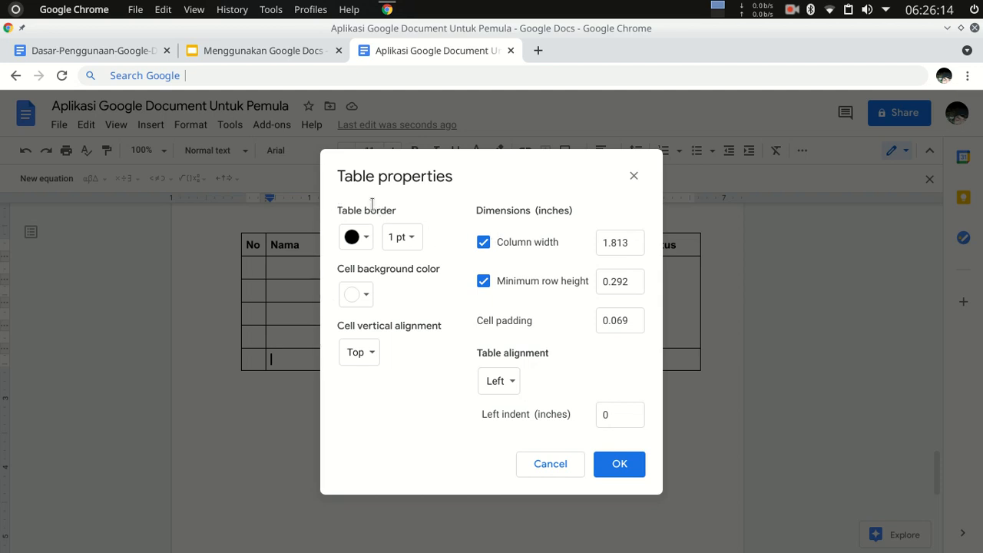
left_click(415, 243)
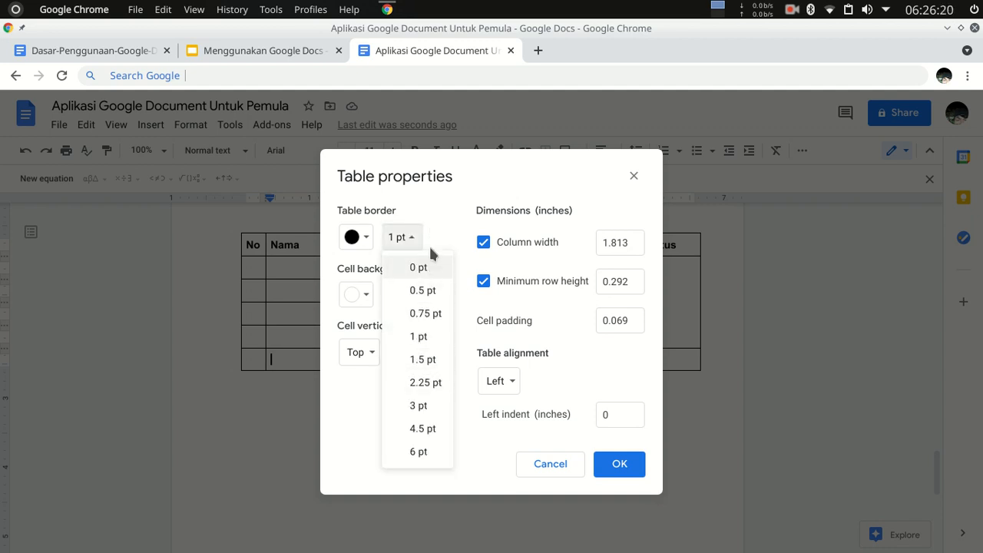
left_click(434, 231)
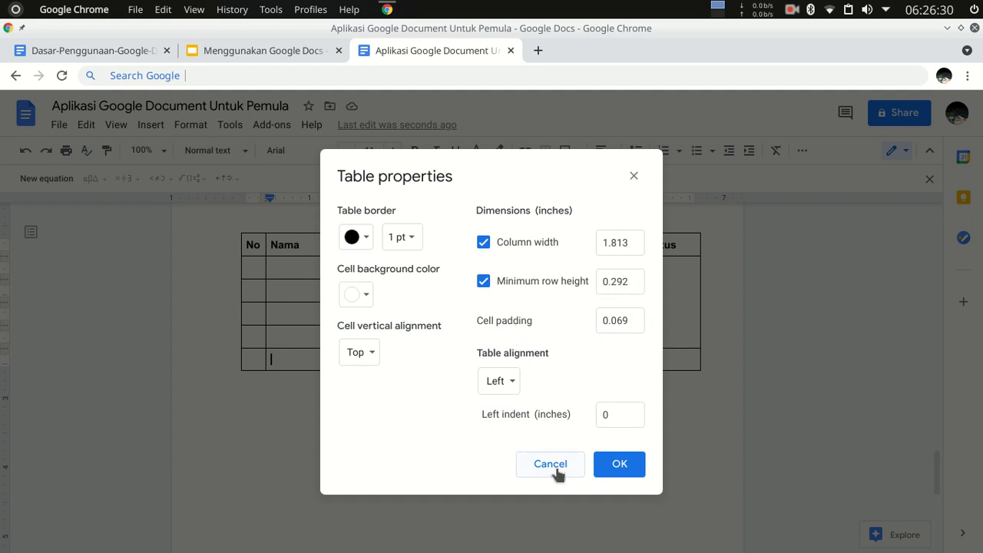
left_click(619, 466)
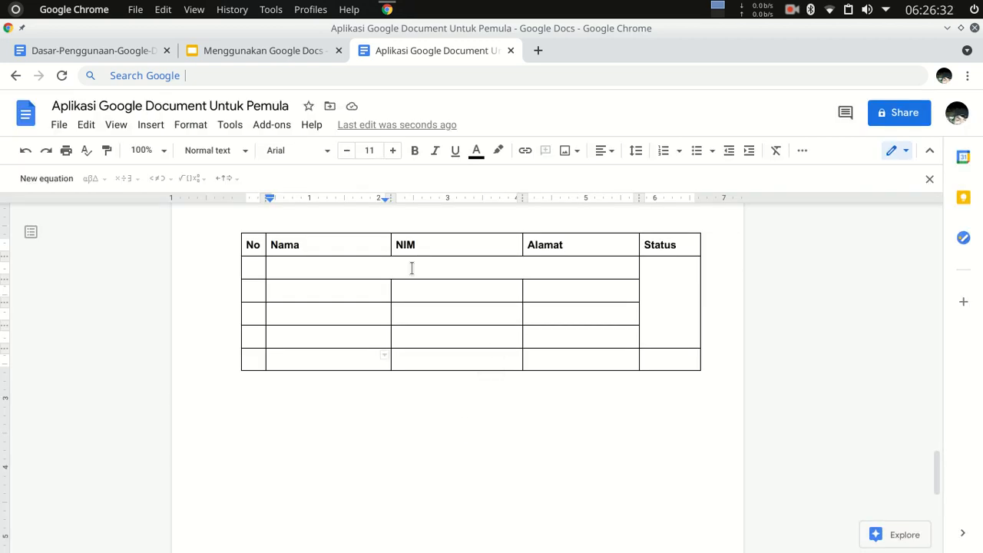
right_click(432, 368)
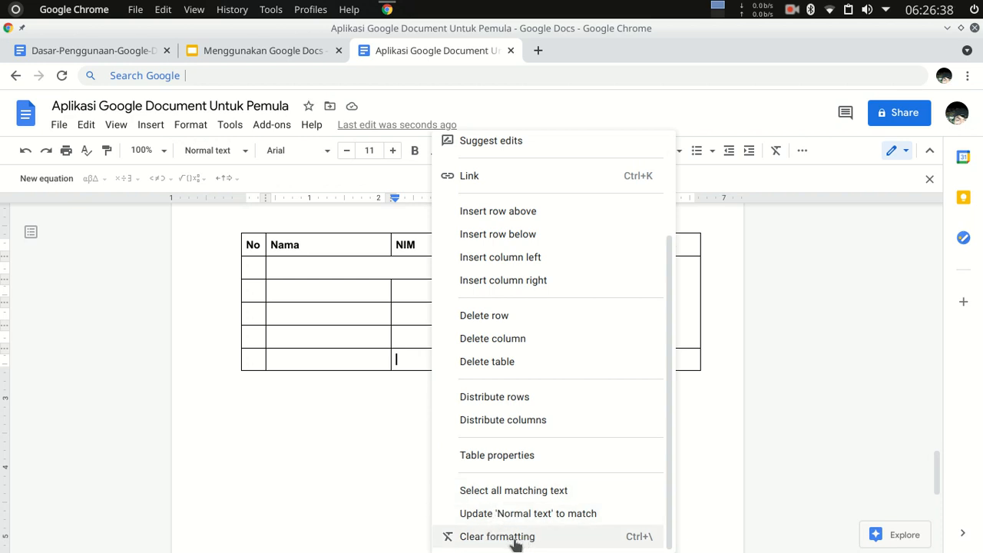
left_click(299, 415)
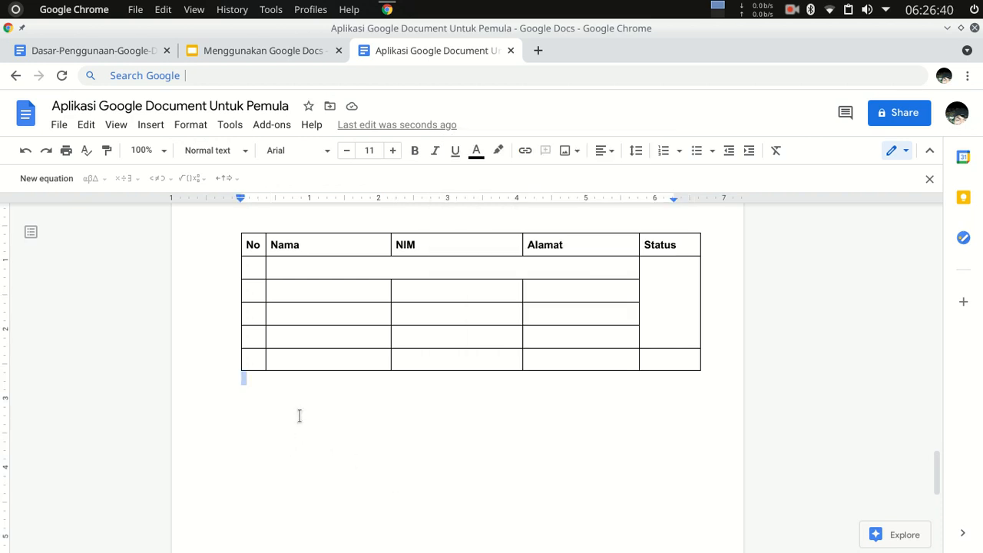
Insert page numbers in the lower-right corner of every page, starting from the first page.
key("Return")
scroll(377, 368, "down", 5)
scroll(415, 409, "up", 5)
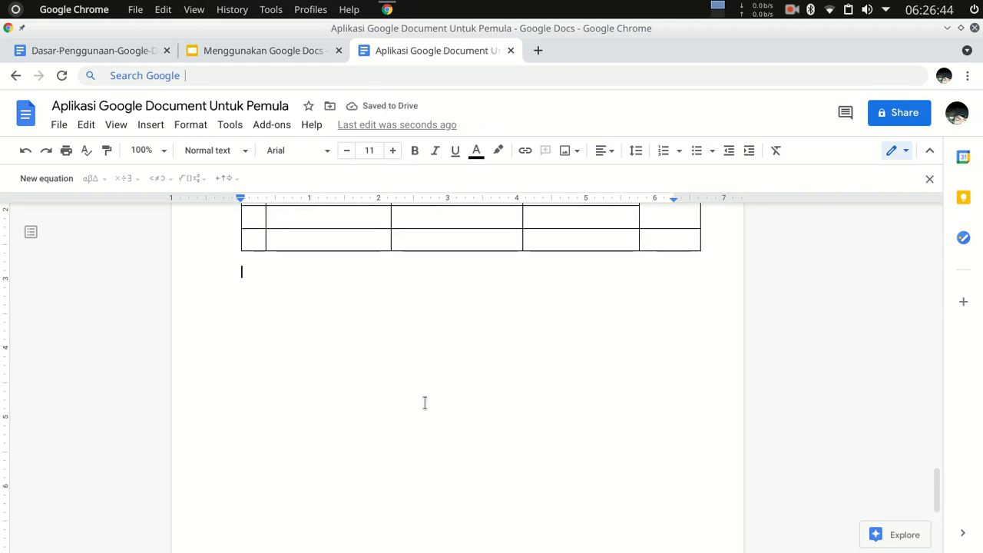
left_click(151, 125)
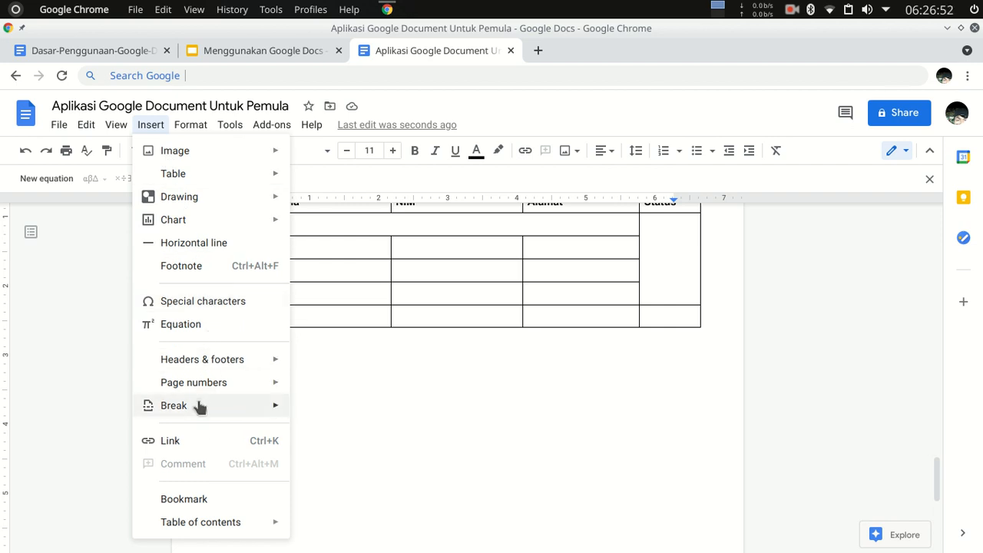
mouse_move(208, 386)
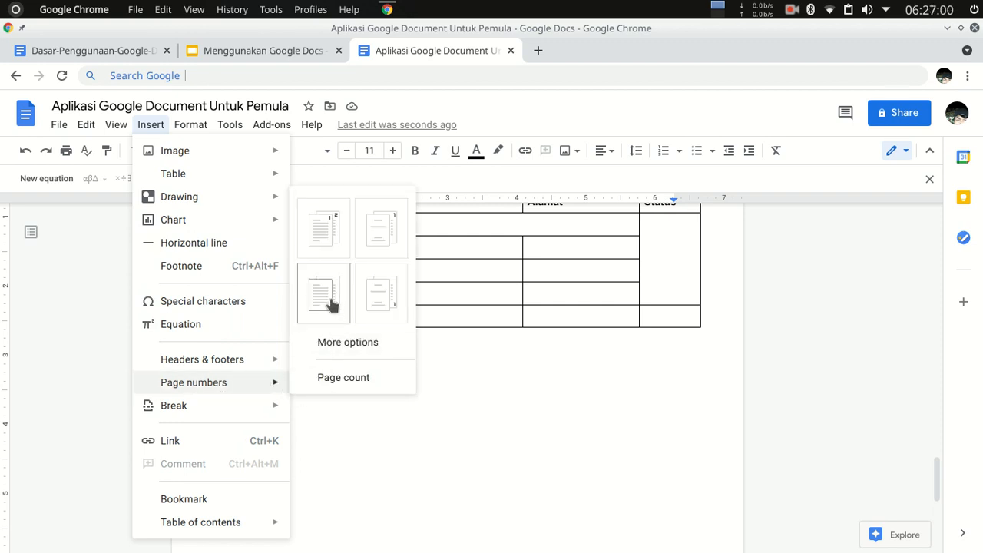
left_click(331, 305)
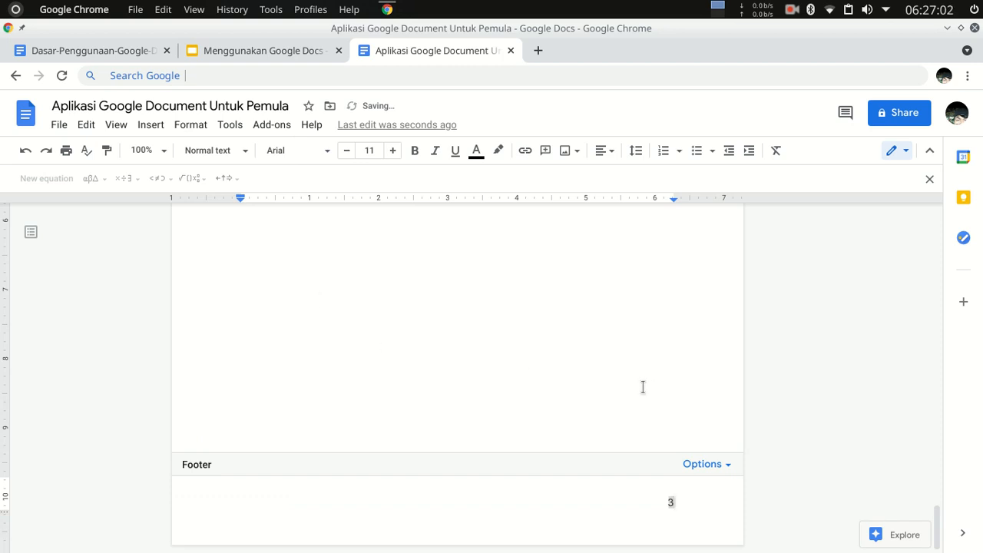
left_click(728, 467)
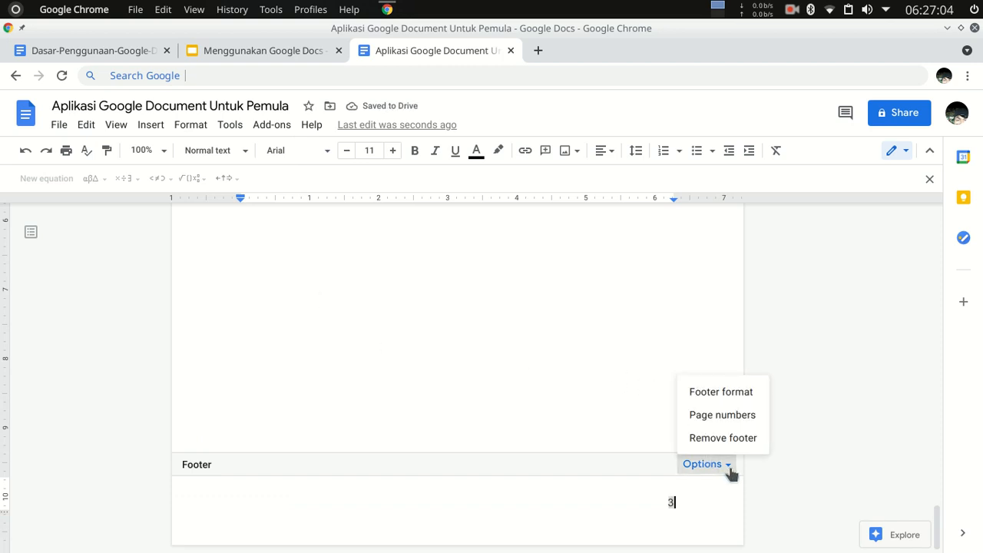
left_click(578, 384)
Check the page numbers in the footers across all pages of the document.
scroll(680, 463, "up", 4)
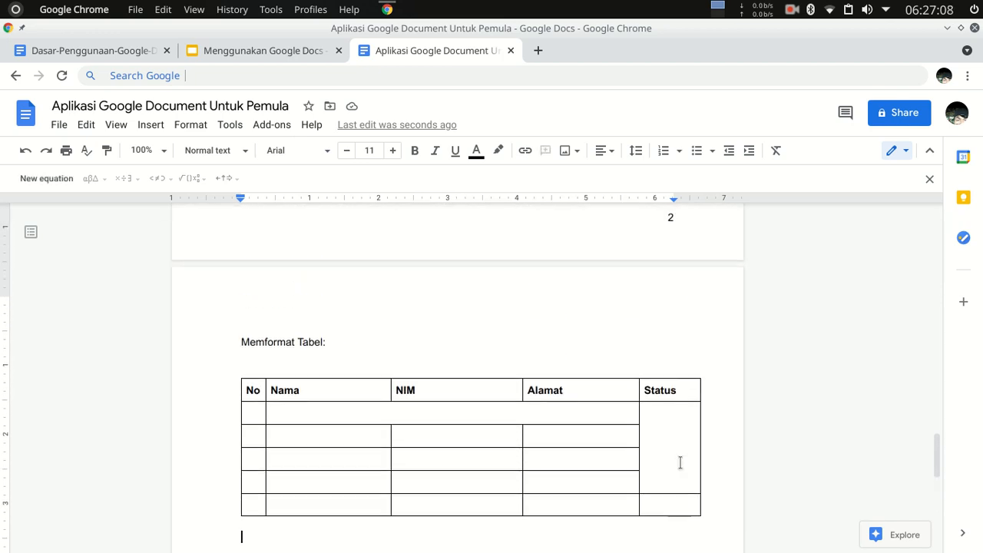
scroll(680, 462, "up", 7)
scroll(661, 423, "down", 5)
scroll(777, 355, "up", 12)
scroll(601, 337, "up", 15)
scroll(633, 398, "down", 2)
scroll(632, 398, "down", 10)
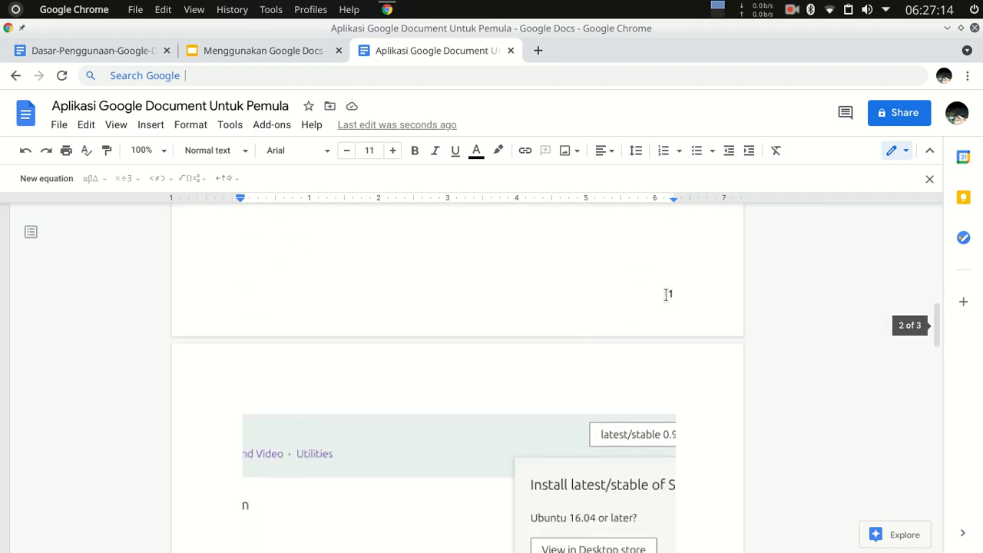
scroll(663, 323, "down", 15)
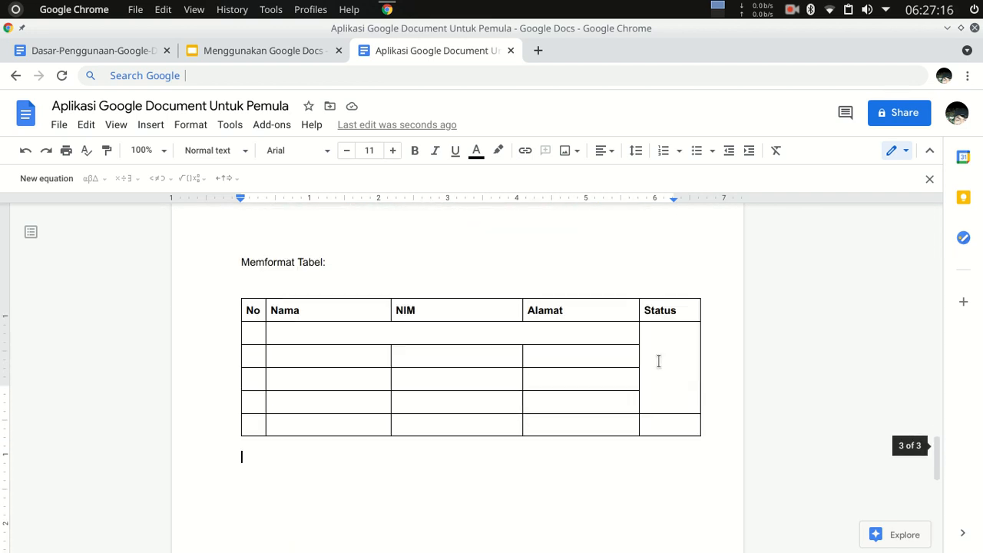
scroll(661, 376, "down", 5)
scroll(663, 503, "up", 5)
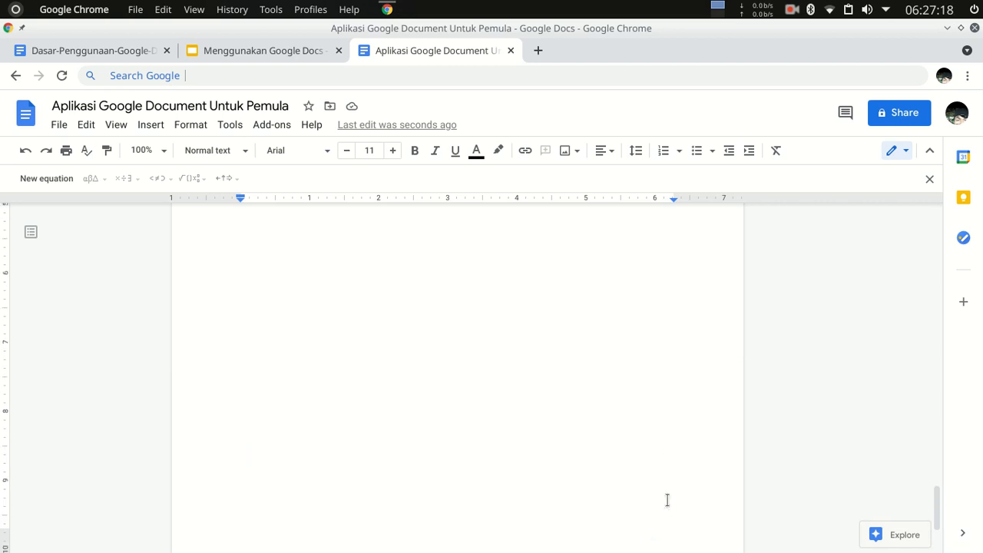
scroll(630, 449, "down", 2)
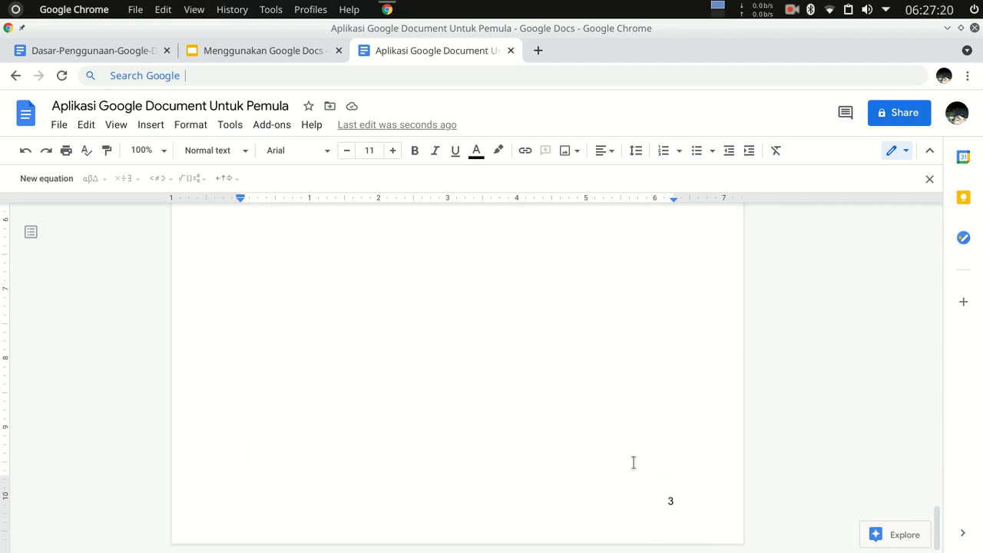
scroll(674, 507, "up", 4)
scroll(668, 484, "down", 4)
scroll(663, 456, "down", 3)
right_click(674, 500)
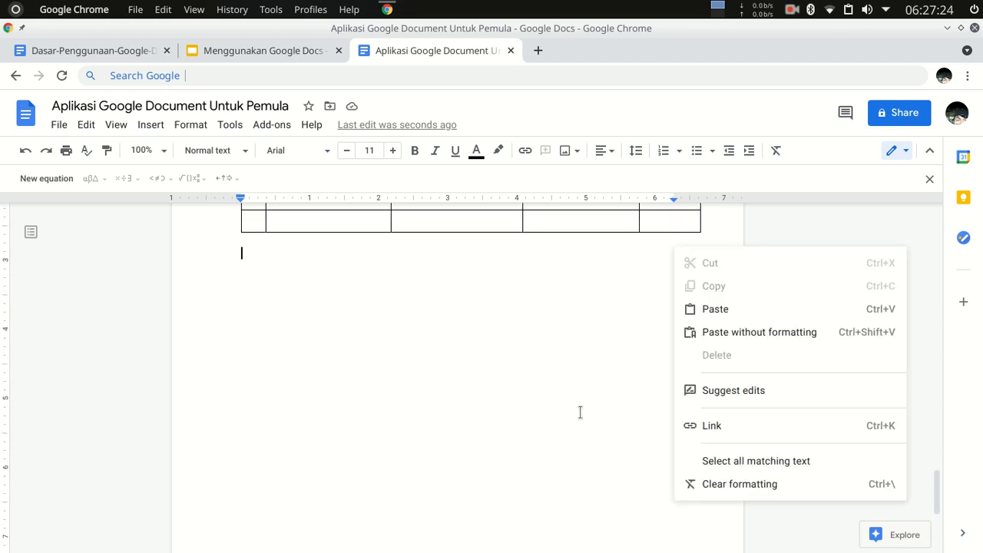
scroll(581, 369, "up", 2)
scroll(643, 358, "up", 10)
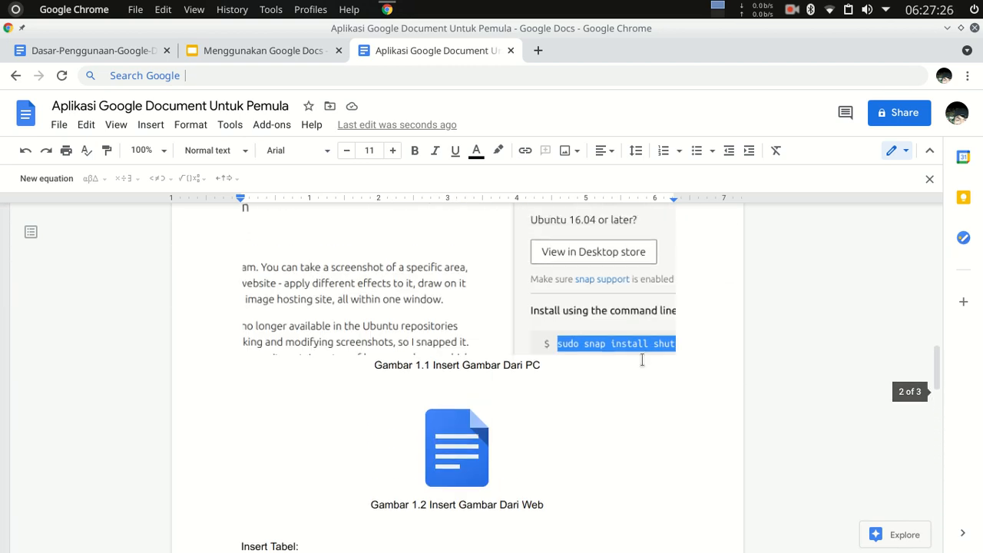
Review the margin and layout options in the first page's footer format and apply them unchanged.
double_click(672, 380)
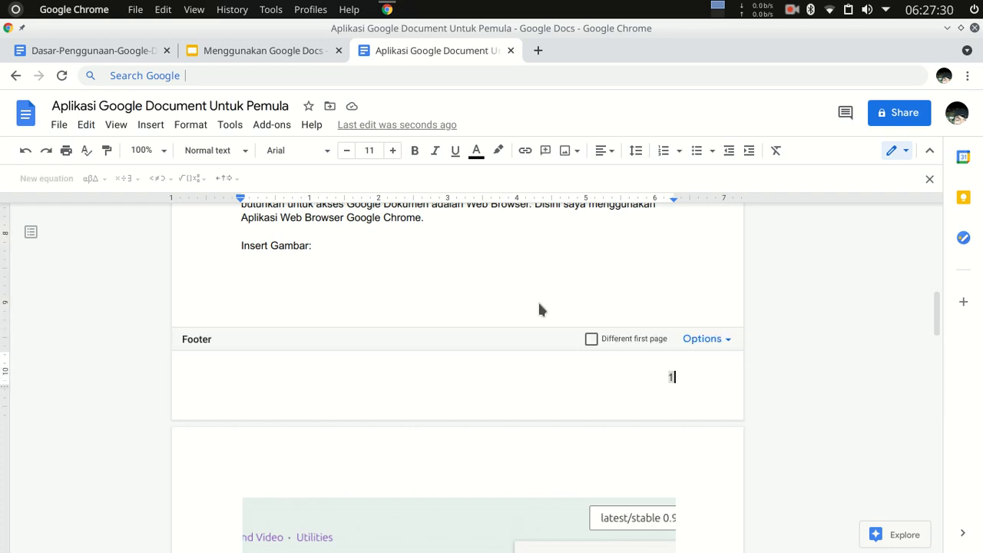
left_click(476, 281)
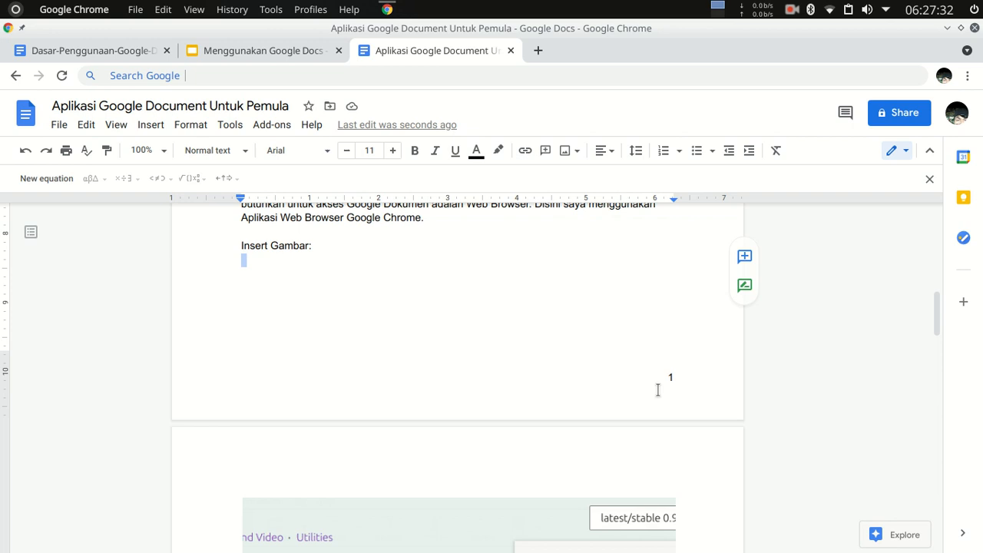
left_click(683, 375)
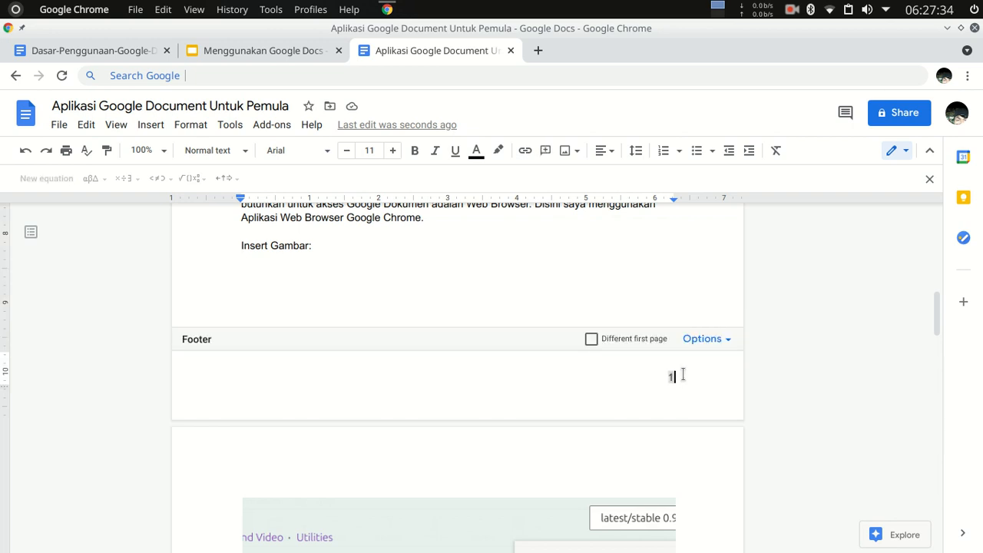
left_click(722, 346)
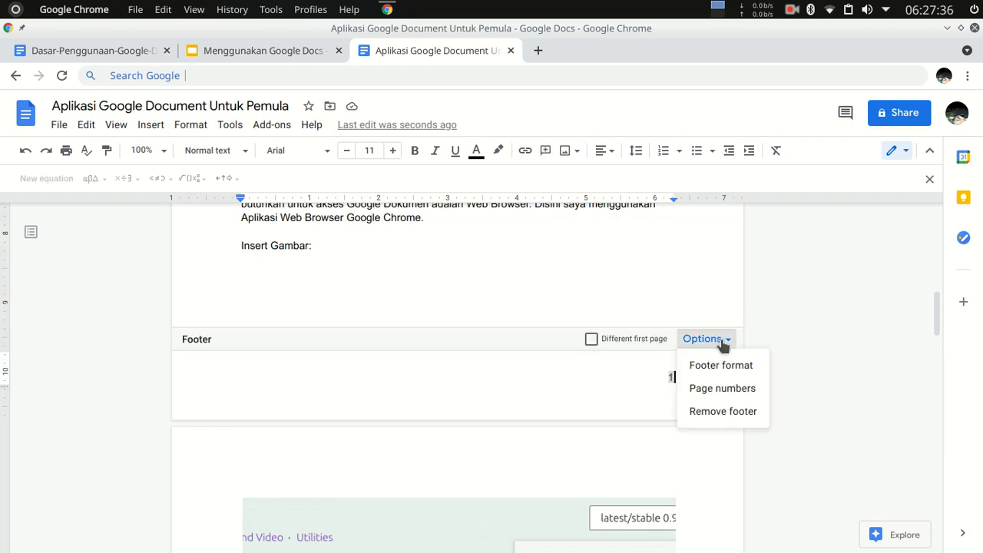
left_click(722, 366)
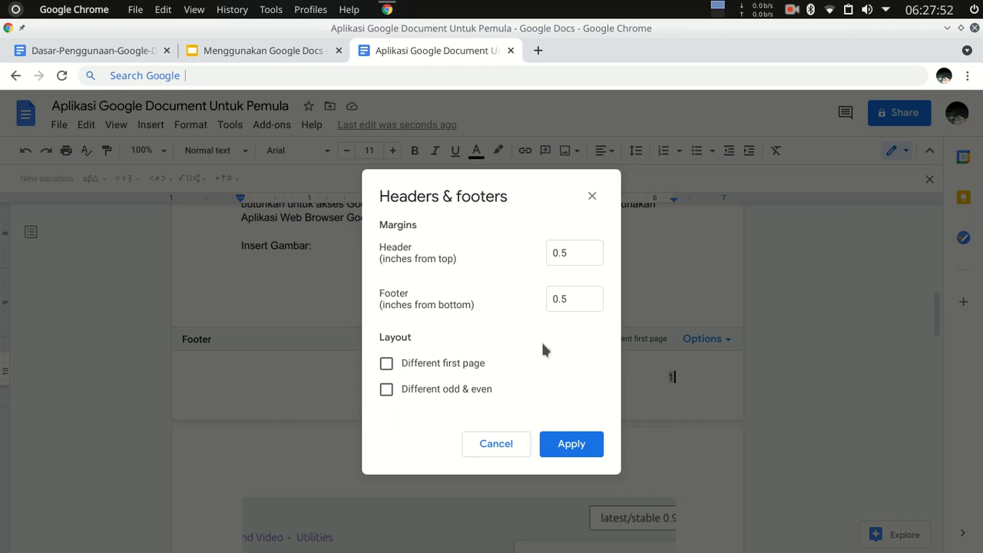
left_click(577, 444)
left_click(580, 288)
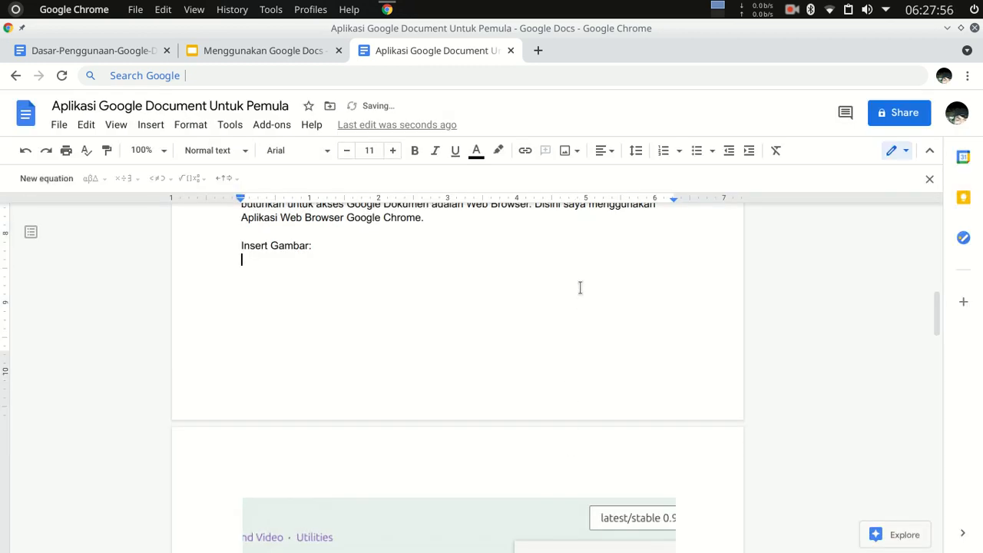
Add the word "of" after the page number in the last page's footer.
scroll(584, 392, "down", 10)
scroll(680, 454, "down", 3)
scroll(676, 430, "up", 15)
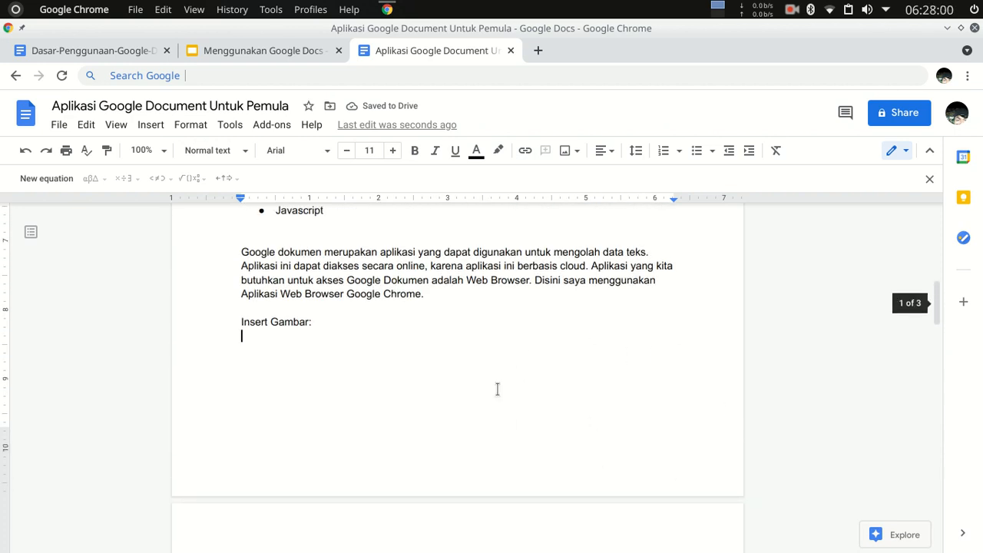
scroll(608, 389, "down", 15)
scroll(673, 444, "down", 5)
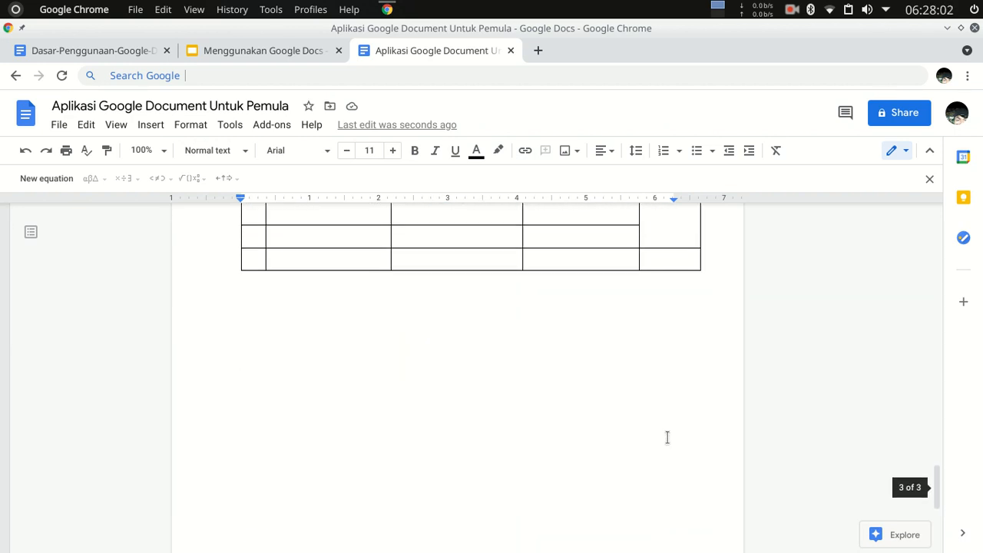
left_click(683, 505)
scroll(682, 461, "down", 3)
left_click(683, 511)
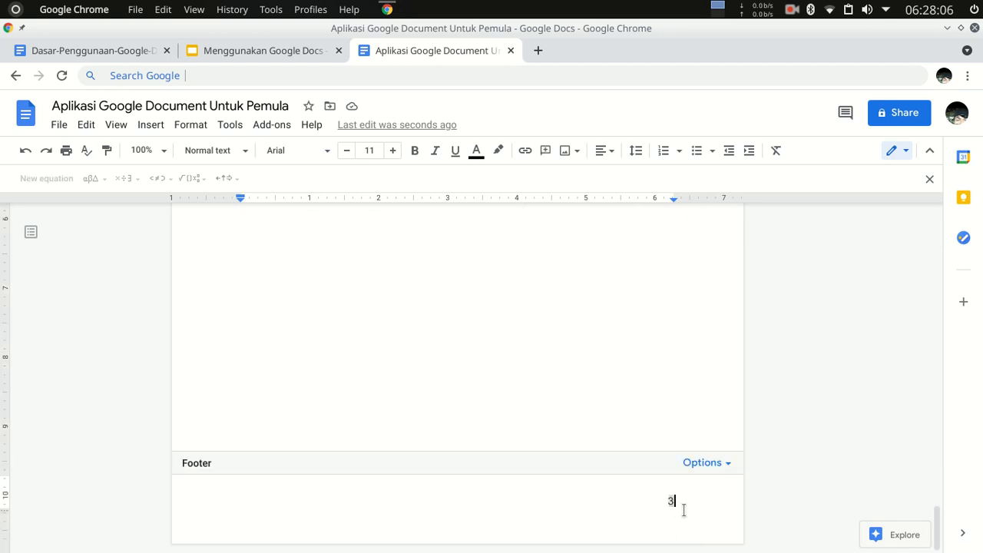
type("of")
left_click(729, 463)
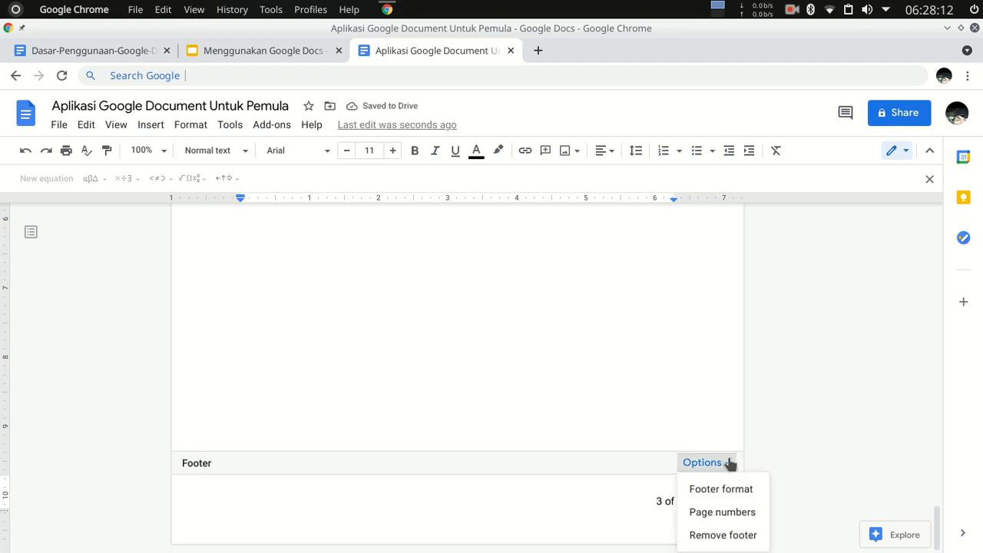
left_click(675, 499)
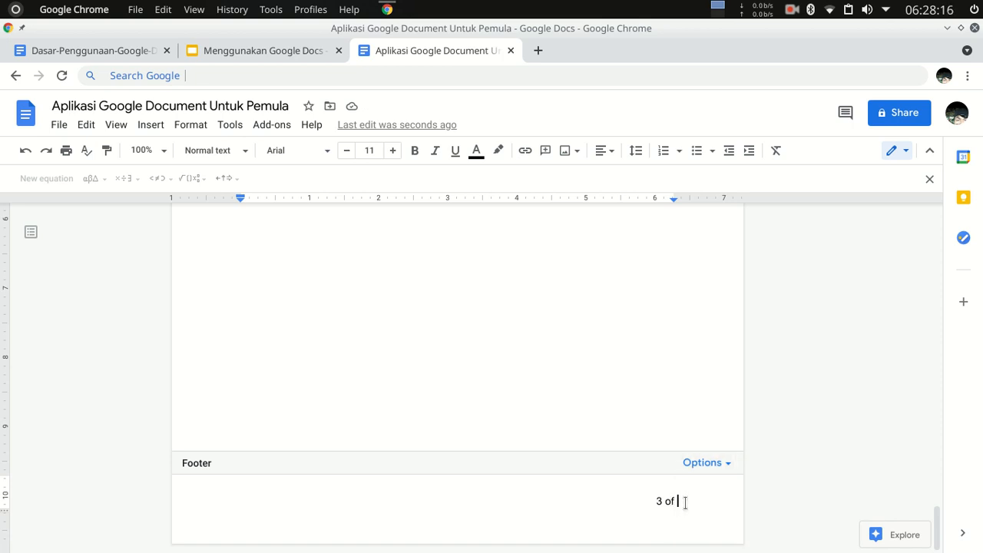
Insert the page count after "of" in the last page's footer.
left_click(151, 126)
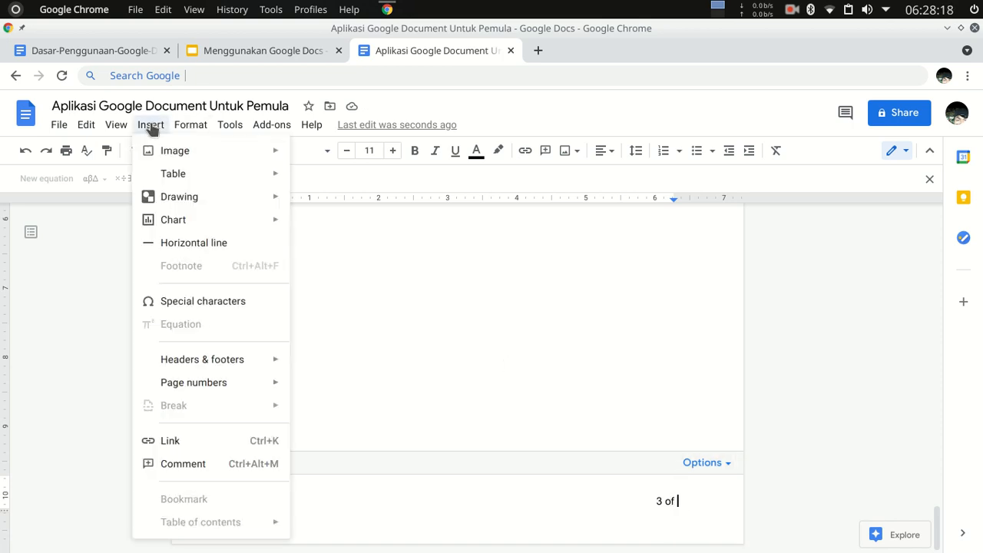
mouse_move(219, 387)
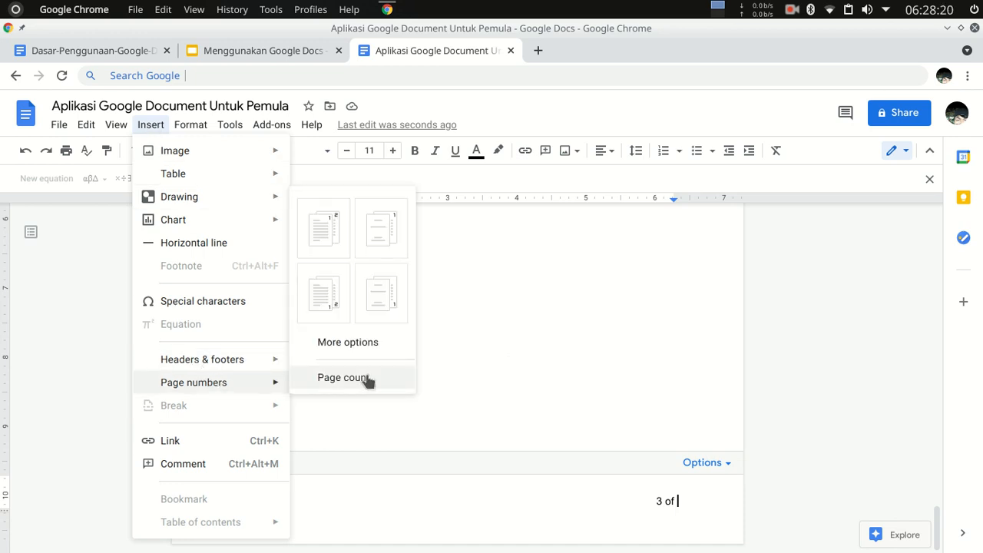
left_click(344, 377)
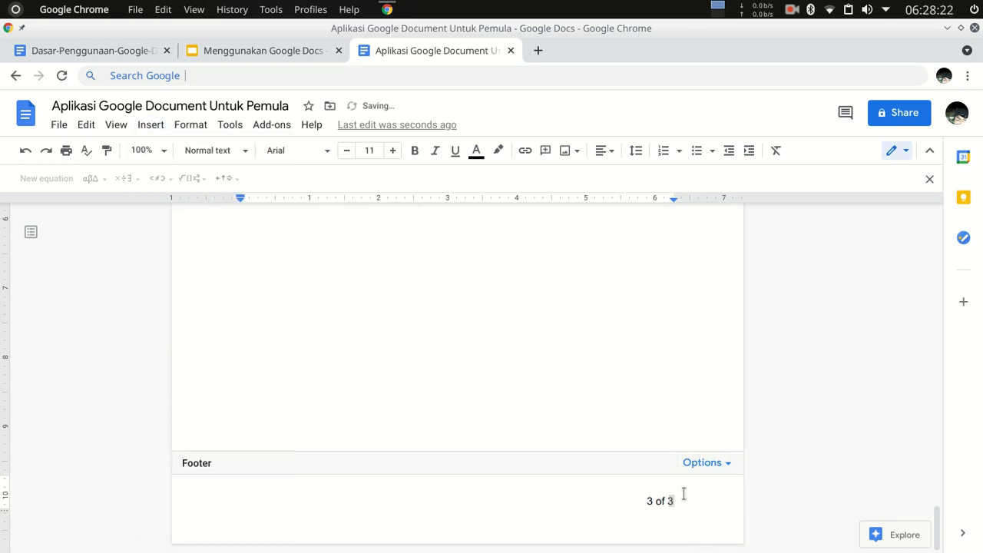
left_click(637, 404)
Examine the page number and page count in the footer of each page.
scroll(656, 362, "down", 4)
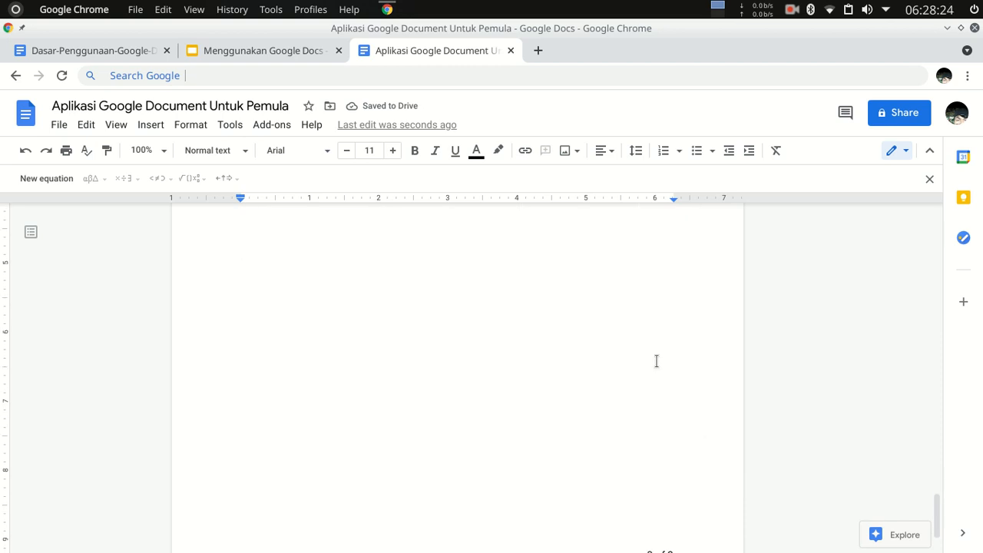
scroll(672, 499, "up", 10)
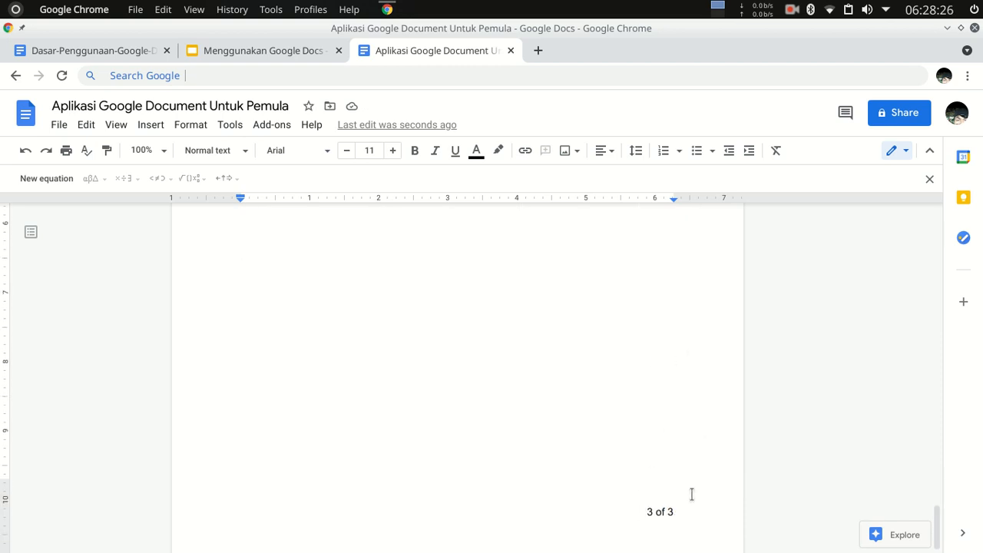
scroll(656, 499, "down", 2)
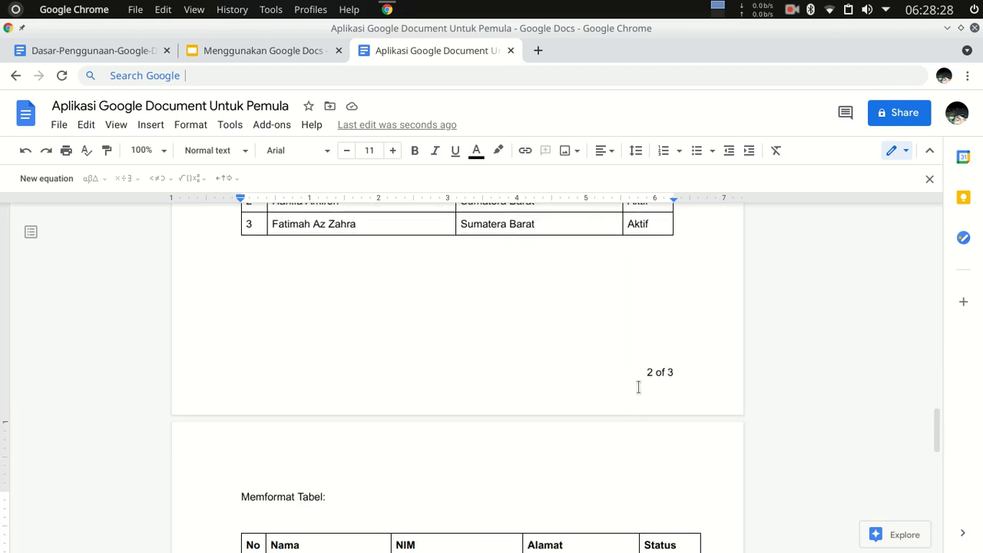
scroll(702, 398, "up", 10)
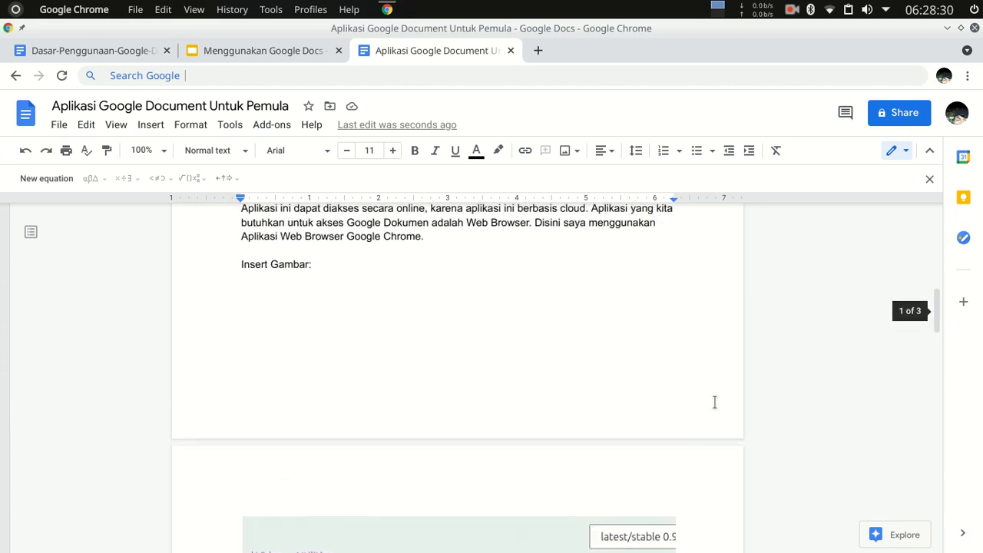
scroll(645, 415, "down", 10)
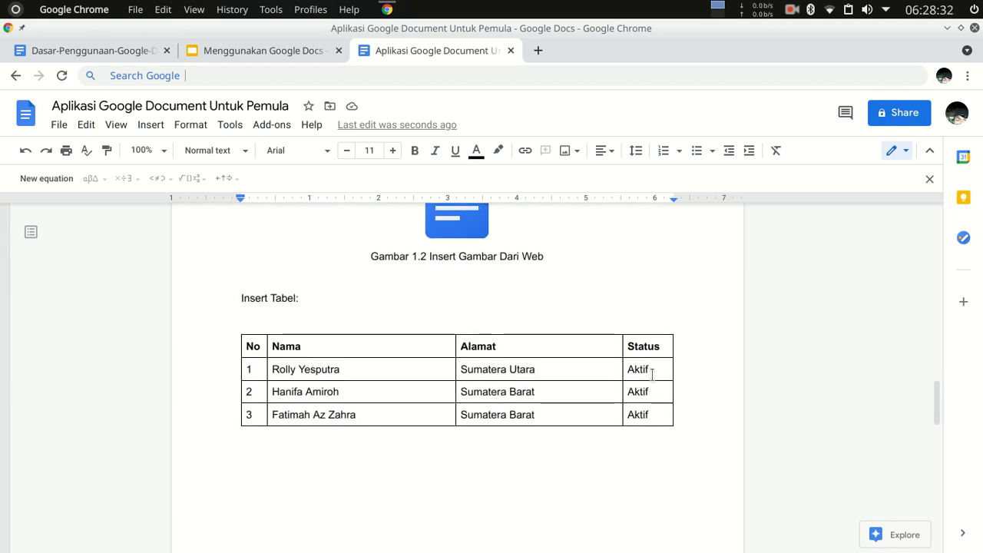
scroll(641, 393, "down", 12)
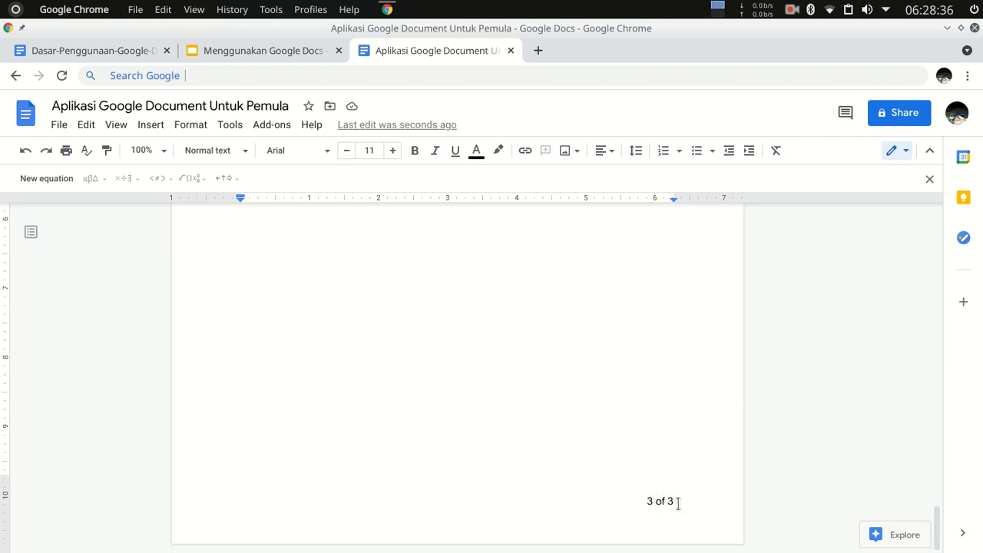
scroll(676, 503, "up", 1)
scroll(683, 484, "down", 1)
scroll(683, 530, "up", 1)
scroll(692, 515, "down", 2)
Reword the footer on the last page to read "3 dari 3 halaman".
left_click(691, 512)
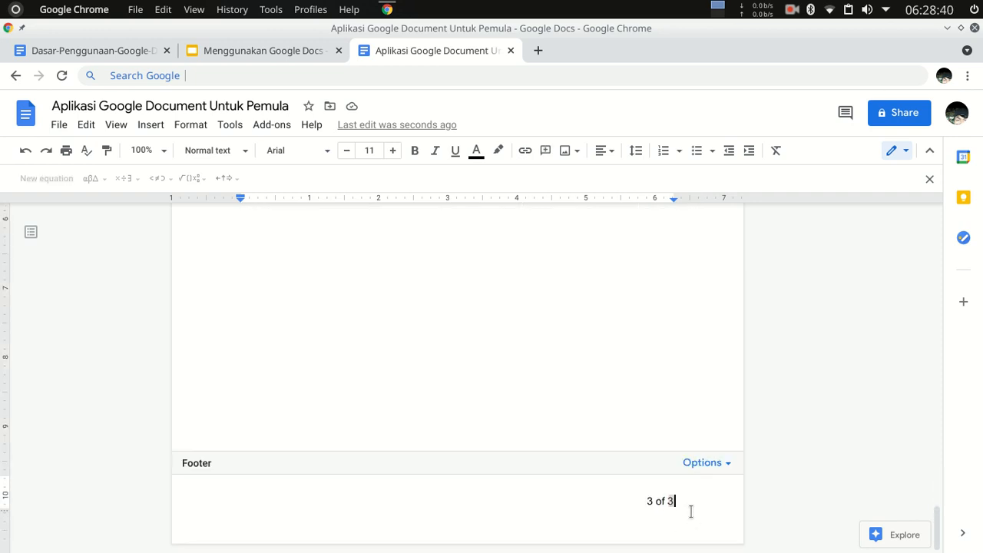
key("BackSpace")
key("BackSpace")
key("BackSpace")
type("dari 3 halaman")
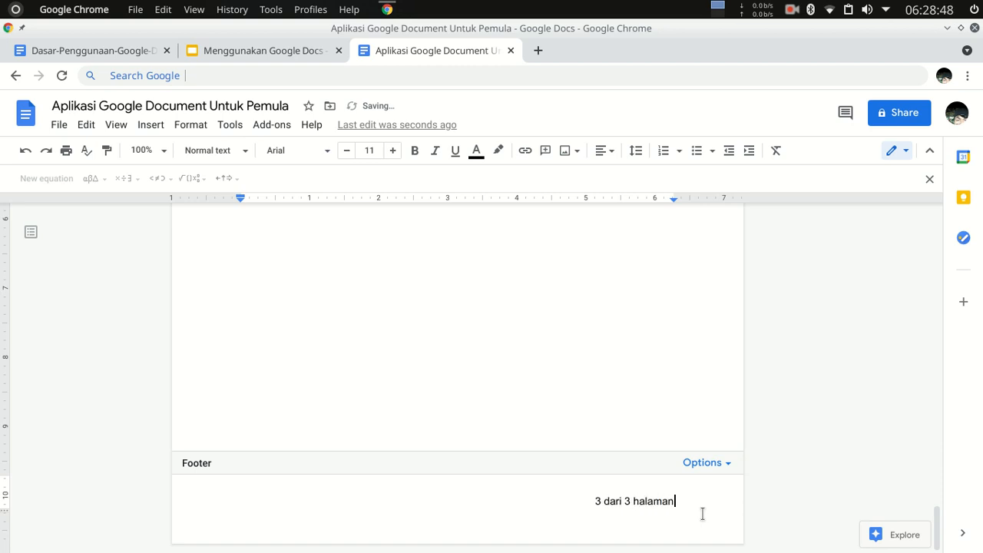
left_click(630, 338)
scroll(669, 342, "down", 5)
scroll(665, 439, "up", 10)
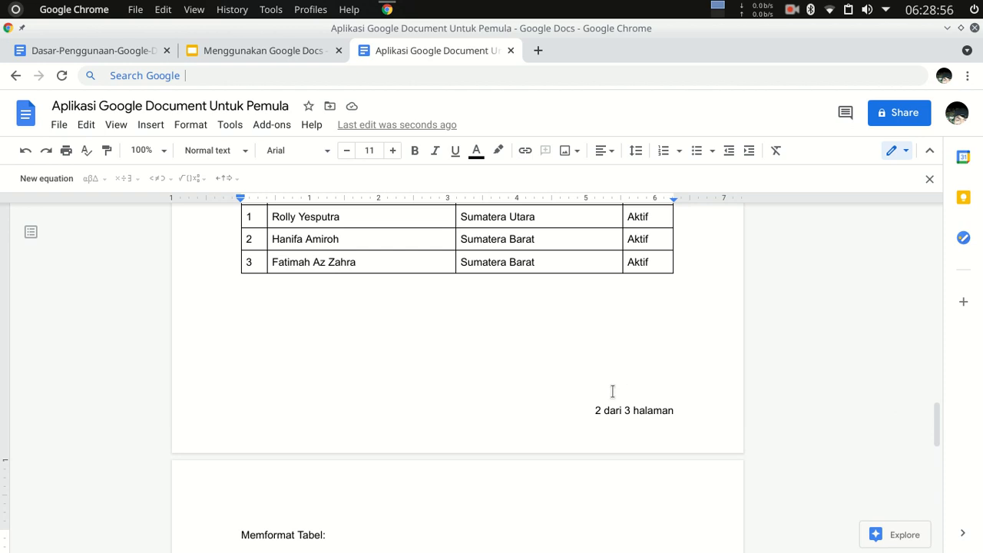
scroll(525, 361, "up", 4)
scroll(509, 391, "down", 10)
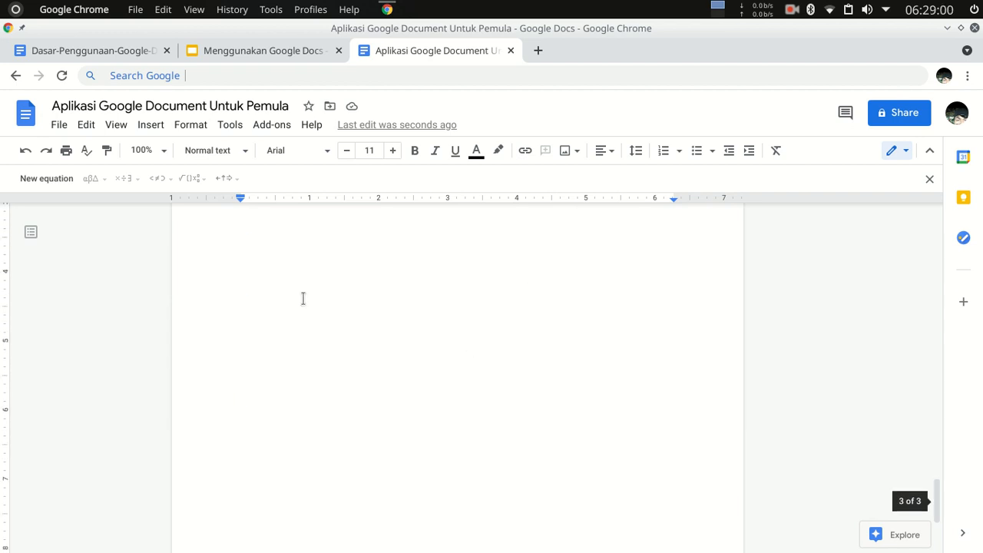
scroll(303, 298, "up", 5)
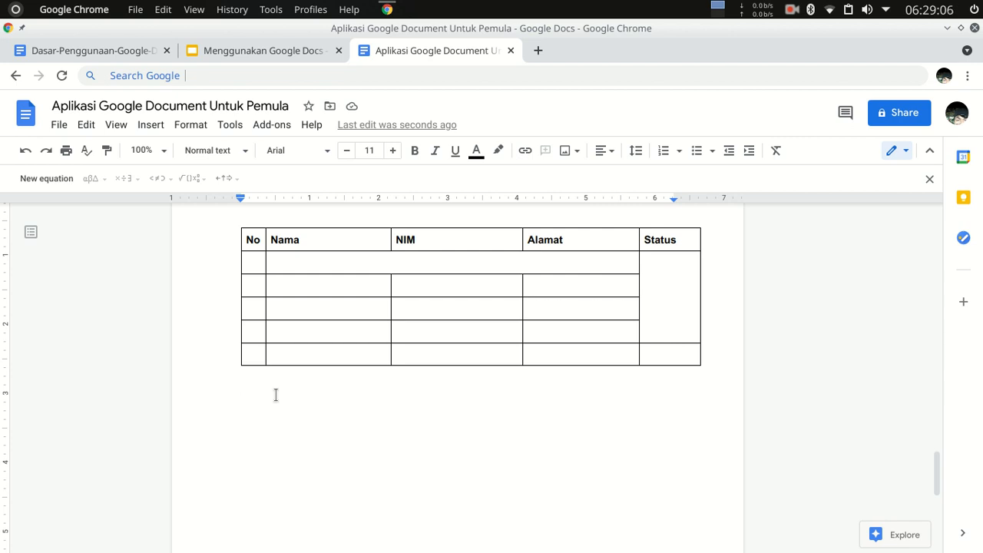
left_click(151, 126)
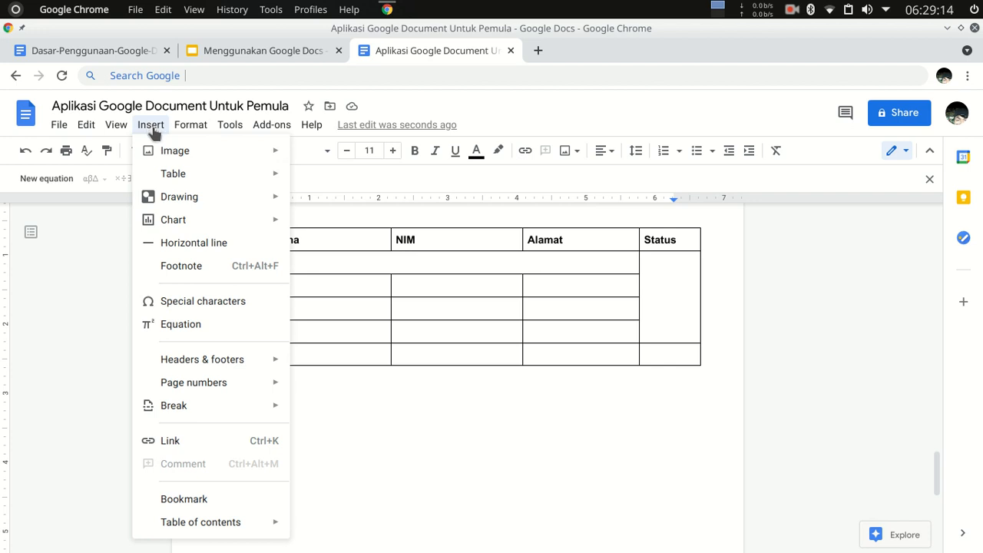
left_click(568, 421)
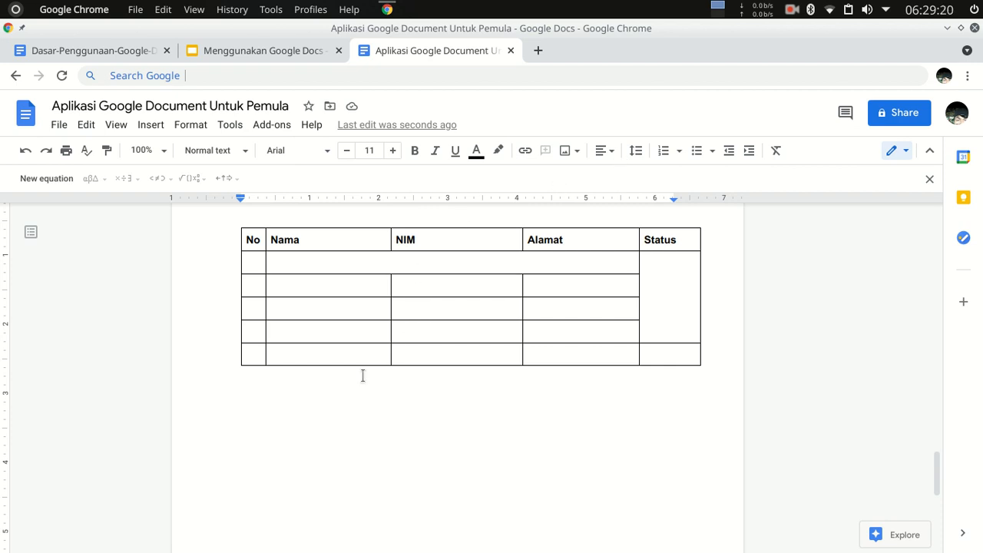
Set the line spacing of the justified paragraph above the "Program Studi" list to 1.5.
scroll(363, 376, "up", 15)
scroll(542, 348, "up", 10)
scroll(643, 300, "down", 5)
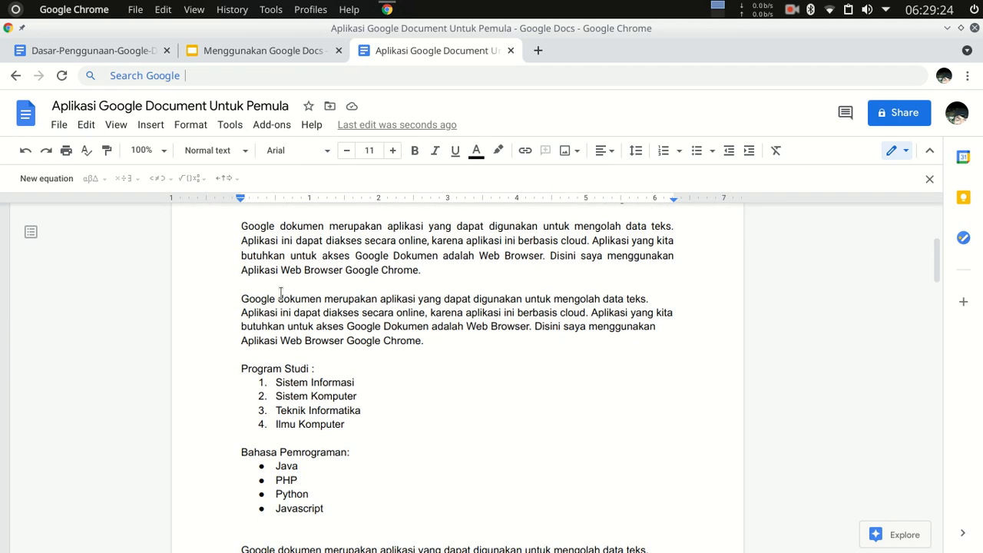
left_click_drag(242, 226, 479, 285)
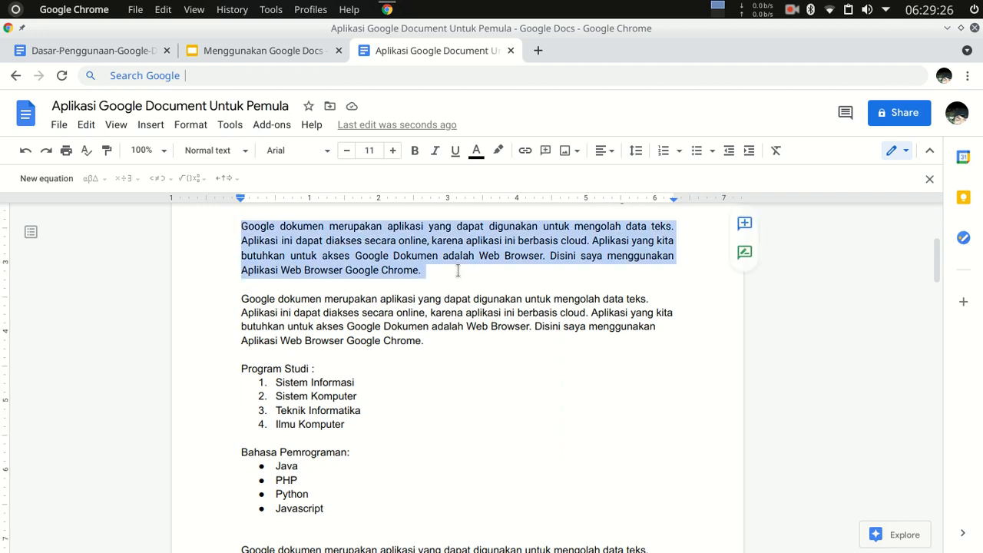
left_click(635, 152)
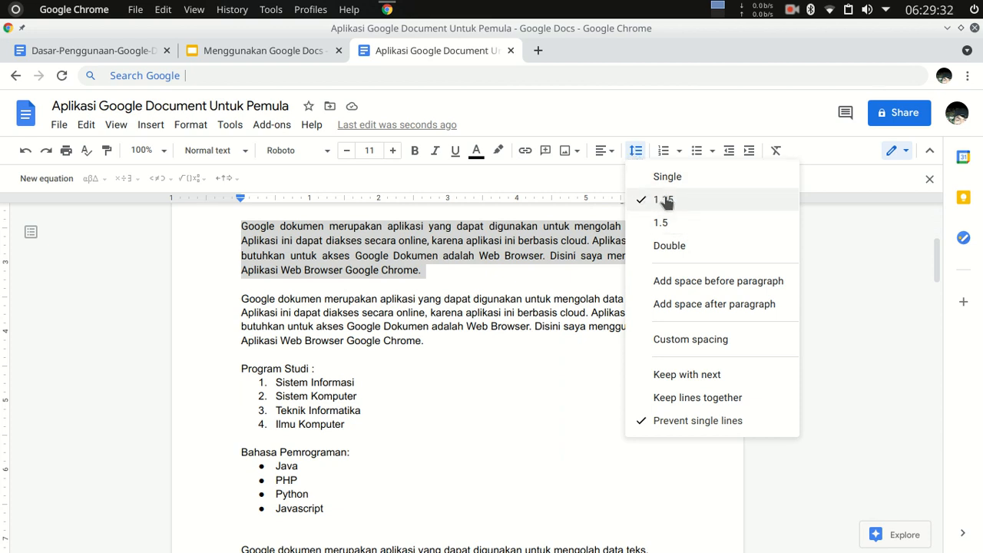
left_click(662, 223)
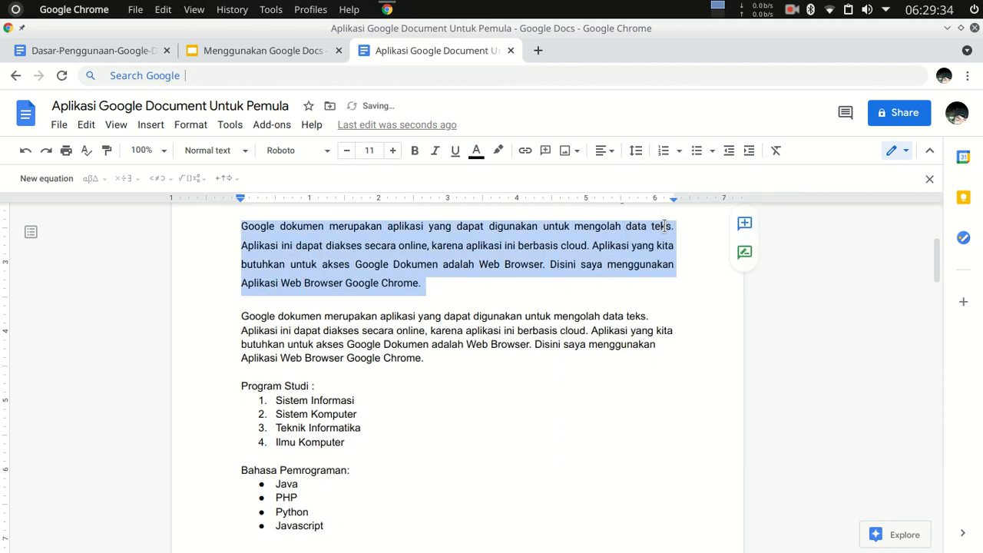
Undo the accidental numbering of the justified paragraph and set its line spacing to double.
left_click(665, 153)
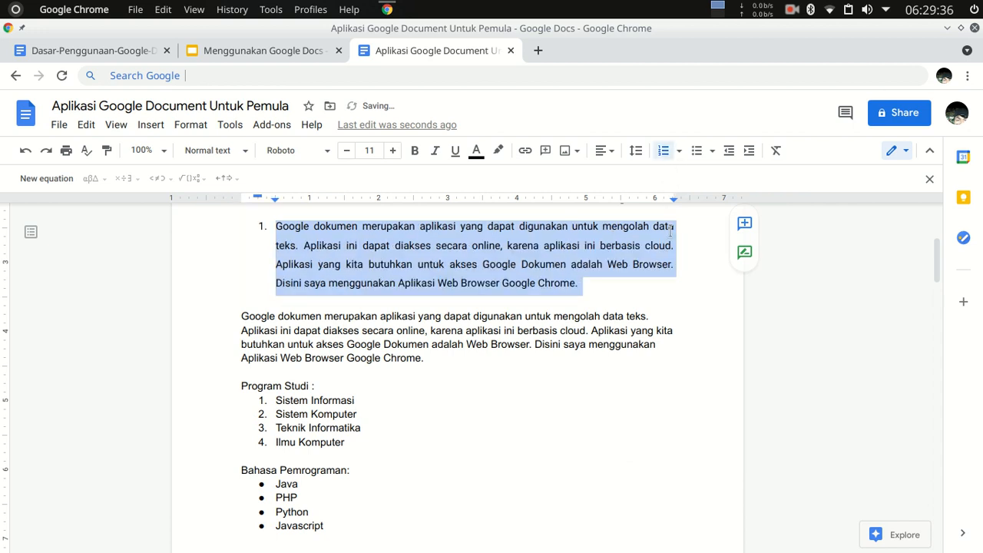
key("ctrl+z")
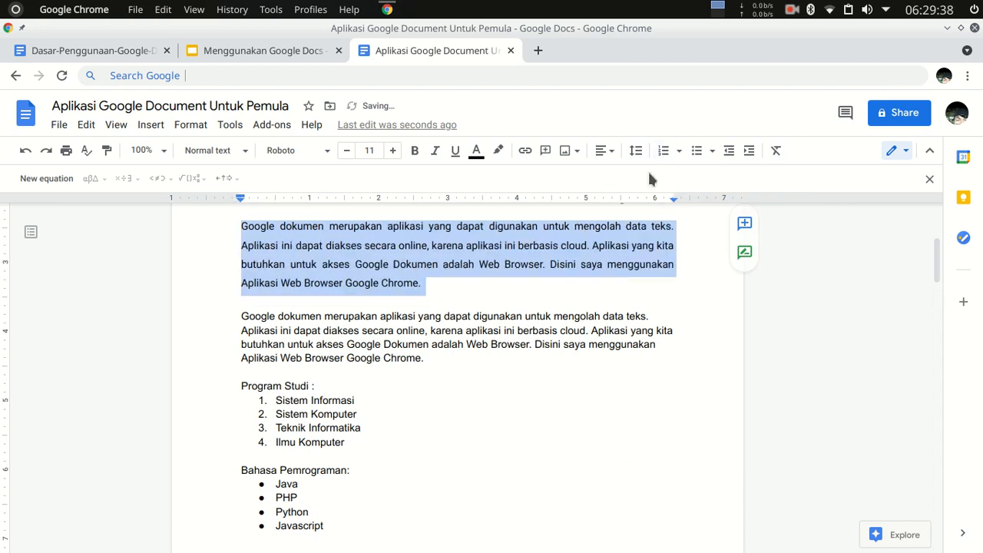
left_click(636, 154)
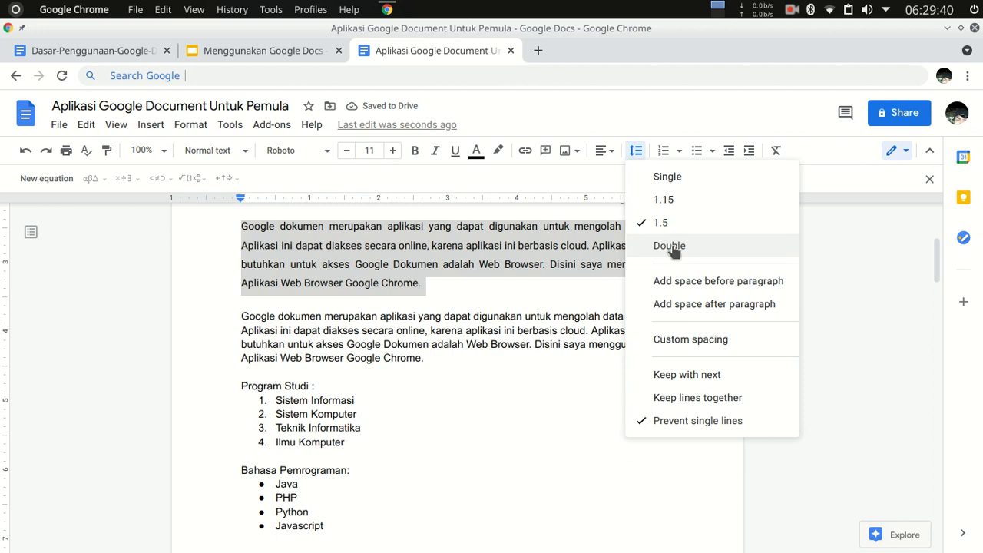
left_click(674, 247)
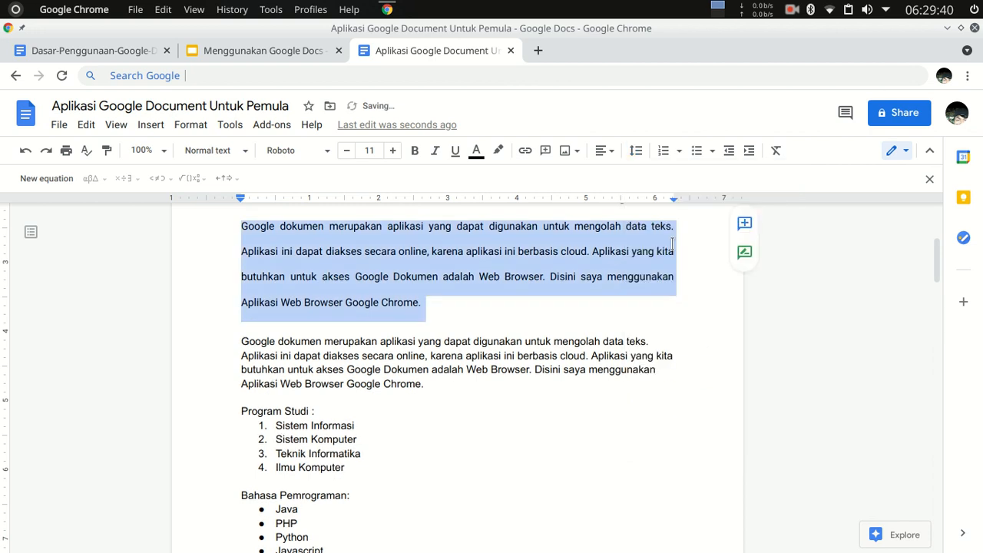
Set the line spacing of the justified paragraph to single and deselect the text.
left_click(636, 152)
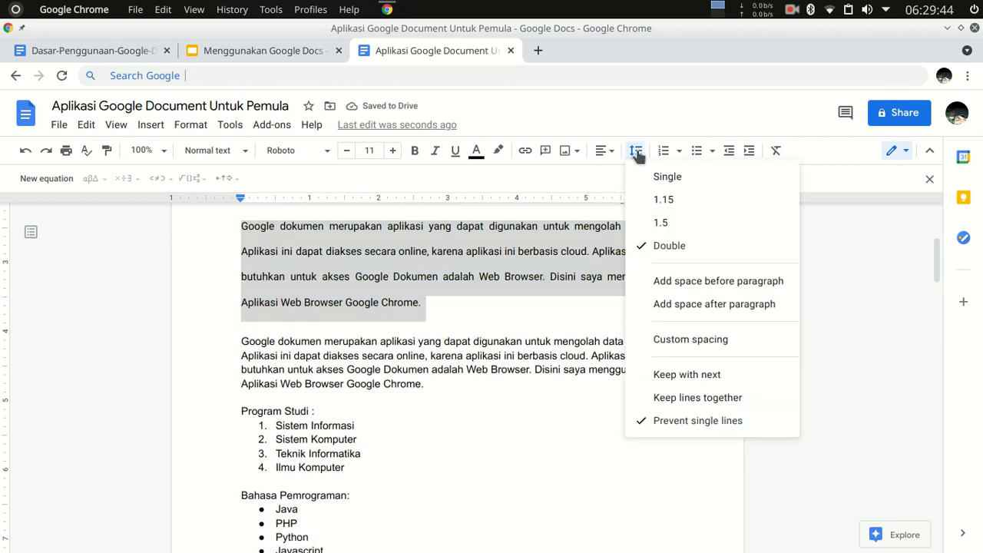
left_click(670, 178)
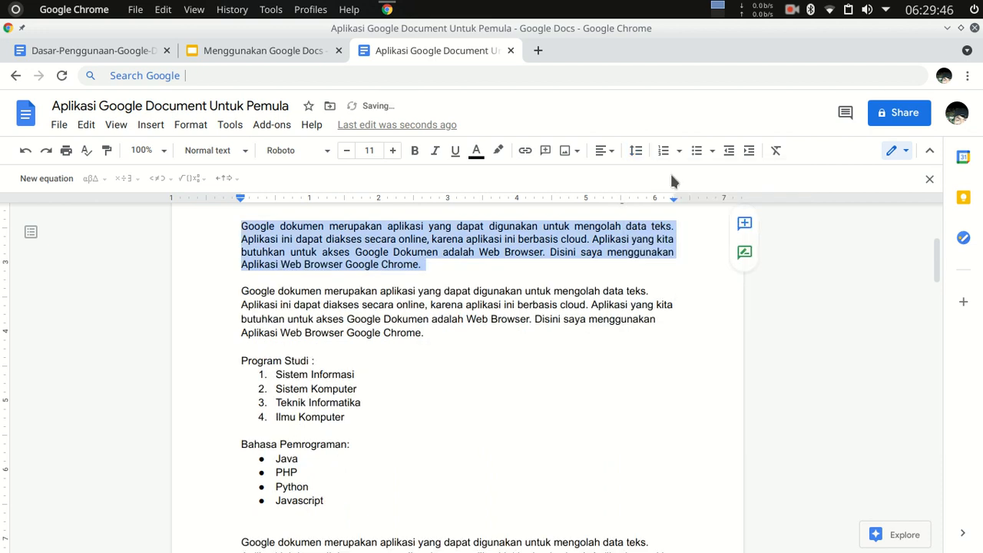
left_click(435, 266)
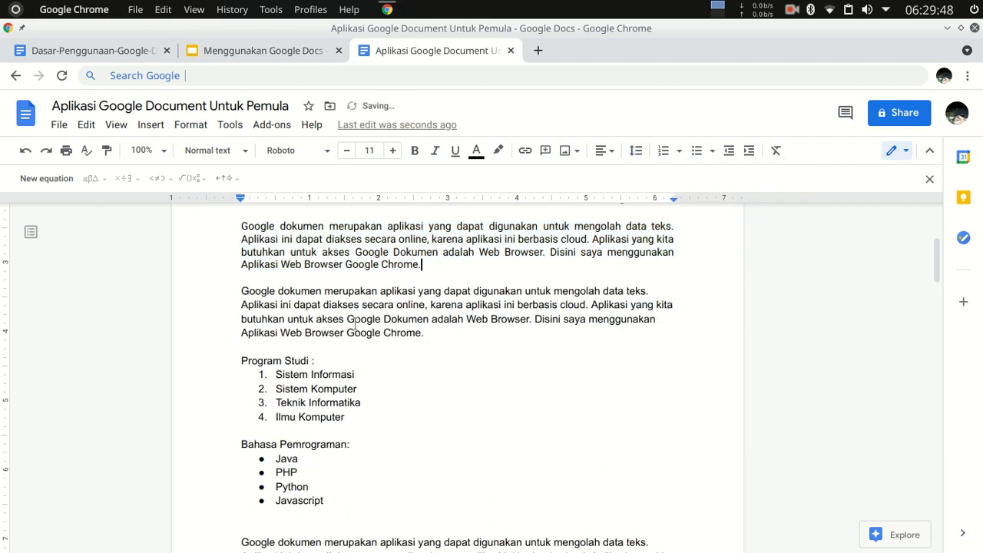
Examine the print preview of all pages and the available print destinations, and leave without printing.
scroll(296, 284, "up", 3)
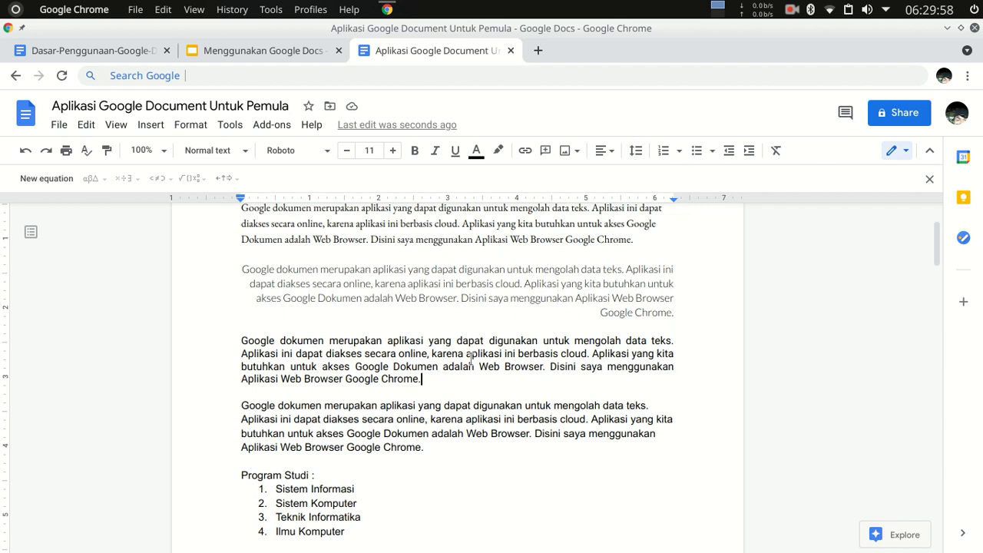
scroll(409, 414, "down", 1)
scroll(413, 437, "up", 3)
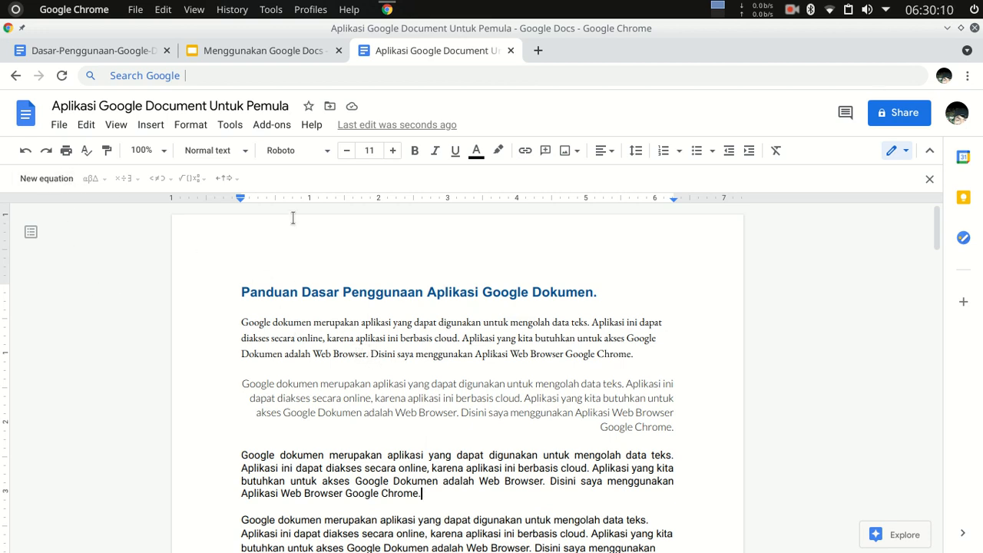
left_click(67, 152)
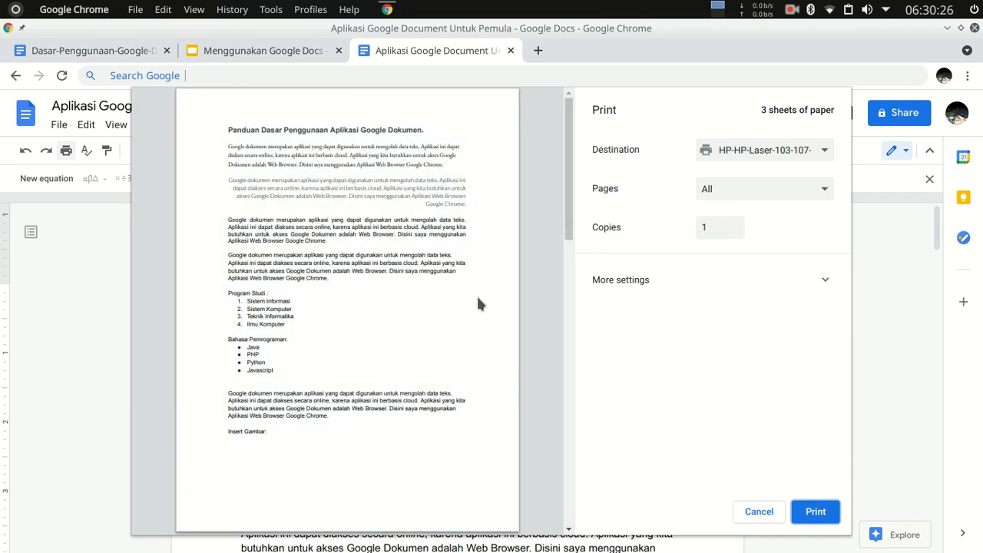
scroll(478, 303, "down", 9)
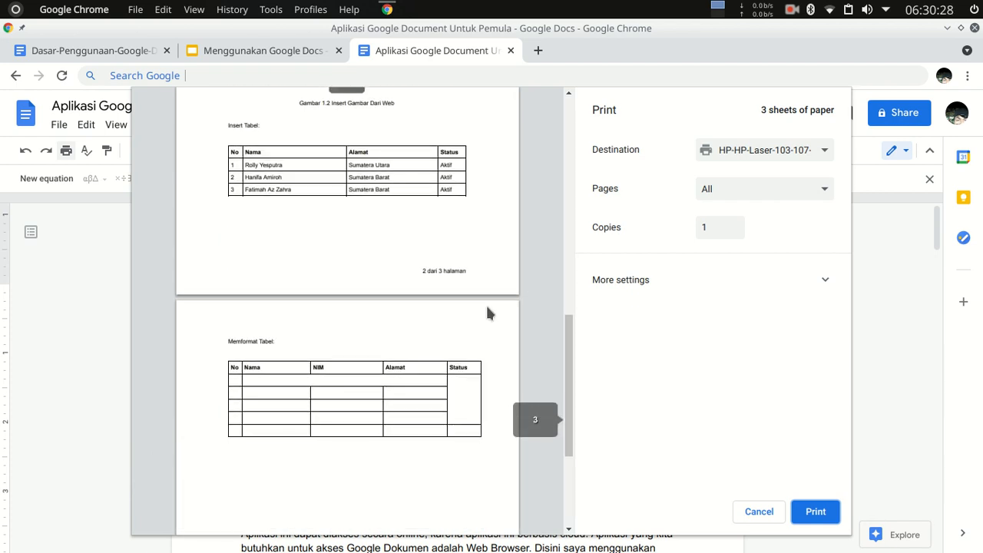
scroll(487, 315, "down", 3)
scroll(498, 369, "up", 4)
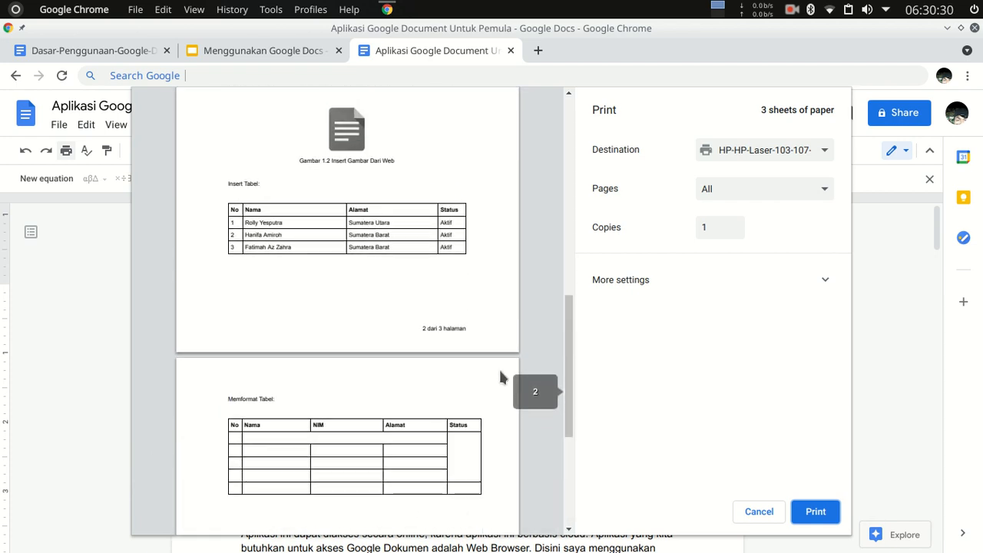
scroll(500, 376, "up", 5)
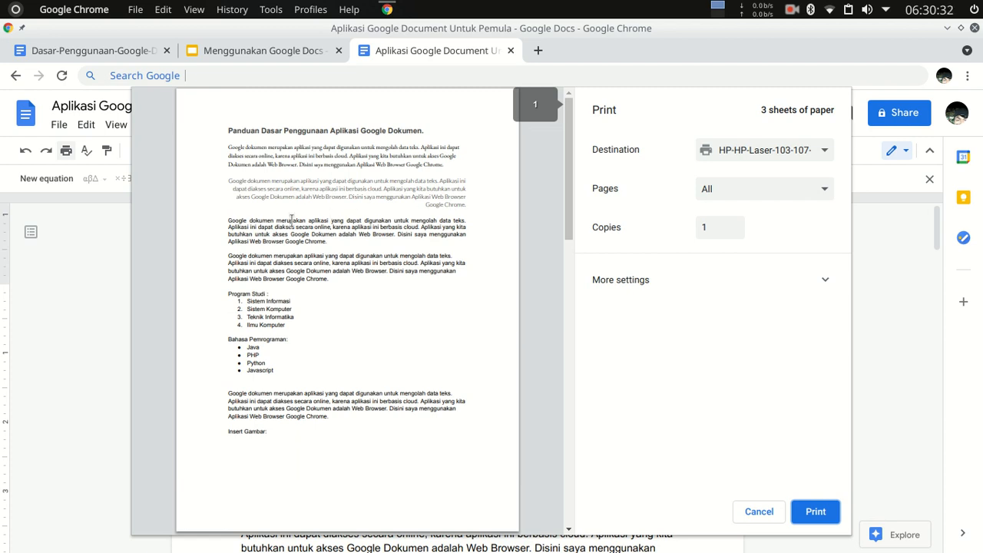
left_click(825, 152)
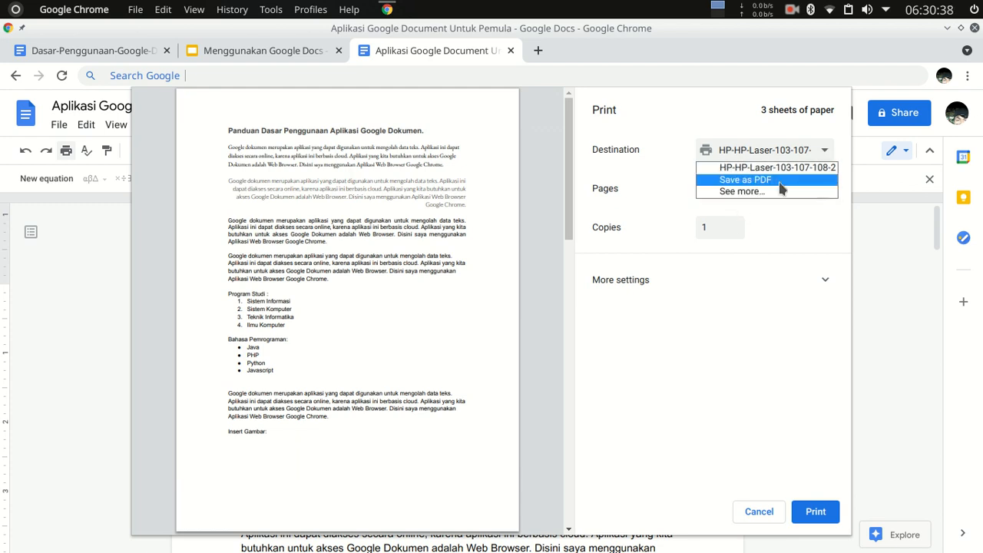
left_click(632, 227)
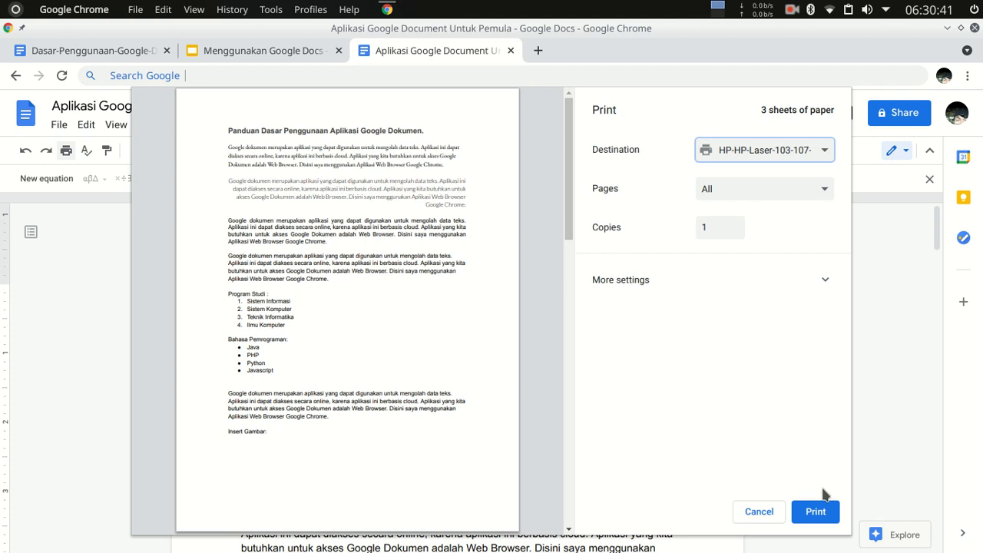
left_click(760, 512)
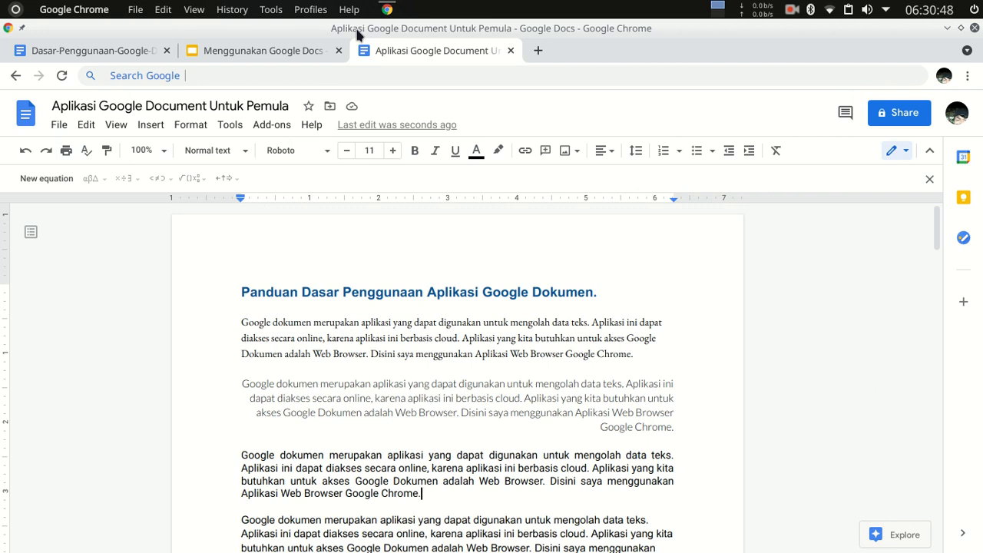
Download the document in Microsoft Word (.docx) format.
left_click(59, 126)
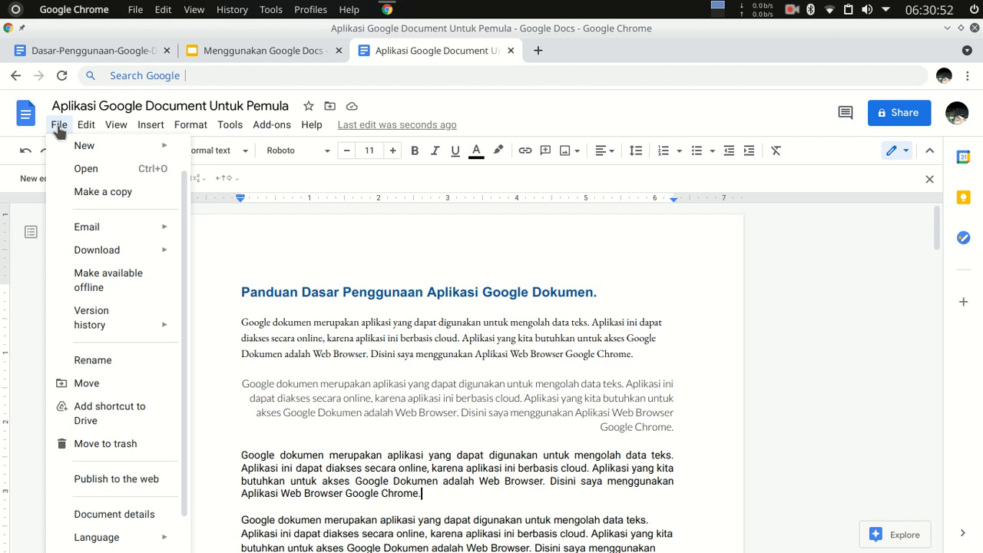
mouse_move(129, 250)
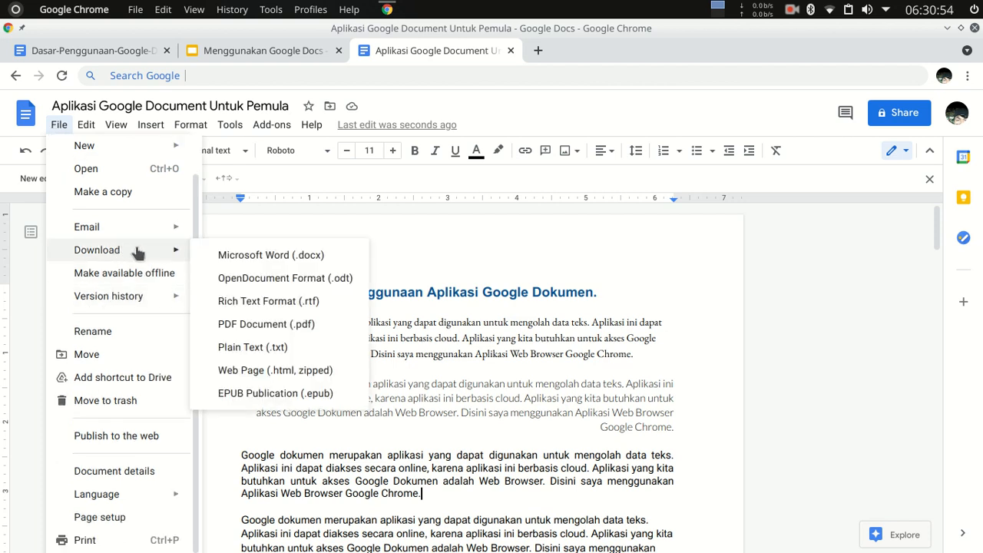
left_click(297, 256)
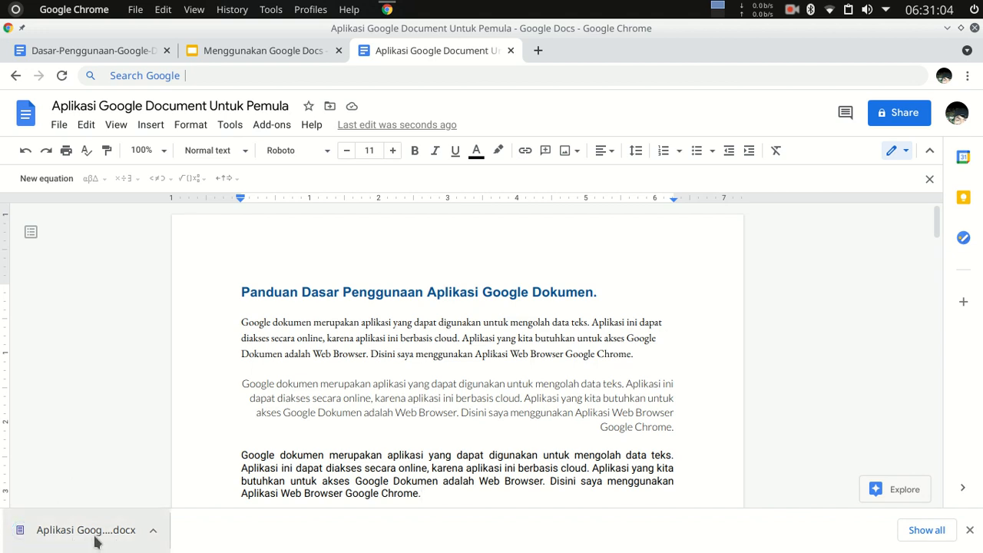
Show the downloaded "Aplikasi Google Document Untuk Pemula.docx" in the Dolphin file manager and cut the file.
left_click(156, 531)
left_click(236, 484)
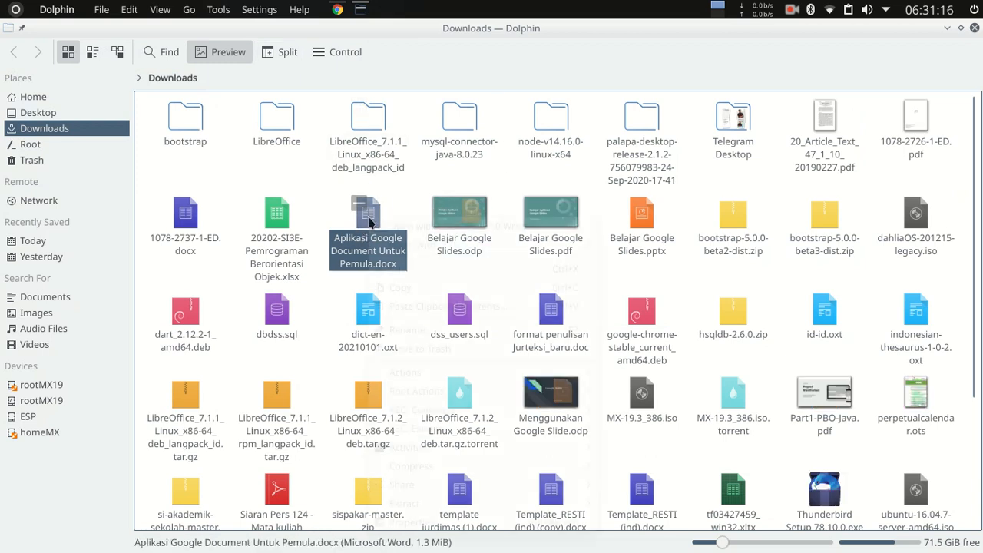
right_click(370, 222)
left_click(422, 278)
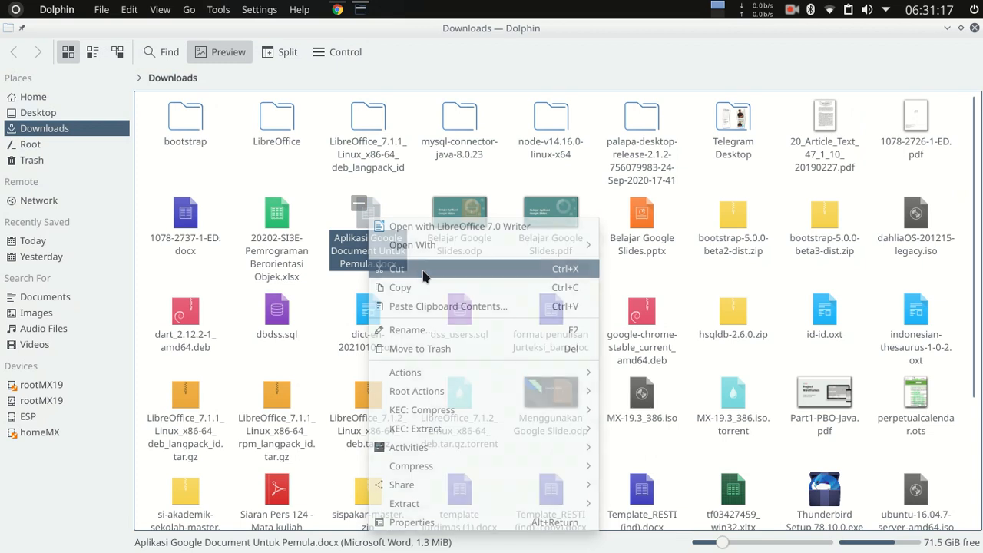
Create a new folder named "Google Docs" in the Downloads folder.
left_click(221, 167)
right_click(220, 167)
mouse_move(259, 173)
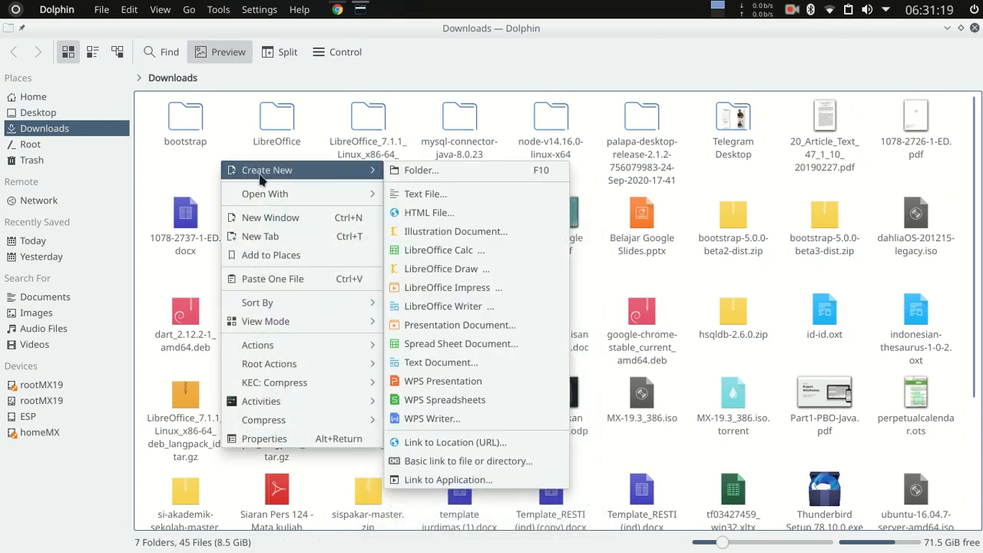
left_click(453, 175)
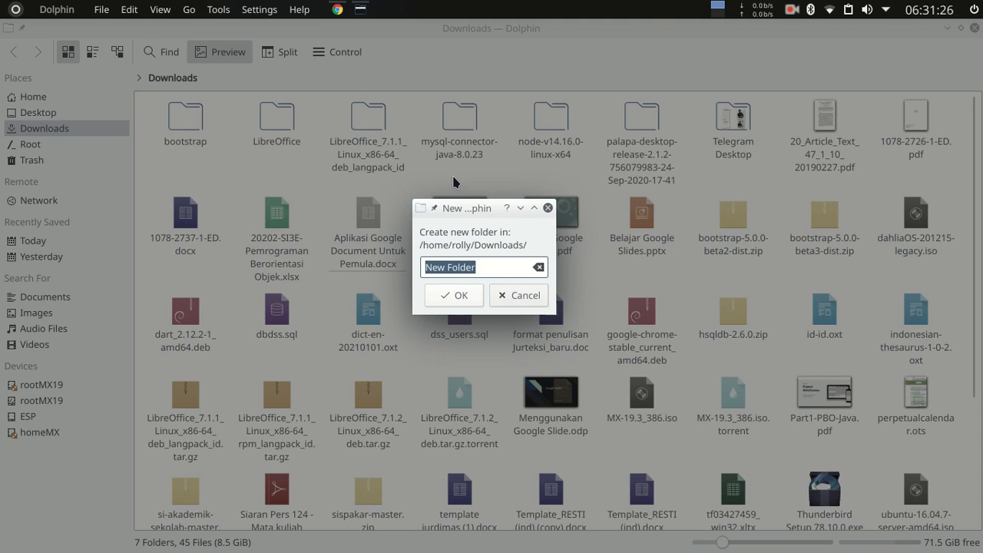
type("G")
key("BackSpace")
type("Google Docs")
key("Return")
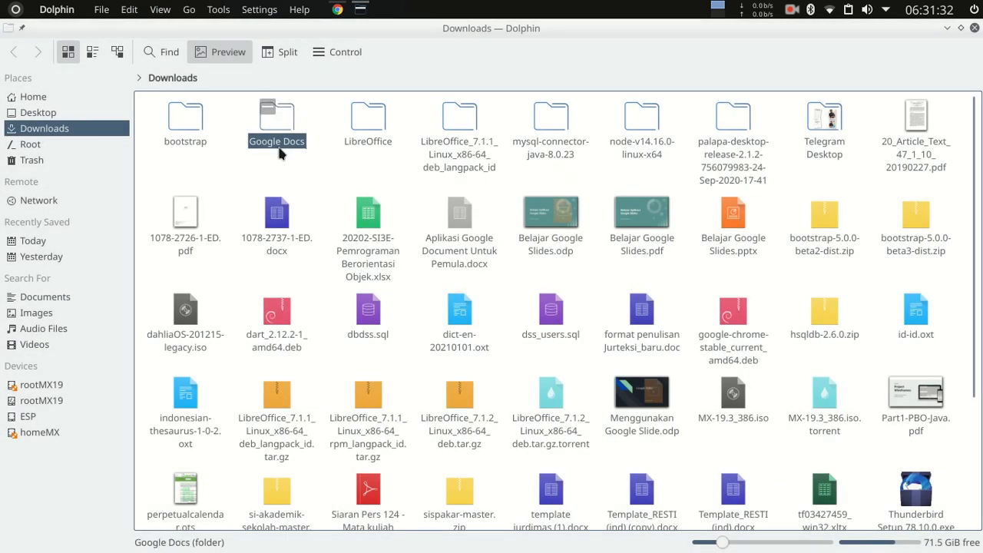
Paste the cut .docx file into the "Google Docs" folder and return to the document in Google Chrome.
double_click(277, 124)
right_click(260, 149)
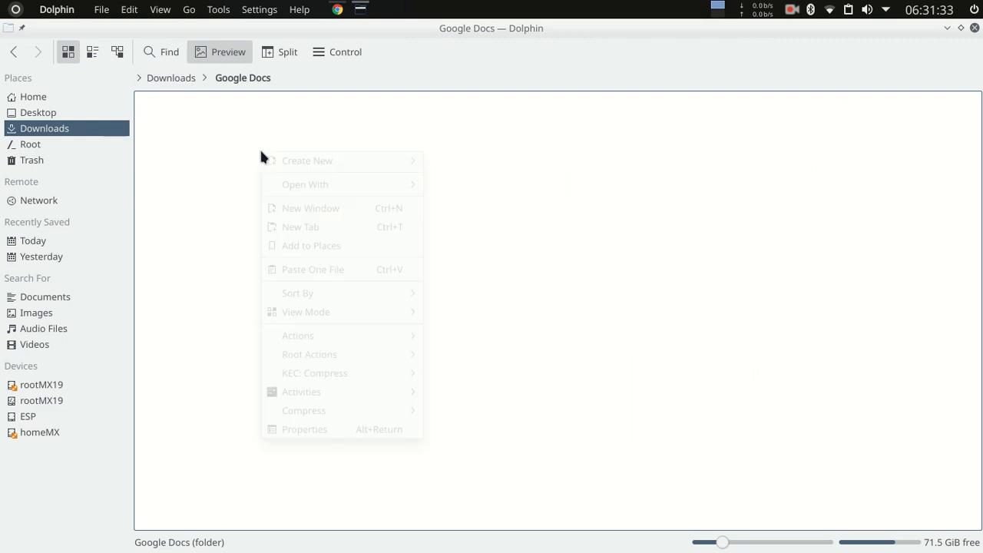
left_click(354, 269)
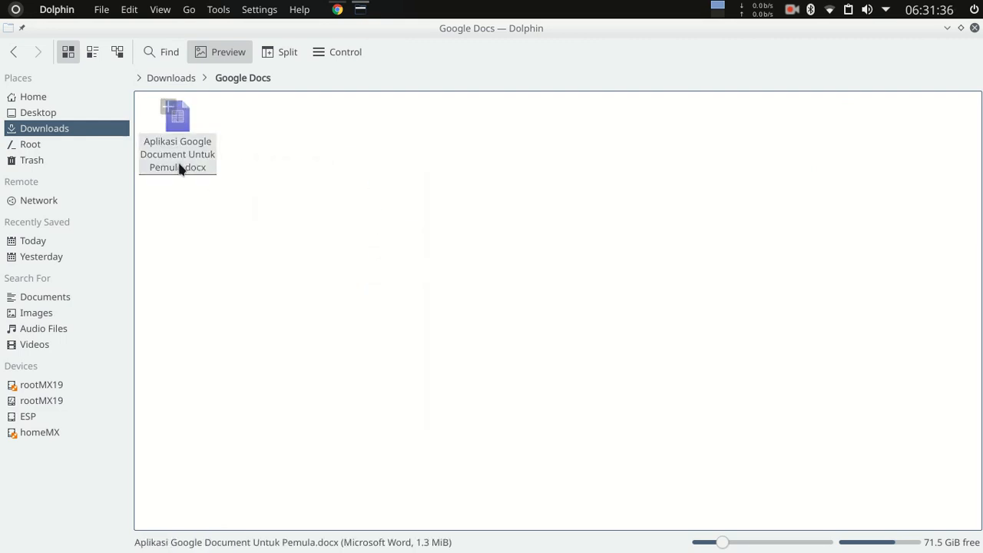
left_click(338, 9)
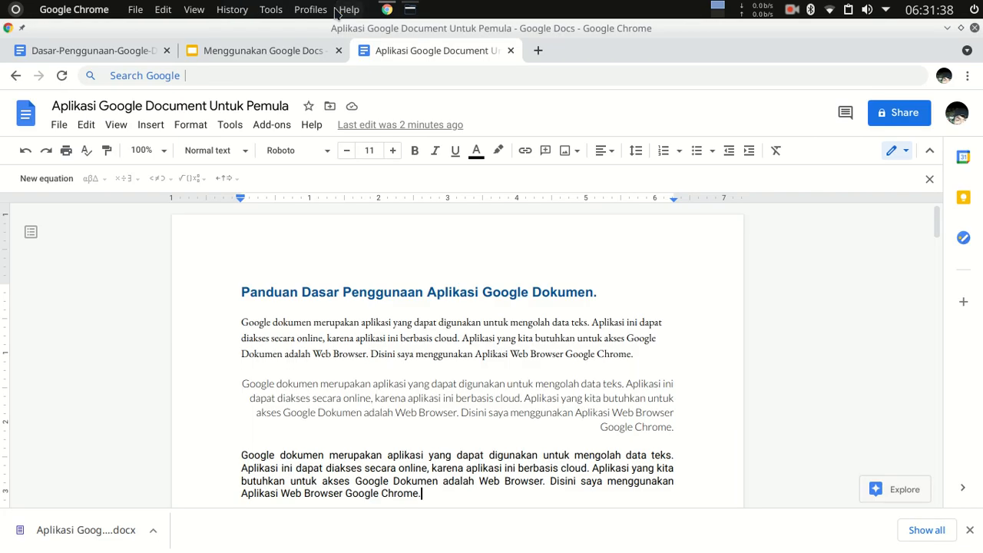
Download the document in OpenDocument Format (.odt).
left_click(60, 125)
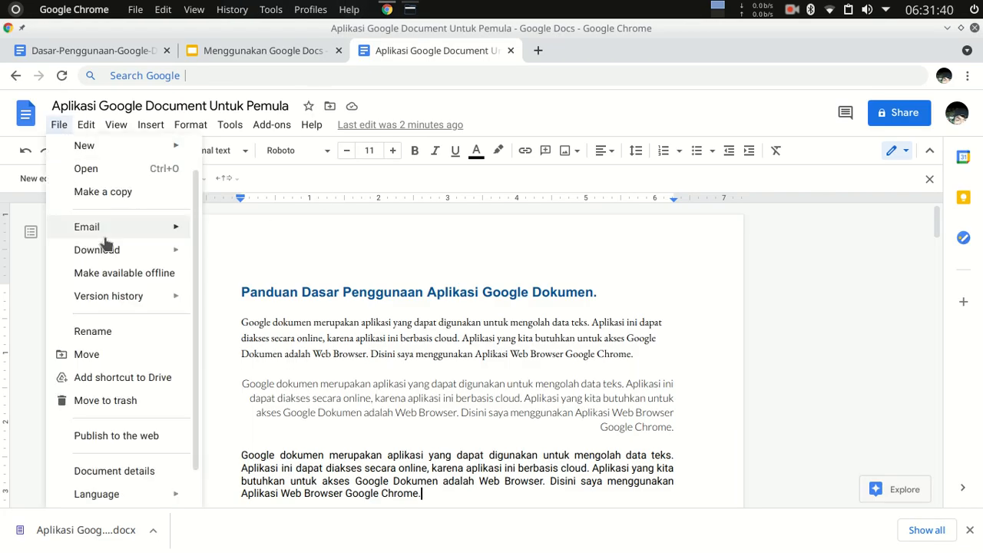
mouse_move(154, 252)
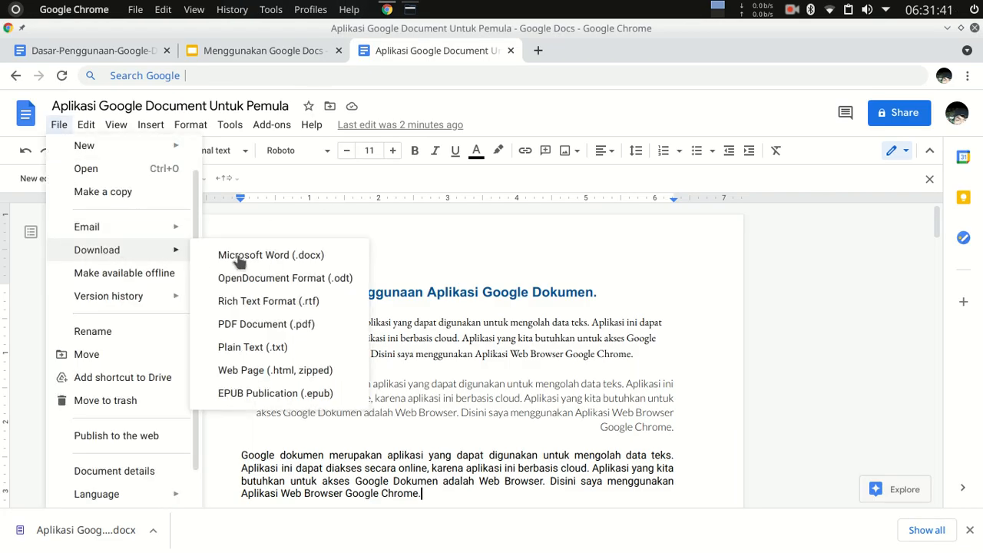
left_click(324, 278)
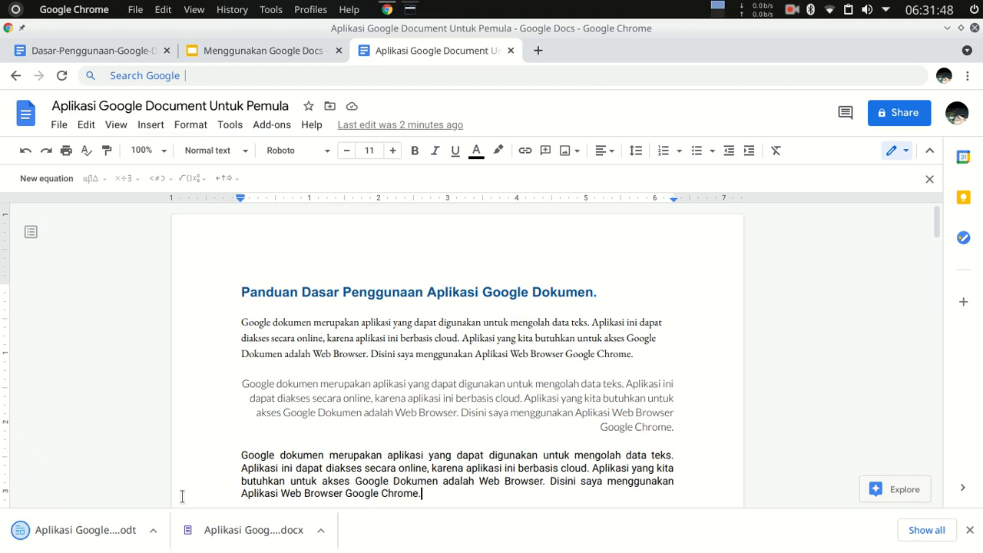
Switch to Dolphin, move "Aplikasi Google Document Untuk Pemula.odt" from Downloads into the "Google Docs" folder, and return to Downloads.
left_click(153, 531)
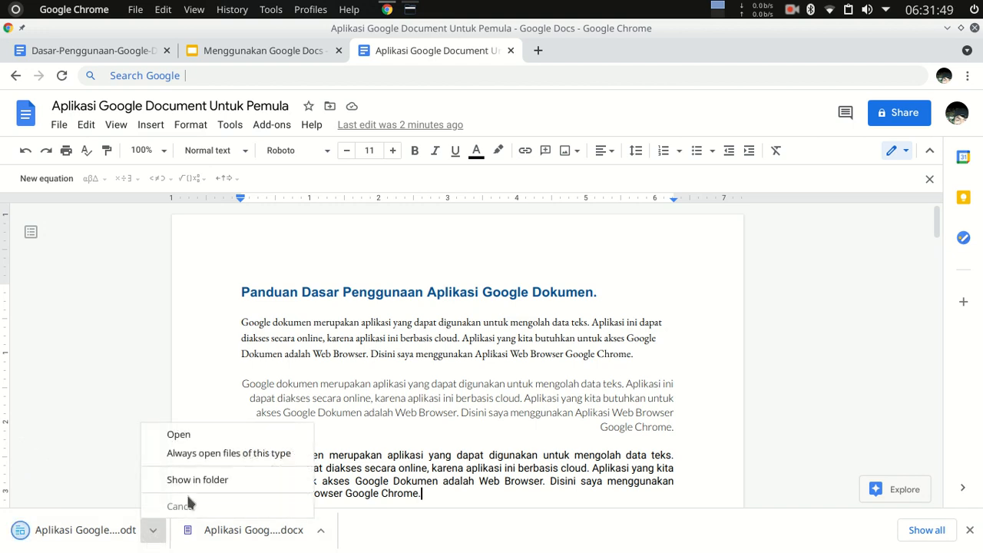
left_click(409, 10)
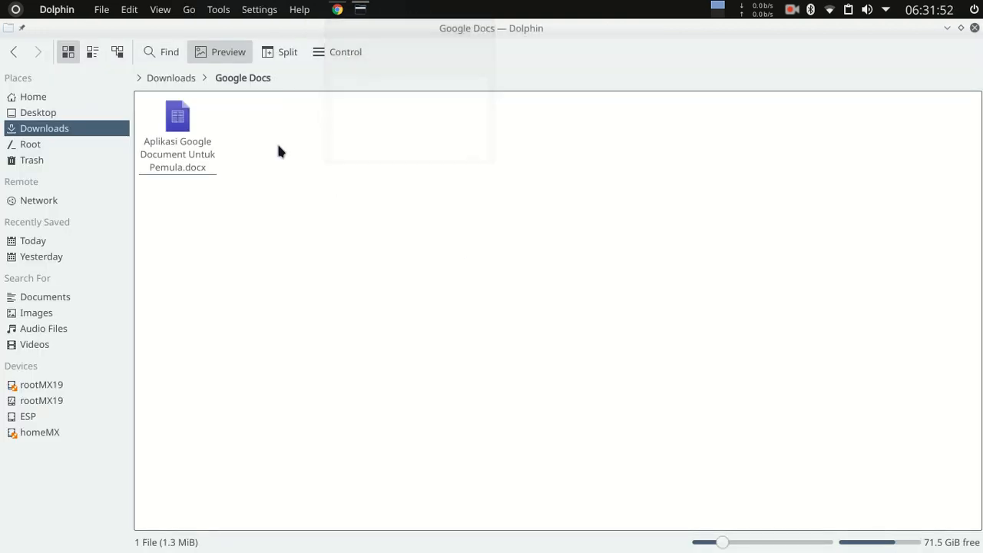
left_click(183, 80)
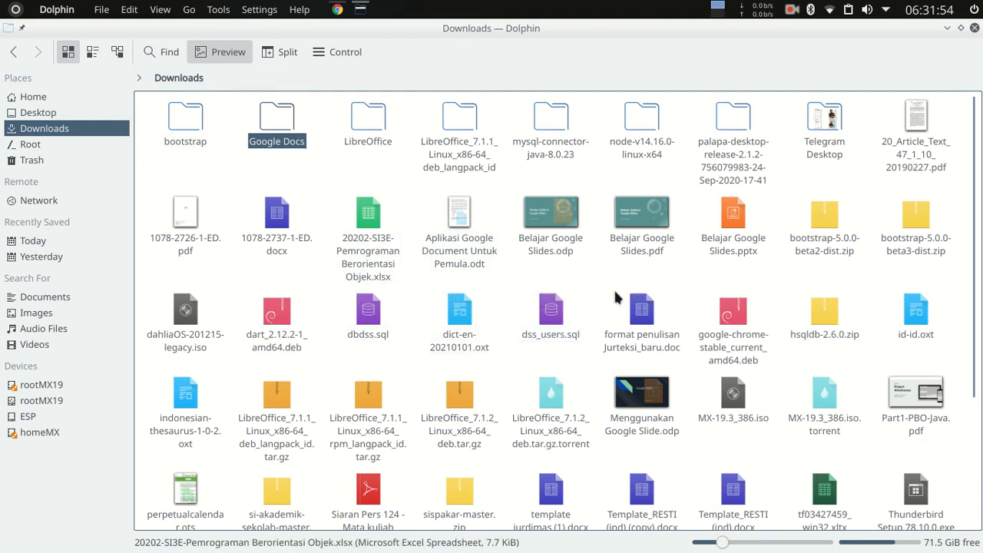
right_click(459, 219)
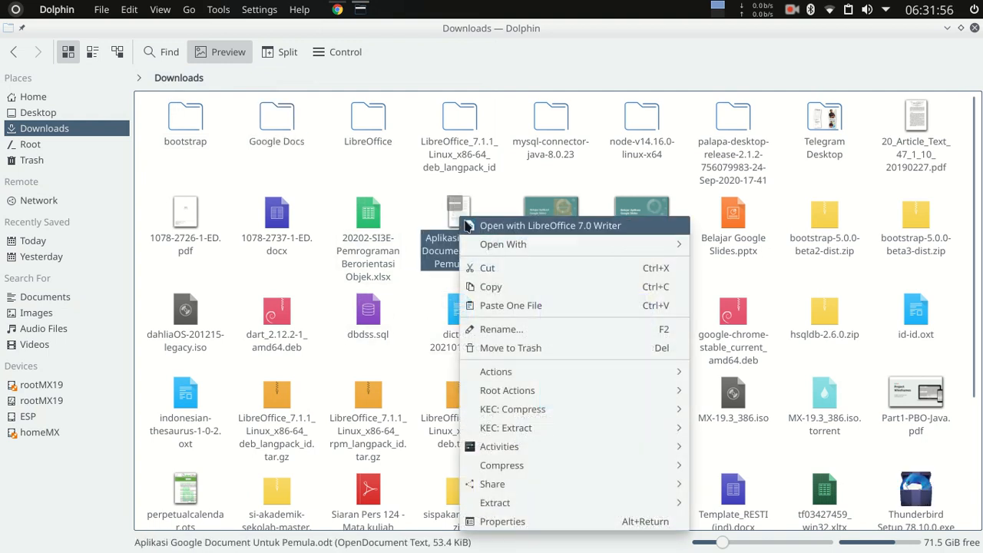
left_click(506, 274)
double_click(266, 136)
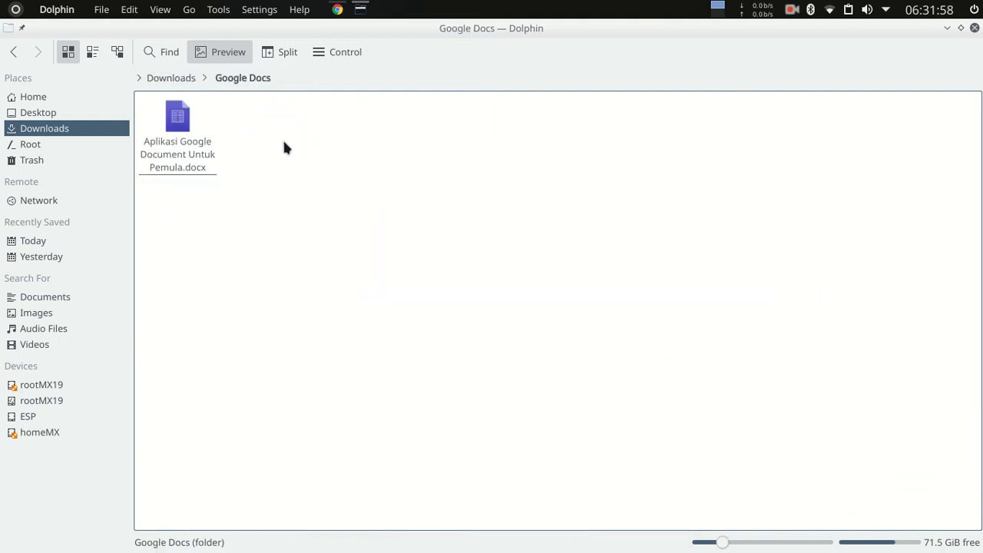
right_click(288, 150)
left_click(373, 269)
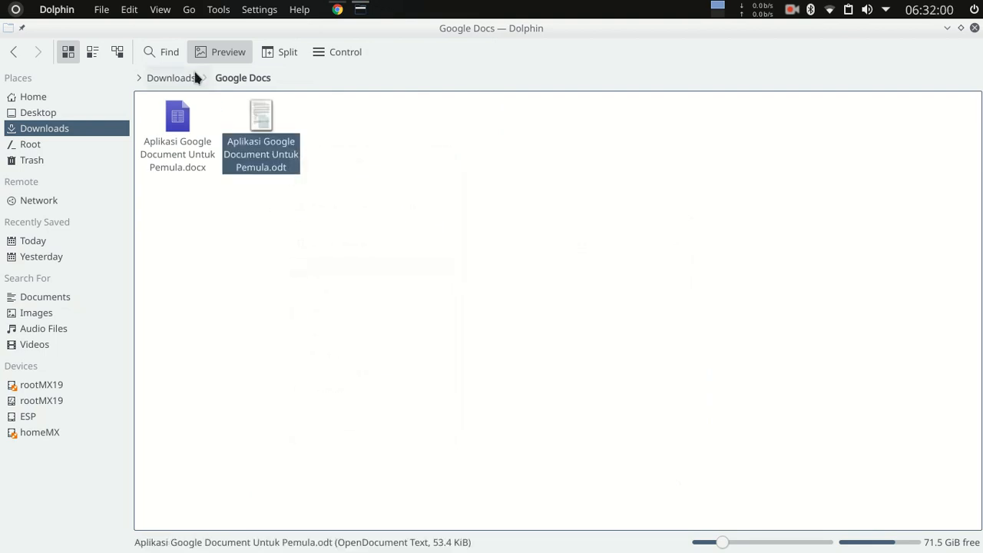
left_click(181, 79)
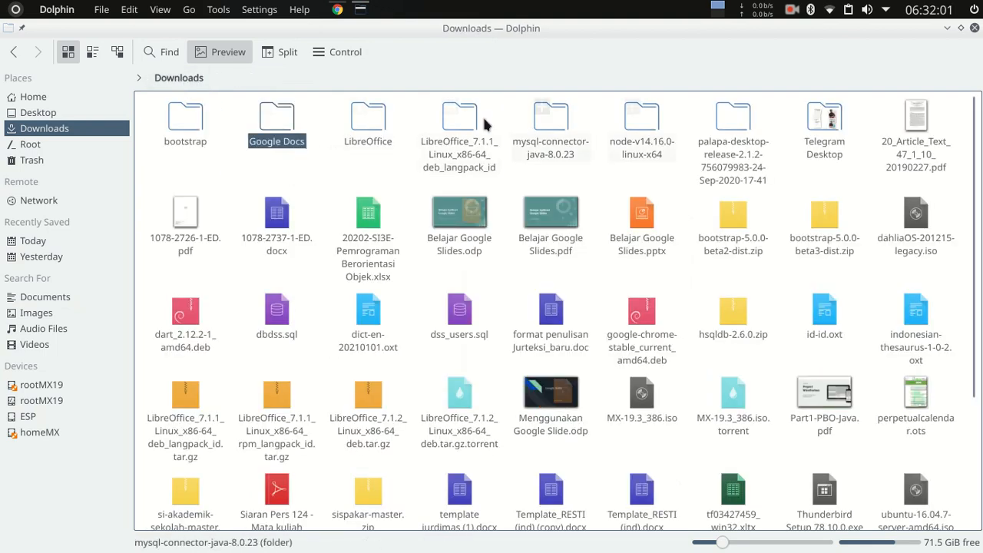
Switch to Google Chrome and download the document as a PDF Document (.pdf).
left_click(338, 9)
left_click(57, 126)
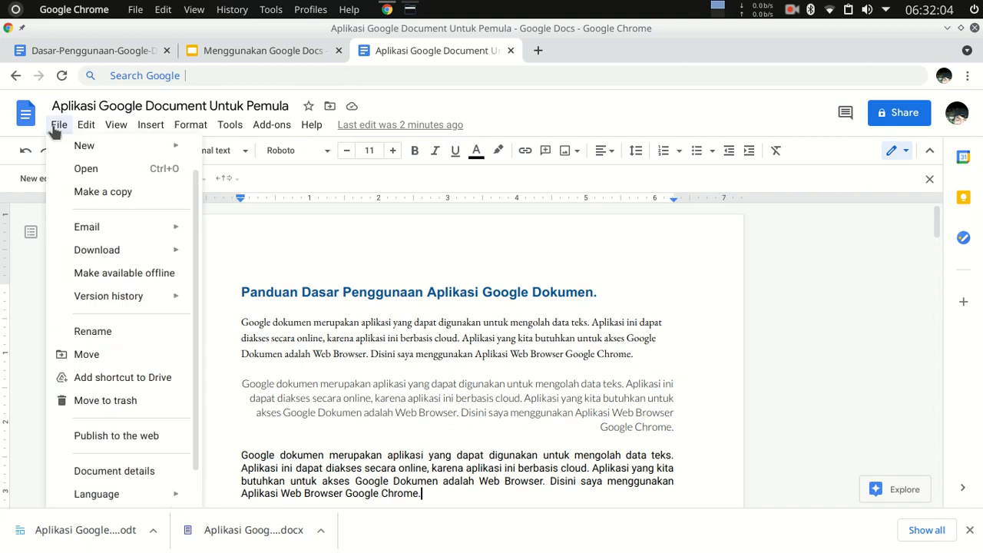
mouse_move(149, 249)
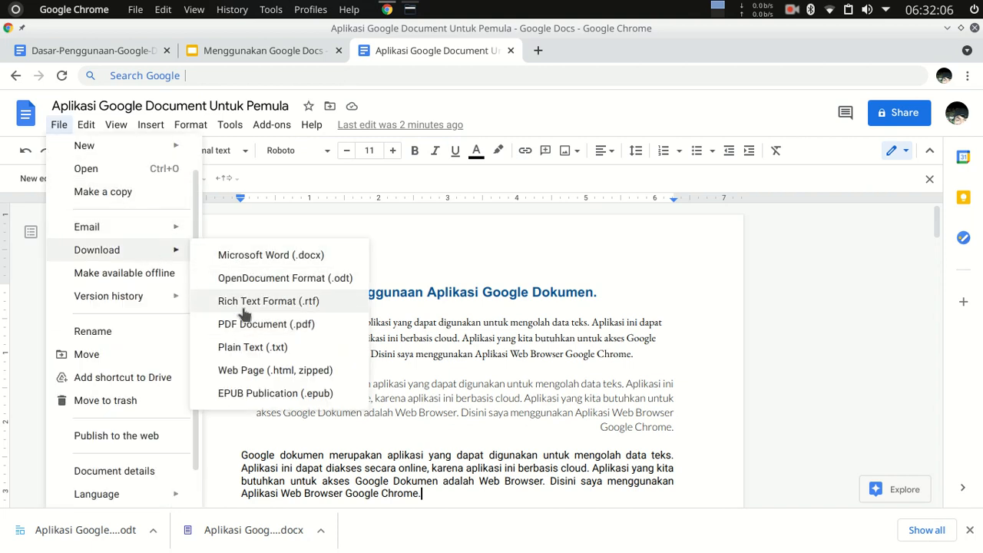
left_click(285, 326)
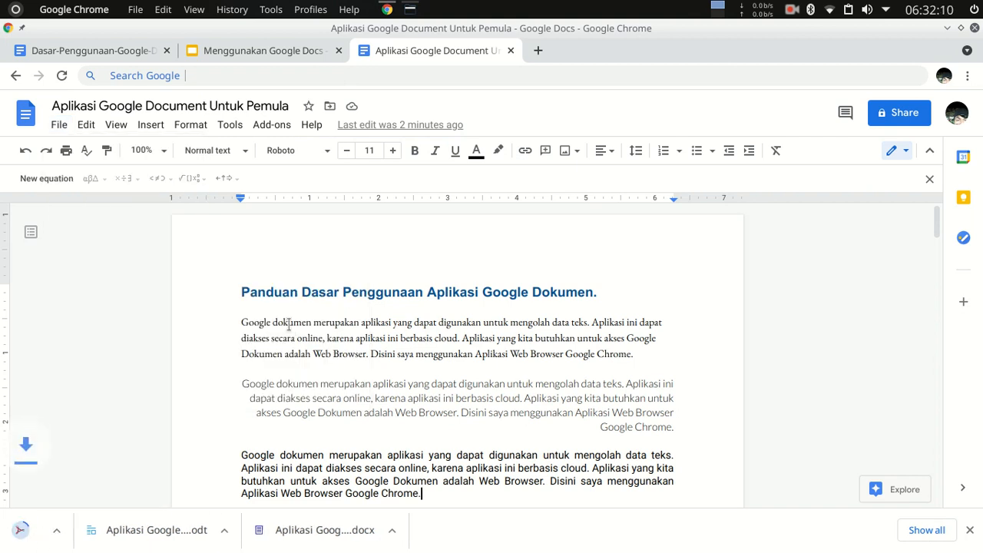
Switch to Dolphin, move "Aplikasi Google Document Untuk Pemula.pdf" into the "Google Docs" folder and open that folder.
left_click(410, 9)
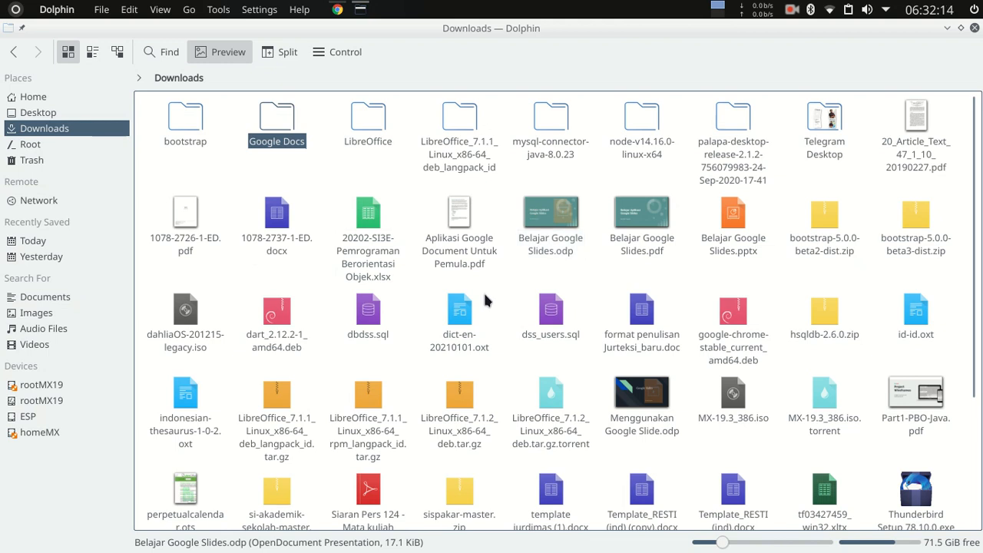
left_click_drag(461, 226, 278, 122)
left_click(322, 128)
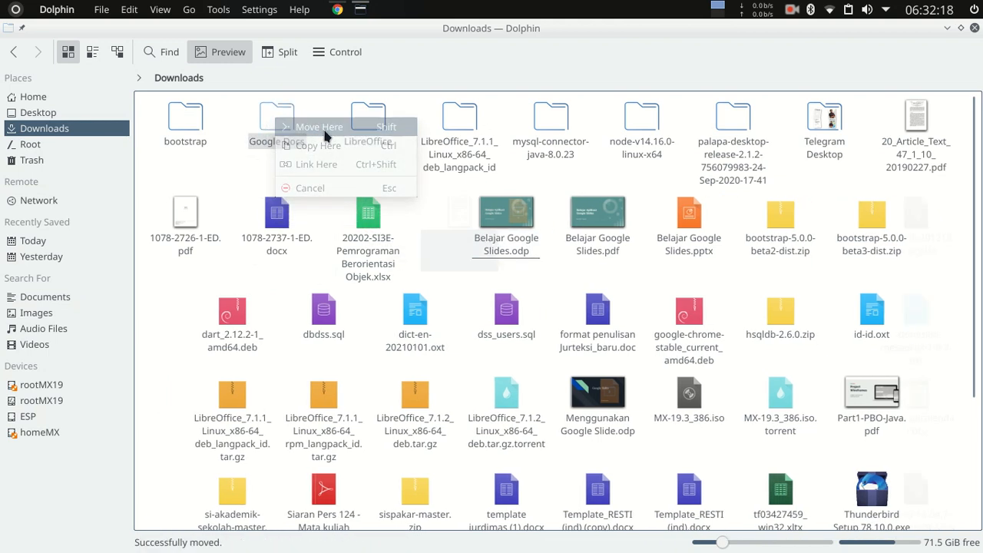
double_click(273, 116)
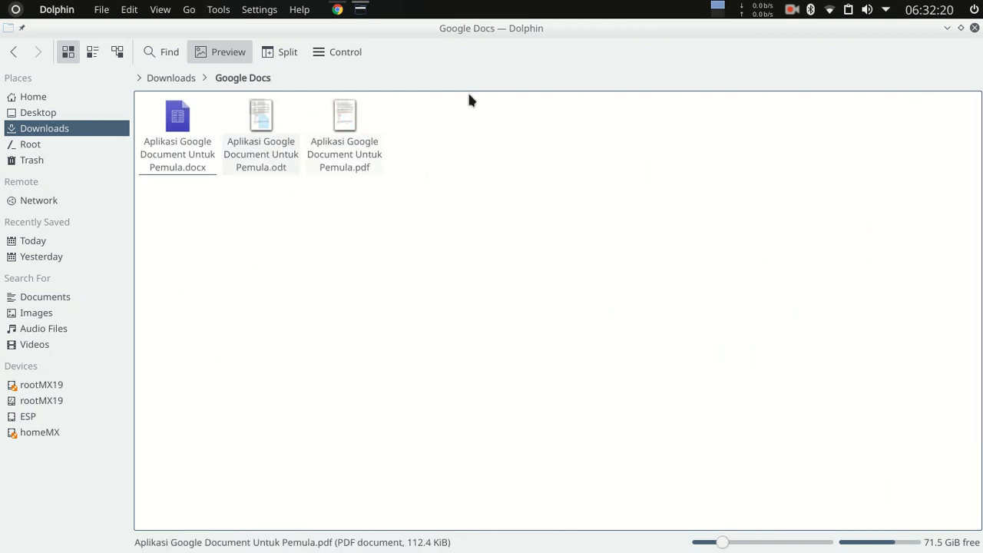
Switch to Google Chrome and download the document as an EPUB Publication (.epub).
left_click(338, 10)
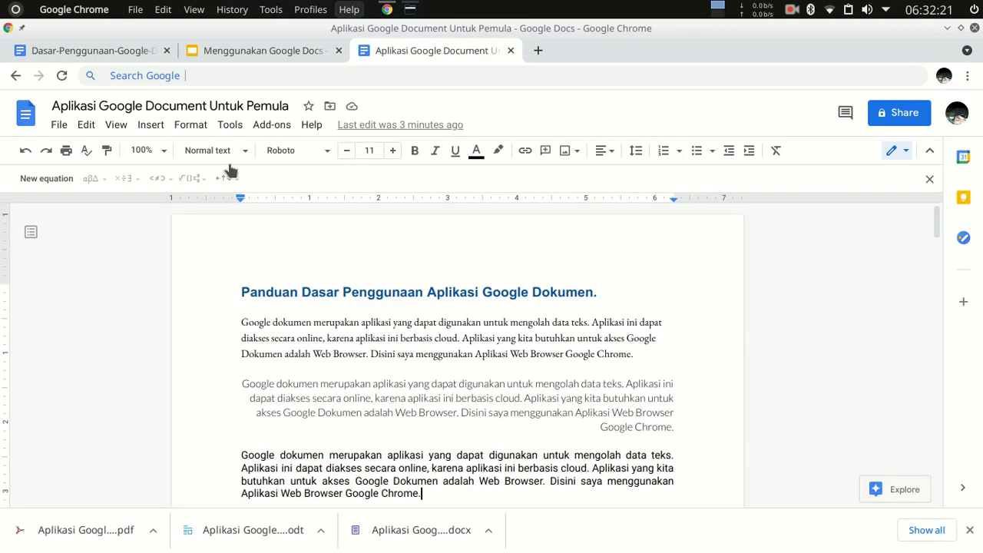
left_click(59, 125)
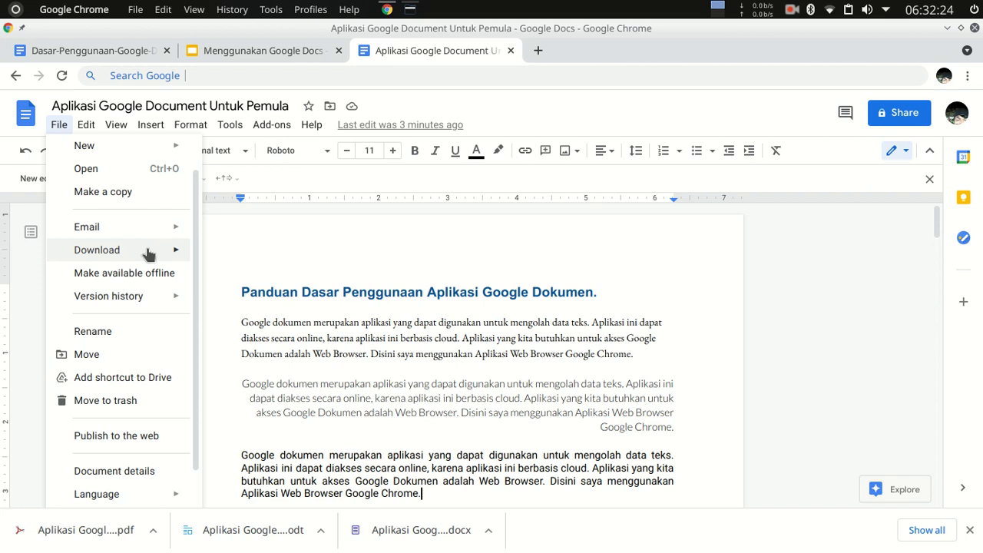
mouse_move(147, 257)
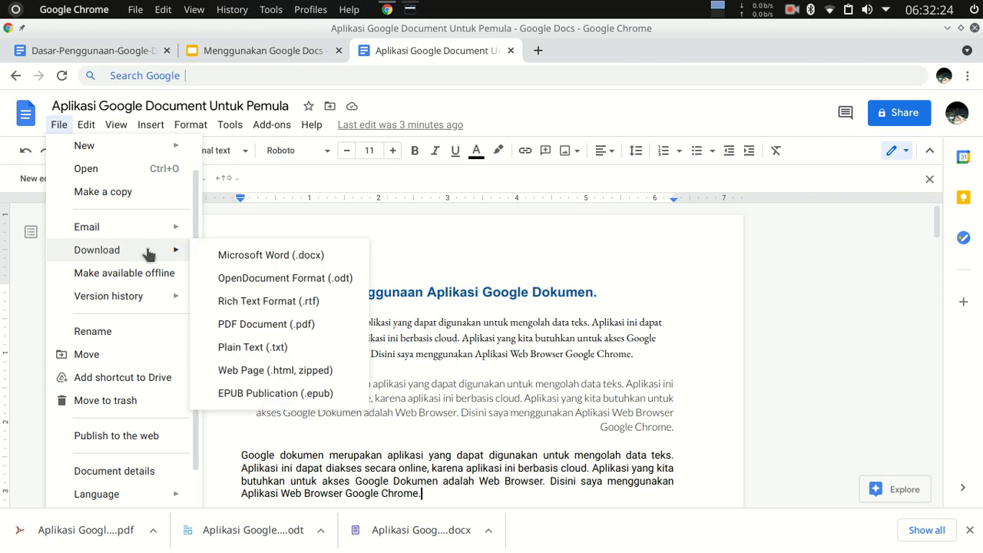
left_click(306, 394)
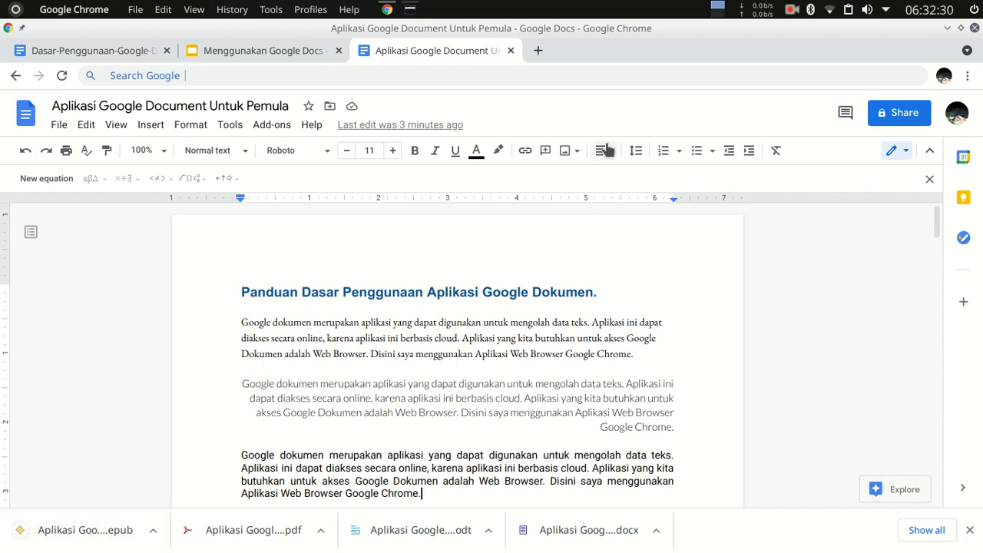
Switch to Dolphin and move "Aplikasi Google Document Untuk Pemula.epub" from Downloads into the "Google Docs" folder.
left_click(411, 9)
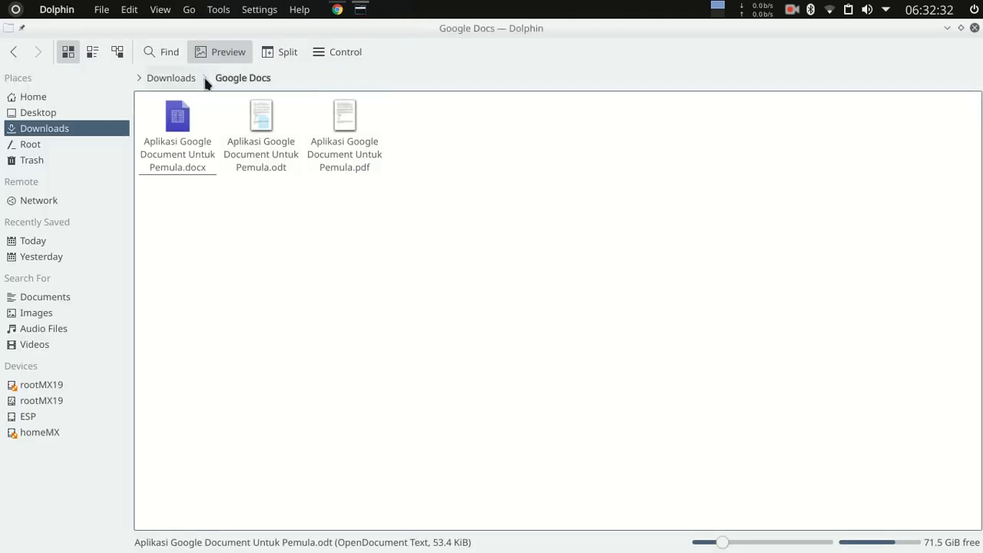
left_click(170, 78)
left_click_drag(465, 225, 275, 122)
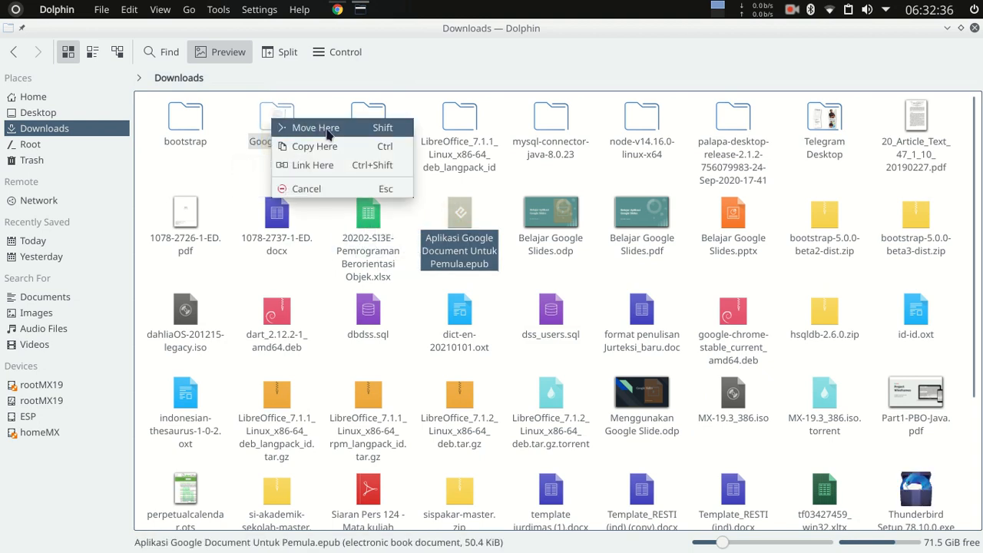
left_click(327, 129)
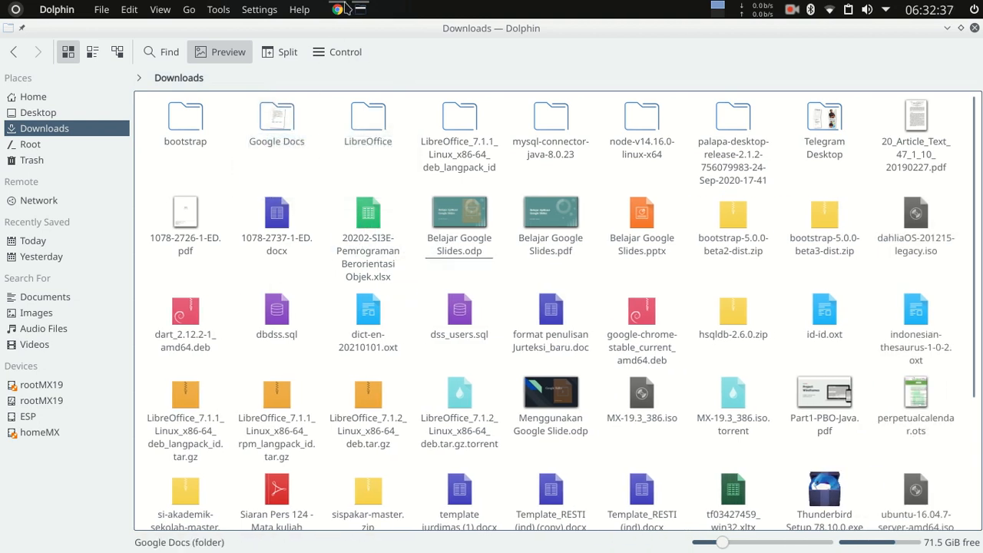
left_click(339, 10)
left_click(59, 125)
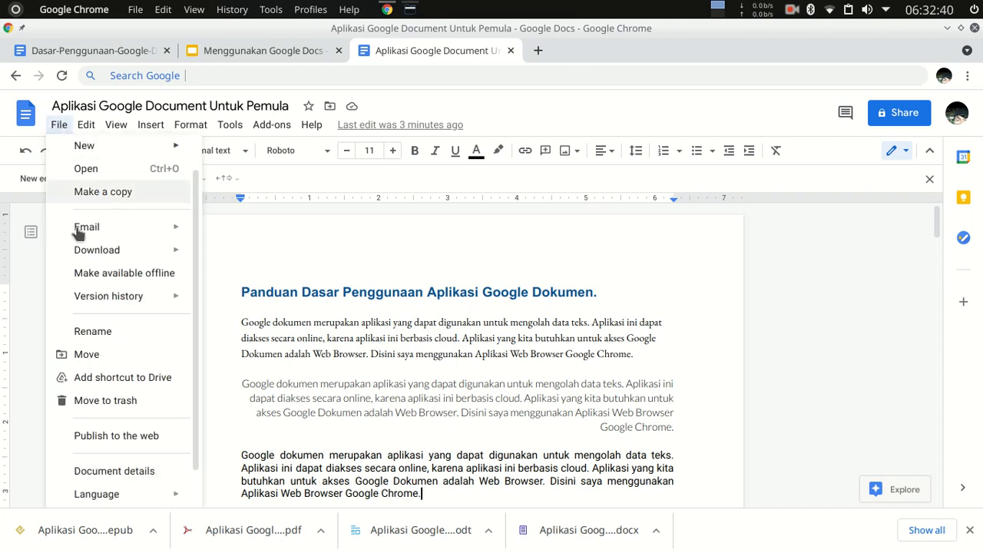
mouse_move(150, 250)
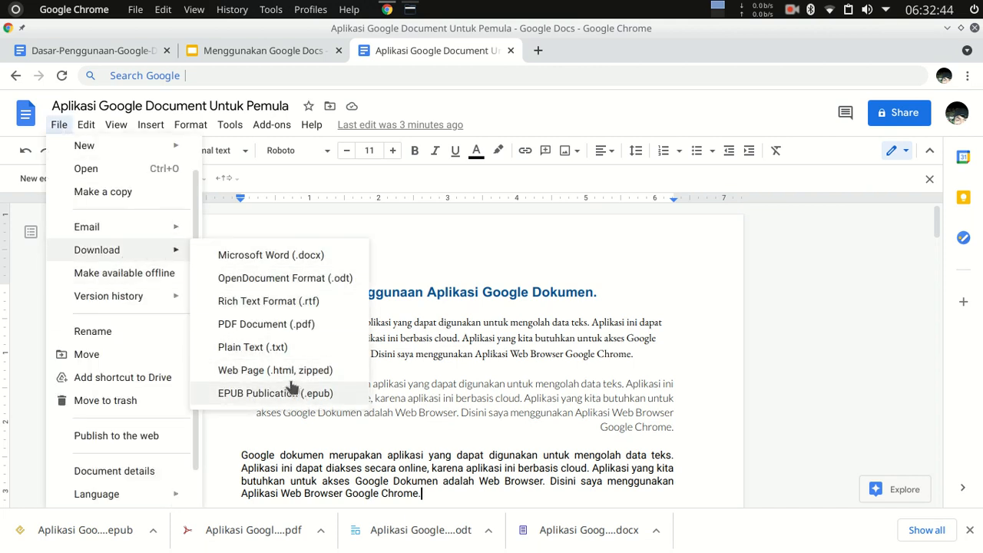
left_click(662, 250)
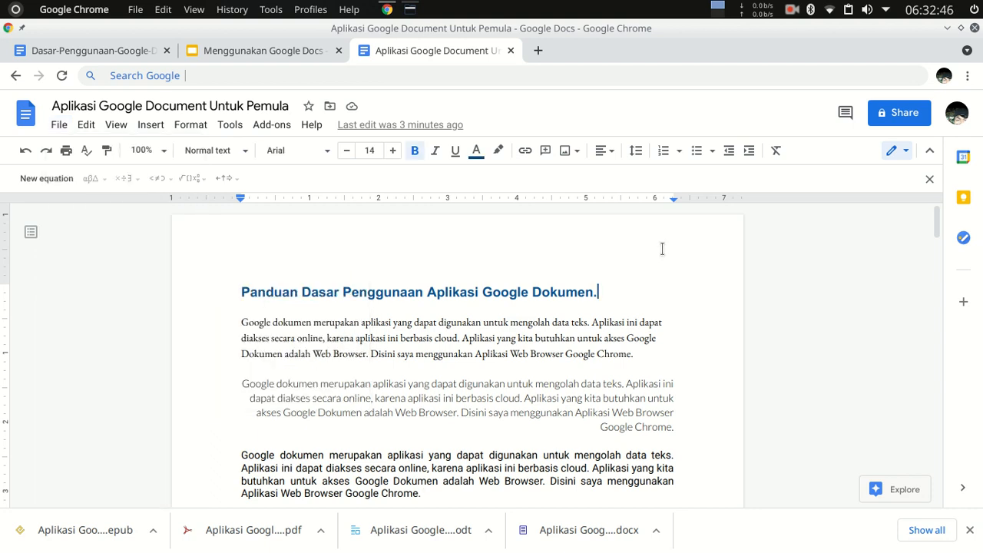
left_click(946, 29)
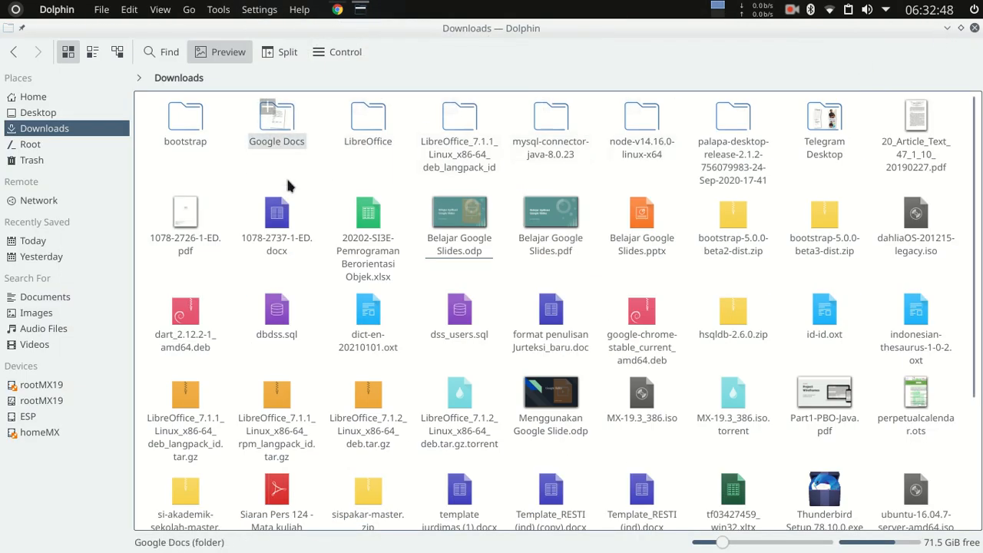
Open "Aplikasi Google Document Untuk Pemula.pdf" from the "Google Docs" folder with Document Viewer and maximise its window.
left_click(286, 136)
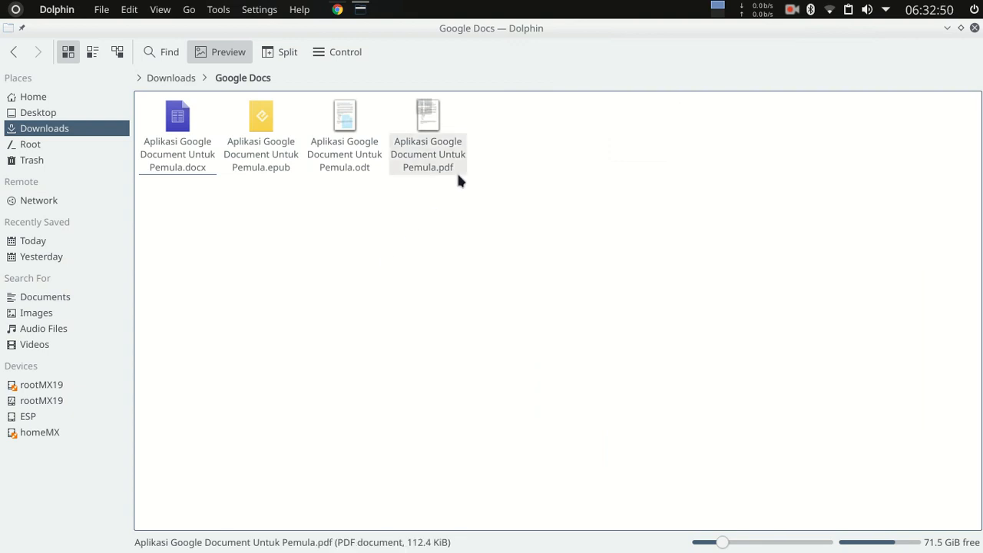
right_click(430, 134)
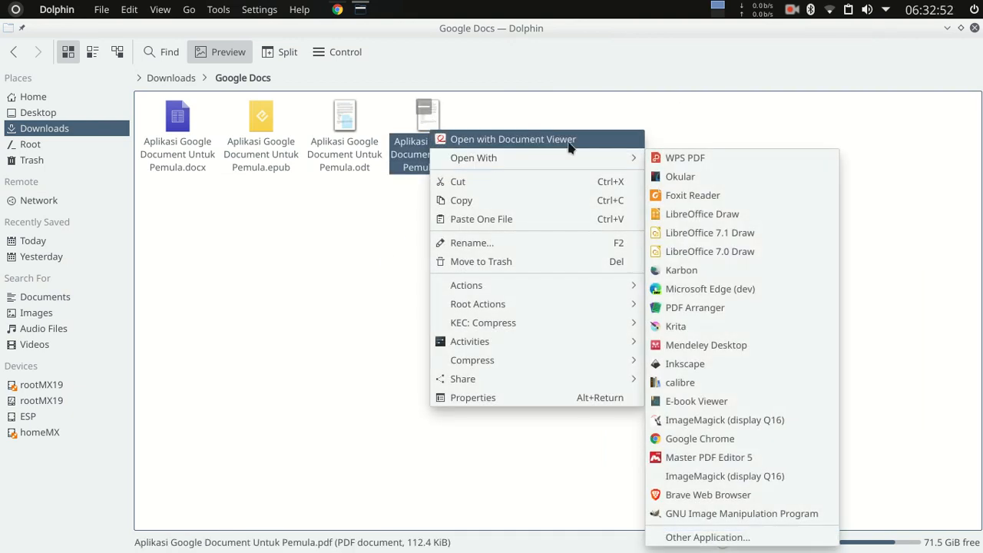
left_click(566, 138)
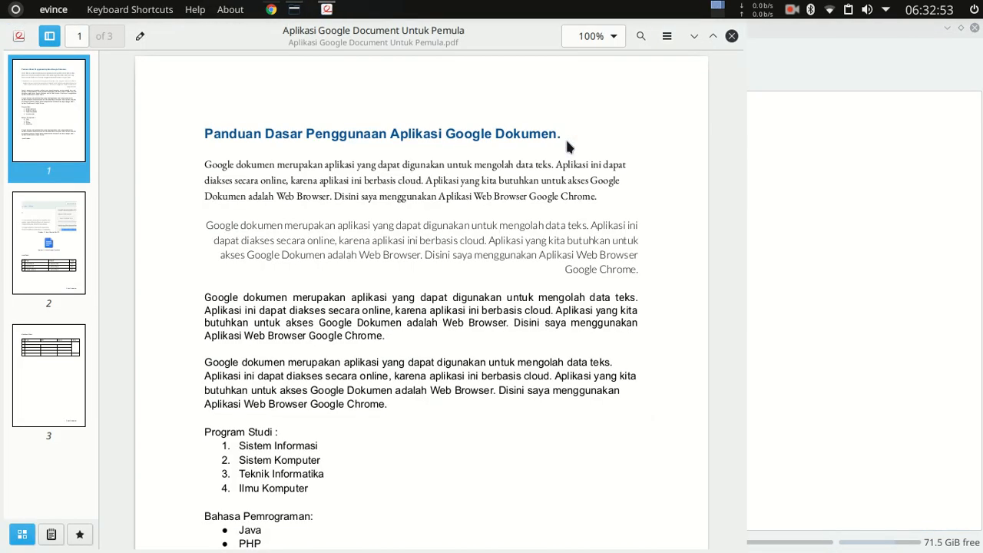
left_click(714, 37)
Examine the exported PDF's text formatting, lists, images, tables and page numbers across its pages.
scroll(461, 254, "down", 10)
scroll(500, 315, "up", 3)
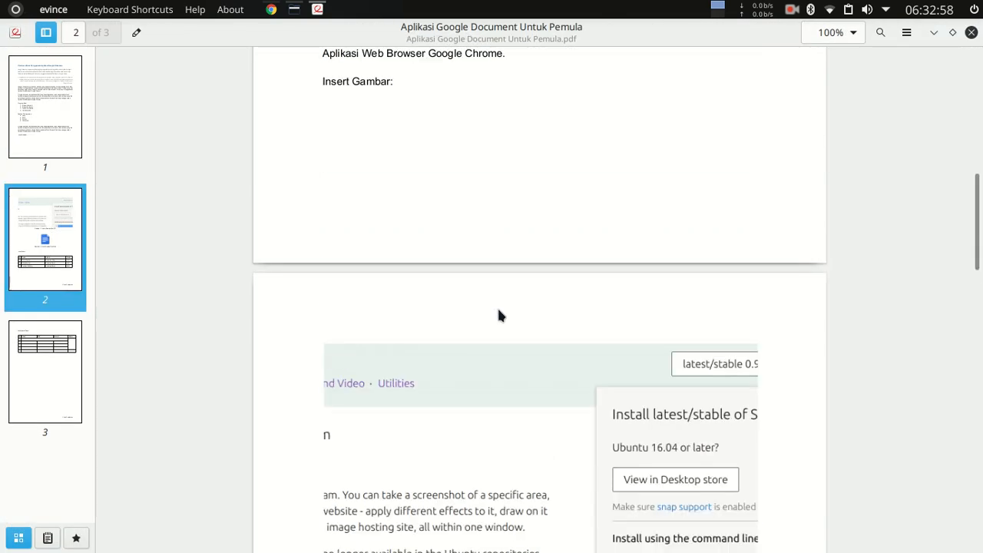
scroll(499, 315, "down", 10)
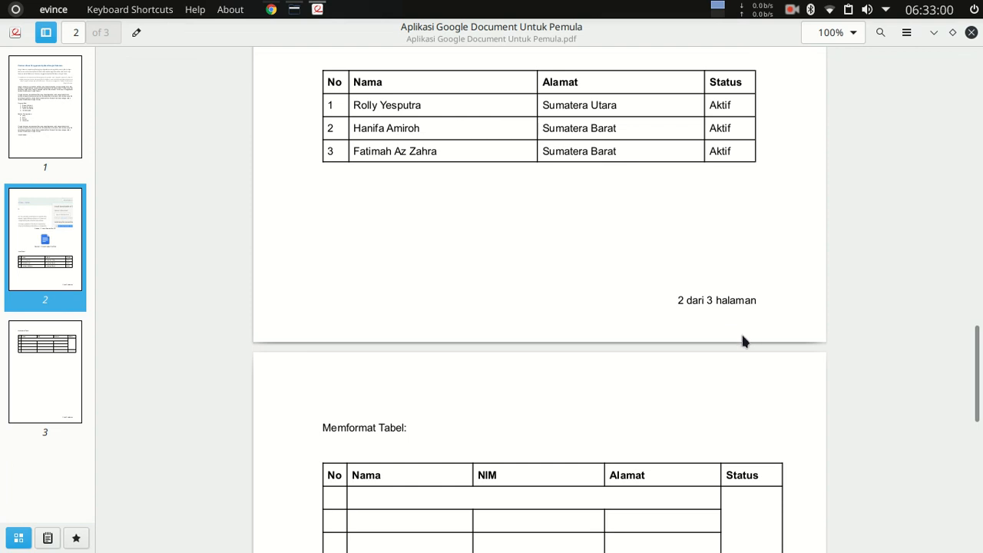
scroll(743, 342, "down", 9)
scroll(652, 302, "up", 5)
scroll(673, 407, "up", 20)
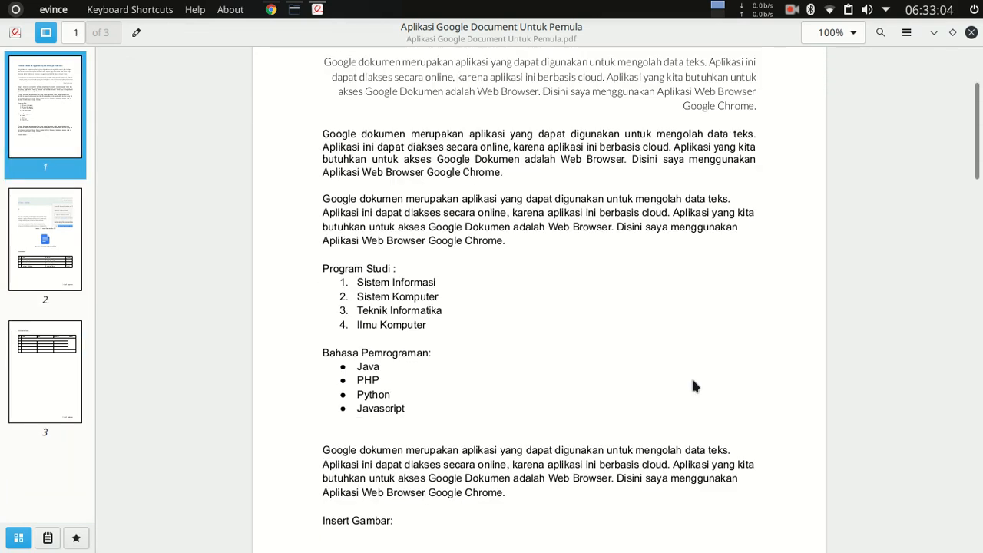
scroll(566, 253, "up", 4)
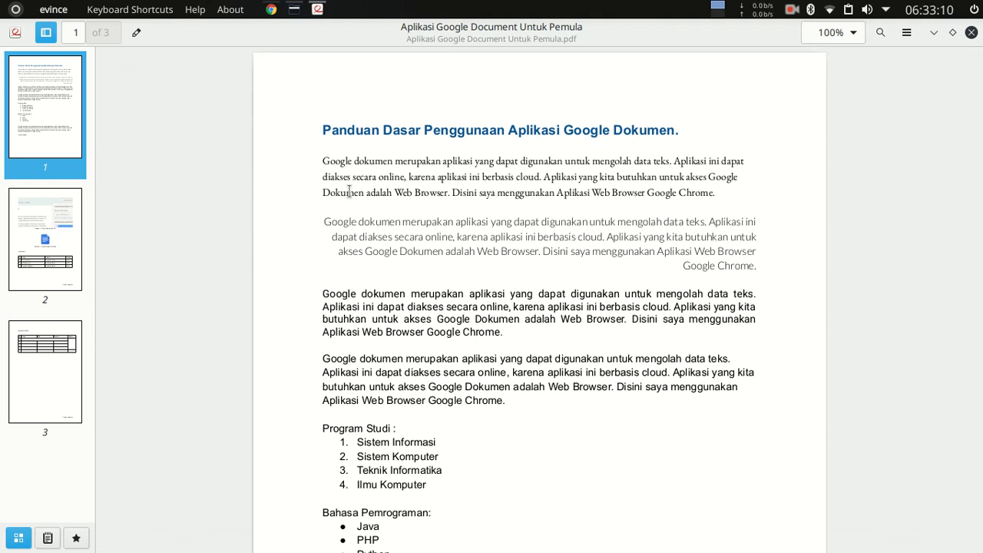
scroll(549, 268, "down", 20)
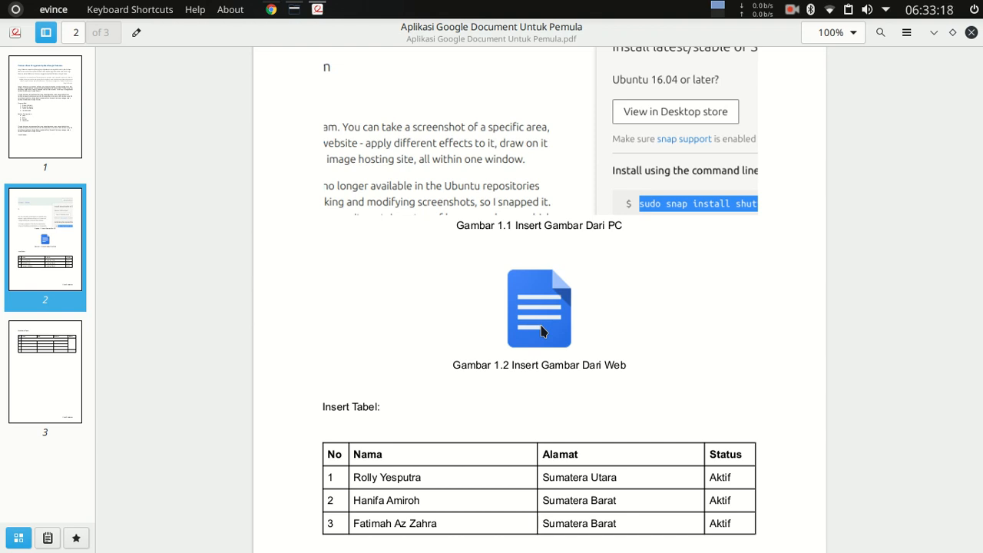
Close the PDF and open "Aplikasi Google Document Untuk Pemula.docx" from the "Google Docs" folder with WPS Writer.
left_click(972, 33)
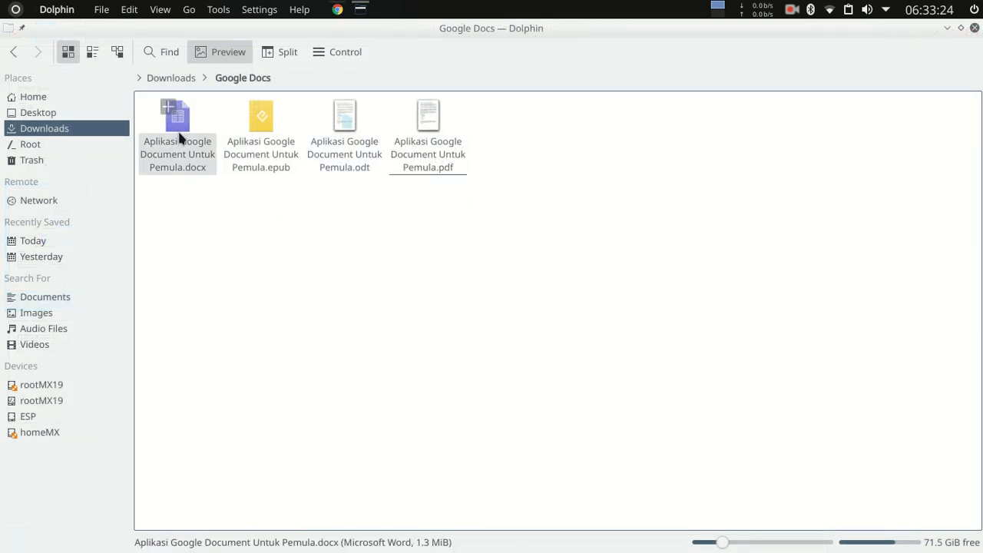
right_click(179, 136)
mouse_move(364, 167)
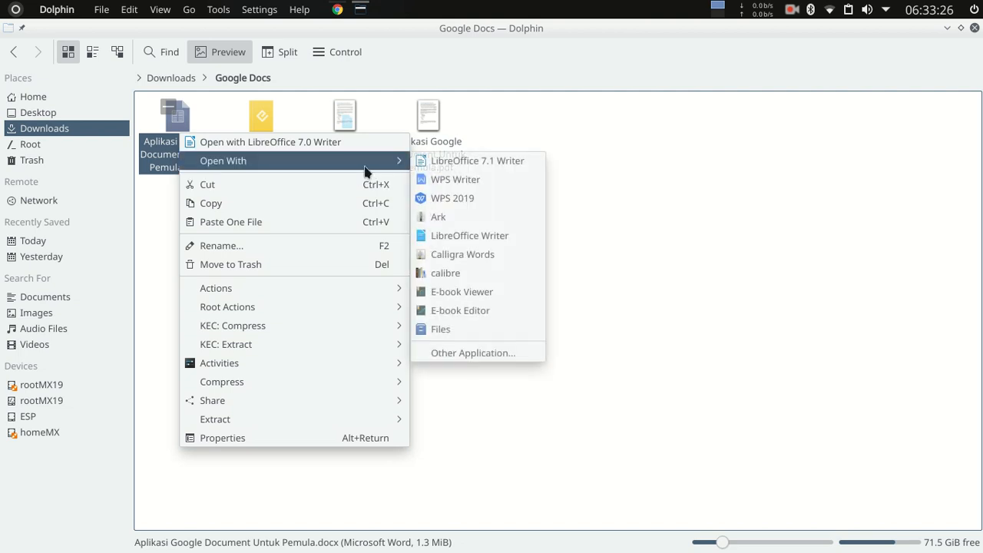
left_click(485, 185)
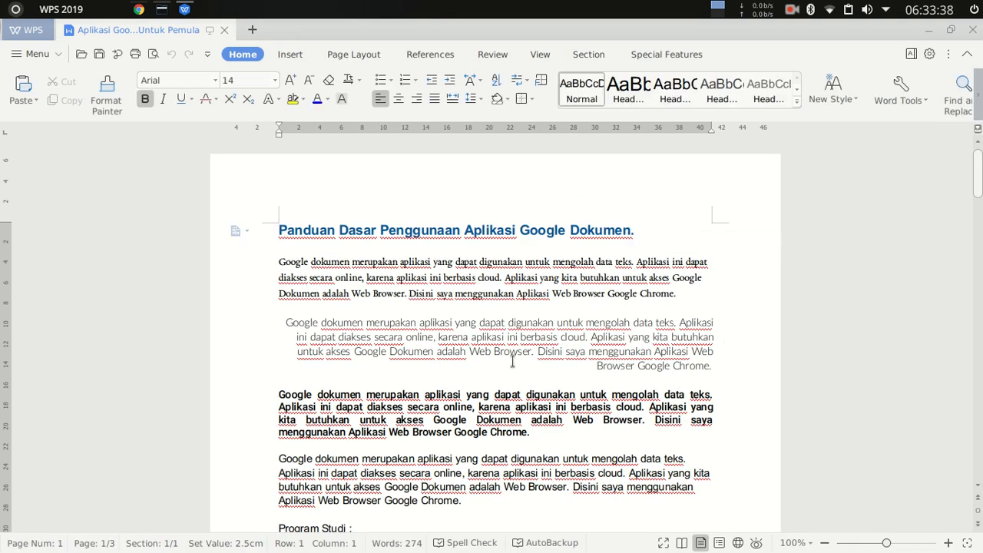
Examine the exported .docx file's text, images, tables and page numbers across its pages, and close WPS Writer.
scroll(485, 272, "down", 8)
scroll(486, 273, "down", 10)
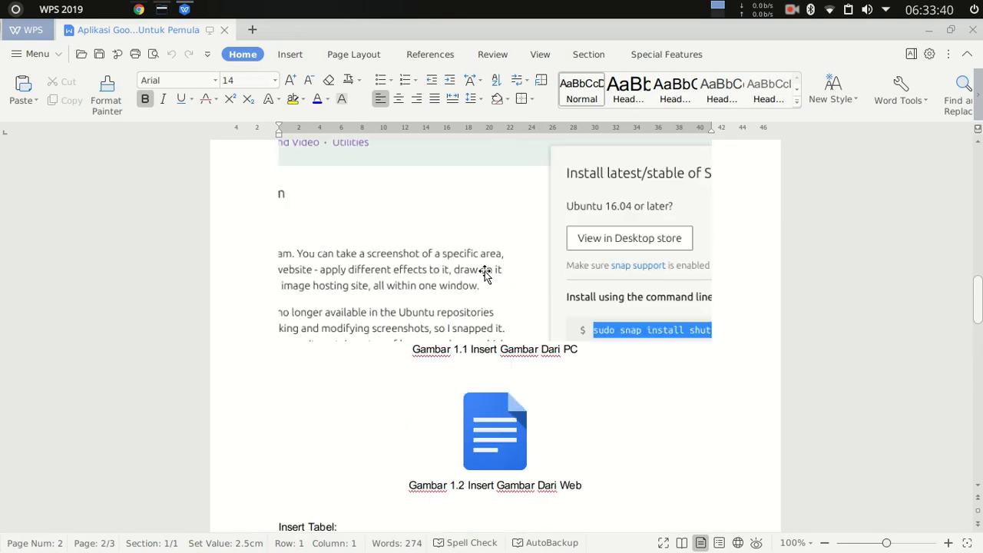
scroll(488, 278, "down", 15)
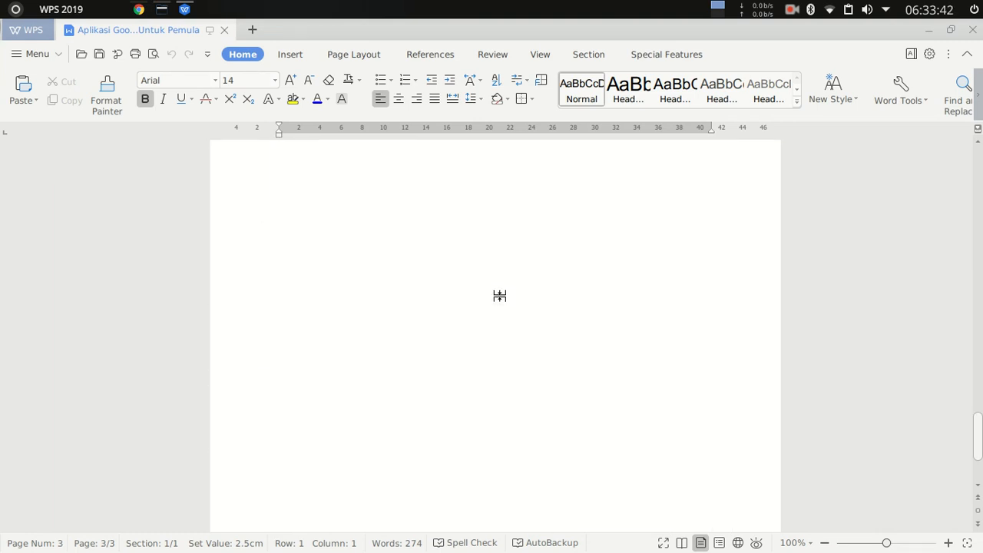
scroll(499, 292, "up", 6)
scroll(509, 274, "up", 3)
scroll(510, 277, "down", 2)
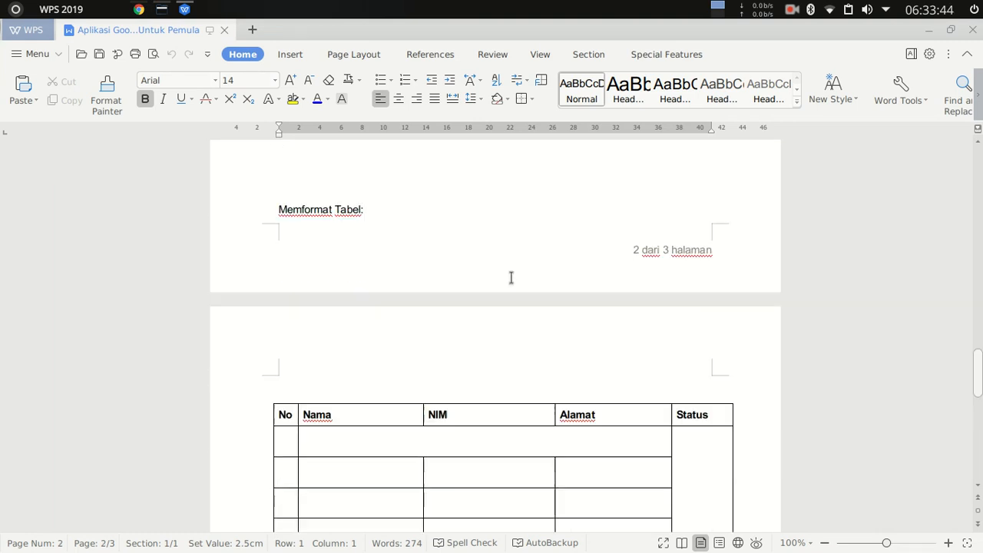
left_click(973, 29)
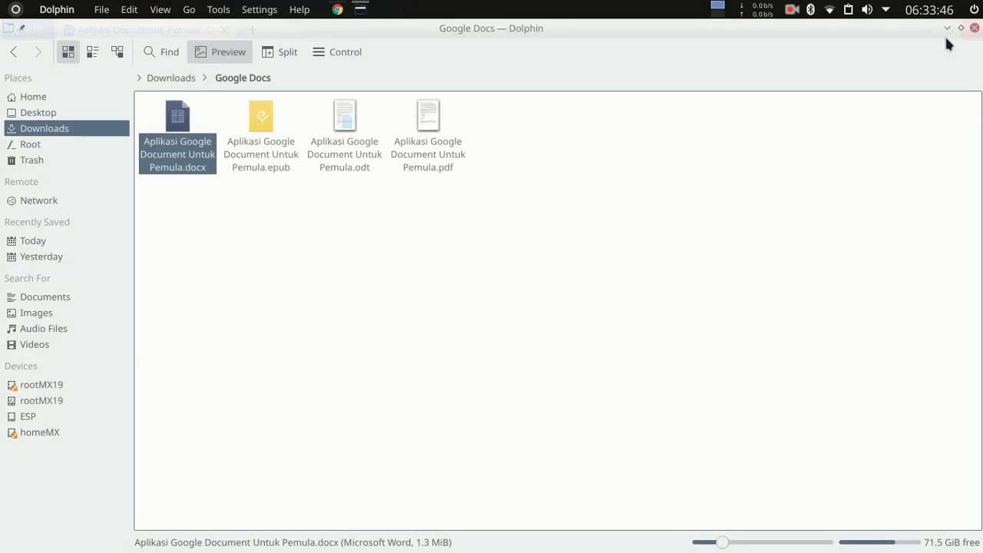
Open "Aplikasi Google Document Untuk Pemula.odt" with LibreOffice 7.1 Writer, discarding the recovery data of "Surat Cuti 20-04-2021.docx".
right_click(341, 130)
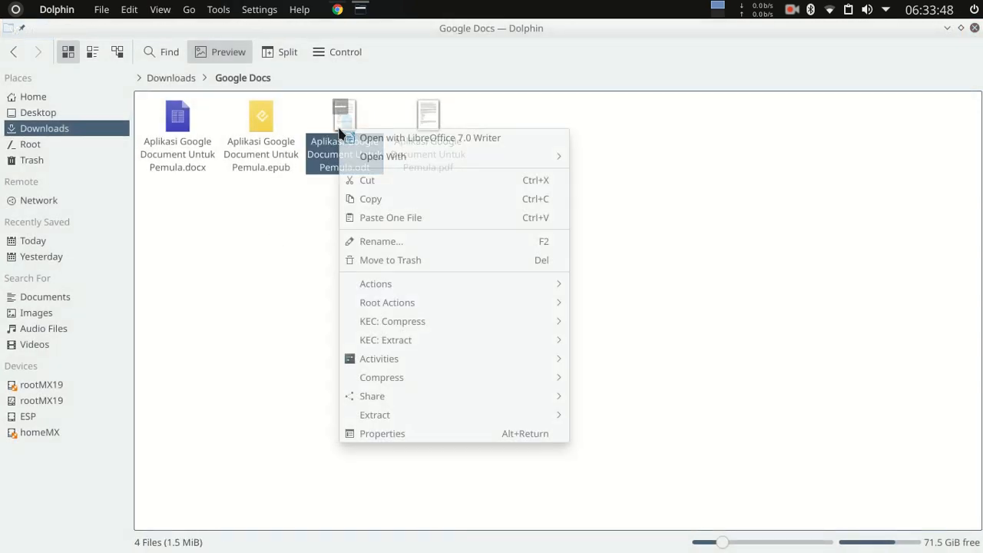
mouse_move(538, 154)
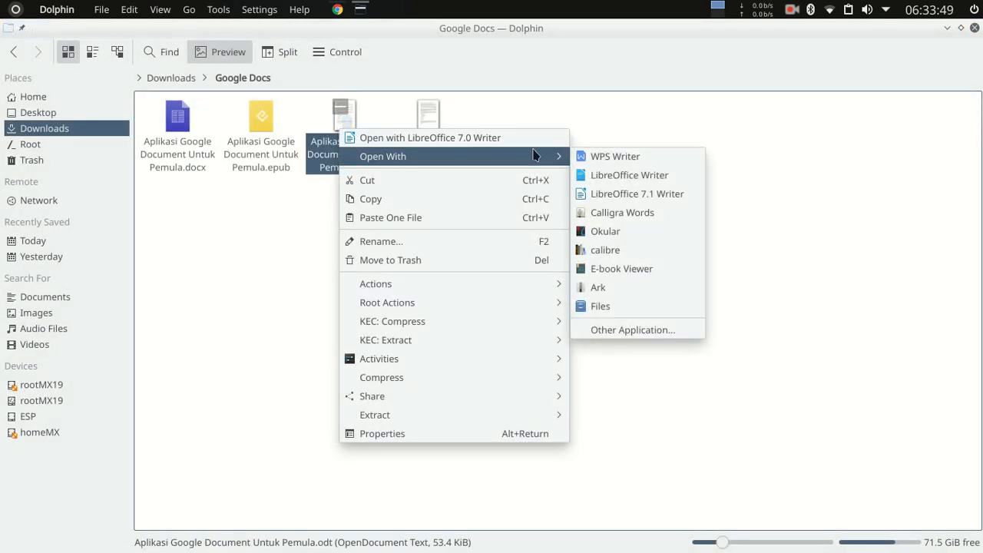
left_click(666, 198)
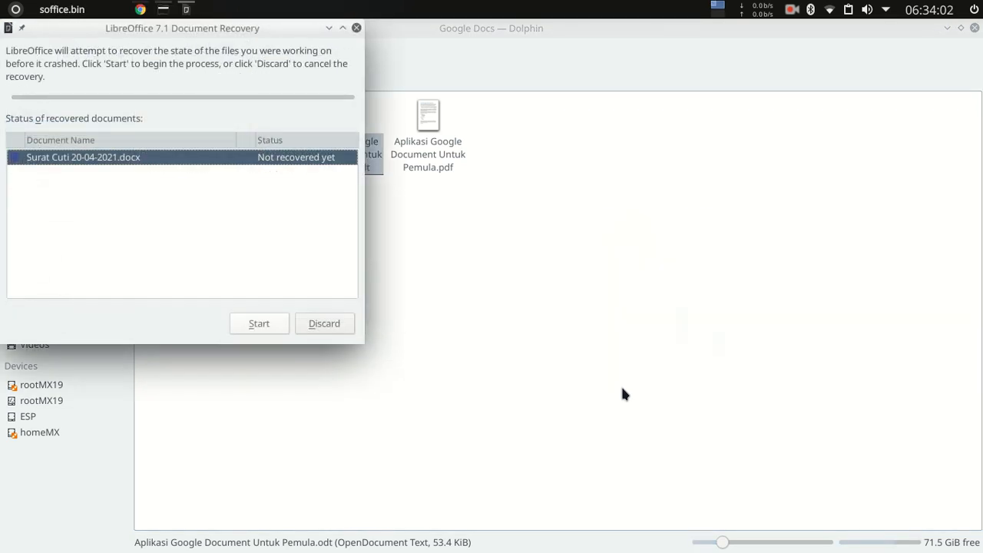
left_click(316, 324)
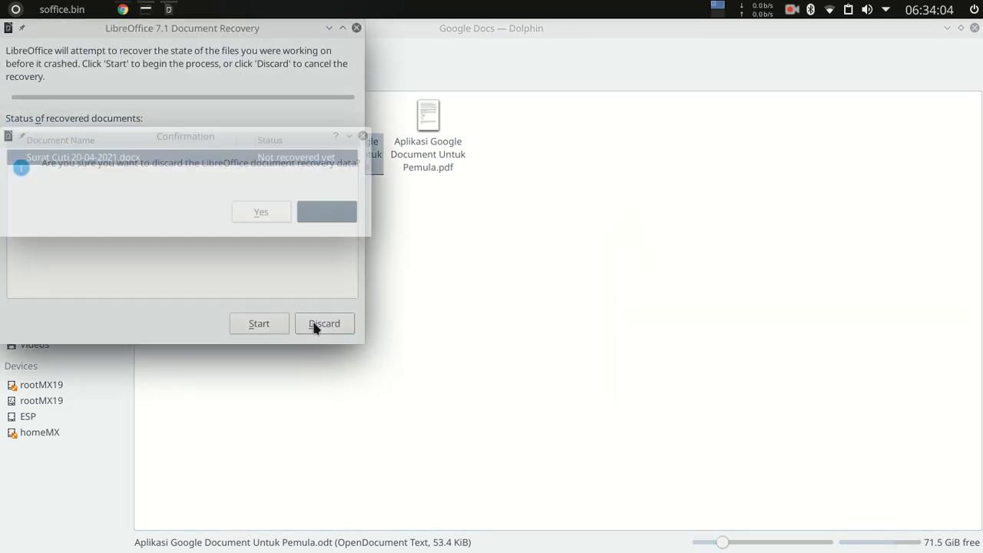
left_click(262, 214)
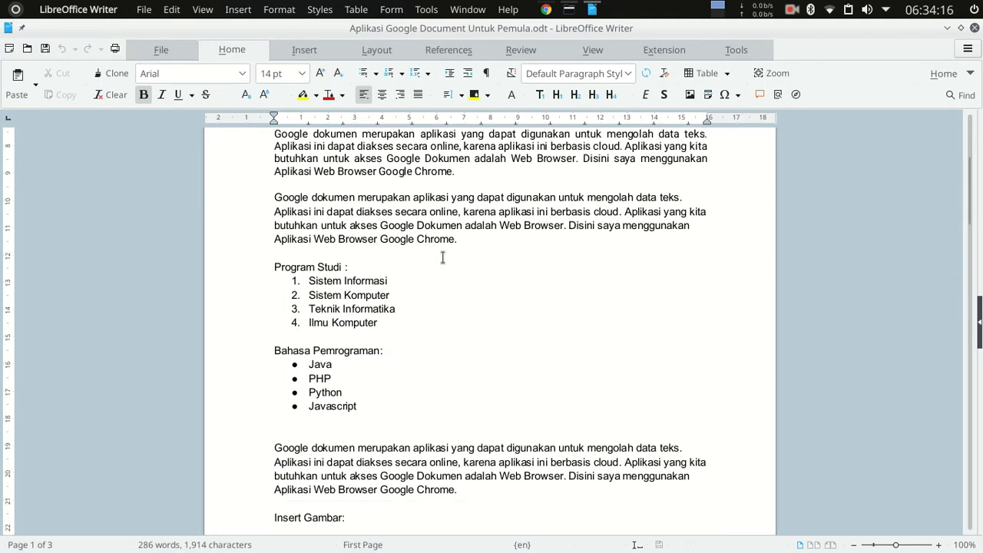
Examine the exported .odt file's text formatting, lists, images, tables and page numbers, and close LibreOffice Writer.
scroll(428, 250, "up", 6)
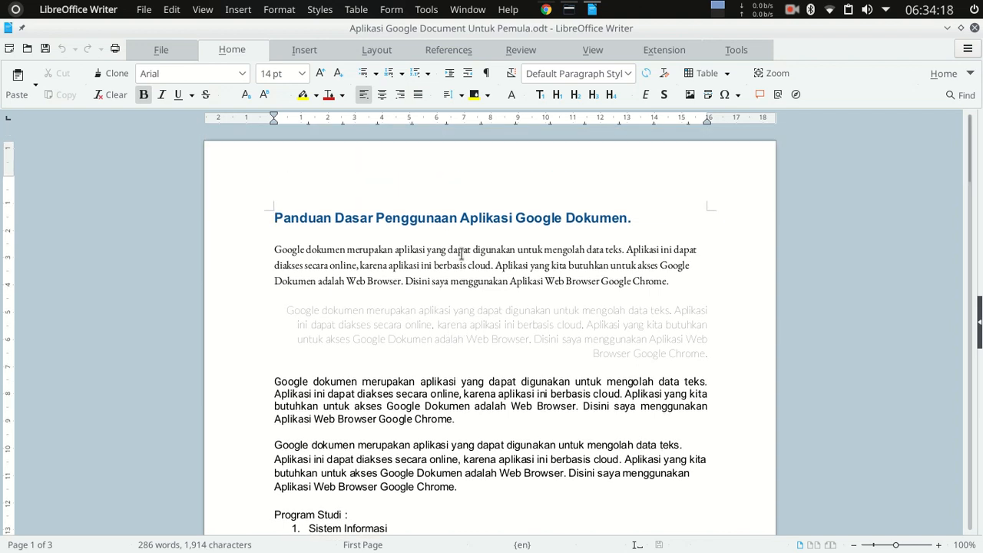
scroll(464, 258, "down", 12)
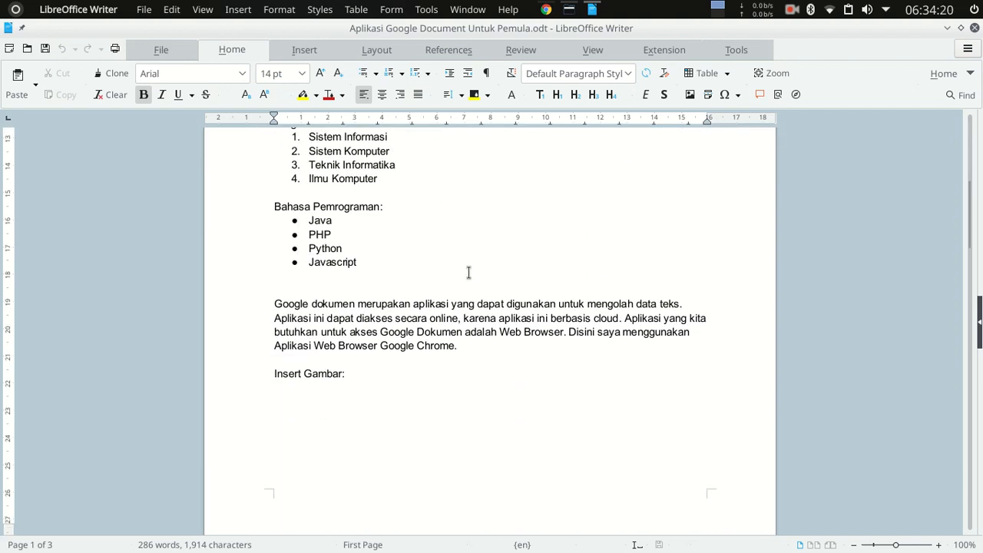
scroll(469, 274, "down", 15)
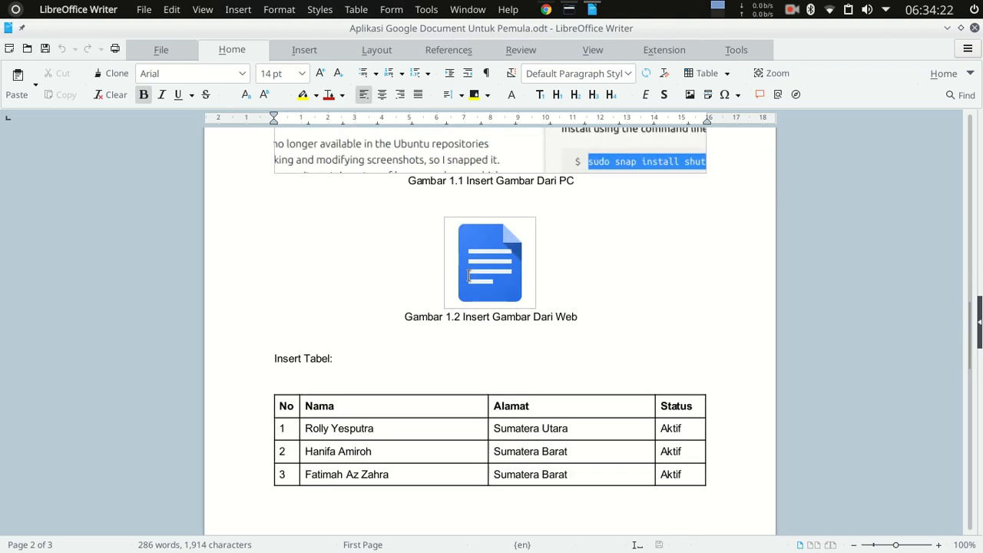
scroll(471, 280, "down", 7)
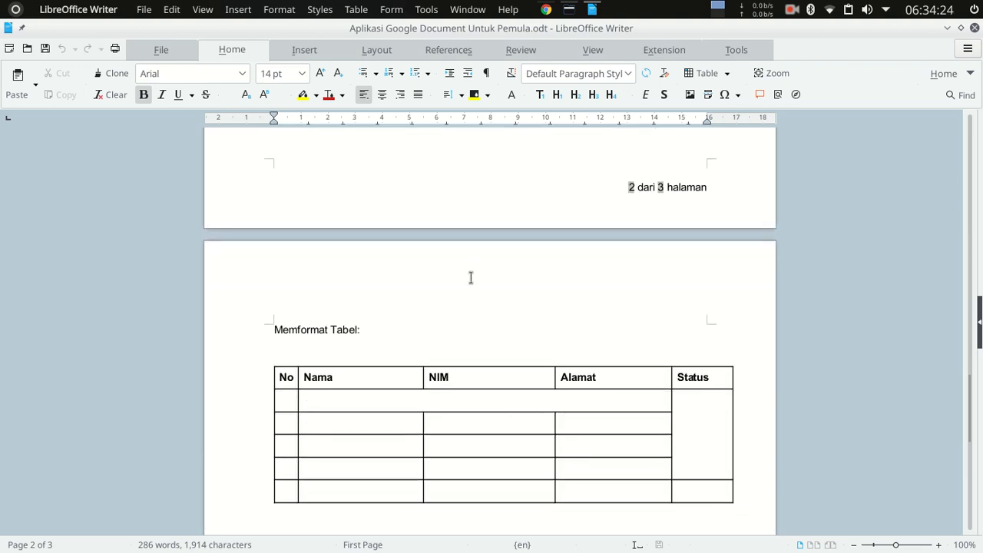
scroll(470, 279, "down", 4)
scroll(476, 292, "up", 2)
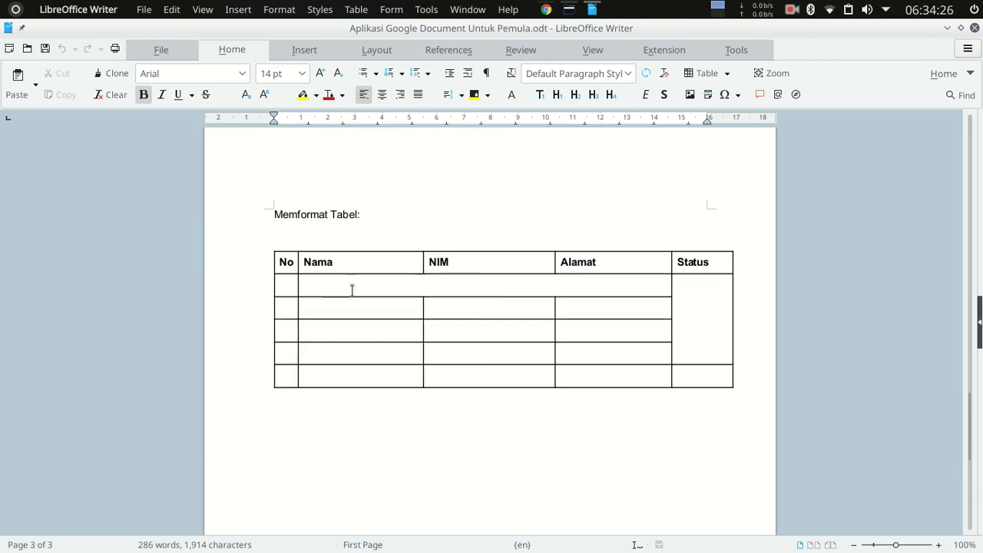
scroll(346, 312, "down", 4)
scroll(384, 330, "up", 5)
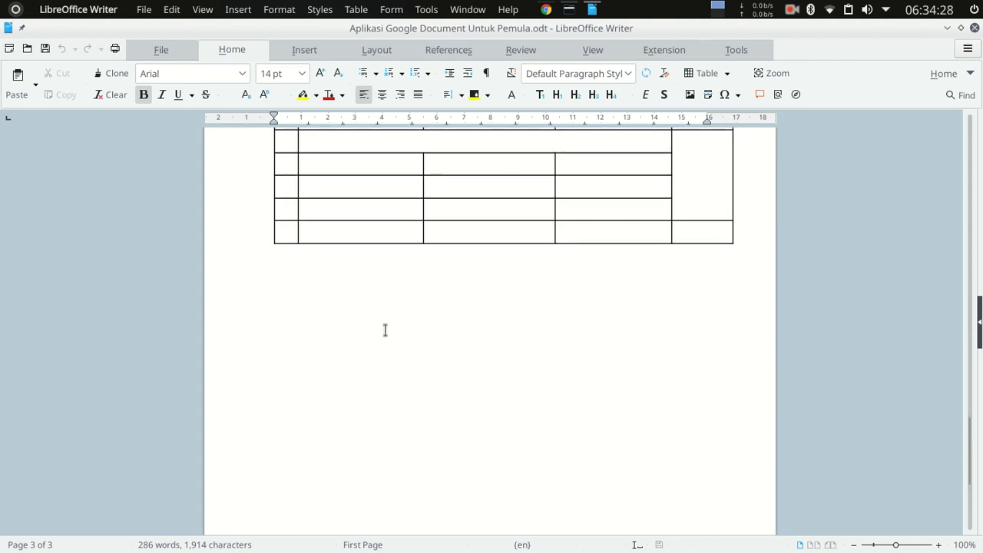
scroll(389, 317, "up", 6)
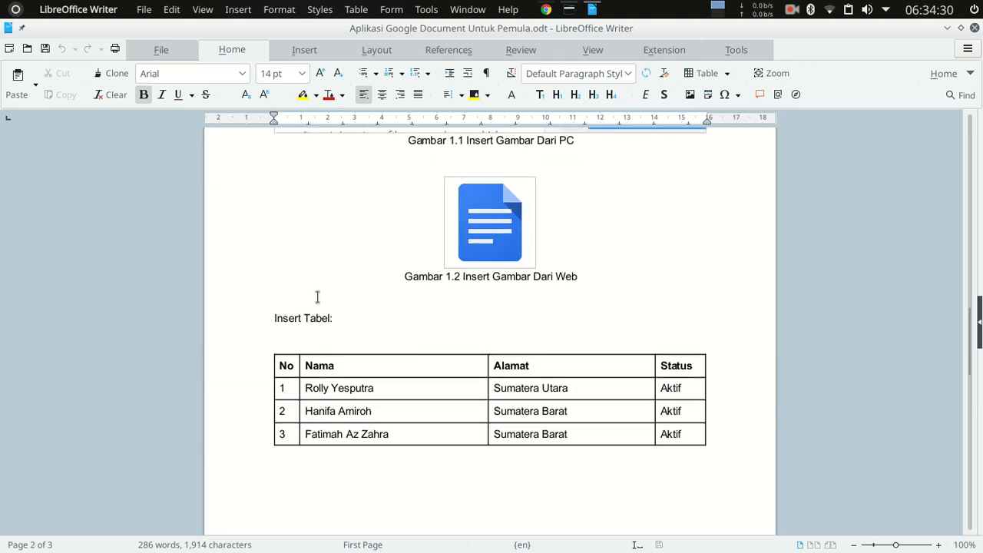
left_click(975, 28)
left_click(427, 251)
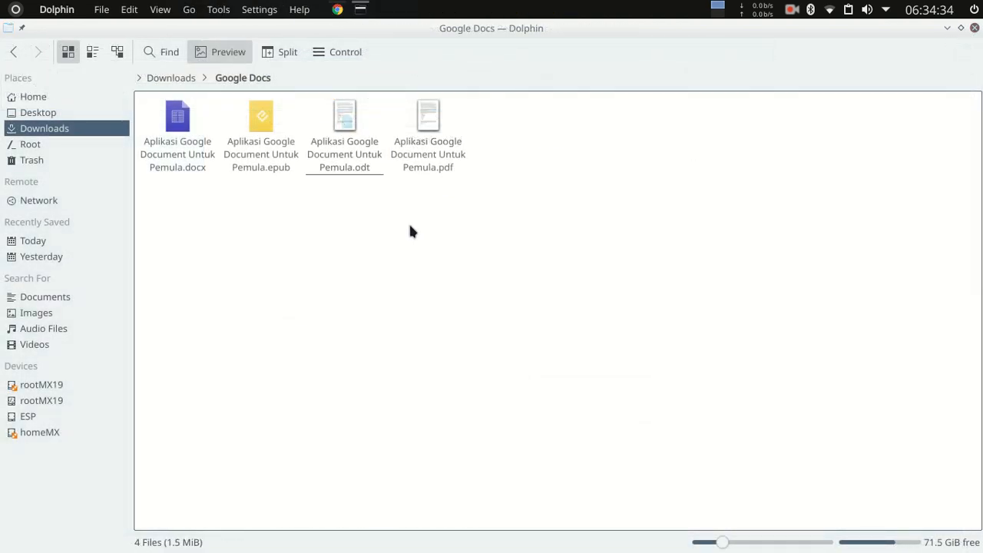
Open "Aplikasi Google Document Untuk Pemula.epub" from the "Google Docs" folder with calibre.
right_click(258, 121)
left_click(232, 246)
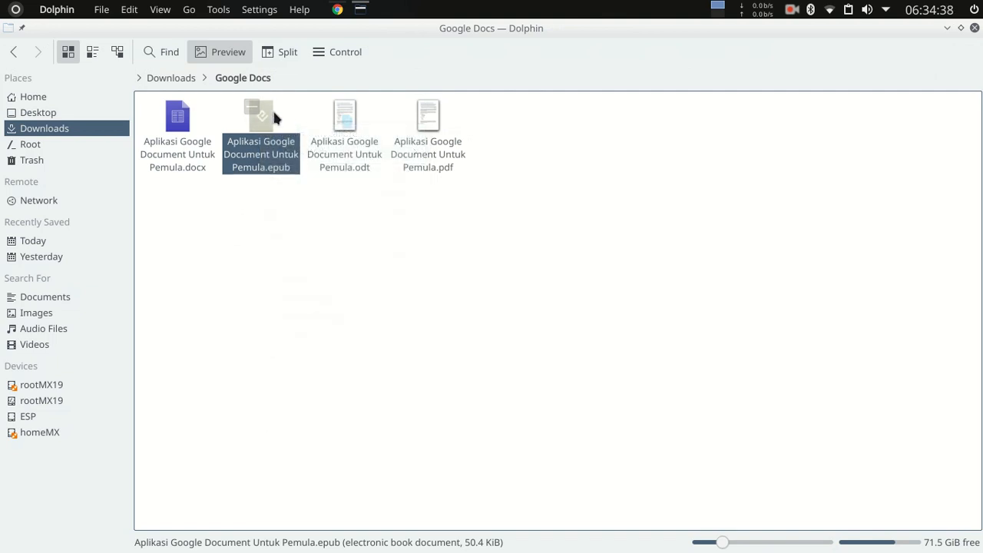
right_click(259, 120)
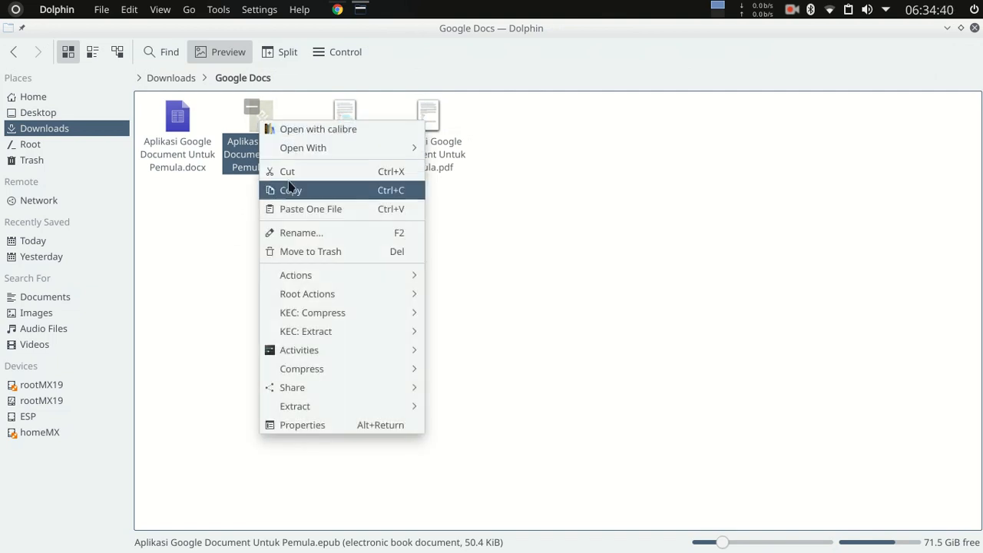
left_click(322, 131)
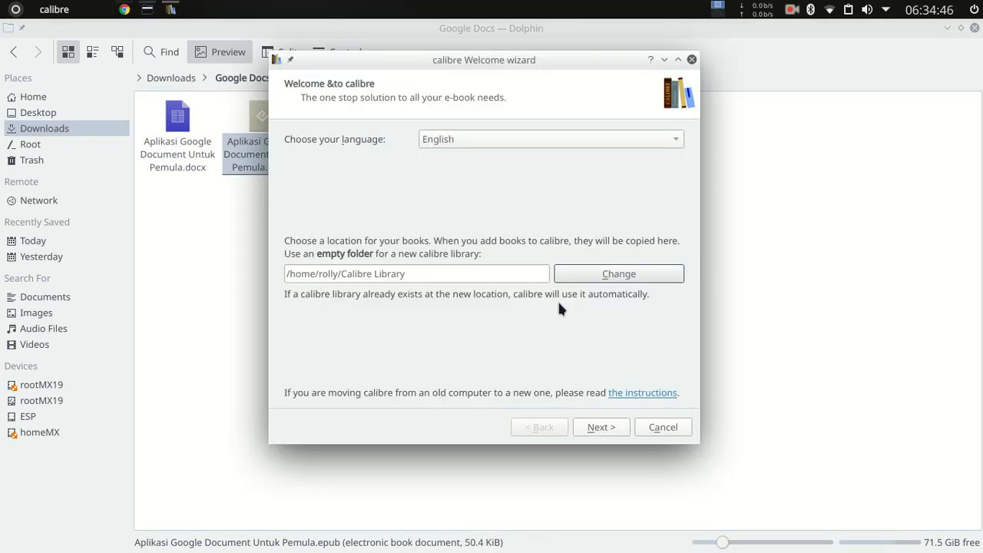
Complete the calibre Welcome wizard with English, the default library location and the Generic e-ink device.
left_click(609, 433)
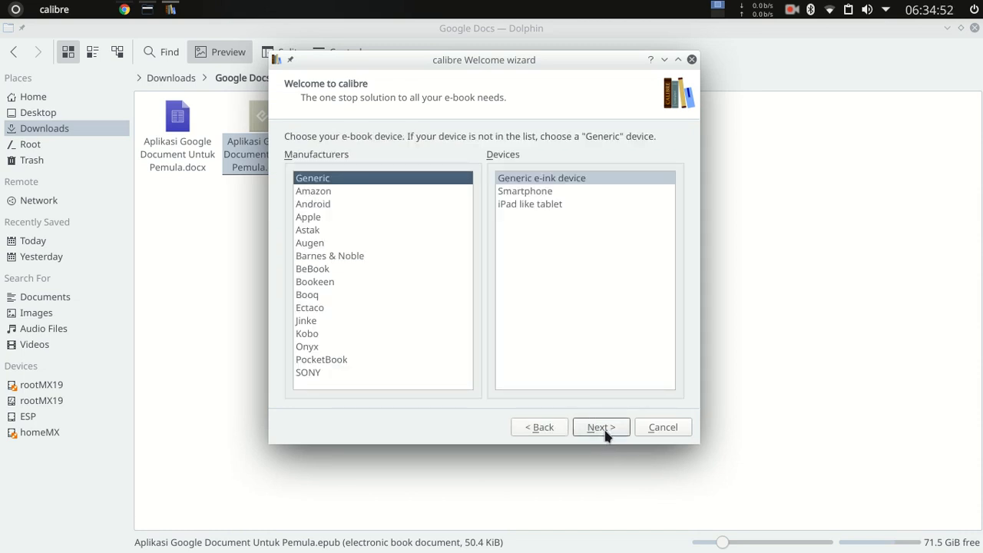
left_click(609, 435)
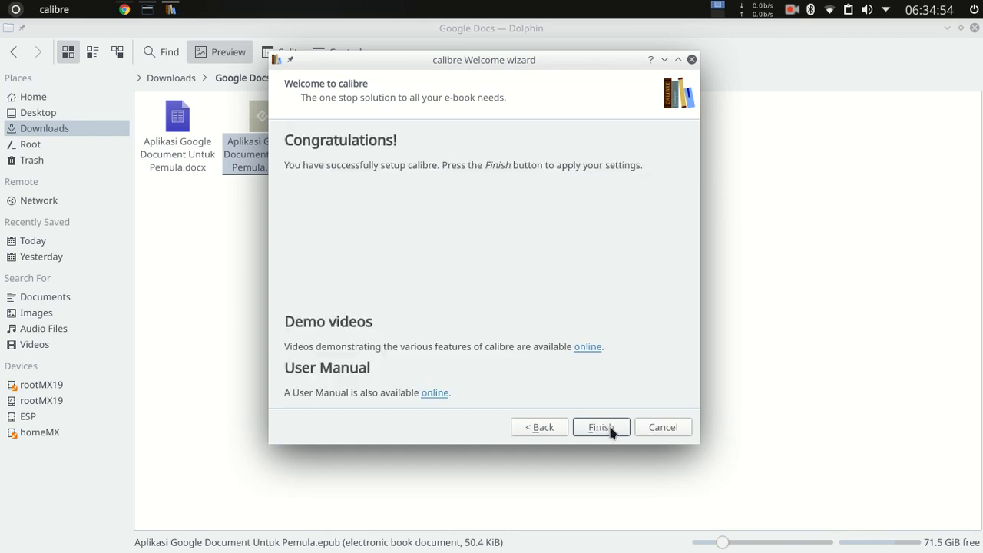
left_click(603, 429)
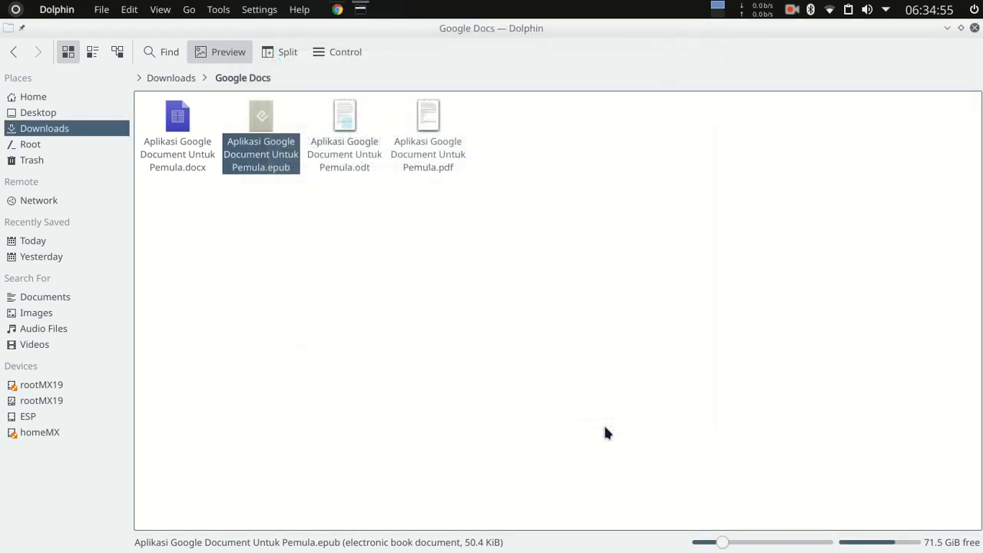
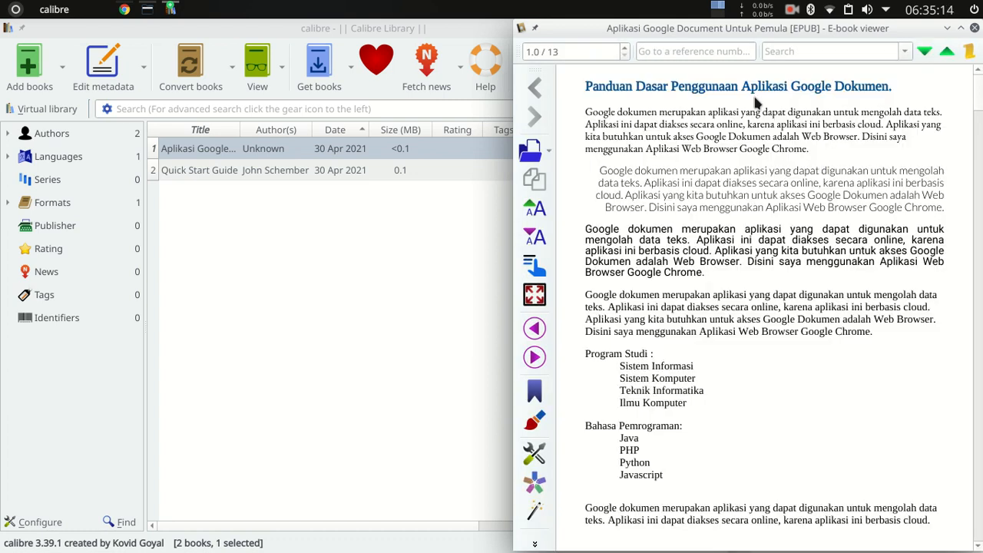
Examine the paragraphs, lists and tables of the exported .epub in the E-book viewer, and close that viewer window.
left_click_drag(808, 31, 562, 47)
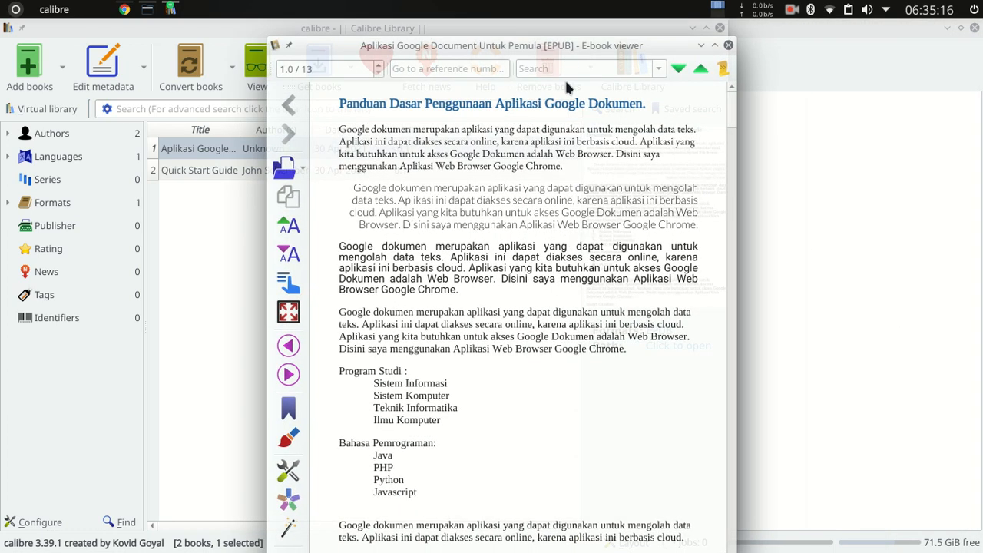
scroll(591, 337, "down", 15)
scroll(592, 336, "up", 15)
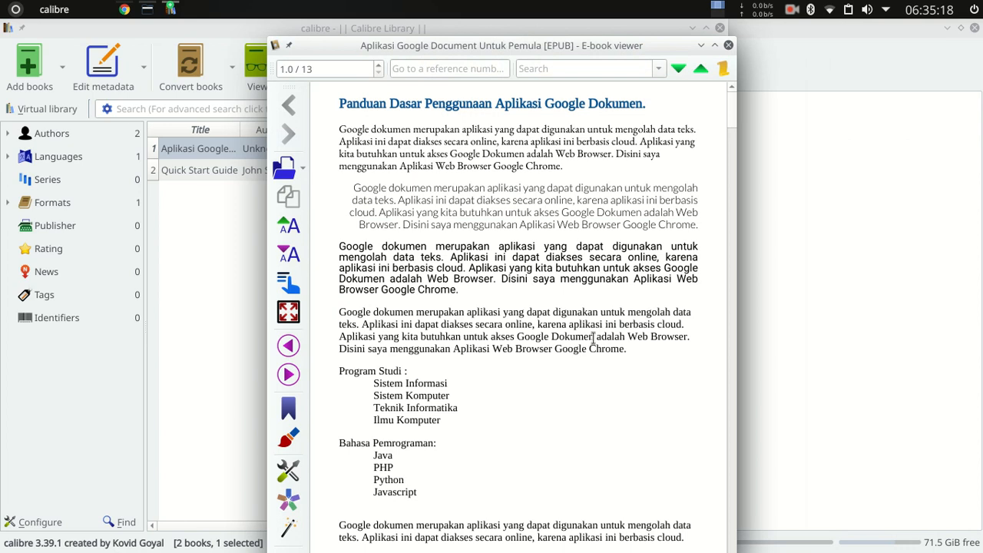
scroll(436, 250, "down", 15)
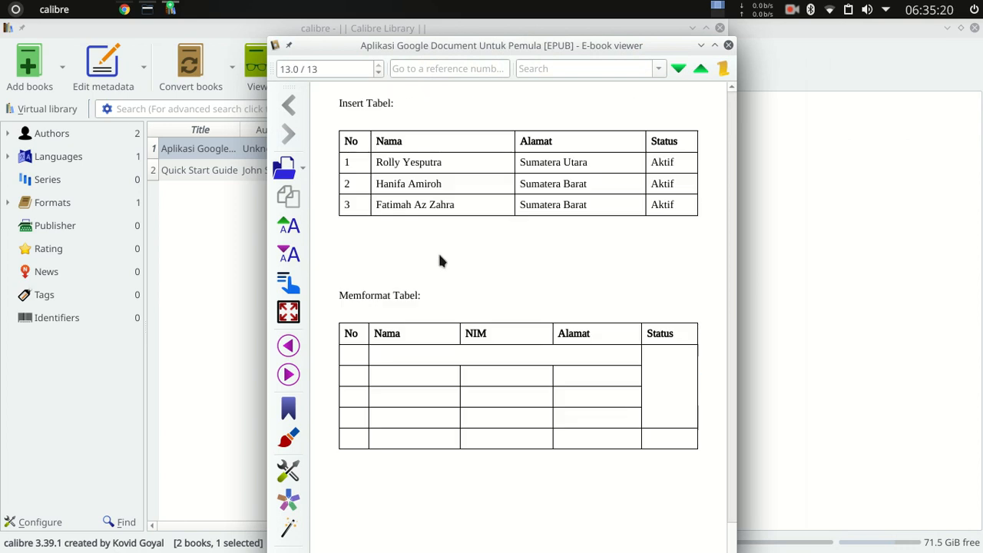
scroll(459, 271, "up", 15)
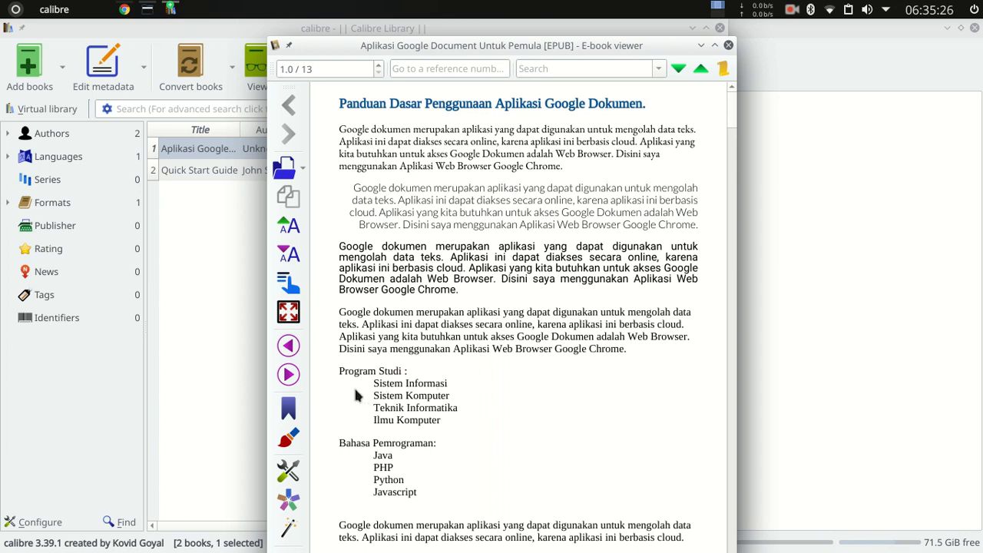
scroll(361, 380, "down", 15)
scroll(453, 355, "up", 15)
left_click_drag(364, 384, 389, 394)
left_click(406, 422)
left_click_drag(433, 443, 336, 390)
left_click(349, 392)
scroll(382, 464, "down", 15)
scroll(410, 384, "up", 15)
scroll(410, 384, "down", 15)
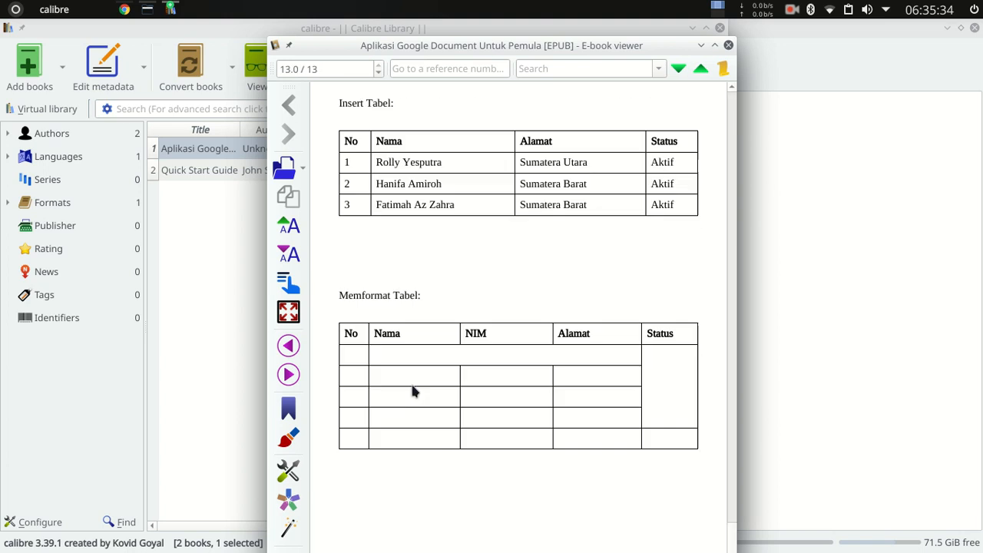
scroll(409, 378, "up", 15)
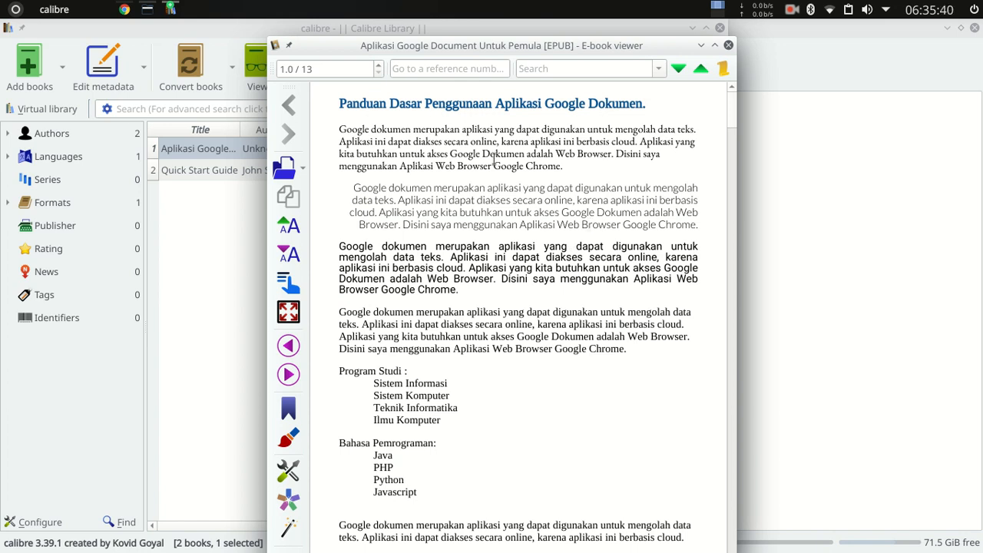
left_click(728, 45)
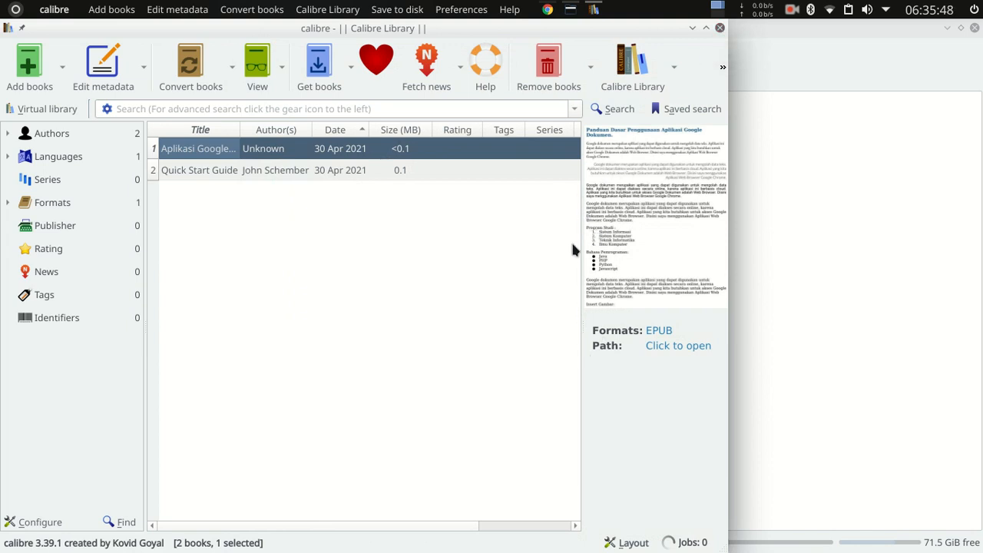
Reopen the "Aplikasi Google Document Untuk Pemula" book from the calibre library, and close its viewer windows and calibre.
left_click(285, 154)
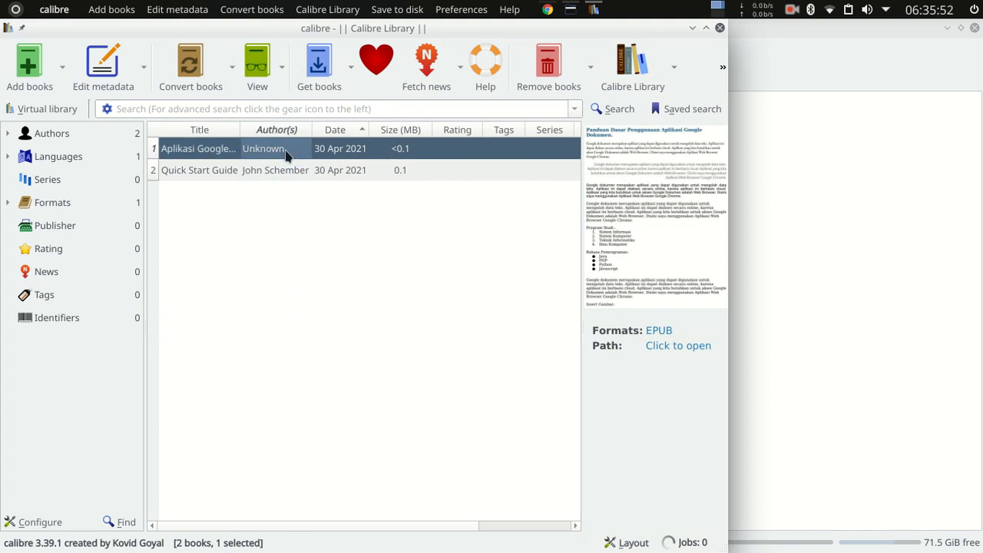
double_click(215, 154)
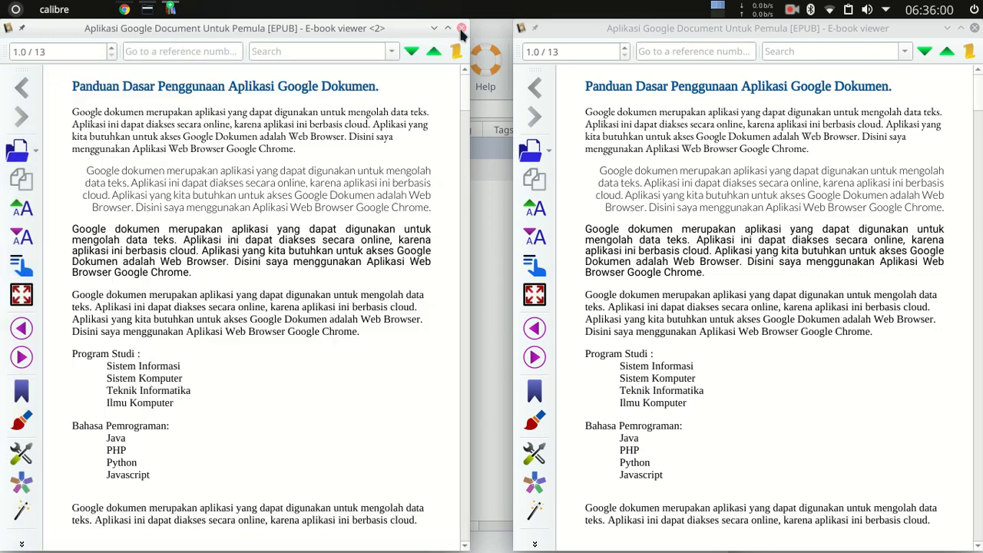
left_click(461, 29)
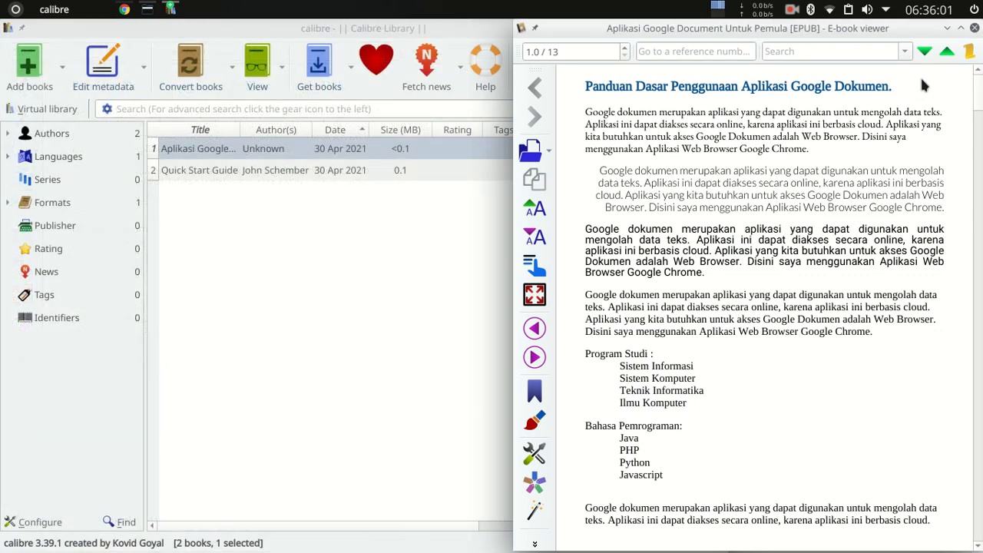
left_click(974, 27)
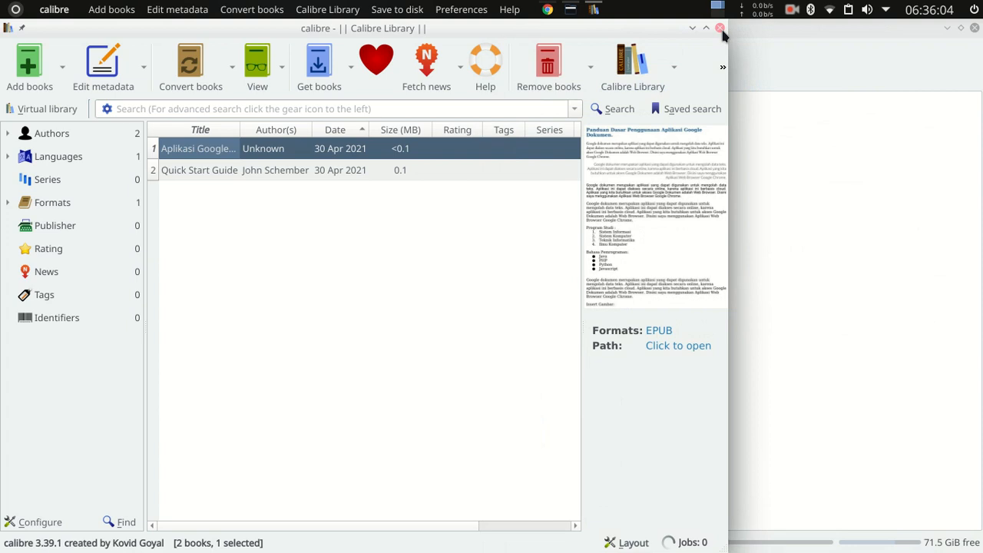
left_click(719, 28)
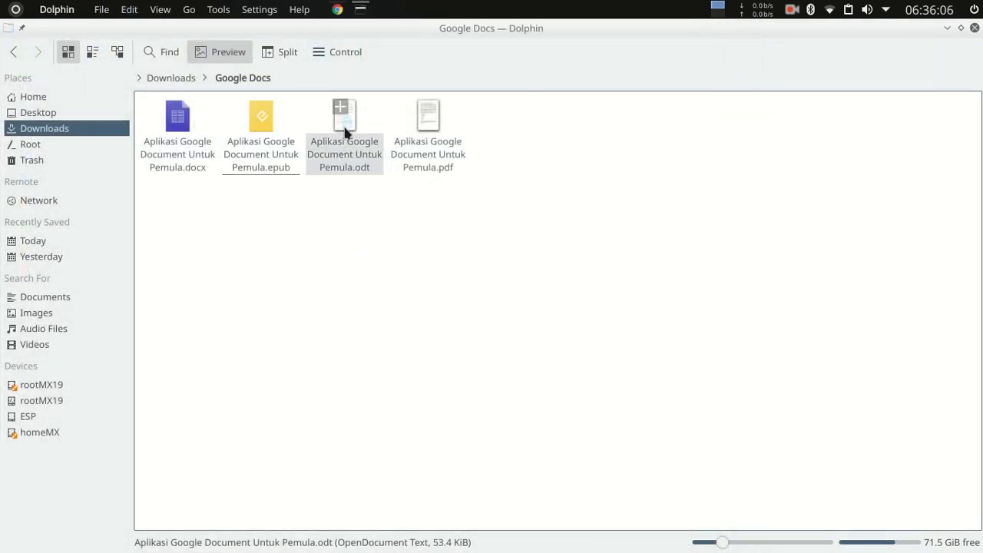
Open "Aplikasi Google Document Untuk Pemula.odt" with LibreOffice 7.1 Writer and review its text, lists, images and tables.
right_click(344, 129)
mouse_move(555, 152)
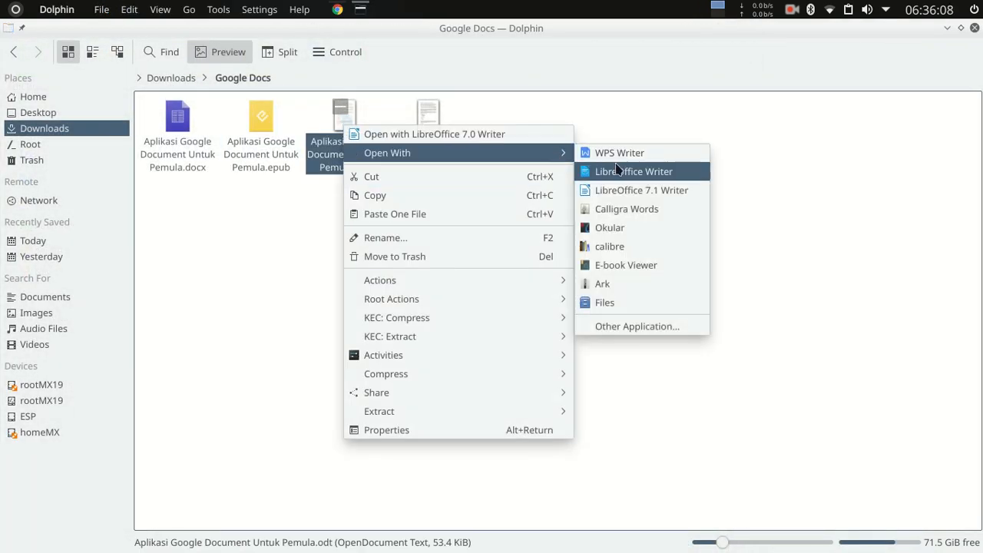
left_click(658, 191)
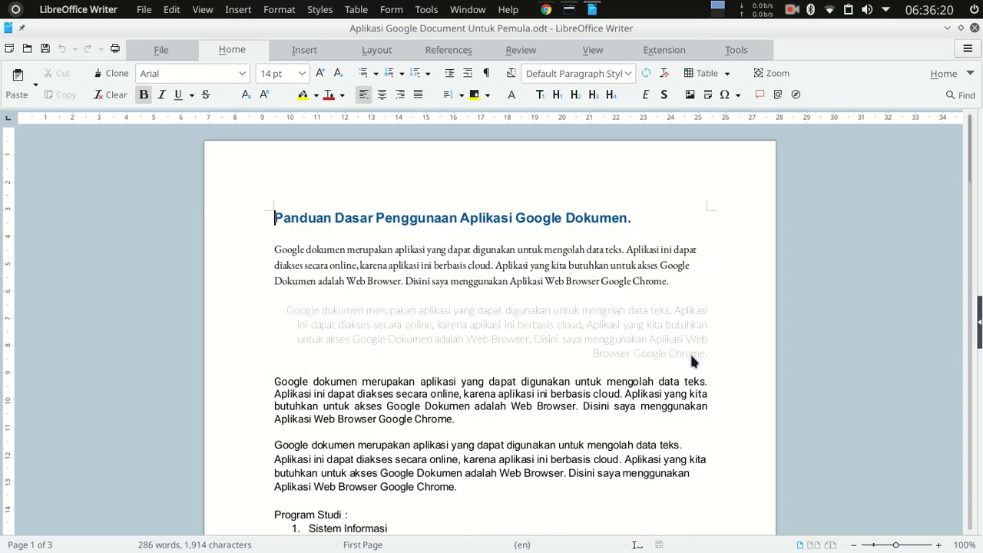
scroll(429, 316, "down", 3)
scroll(429, 316, "down", 4)
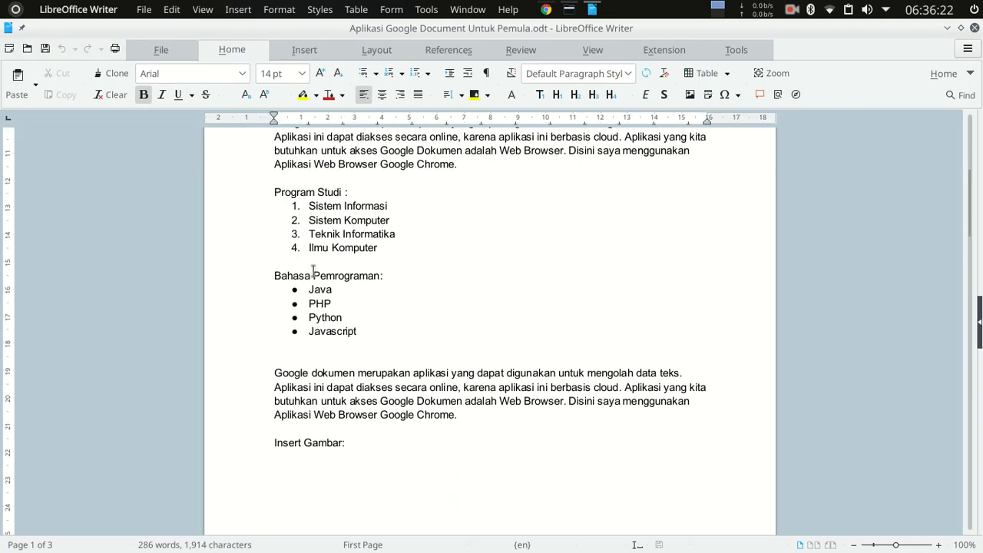
scroll(398, 282, "up", 7)
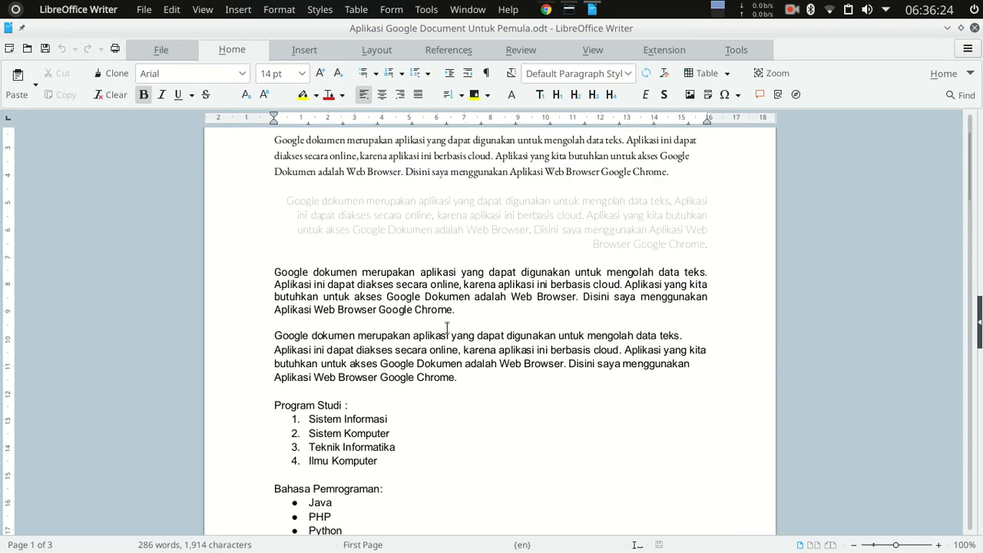
scroll(463, 346, "down", 15)
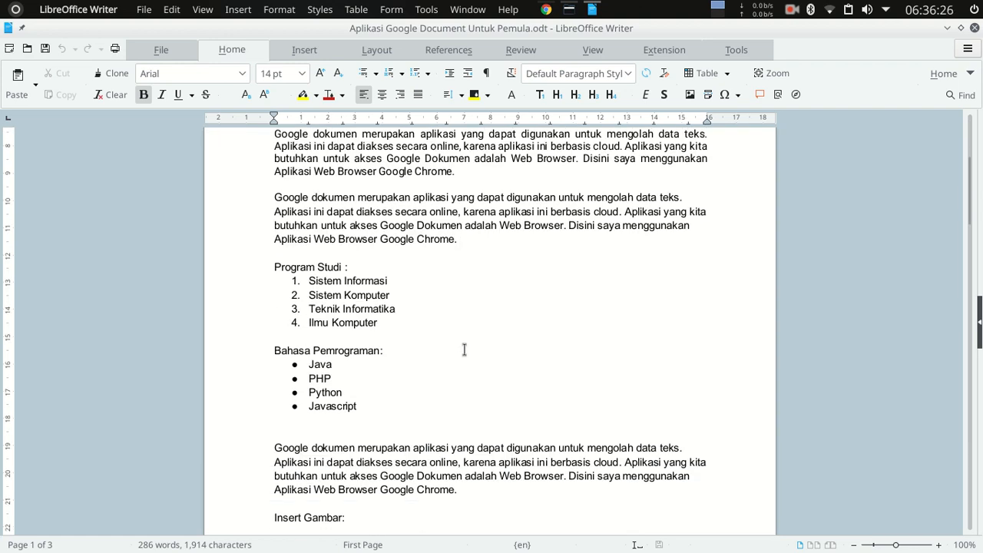
scroll(474, 361, "down", 15)
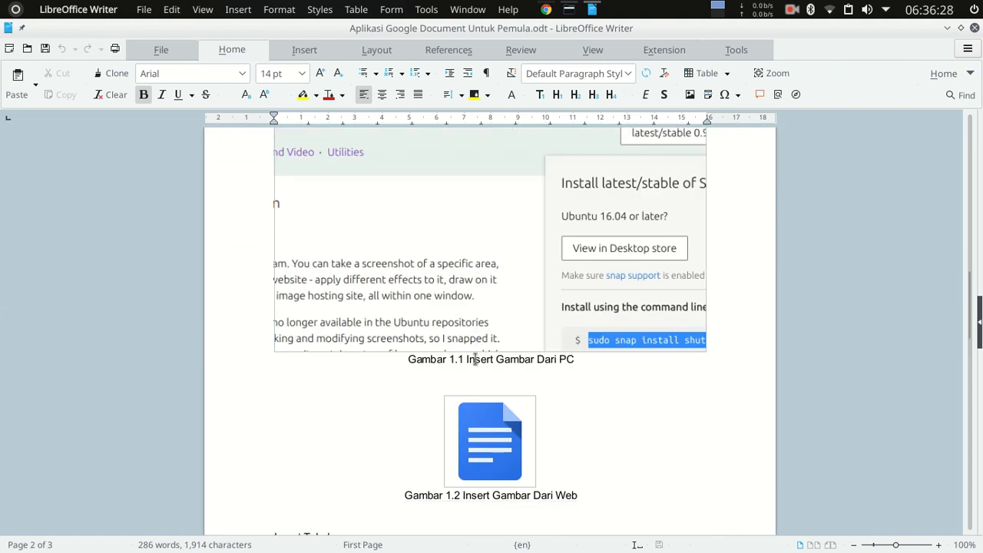
scroll(493, 354, "down", 3)
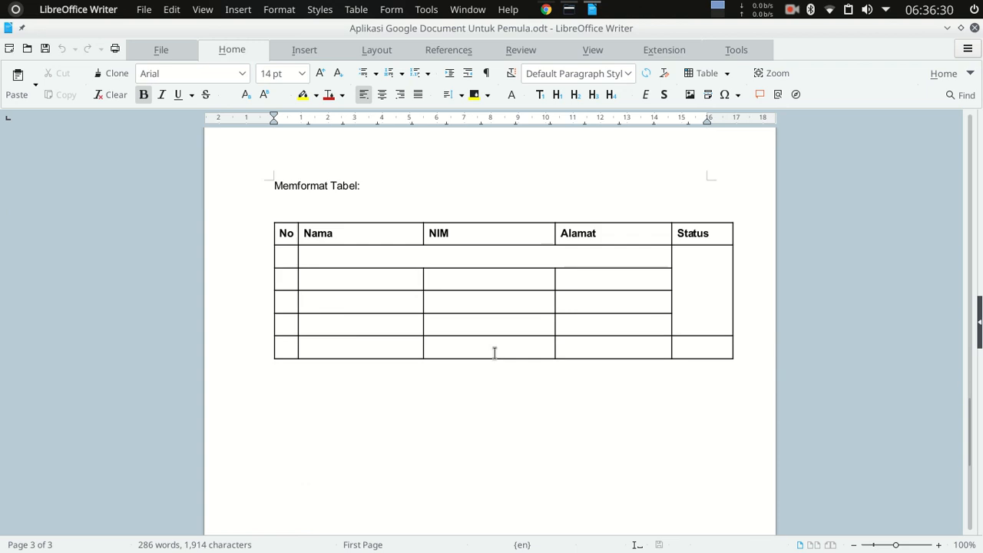
Compare the .odt file with the original document in Google Docs in Chrome, and close LibreOffice Writer.
left_click(546, 9)
scroll(520, 357, "down", 10)
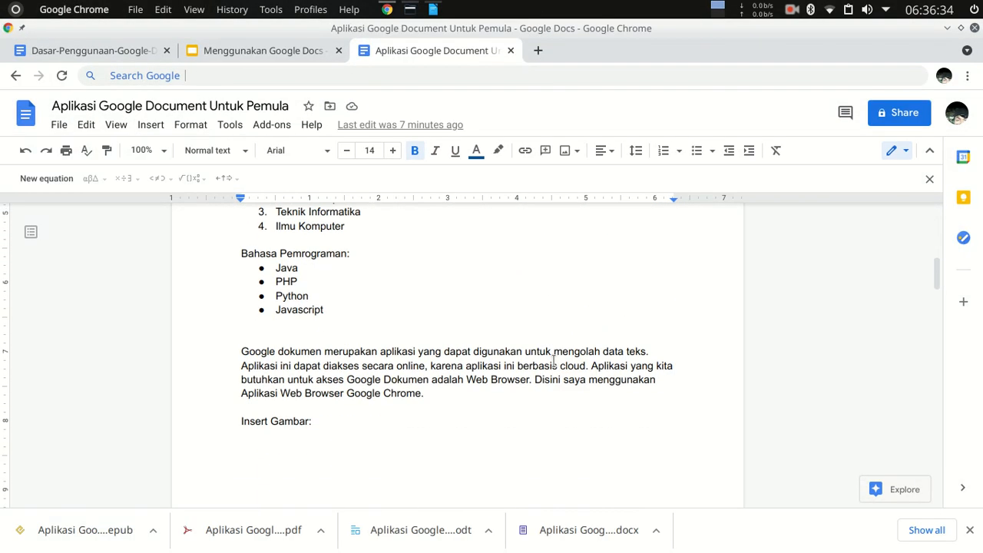
scroll(562, 359, "down", 1)
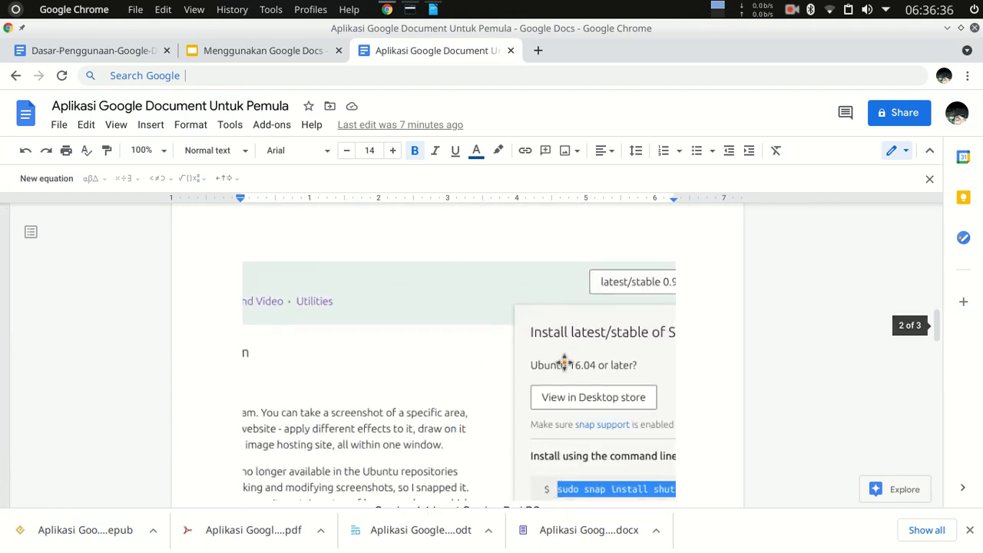
scroll(562, 359, "up", 6)
scroll(398, 384, "down", 6)
scroll(397, 384, "down", 15)
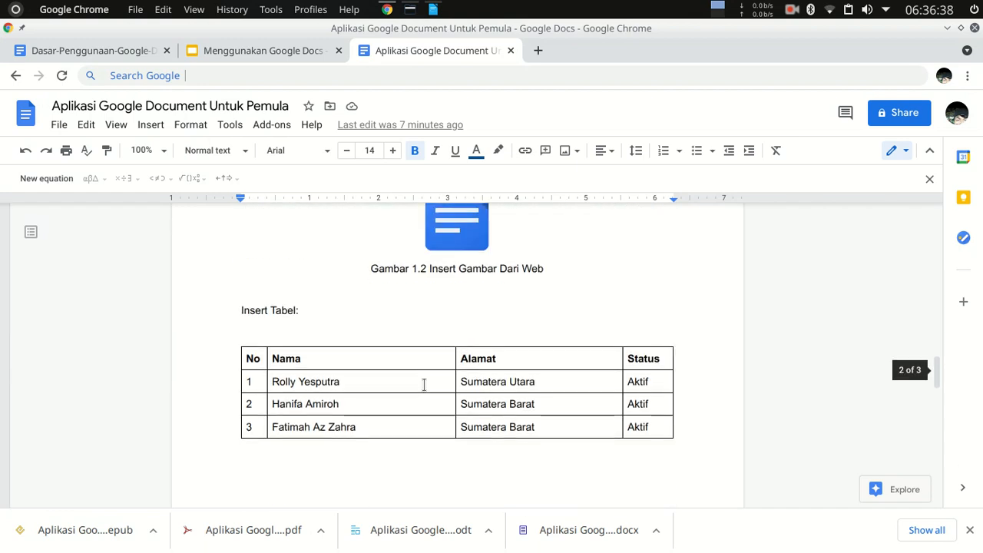
scroll(505, 270, "up", 3)
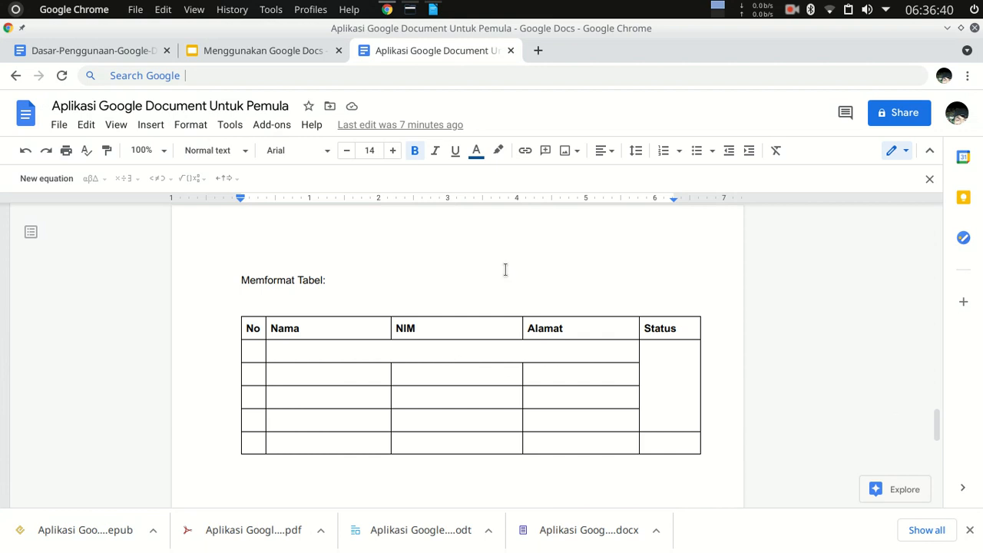
left_click(434, 9)
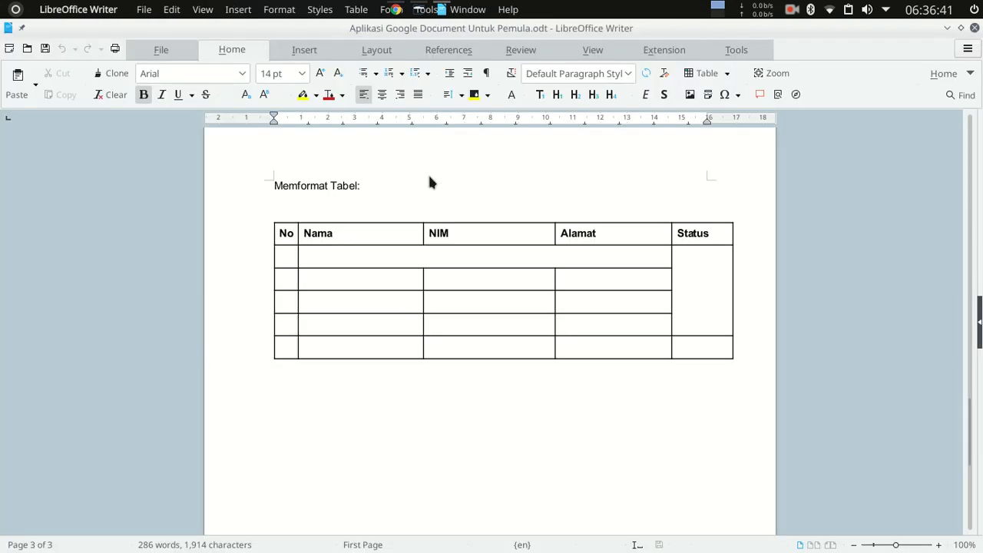
left_click(975, 29)
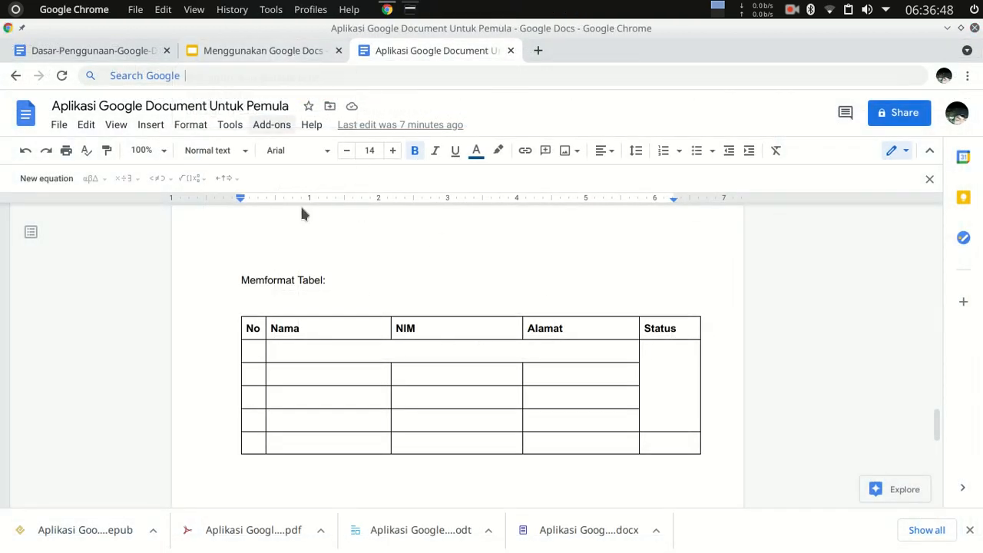
Check the last page of the document down to its page number, and dismiss Chrome's list of downloaded files.
scroll(403, 344, "up", 1)
scroll(402, 345, "up", 1)
scroll(543, 347, "down", 5)
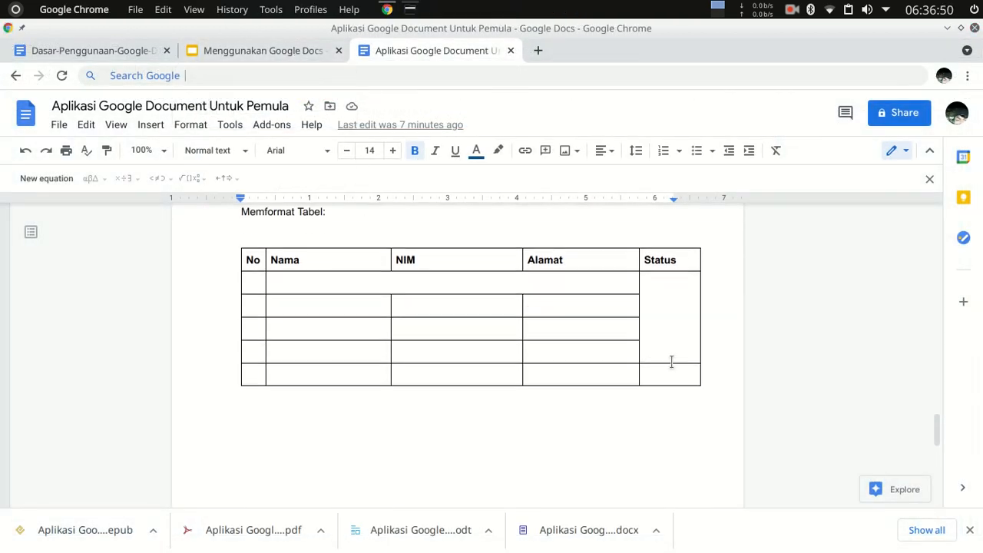
scroll(692, 387, "down", 2)
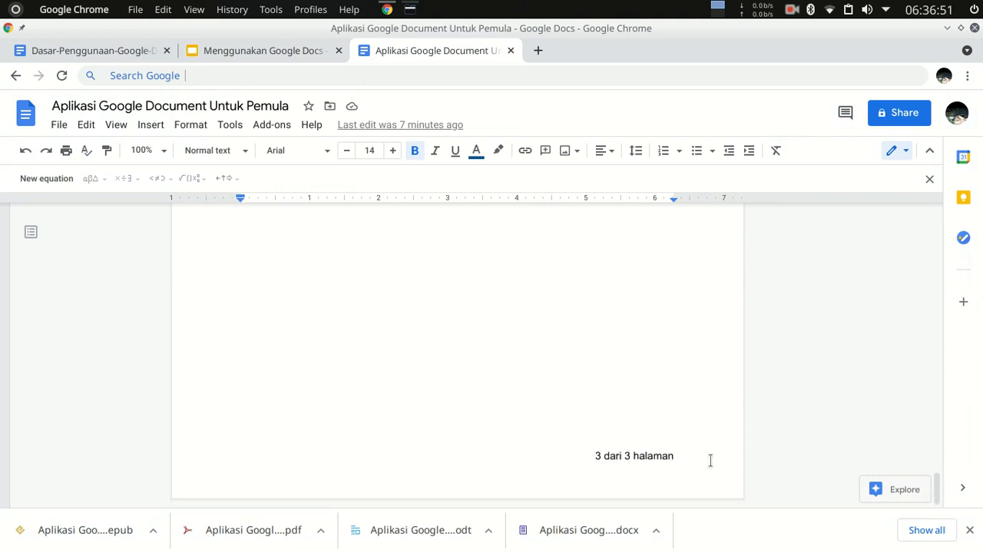
left_click(970, 530)
Add an empty line below the "Memformat Tabel" table on the last page.
scroll(448, 331, "up", 15)
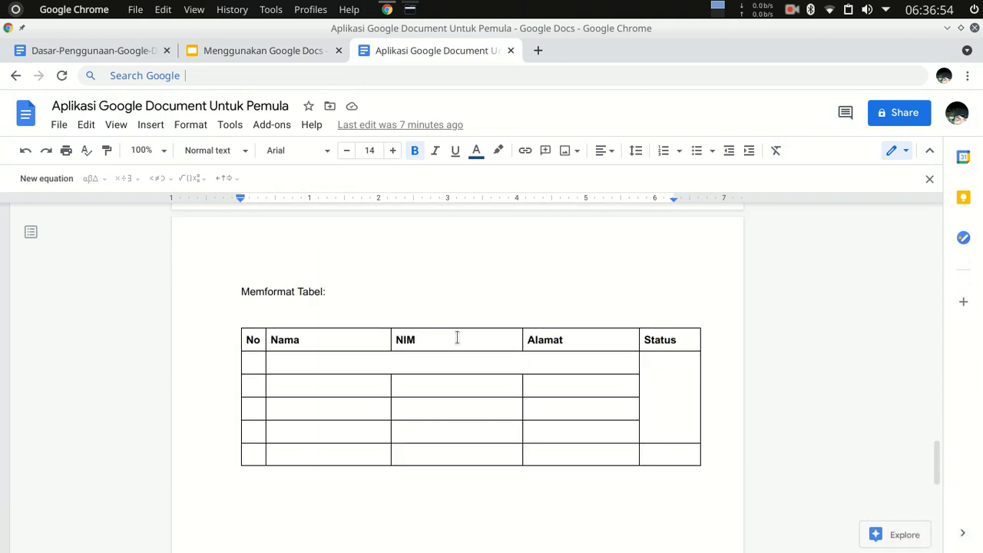
scroll(509, 402, "up", 6)
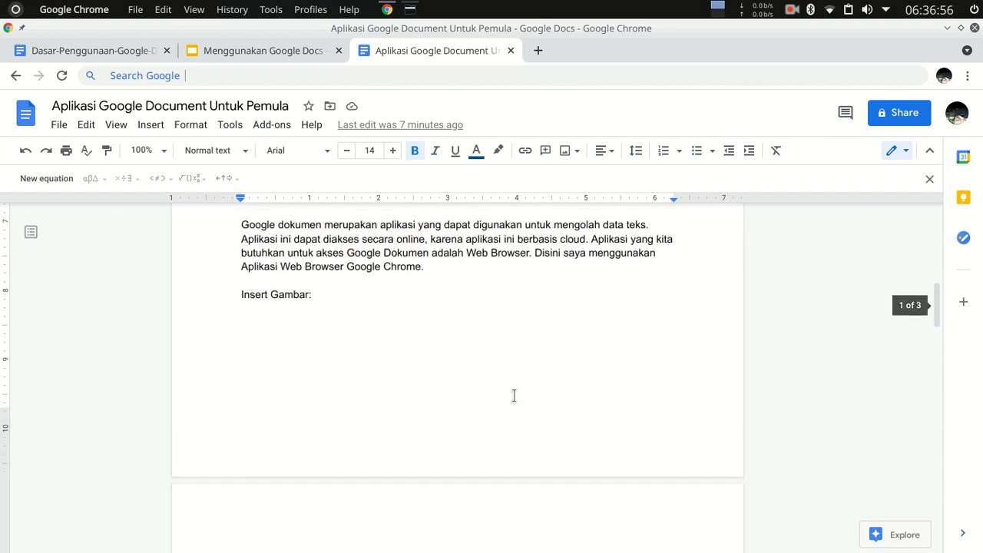
scroll(520, 389, "down", 4)
scroll(524, 396, "down", 10)
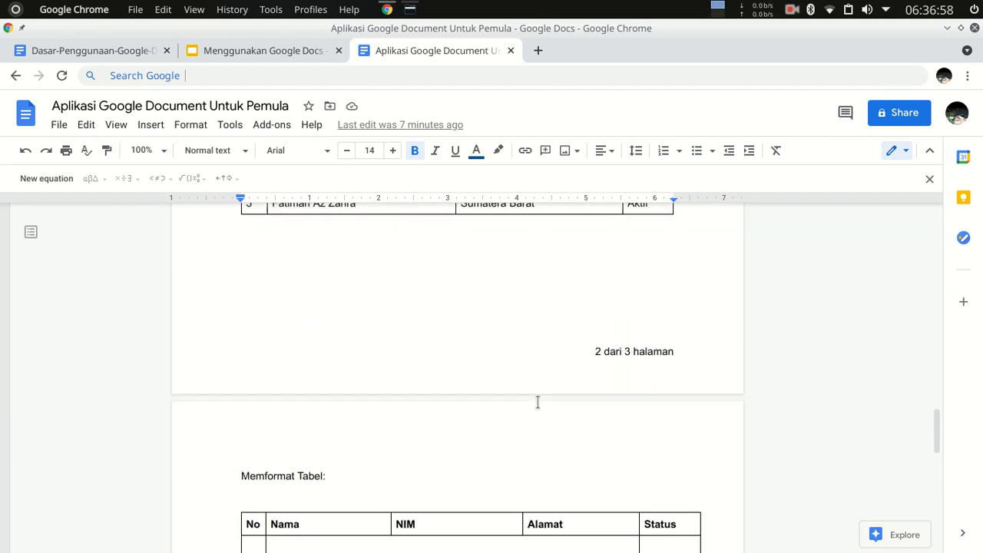
scroll(436, 393, "down", 2)
left_click(353, 295)
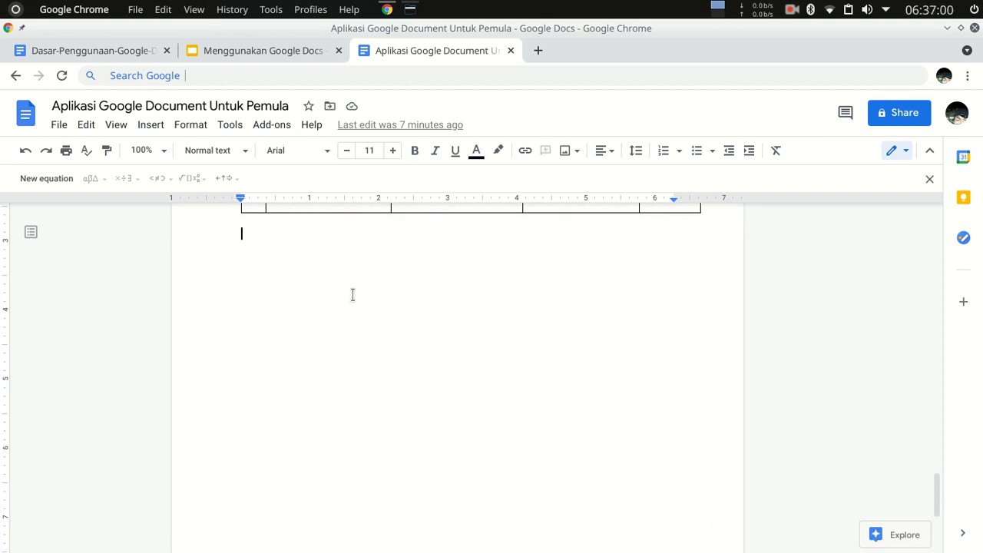
key("Return")
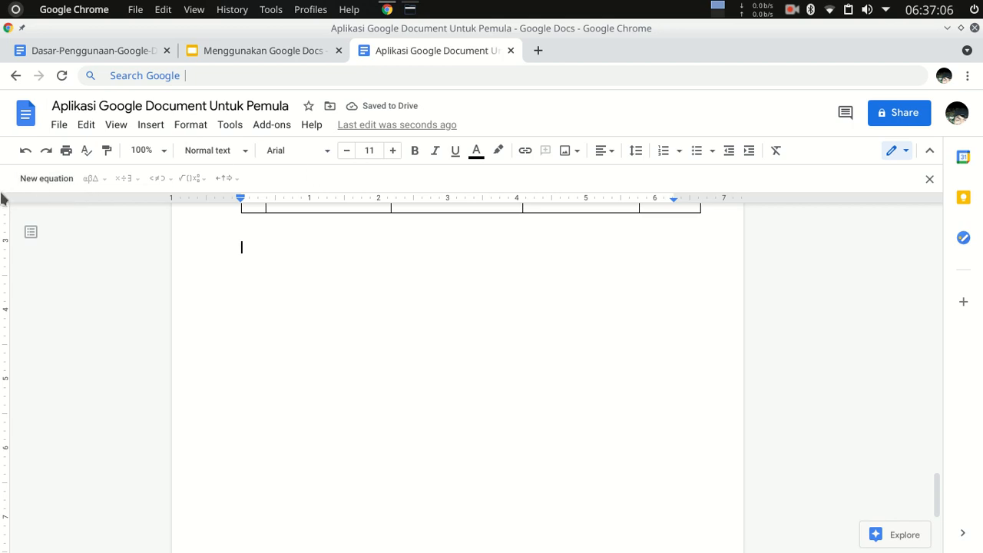
Insert a new equation on the empty line below the table, starting with the nth-root template.
left_click(45, 186)
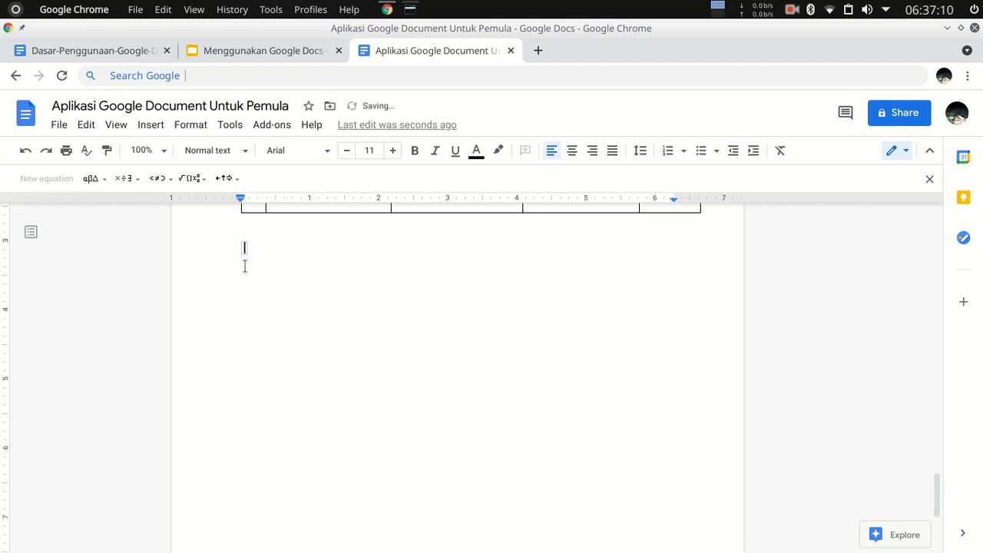
left_click(194, 178)
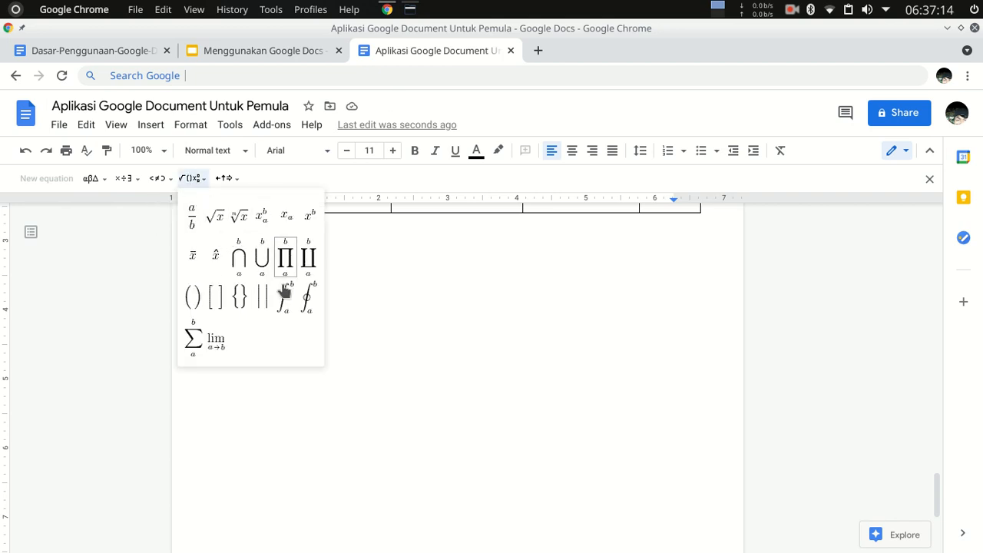
left_click(239, 221)
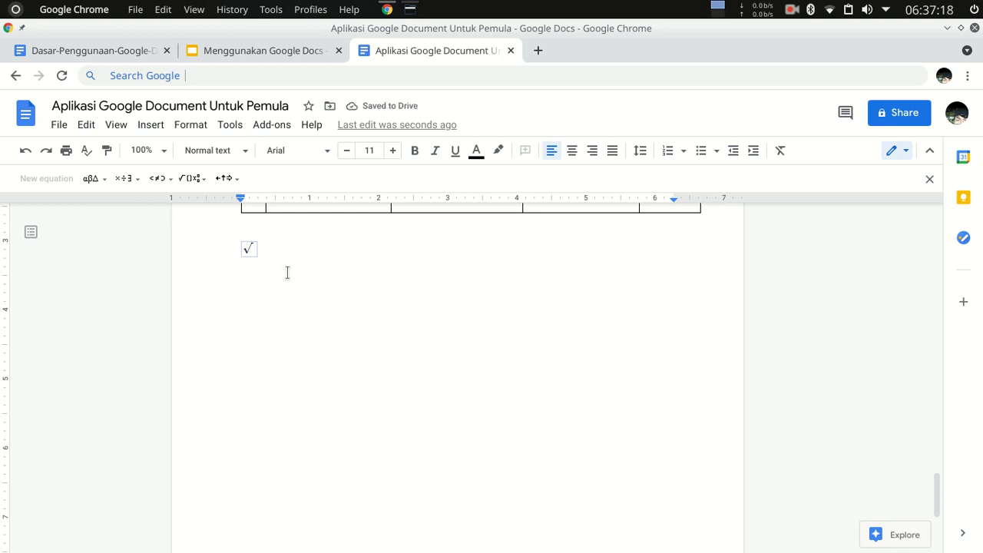
Complete the nth-root equation with index 3 and 3 * 10 under the radical, and start a new line below it.
type("3")
left_click(252, 249)
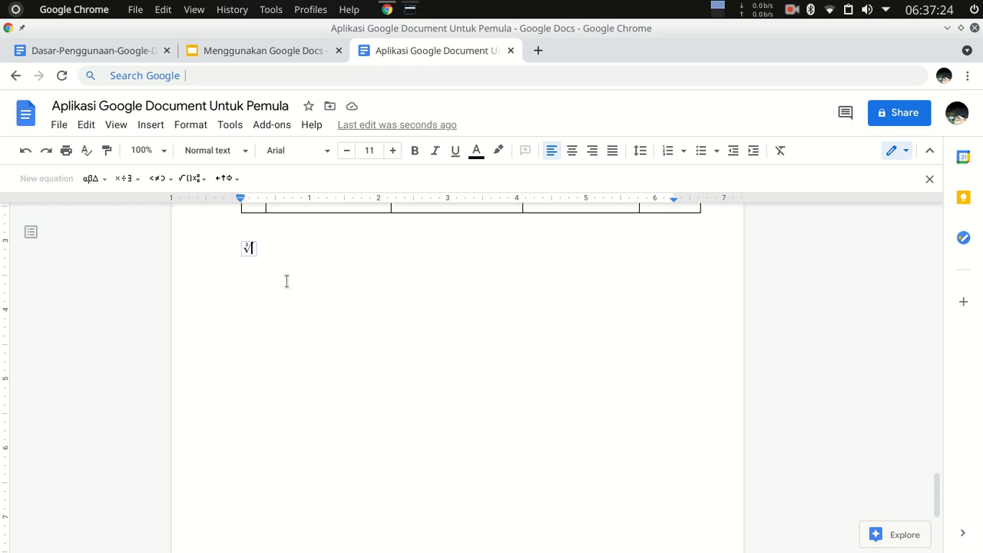
type("3")
key("Right")
type("* ")
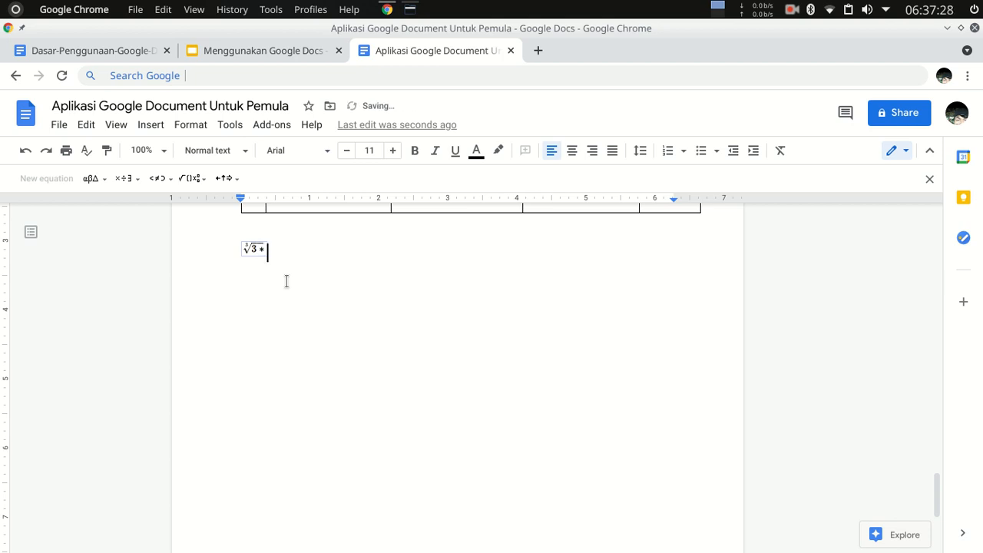
type("10")
left_click(343, 273)
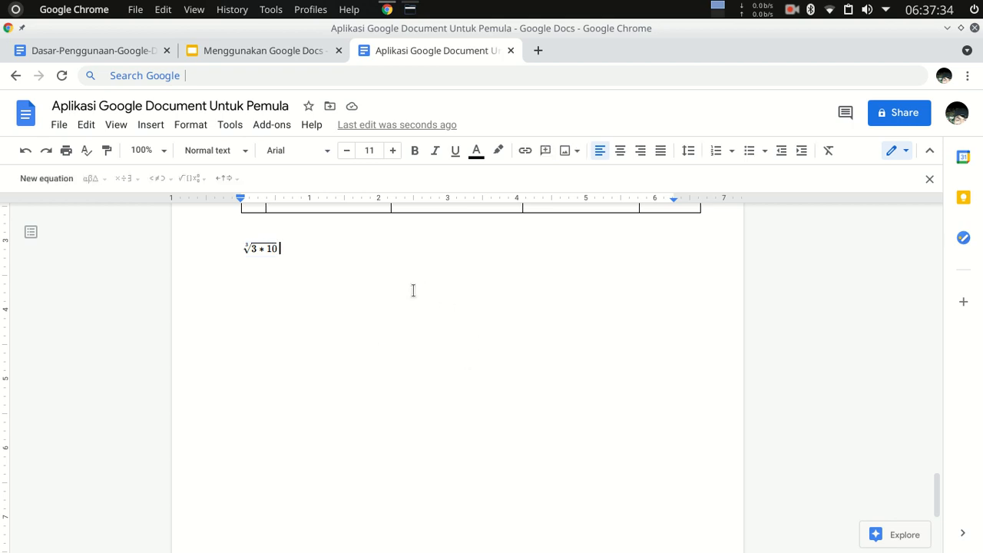
key("Return")
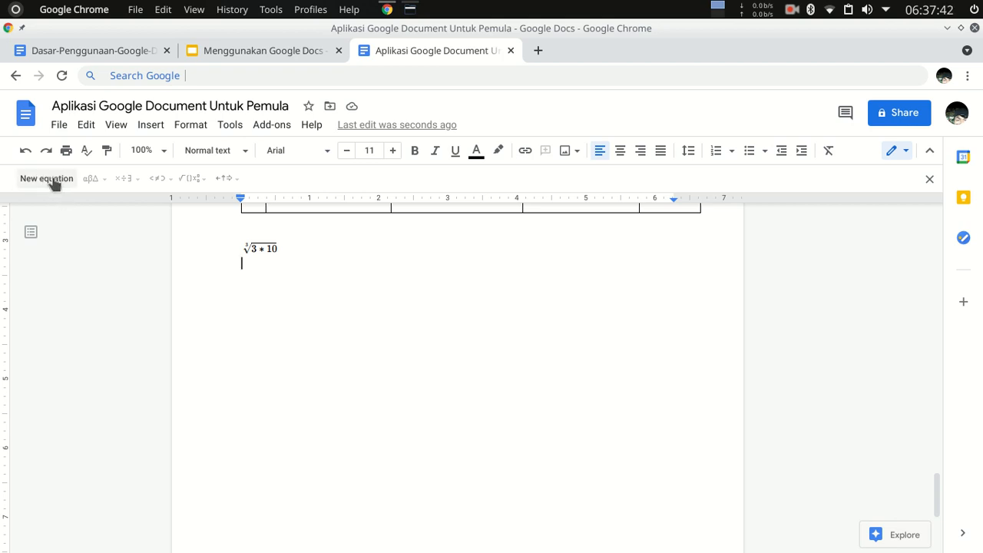
Check the view option that controls the display of the equation toolbar.
left_click(117, 126)
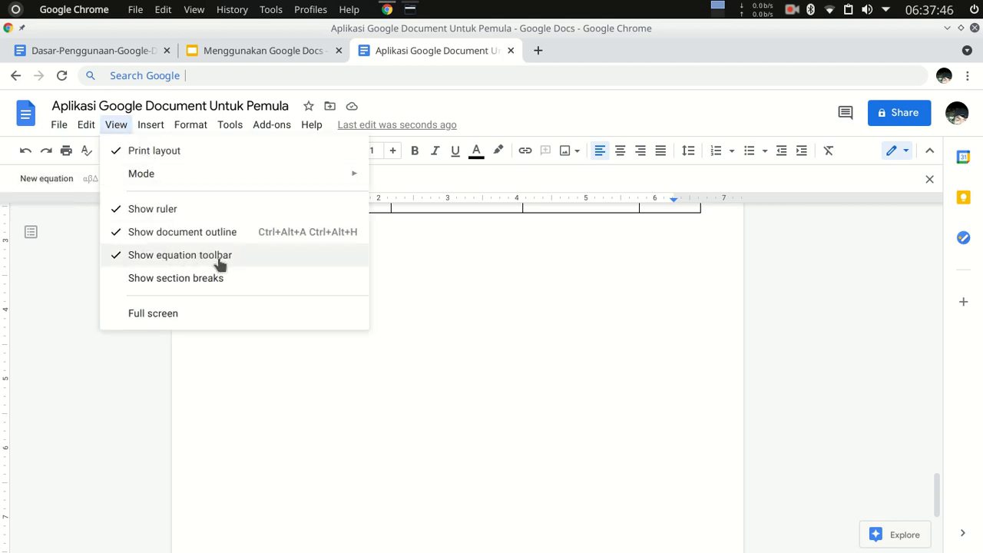
left_click(247, 349)
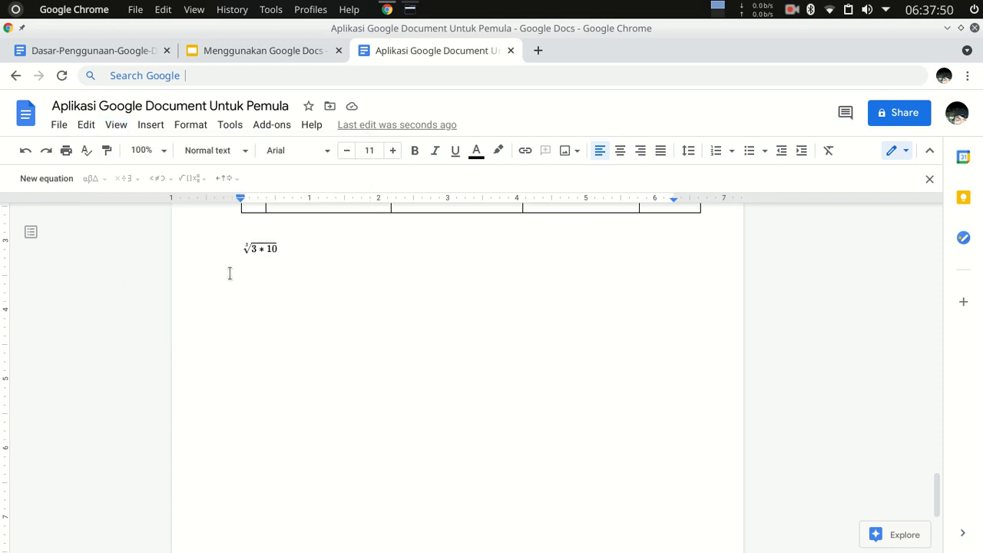
scroll(279, 286, "up", 3)
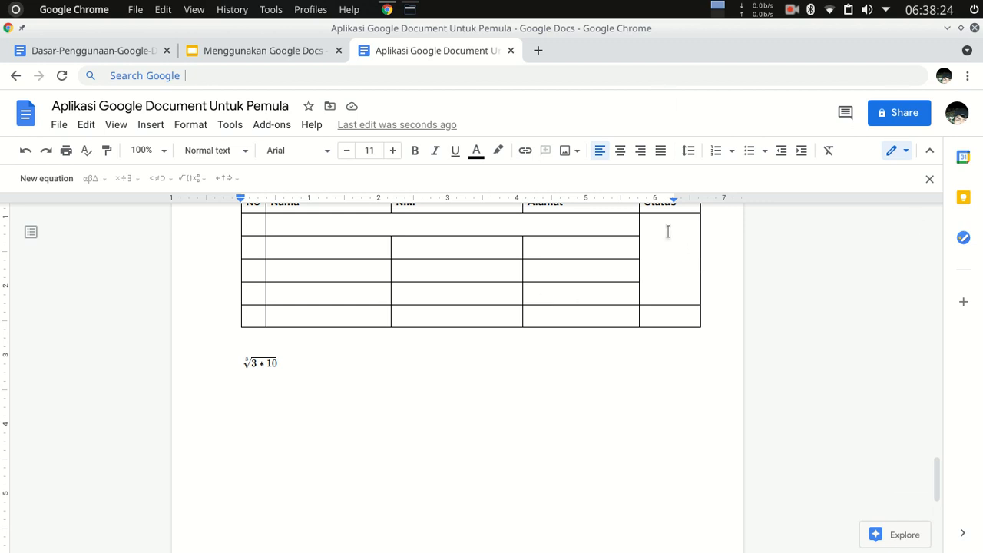
Review the document's sharing options and the permission settings for editors, viewers and commenters, and close the sharing dialog.
left_click(900, 122)
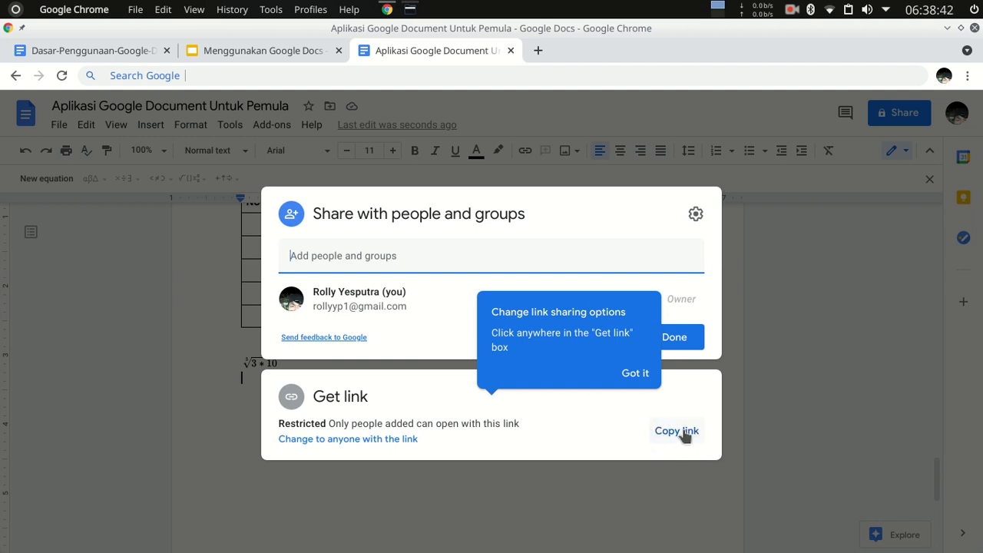
left_click(695, 216)
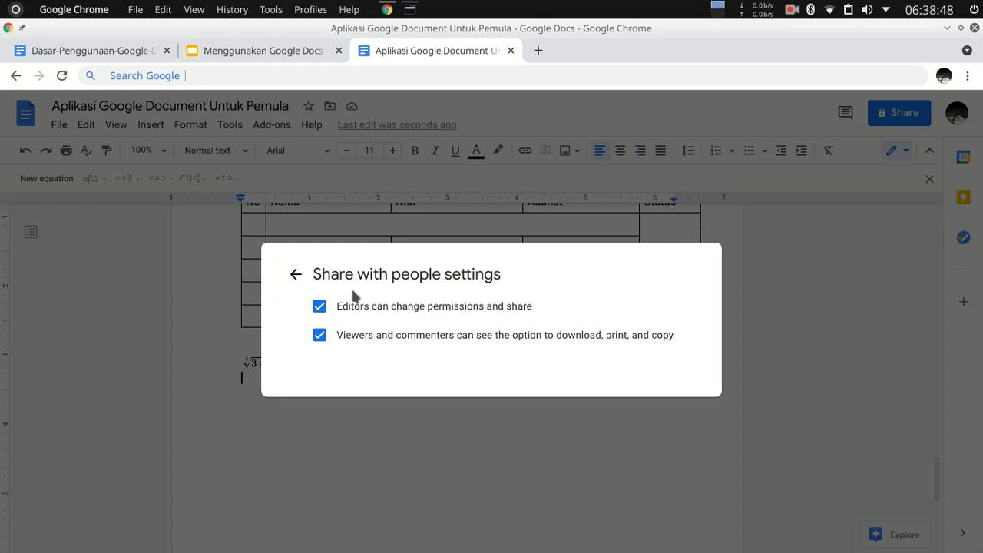
left_click(297, 275)
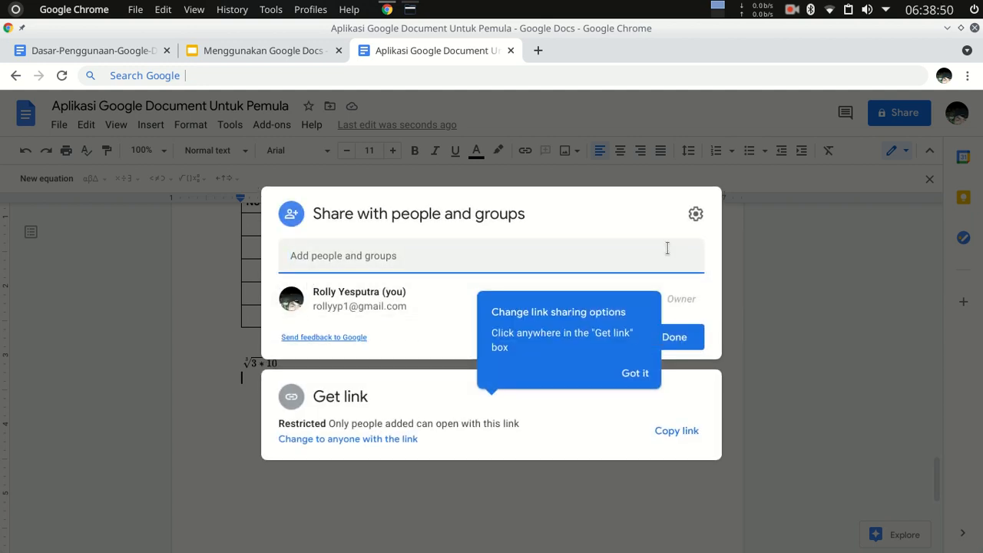
left_click(793, 270)
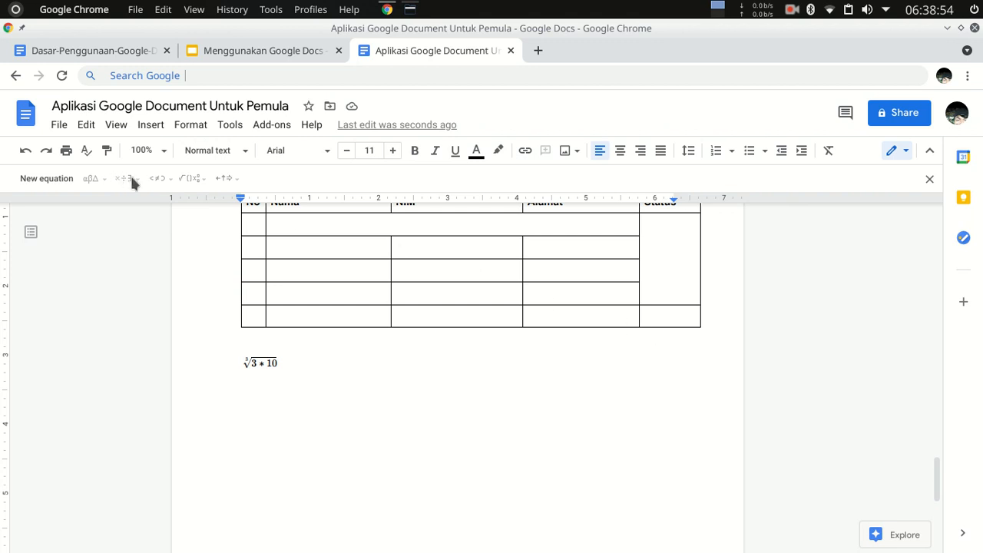
Look over the formatting commands and the document's page setup options, and cancel the page setup.
left_click(187, 126)
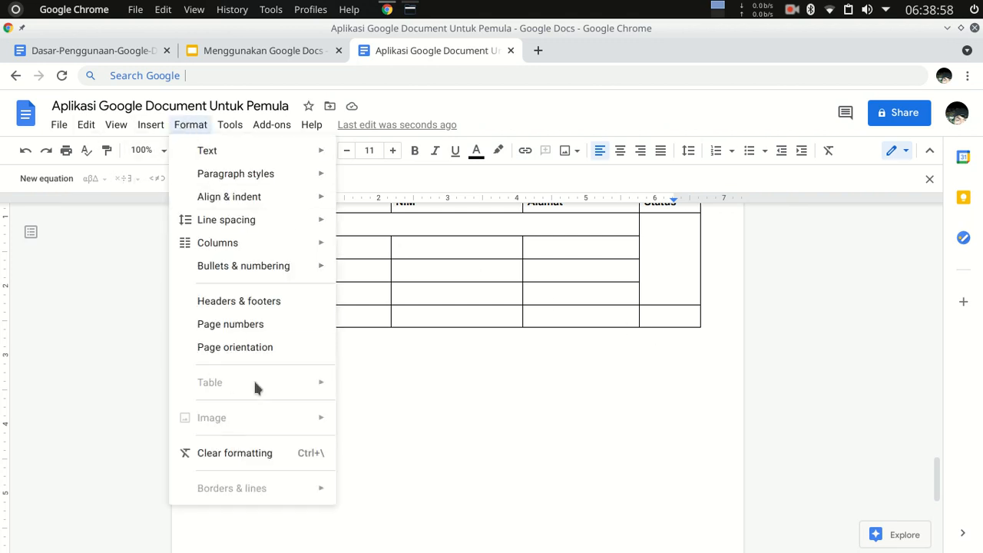
left_click(422, 390)
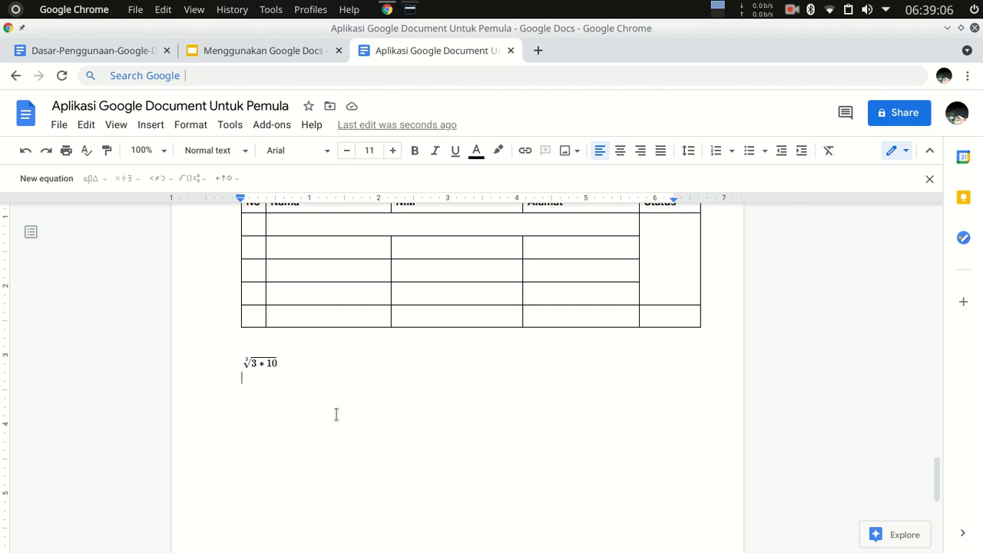
left_click(59, 126)
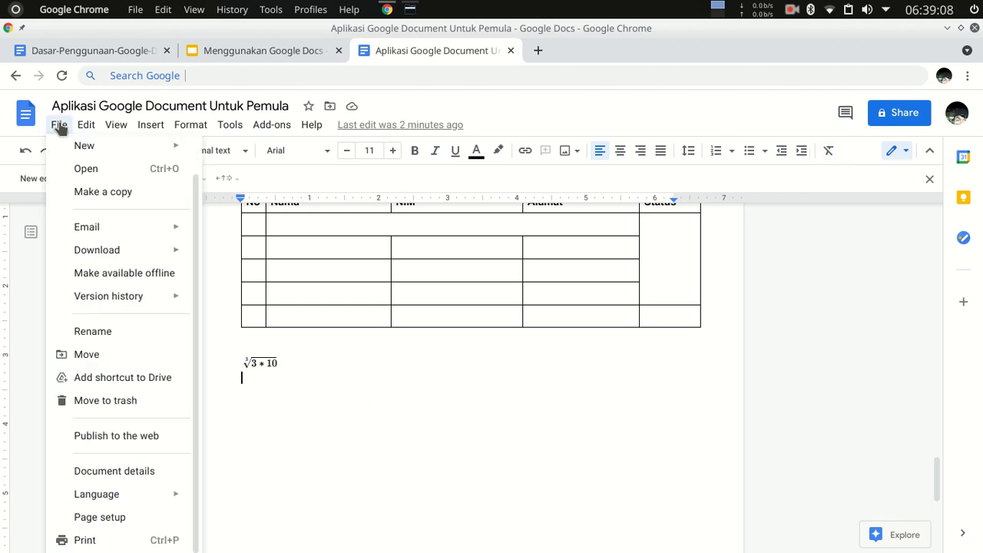
left_click(128, 519)
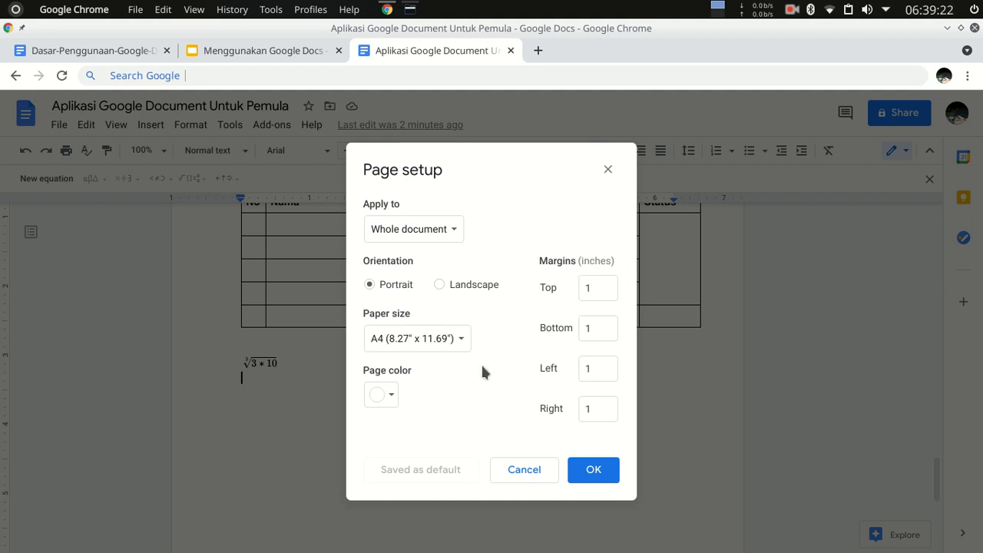
left_click(523, 474)
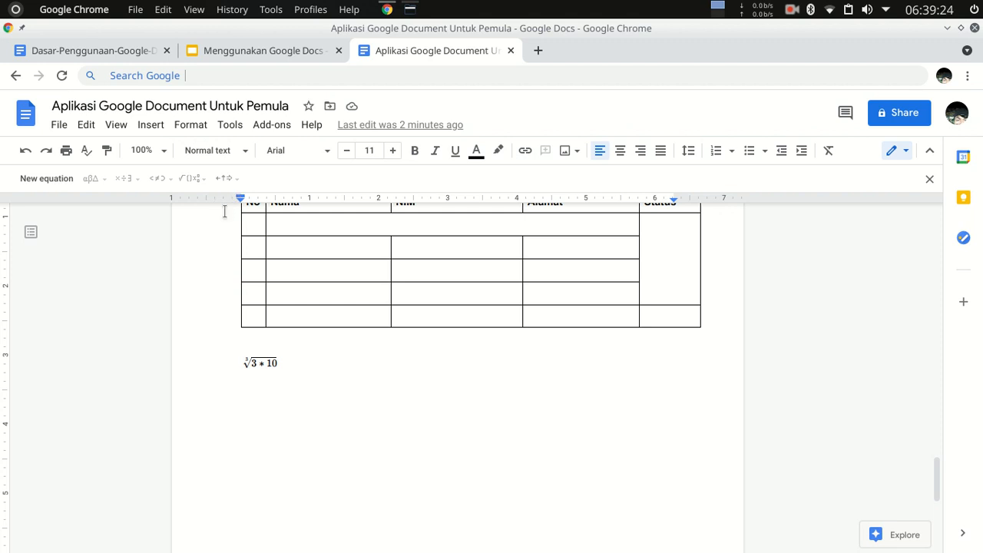
Go to the Docs home page and look over the templates and recent documents.
left_click(26, 115)
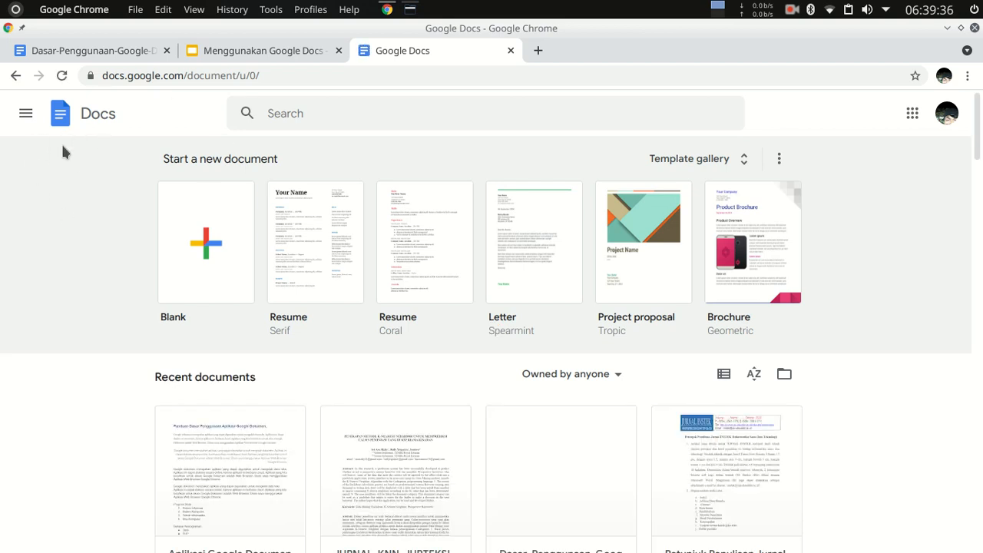
scroll(103, 245, "down", 3)
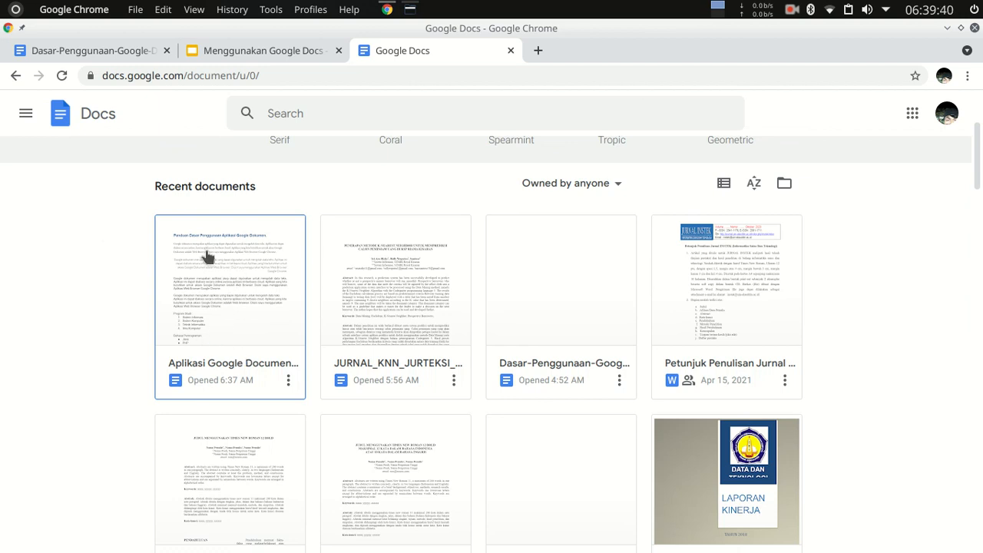
scroll(209, 322, "up", 1)
scroll(209, 321, "up", 3)
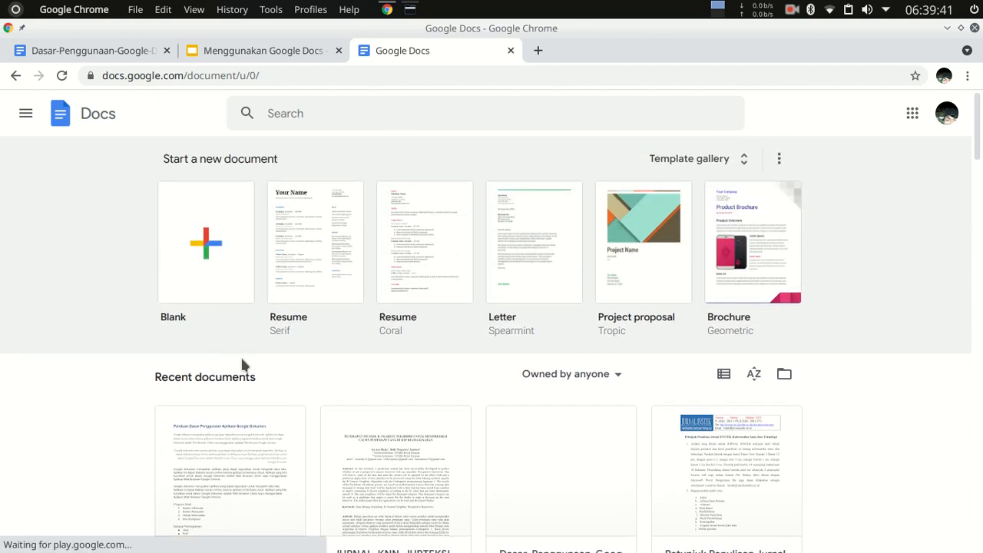
Open the Docs settings, follow the language setting to the Google Account language page, and review the listed languages.
left_click(23, 115)
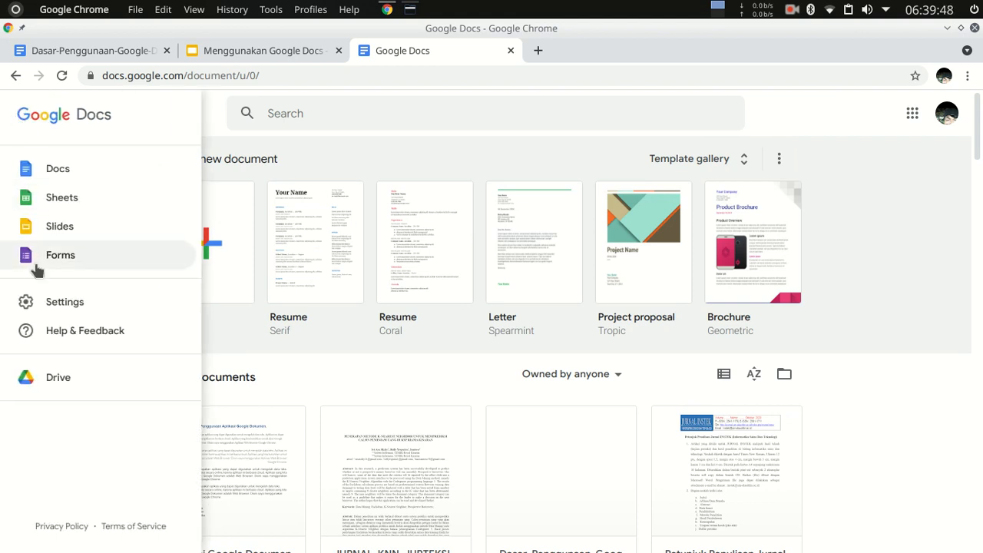
left_click(64, 302)
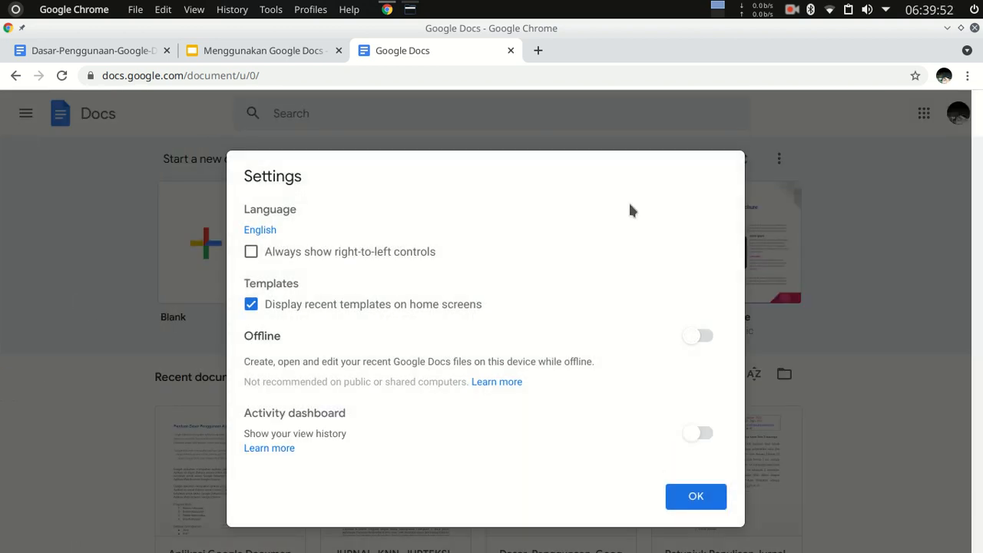
left_click(261, 230)
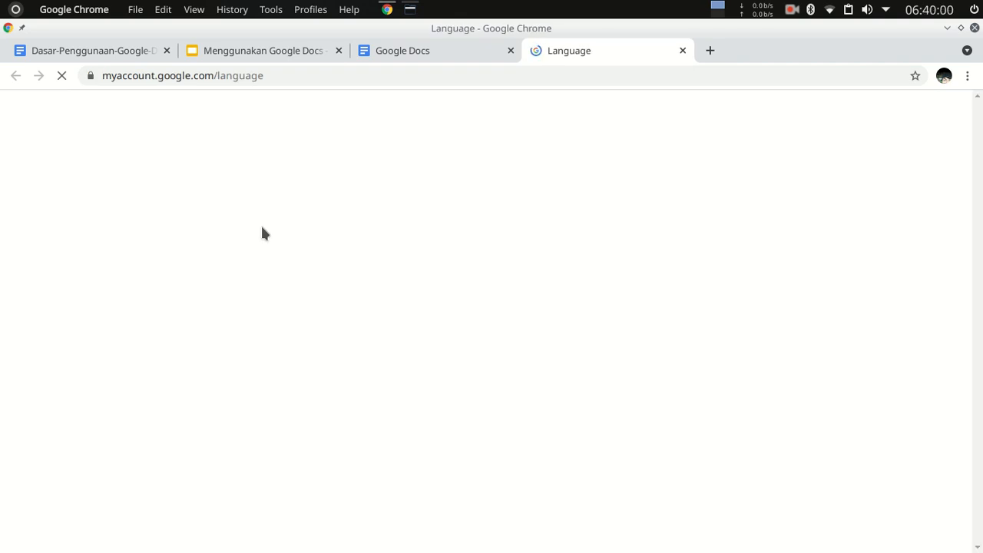
scroll(732, 272, "down", 4)
scroll(739, 275, "up", 4)
scroll(751, 307, "down", 4)
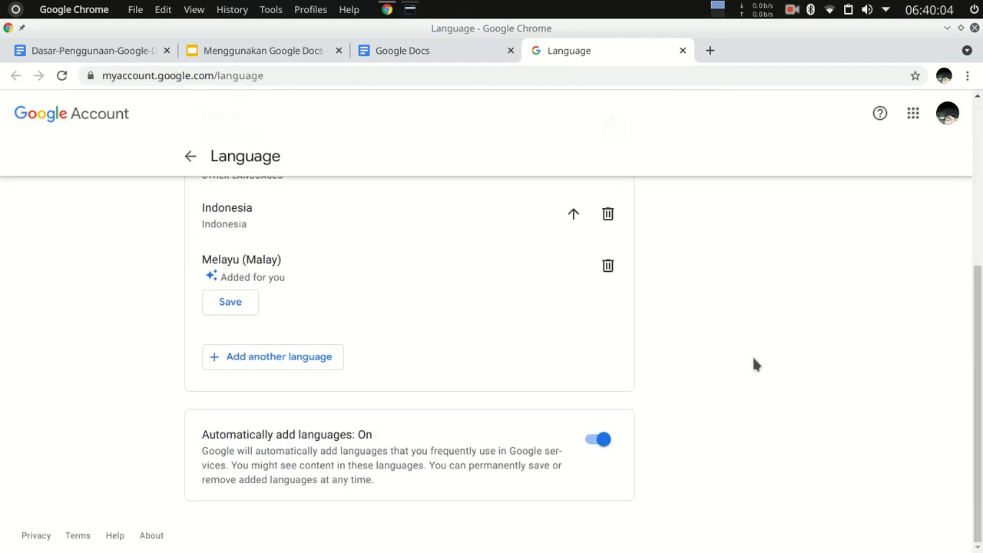
scroll(753, 364, "up", 3)
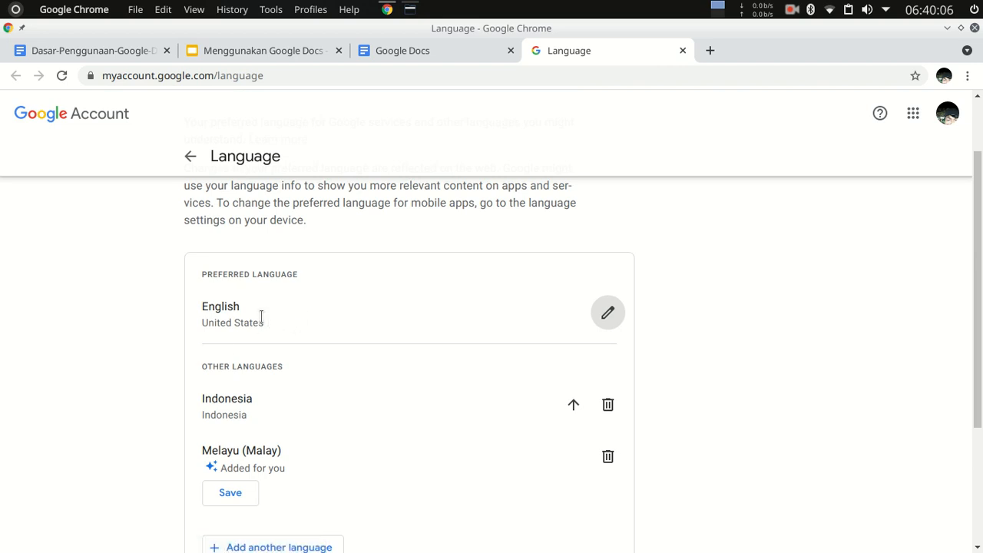
Look through the list of languages offered for the preferred language, and cancel the selection.
left_click(607, 311)
scroll(387, 300, "down", 7)
scroll(398, 323, "down", 8)
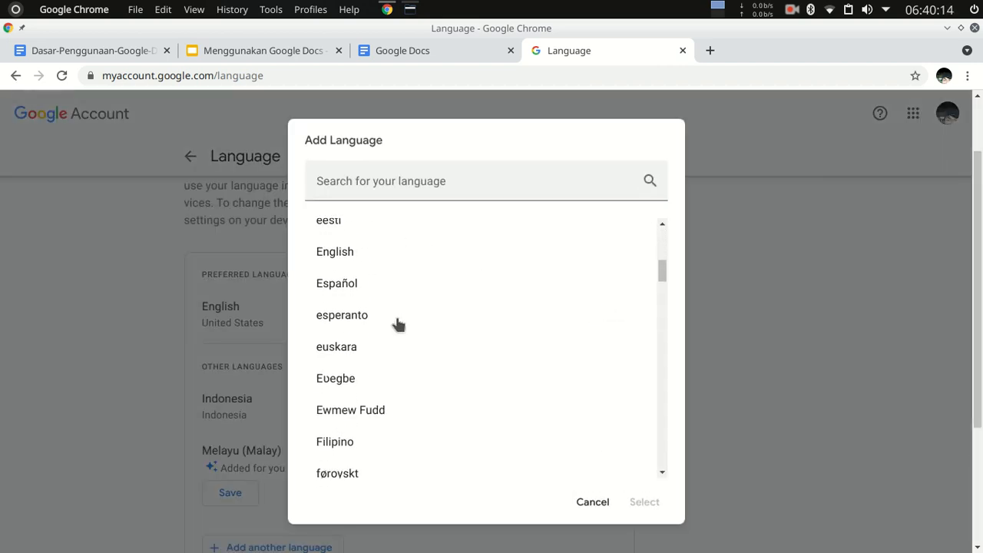
scroll(398, 324, "down", 4)
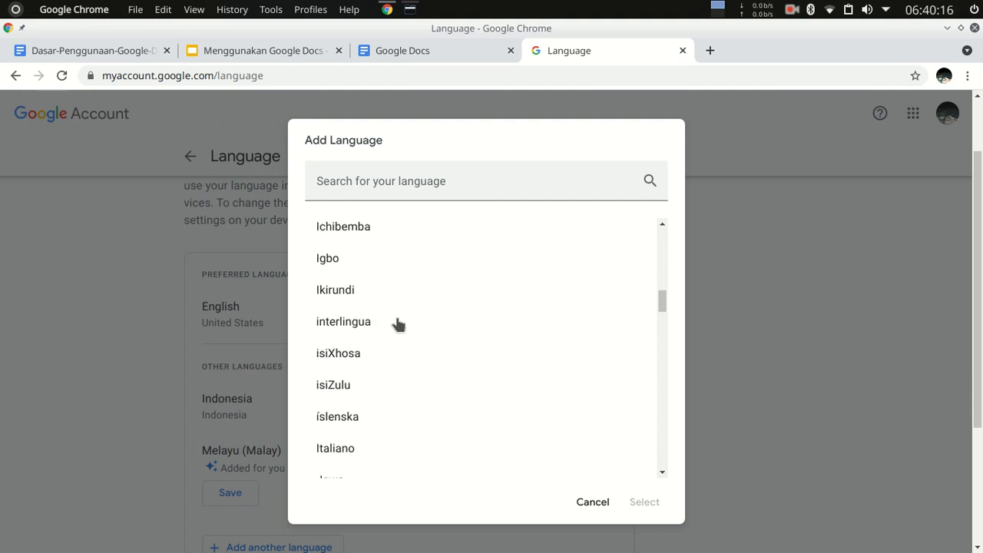
scroll(390, 318, "down", 2)
scroll(390, 333, "down", 2)
scroll(390, 334, "up", 1)
scroll(388, 333, "down", 5)
scroll(395, 358, "down", 3)
scroll(385, 361, "down", 4)
scroll(443, 307, "up", 4)
scroll(388, 303, "up", 3)
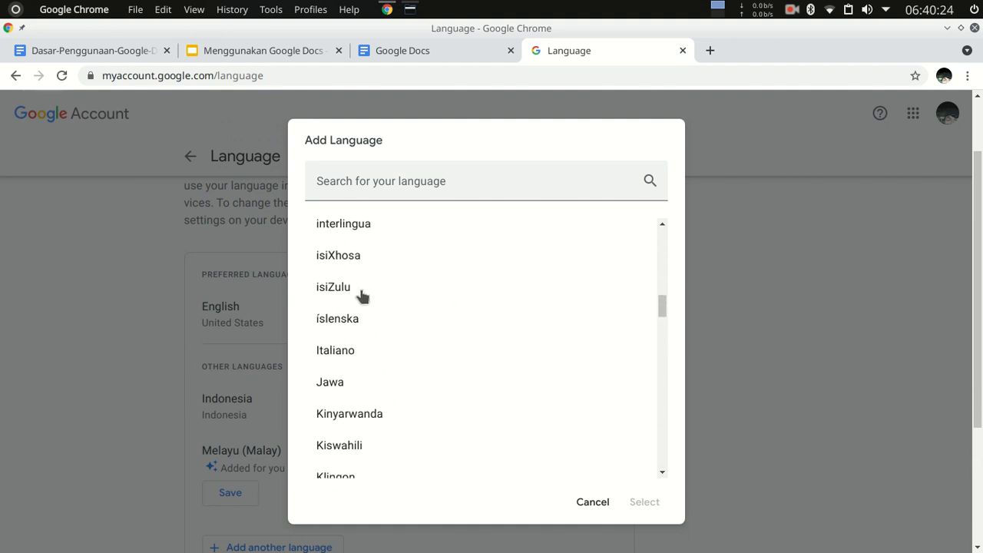
scroll(366, 330, "up", 2)
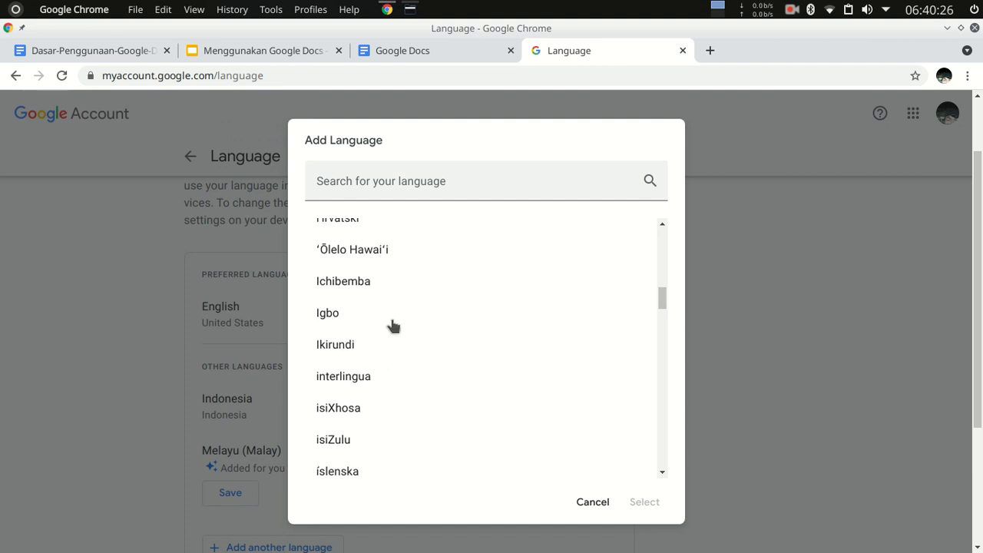
scroll(381, 329, "up", 2)
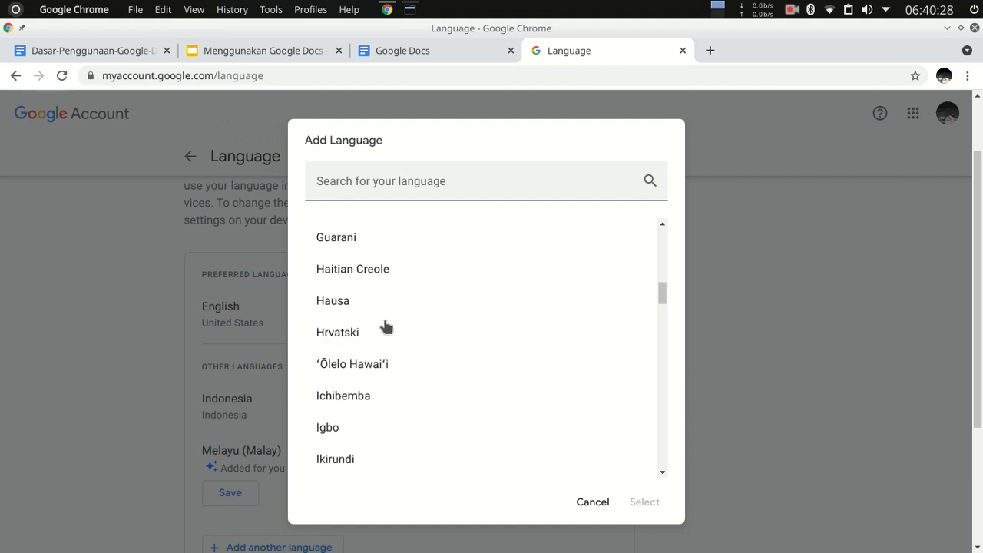
scroll(391, 329, "down", 3)
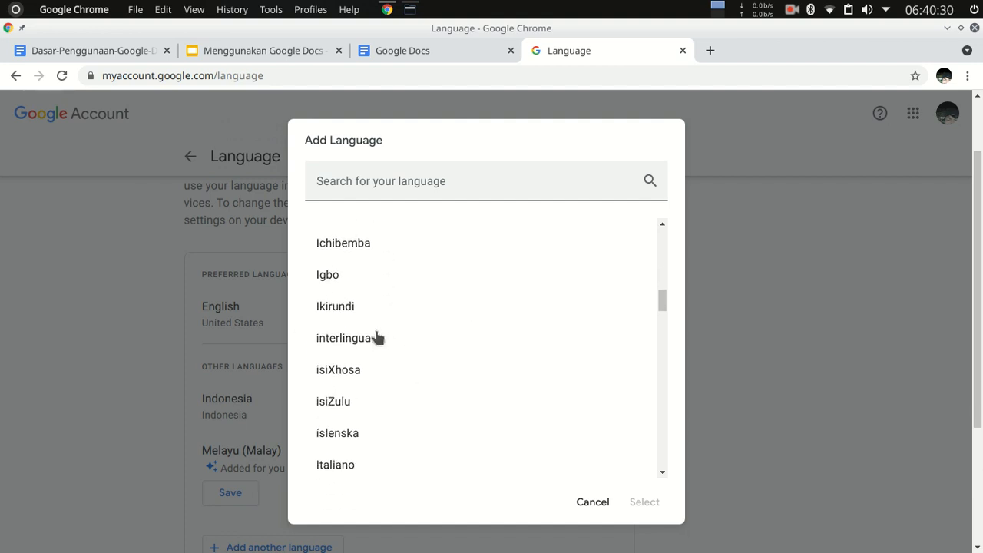
left_click(592, 505)
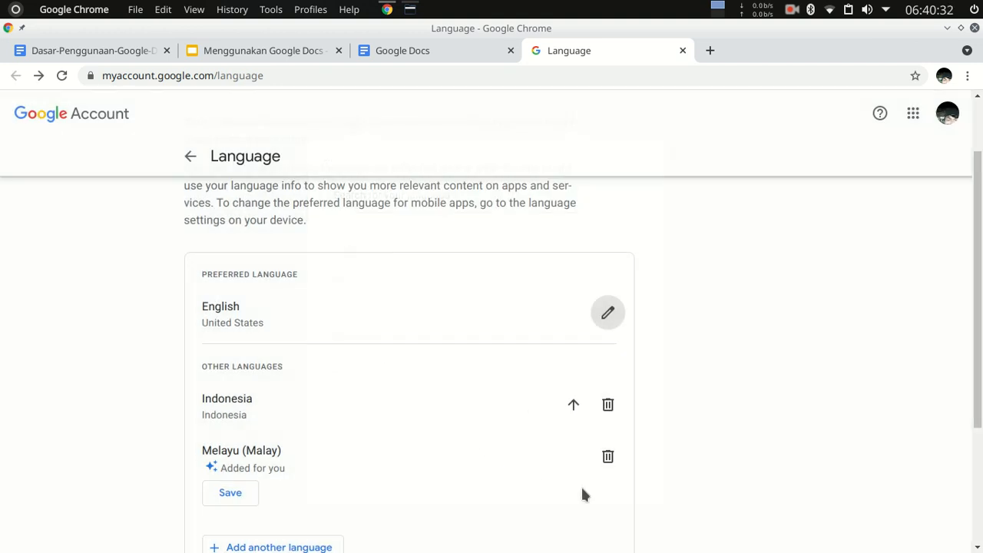
Make Indonesia the preferred language of the Google Account, and go back to the account's data and personalization page.
scroll(354, 353, "down", 3)
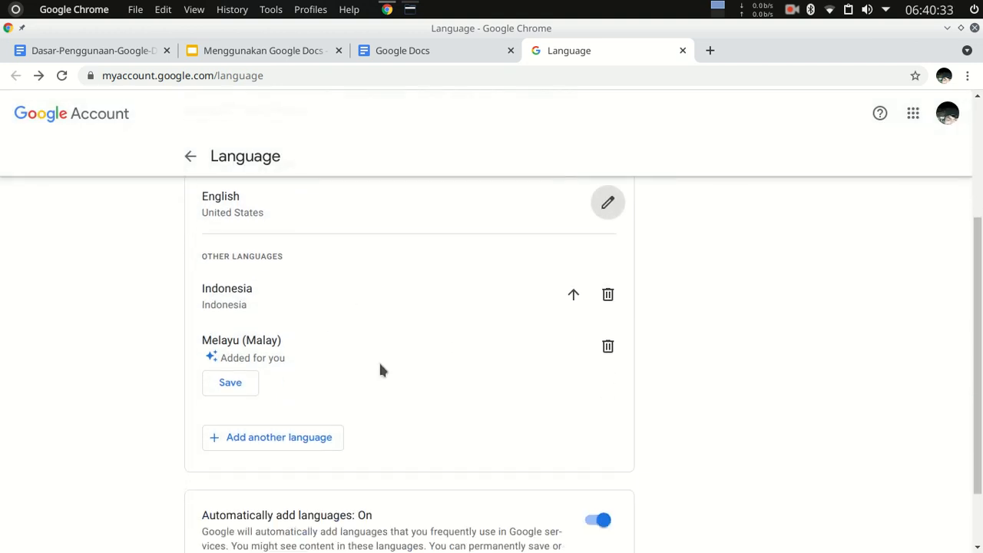
left_click(573, 292)
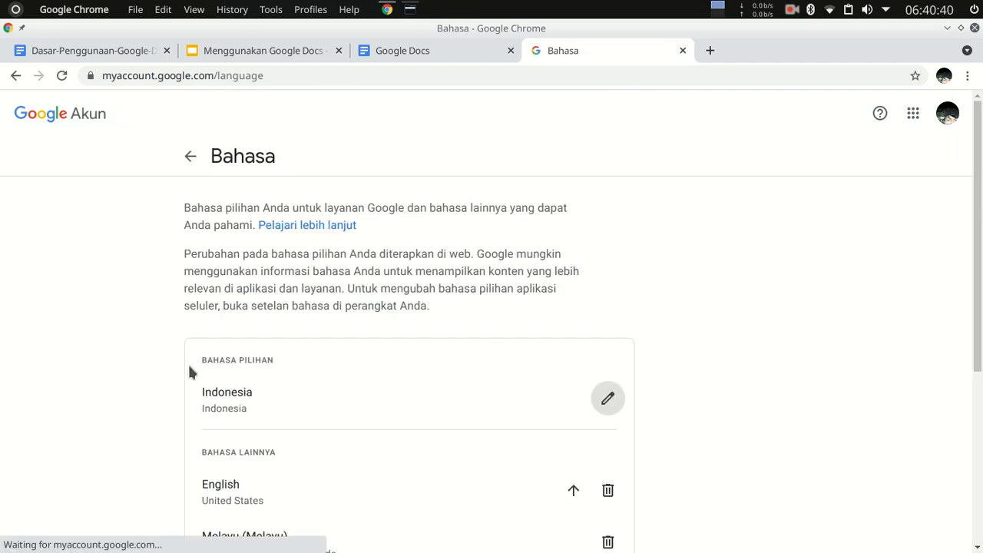
scroll(298, 402, "down", 2)
scroll(299, 400, "up", 2)
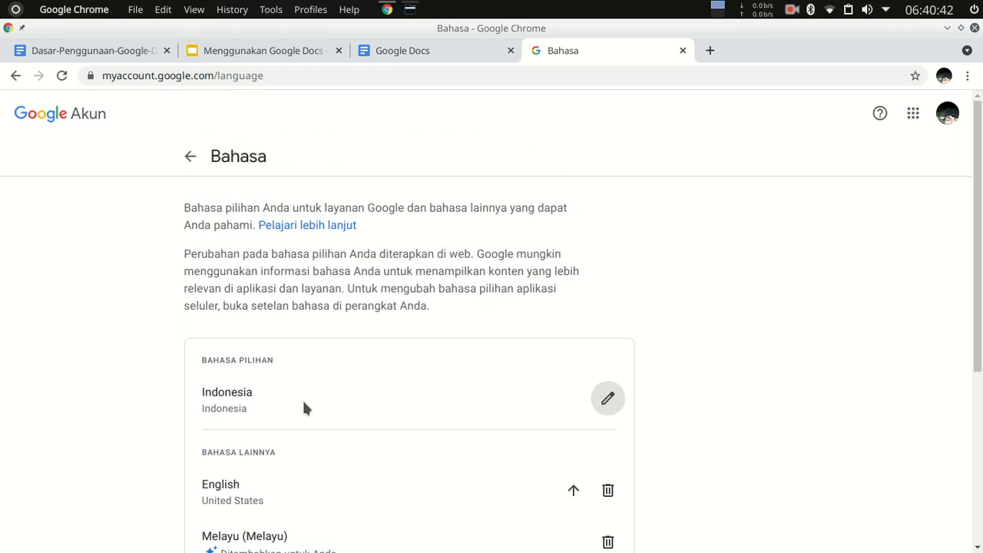
left_click(188, 158)
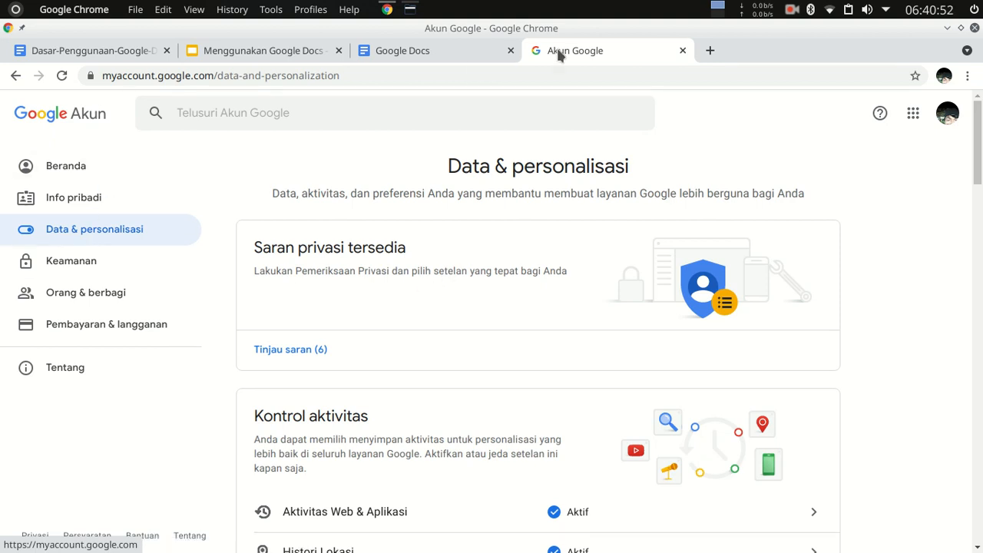
Return to the Docs home page, confirm its settings unchanged, and close the Google Account page.
left_click(408, 51)
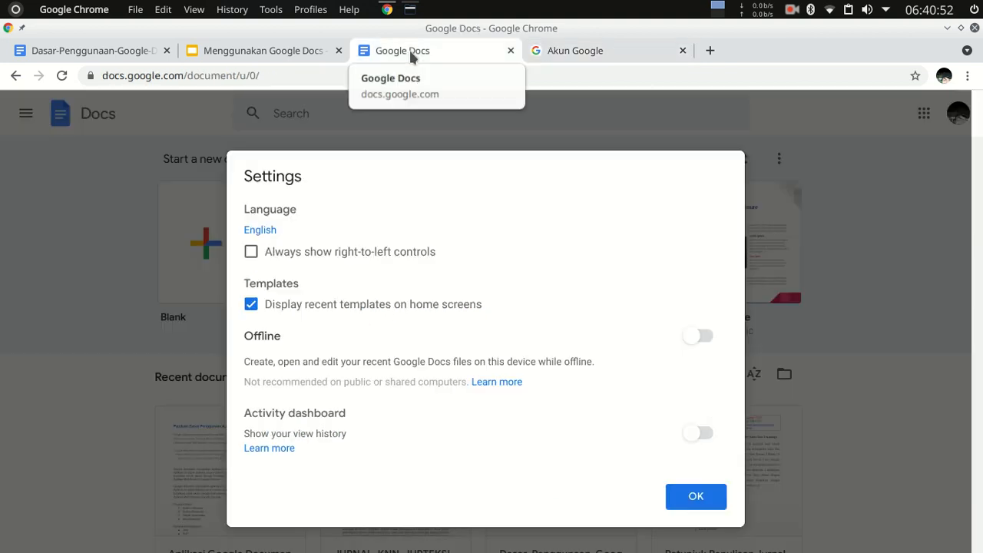
left_click(702, 500)
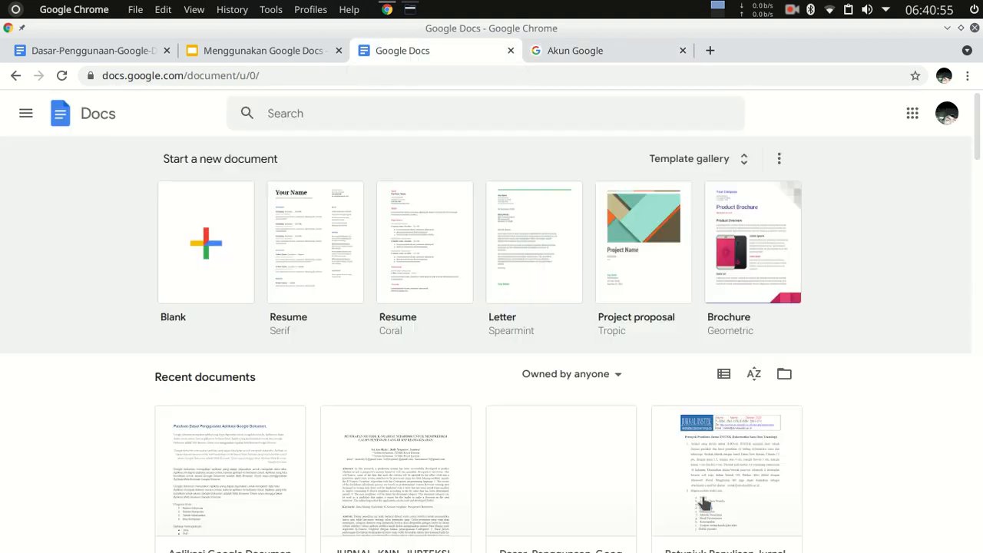
left_click(683, 50)
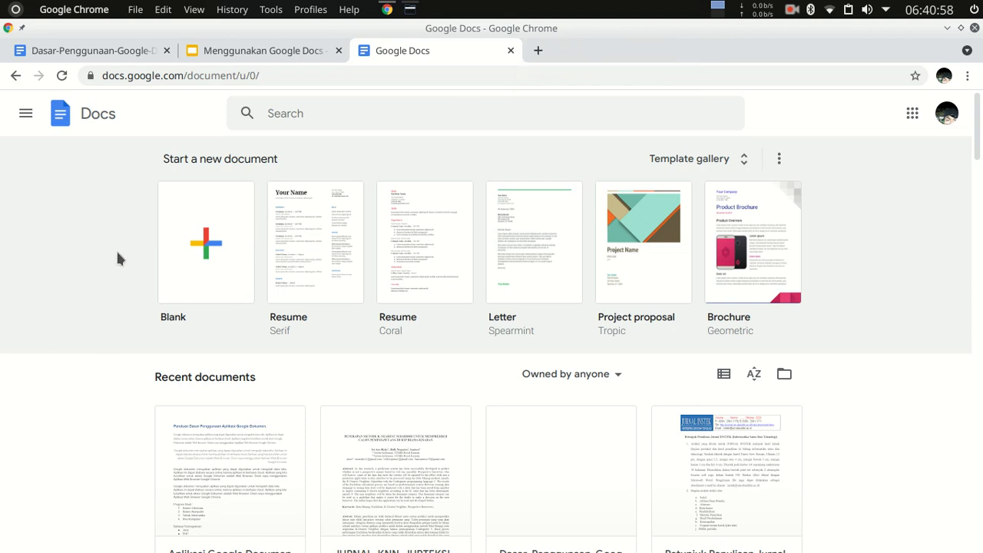
Reload the Docs home page and check that its main navigation entries appear in Indonesian.
left_click(27, 115)
left_click(29, 119)
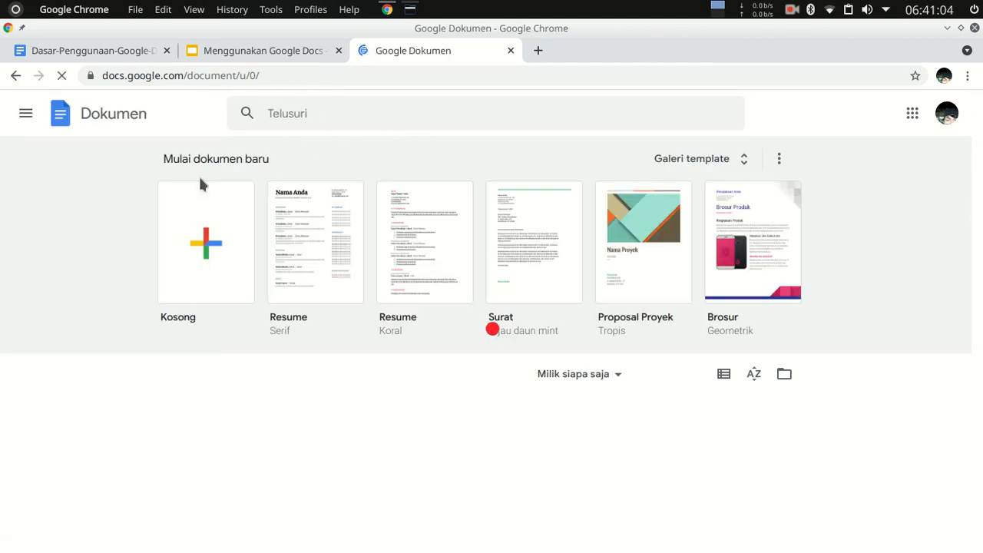
left_click(27, 115)
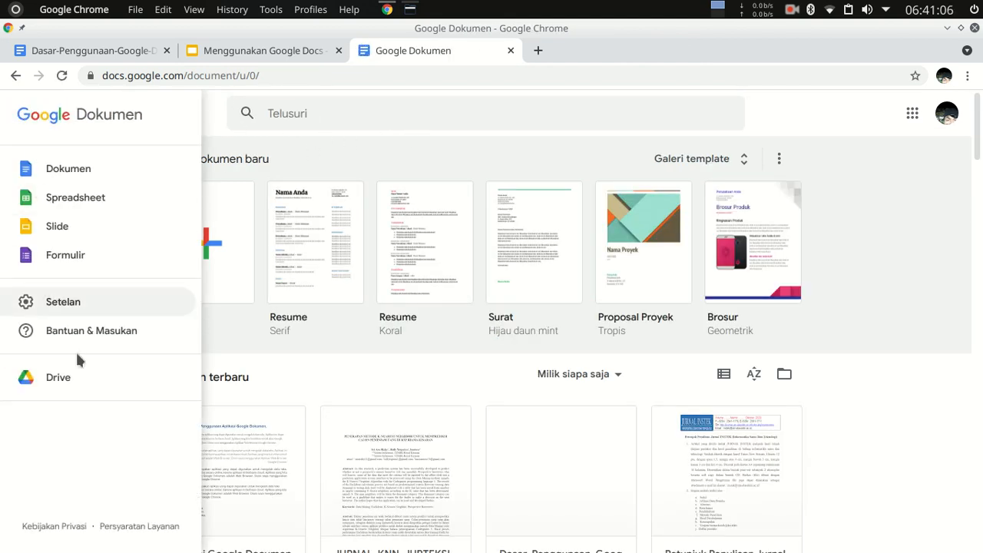
left_click(379, 144)
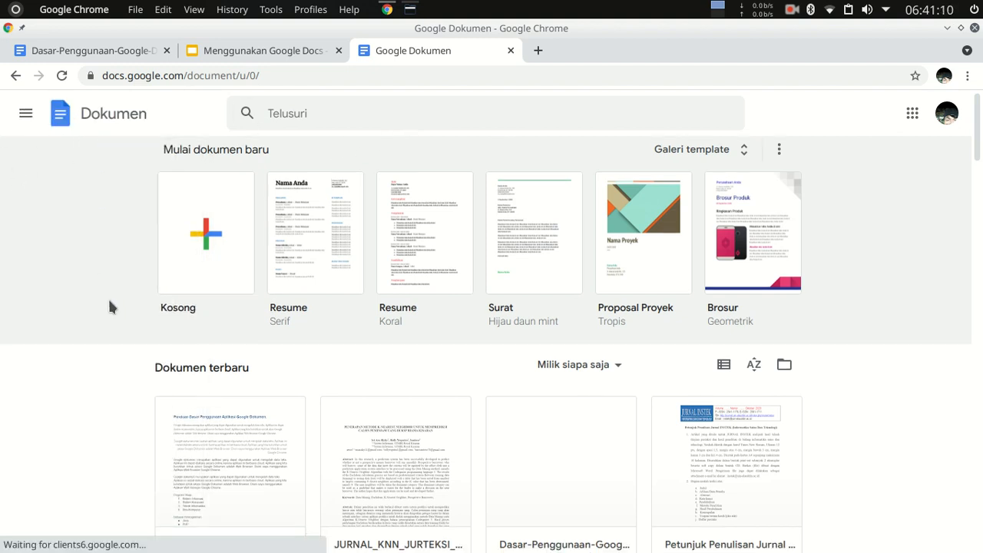
Open the recent document "Aplikasi Google Document Untuk Pemula" and look over its Indonesian command lists.
scroll(109, 298, "down", 2)
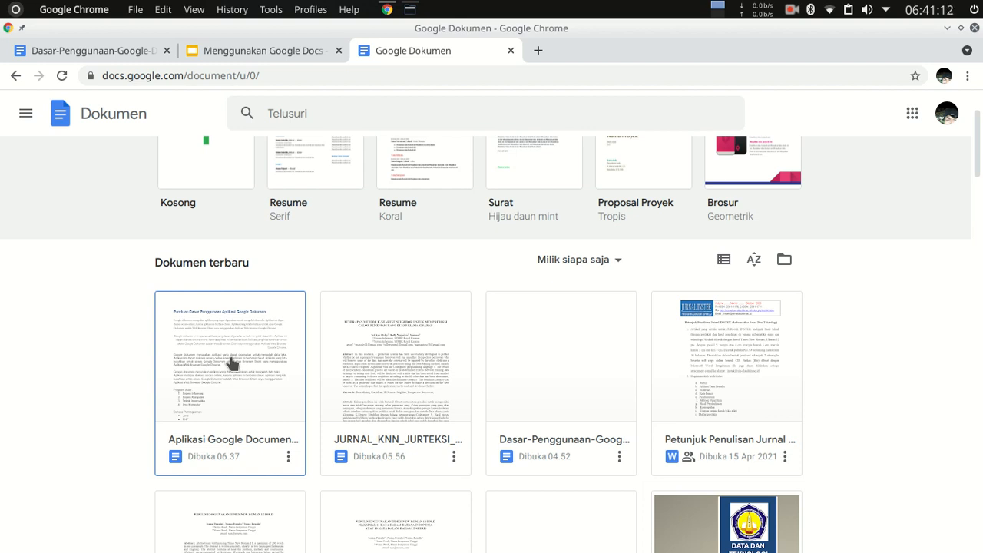
left_click(226, 382)
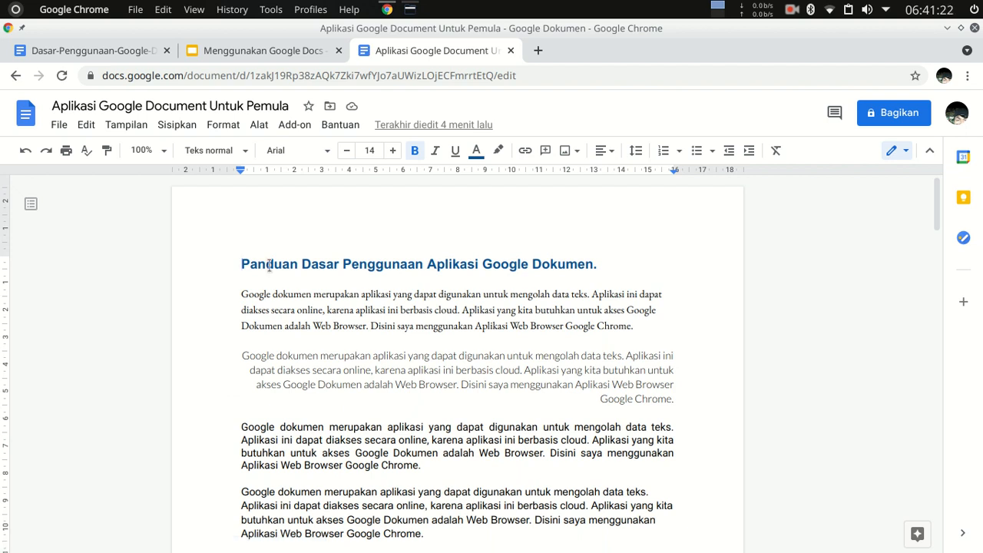
left_click(54, 126)
mouse_move(100, 198)
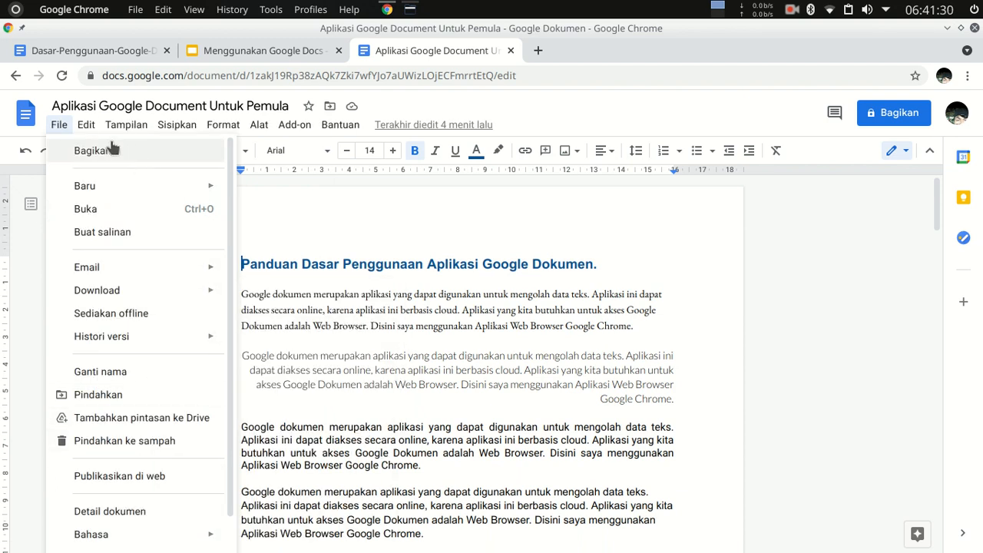
mouse_move(179, 135)
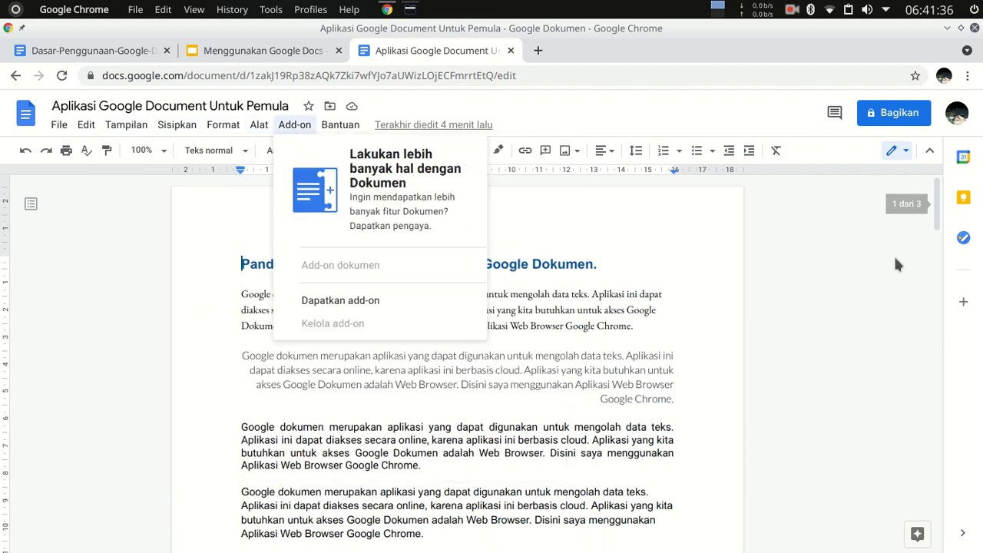
double_click(841, 269)
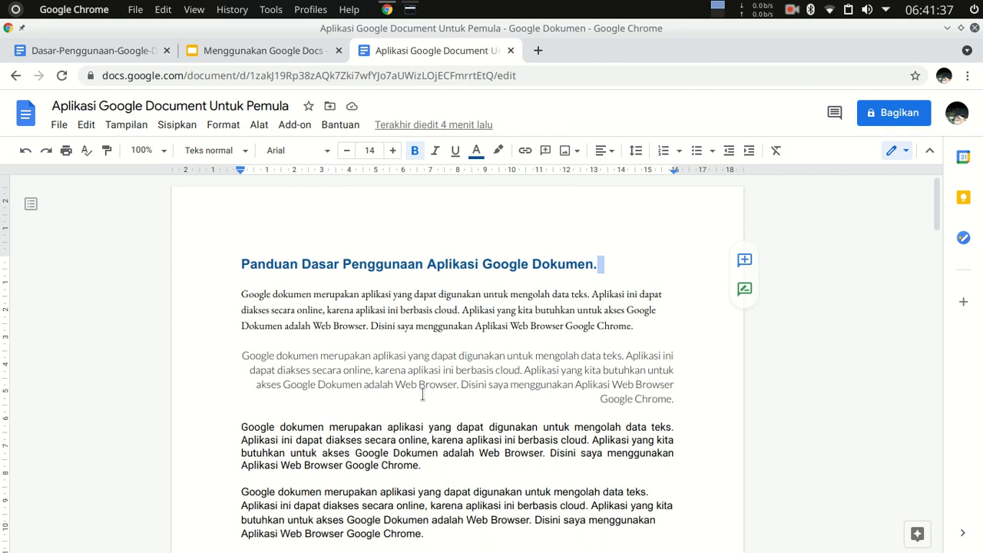
Review the context commands offered for the first body paragraph and for the name cells of the "Insert Tabel" table.
right_click(358, 310)
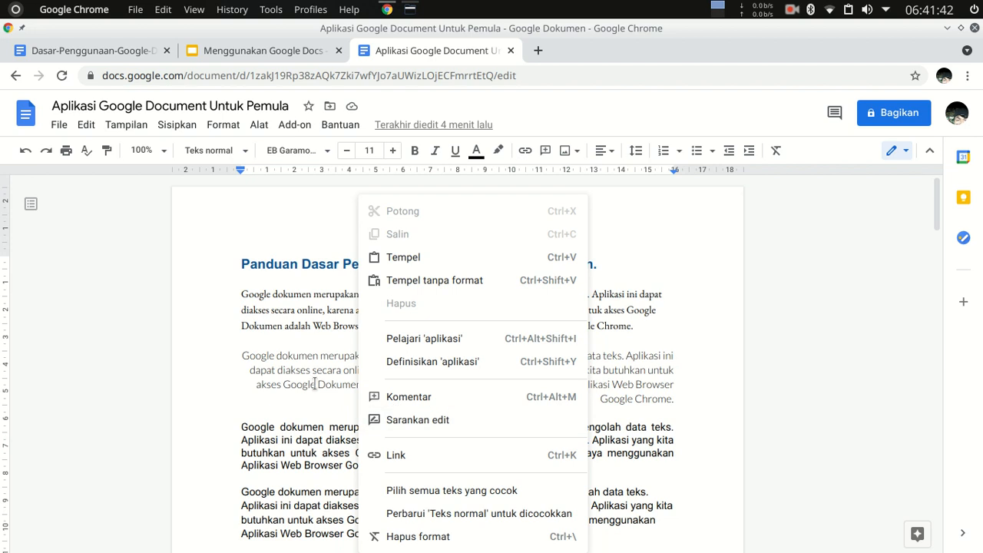
left_click(264, 342)
scroll(427, 321, "down", 6)
scroll(427, 321, "down", 12)
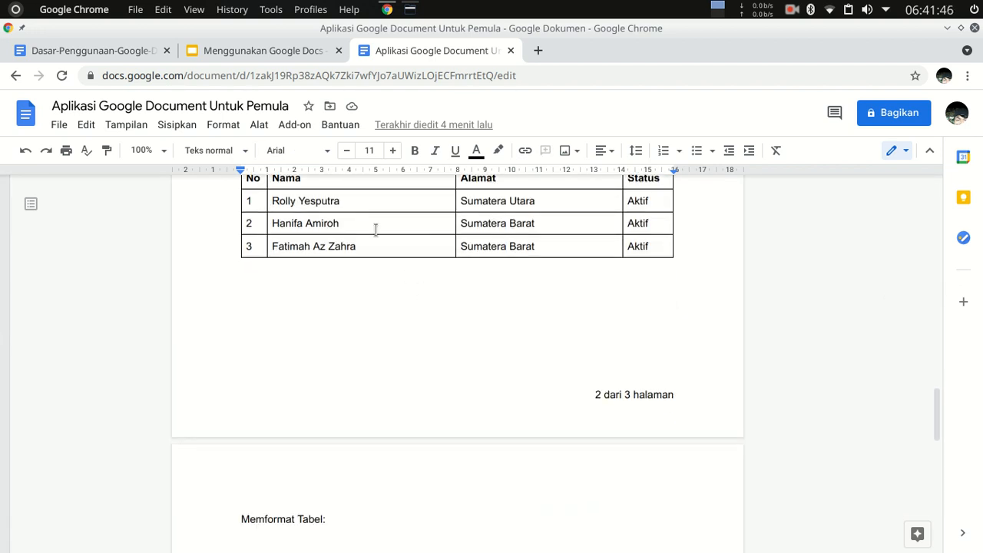
right_click(376, 228)
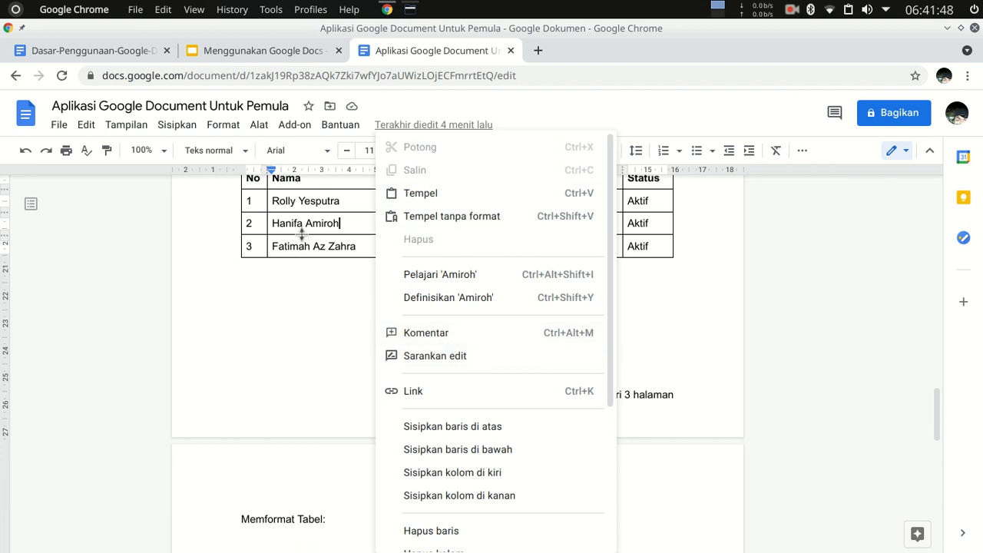
left_click(340, 246)
right_click(376, 246)
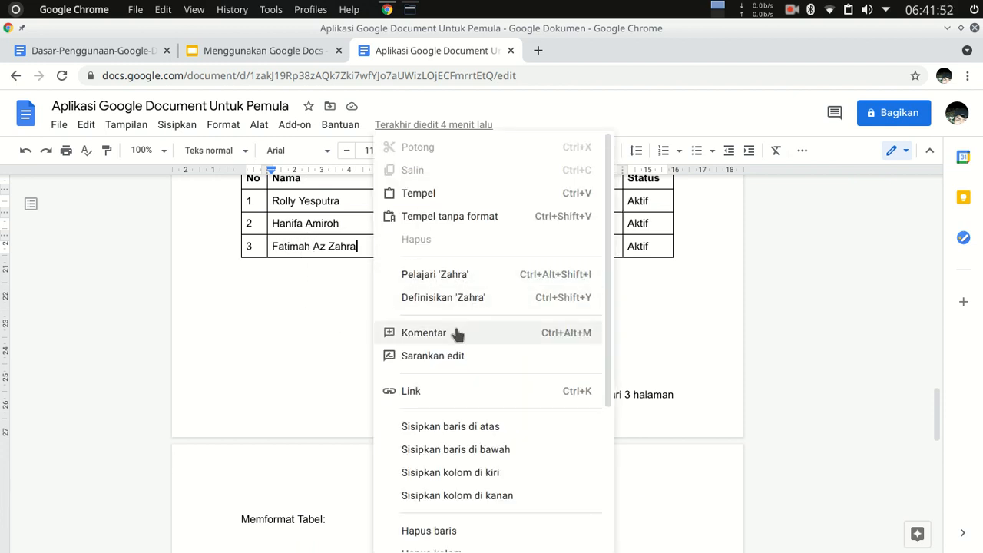
scroll(315, 284, "down", 3)
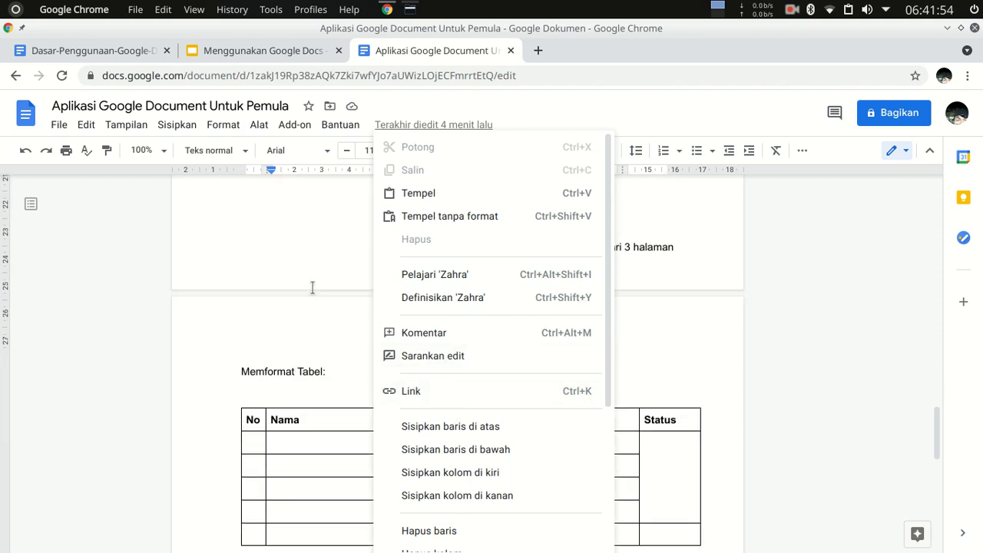
left_click(285, 351)
Review the context commands for the empty last-row Nama cell of the "Memformat Tabel" table.
left_click(335, 410)
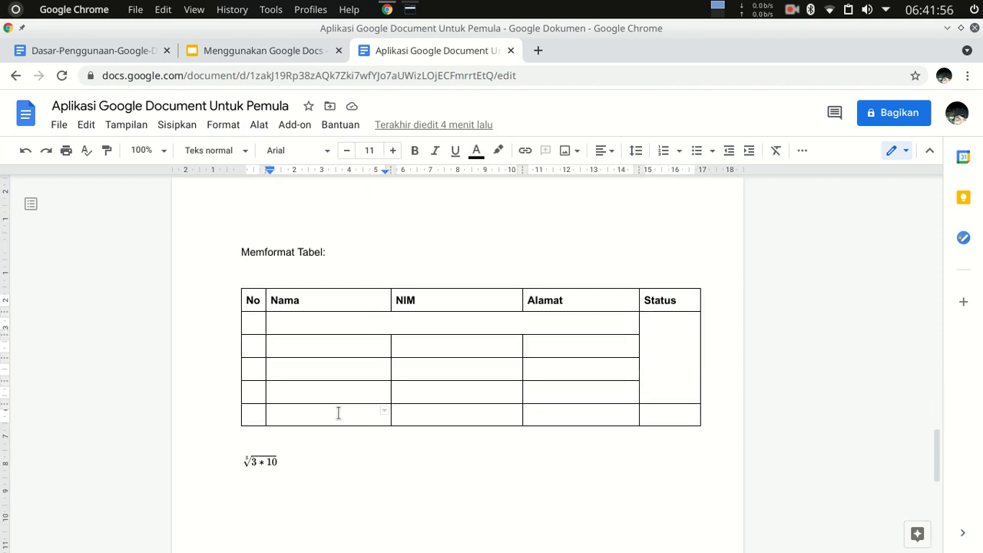
right_click(341, 420)
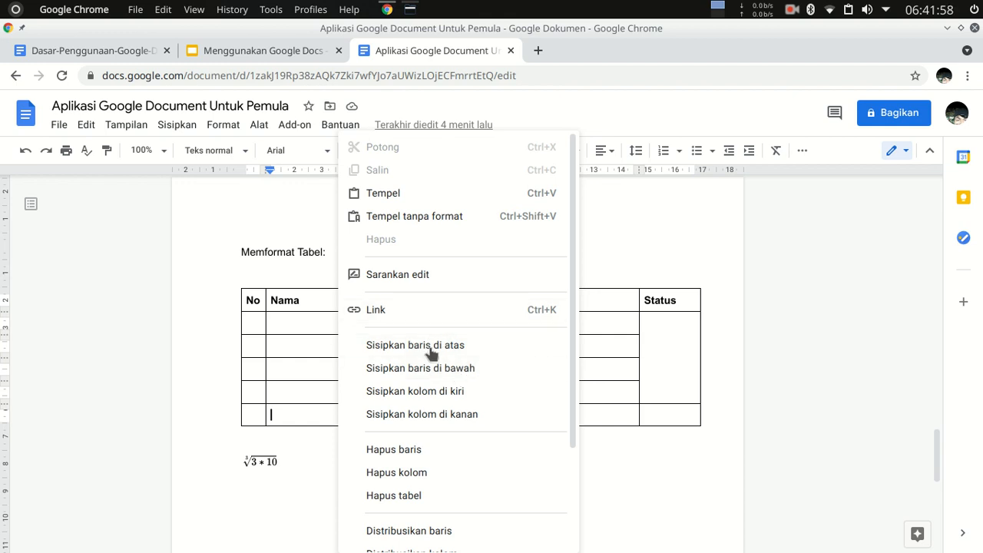
left_click(271, 356)
Go back to the "Insert Tabel" table and review the complete context commands for its first data row.
scroll(326, 365, "up", 1)
scroll(346, 345, "up", 5)
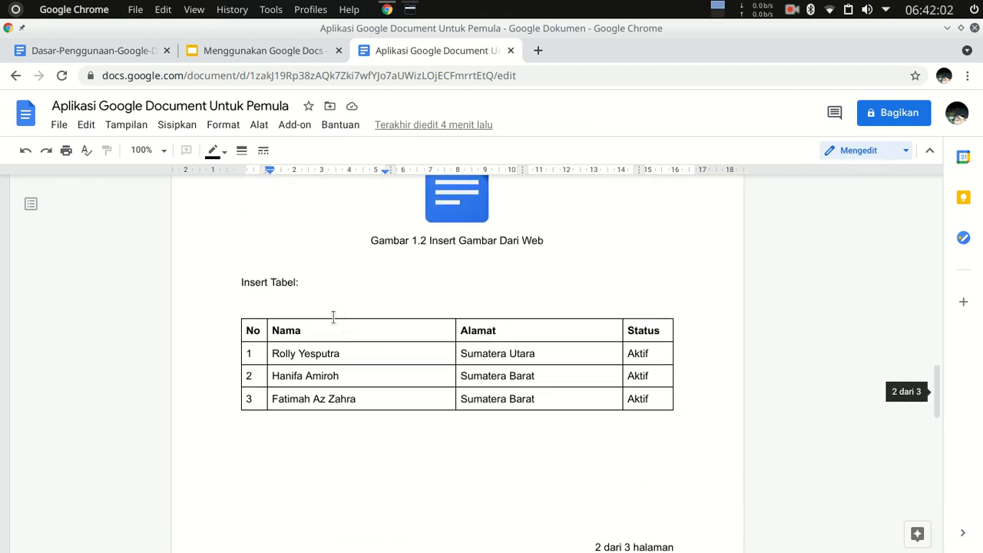
left_click(307, 353)
right_click(307, 352)
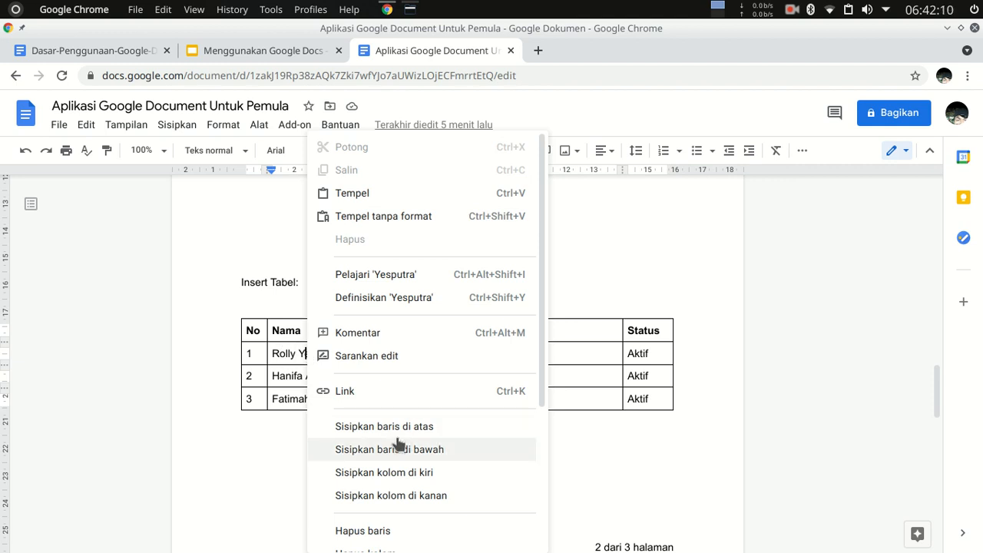
scroll(427, 432, "down", 3)
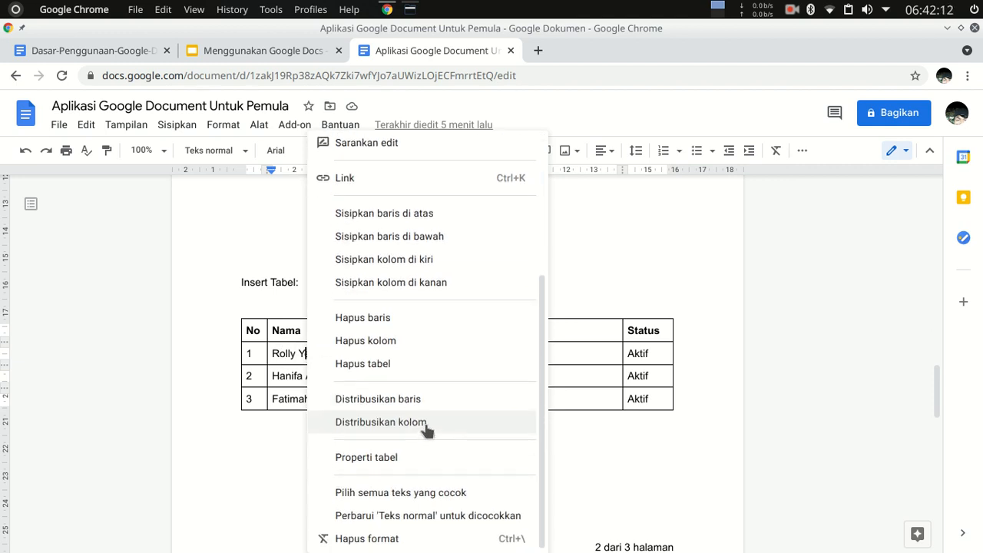
scroll(427, 430, "up", 3)
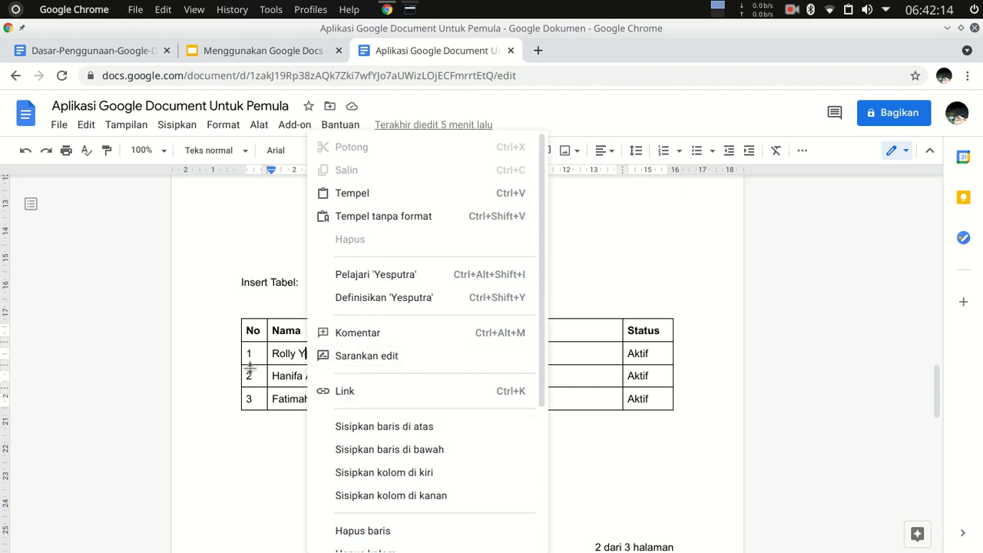
left_click(264, 449)
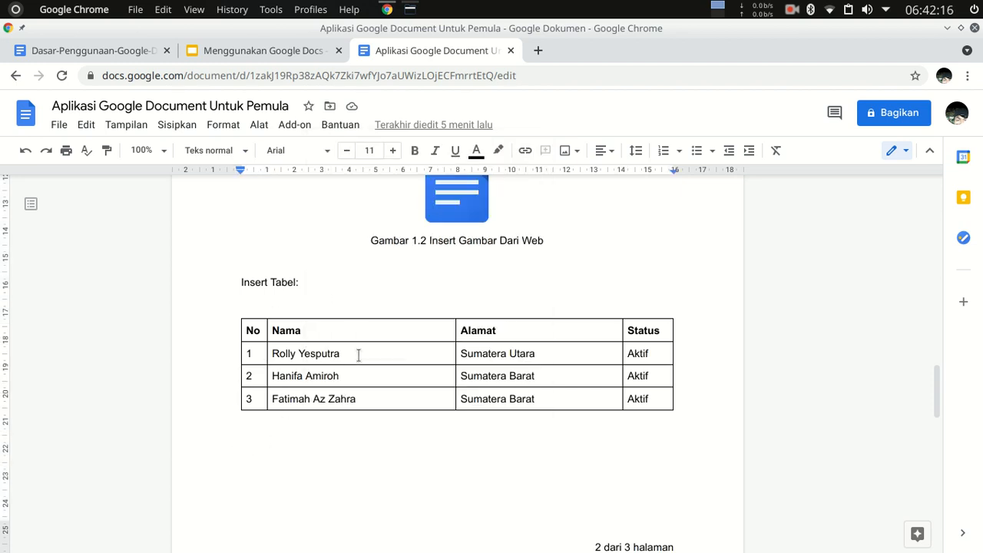
Open the page setup, highlight the margin unit, and confirm the settings for the whole document.
scroll(300, 237, "up", 3)
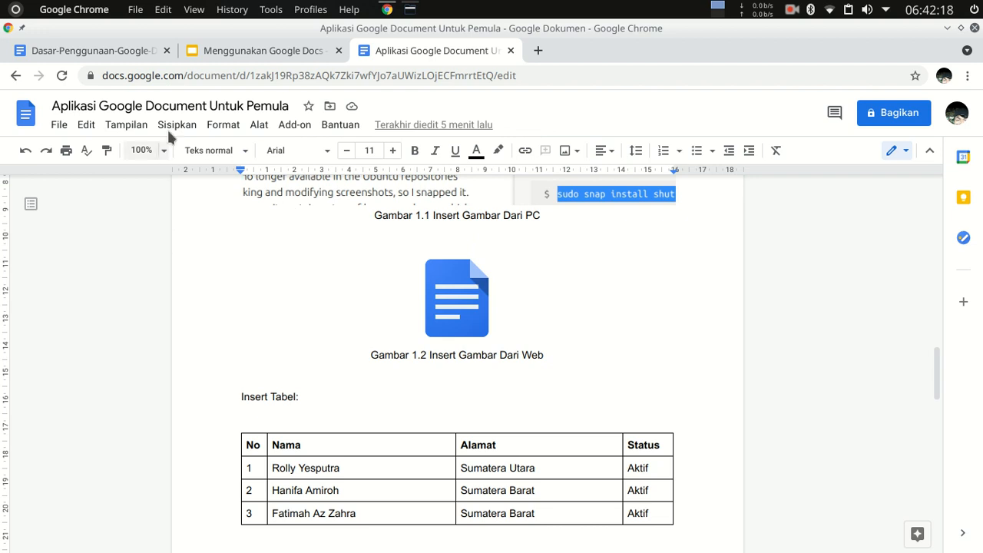
left_click(59, 125)
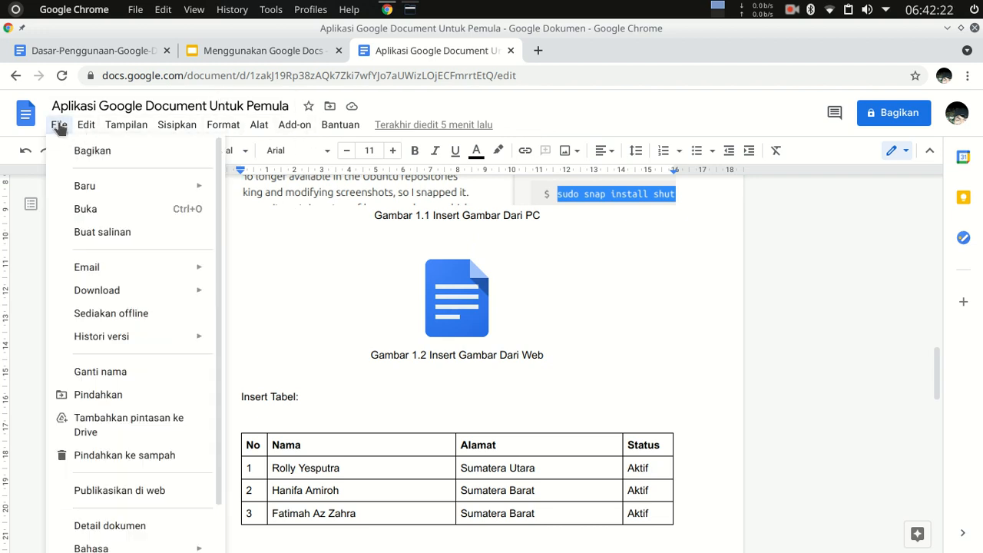
scroll(100, 450, "down", 1)
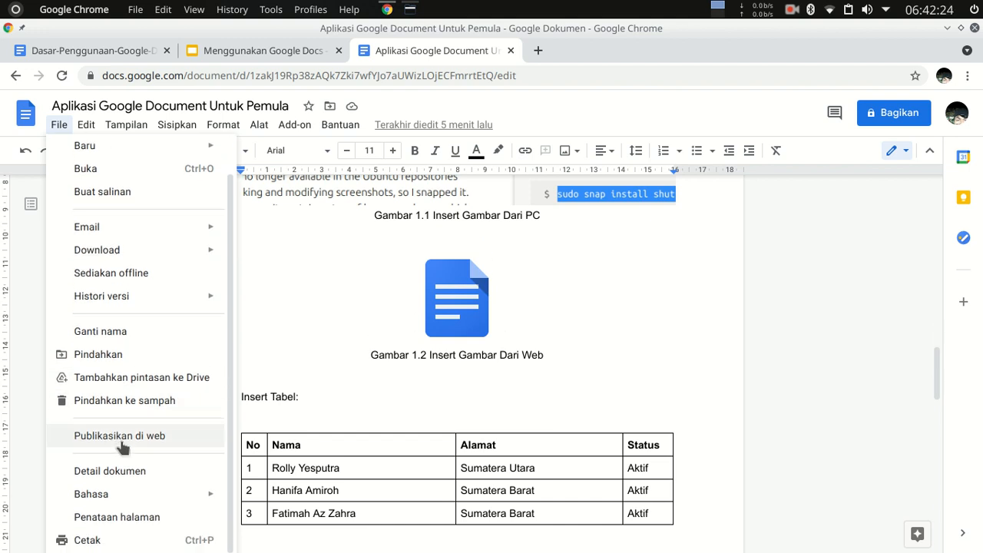
left_click(117, 517)
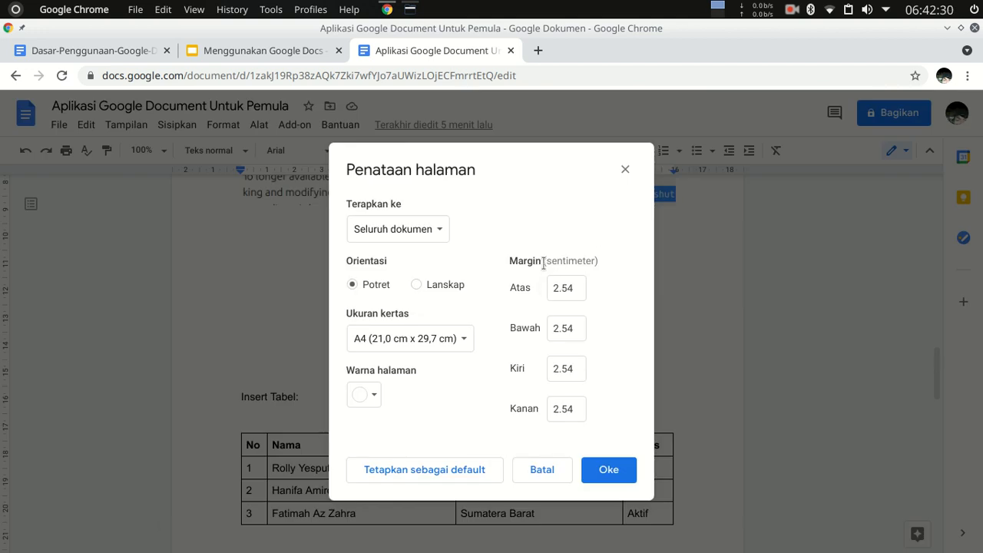
left_click_drag(546, 261, 597, 269)
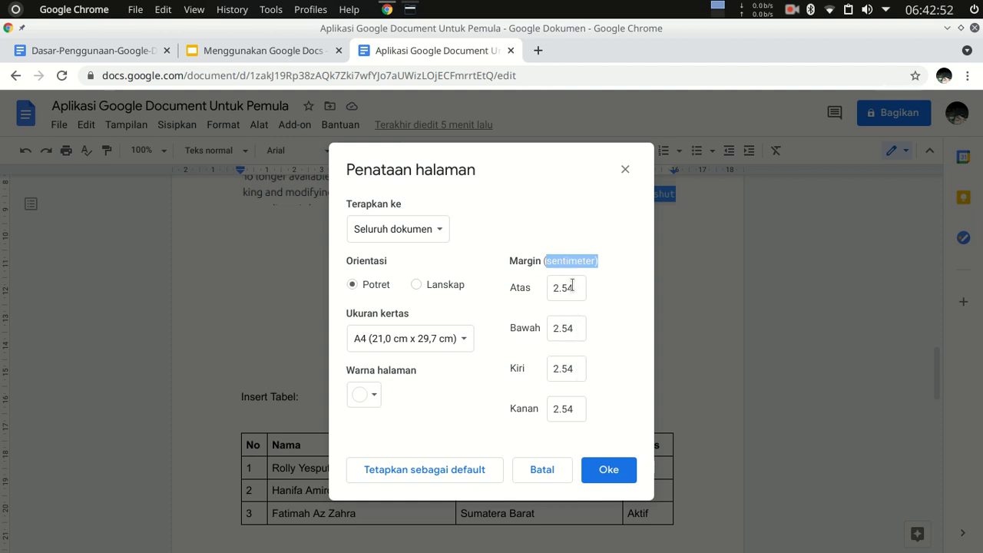
left_click(609, 470)
Look over the file commands once more, from creating and downloading to printing, and dismiss them.
scroll(553, 297, "up", 3)
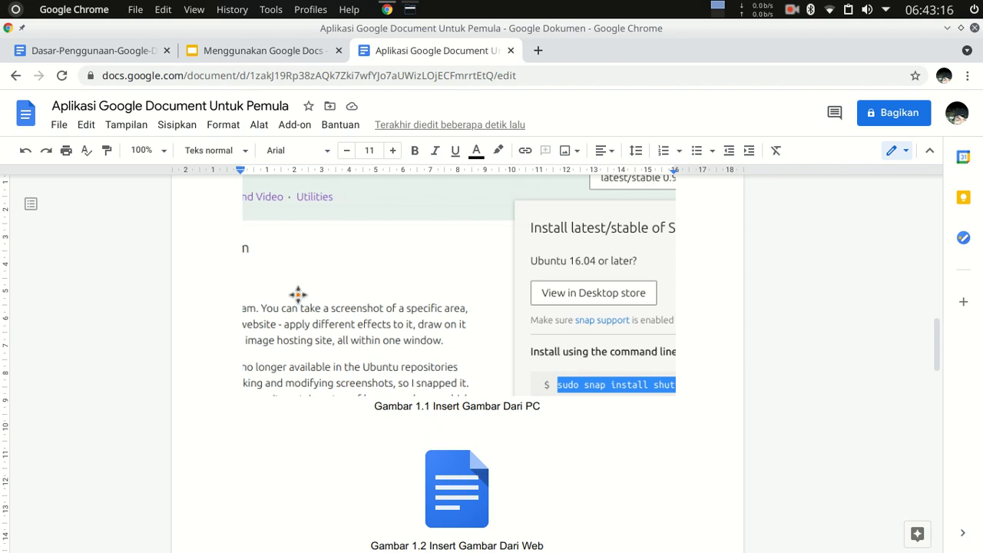
left_click(60, 126)
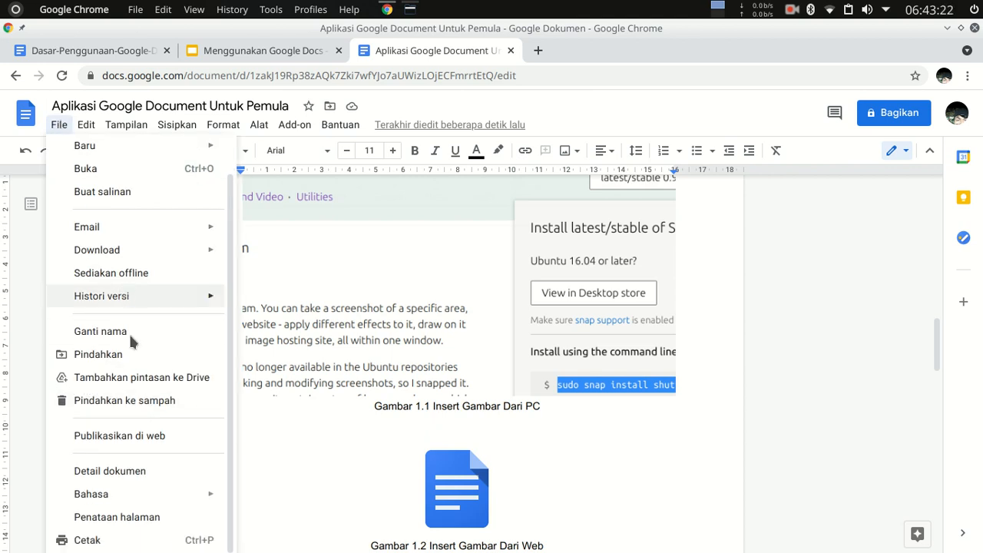
left_click(412, 210)
left_click(561, 497)
Look through the document's title, text, images, tables and equation across all pages.
scroll(561, 498, "down", 5)
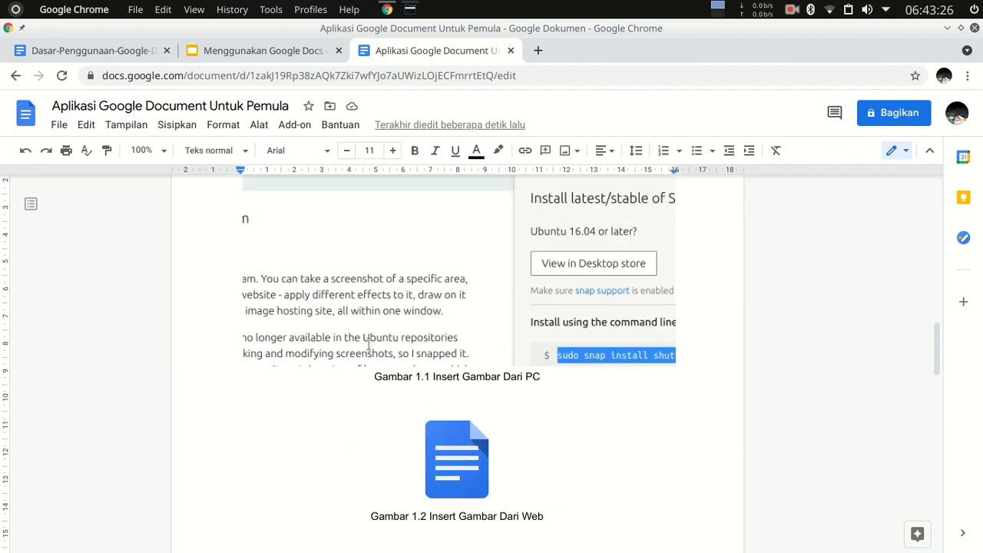
scroll(250, 204, "down", 8)
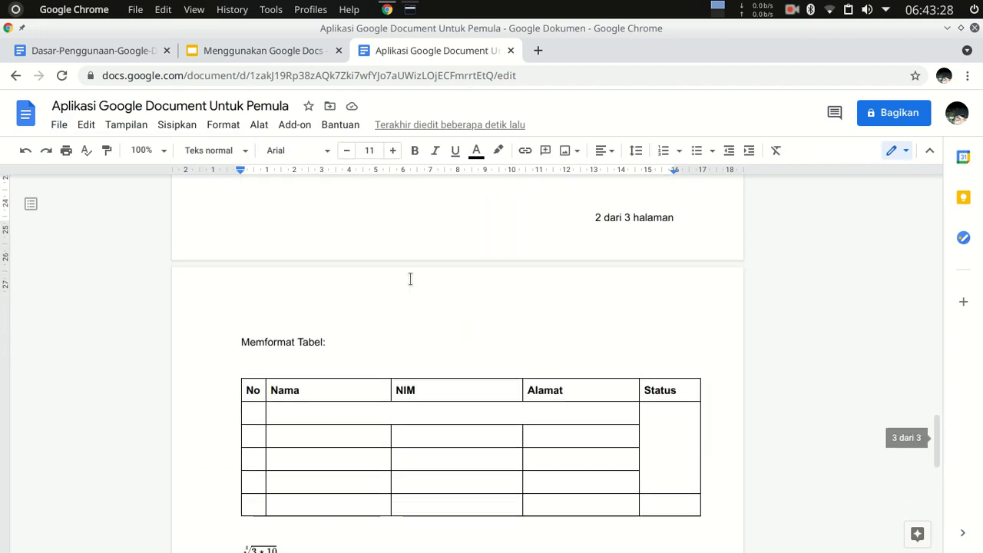
scroll(422, 279, "up", 2)
scroll(422, 279, "down", 1)
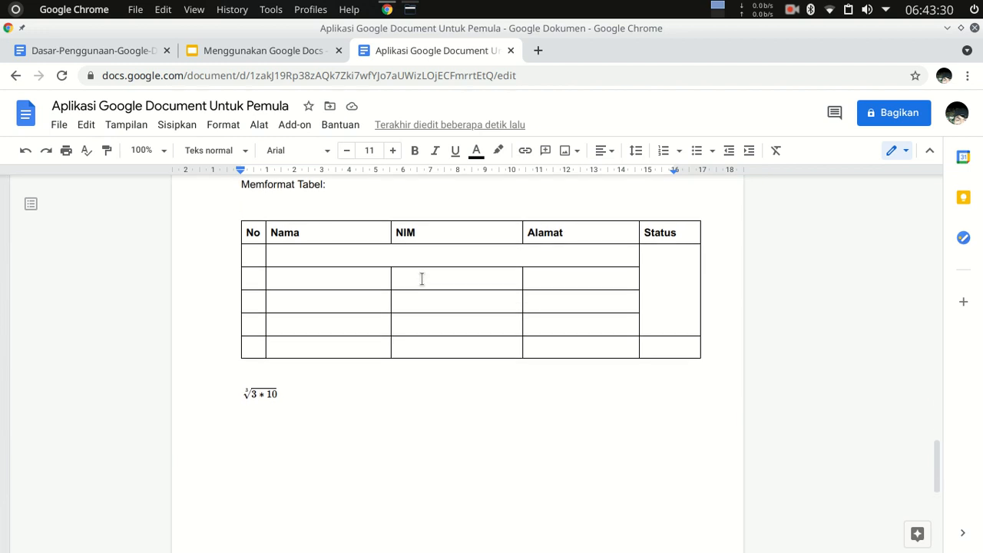
scroll(422, 279, "up", 2)
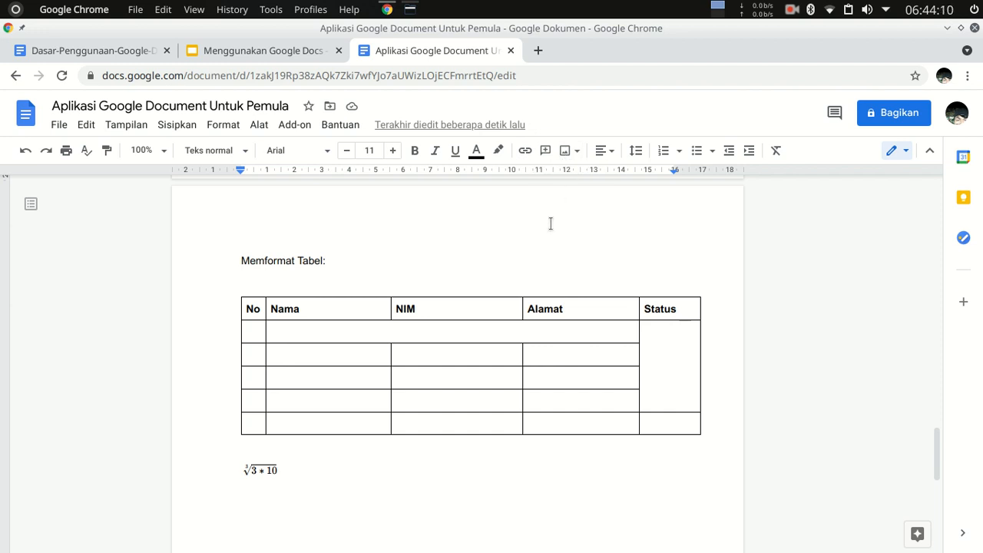
scroll(551, 224, "up", 10)
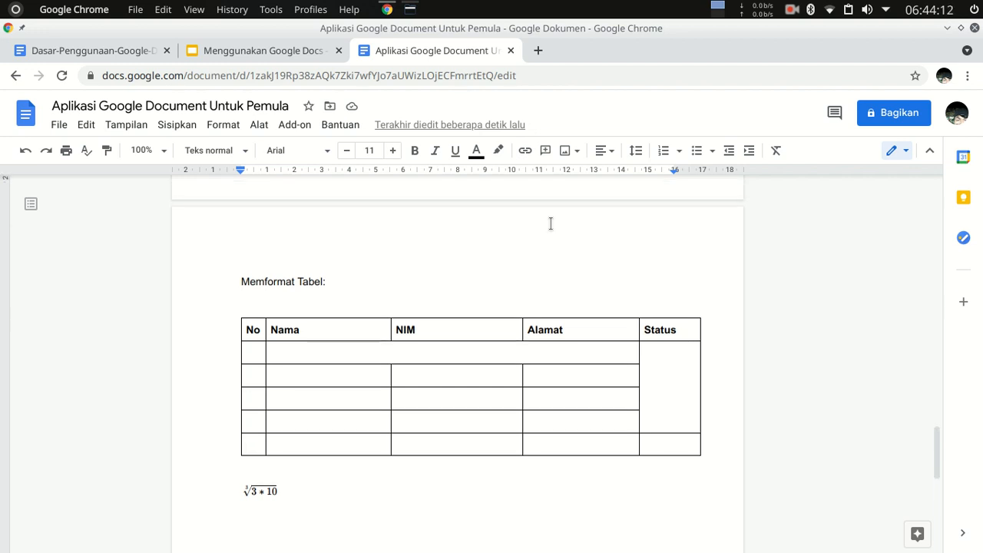
scroll(602, 269, "up", 10)
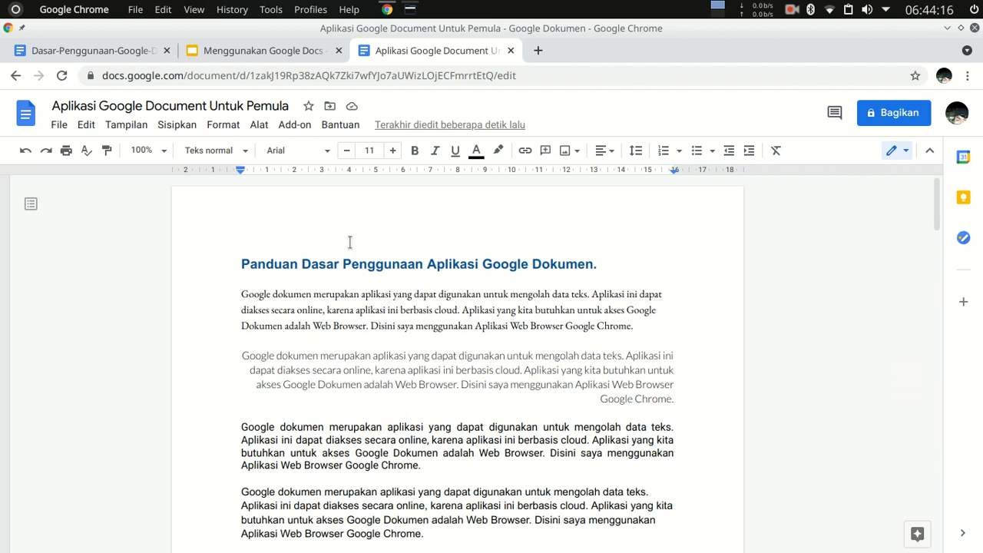
scroll(487, 367, "down", 15)
scroll(538, 346, "down", 2)
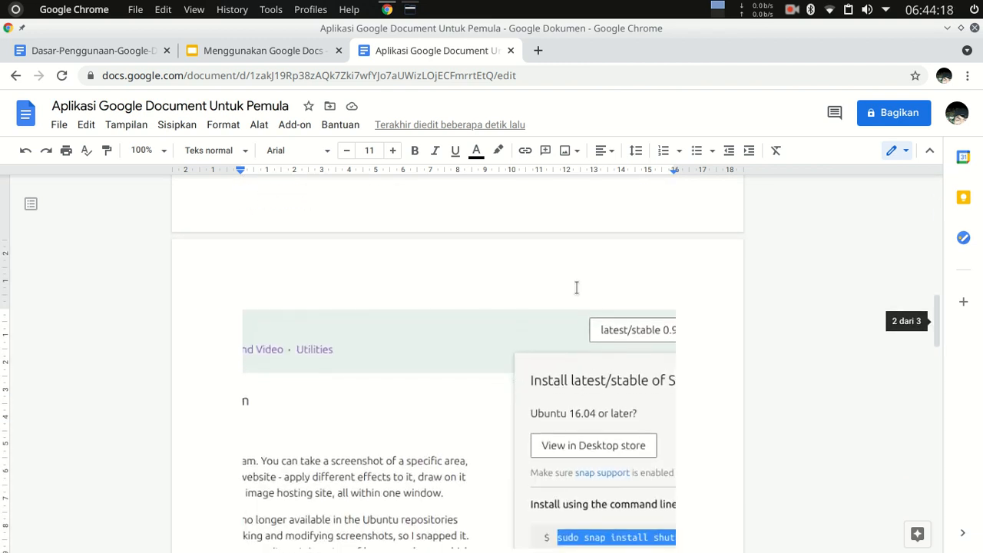
scroll(523, 322, "up", 2)
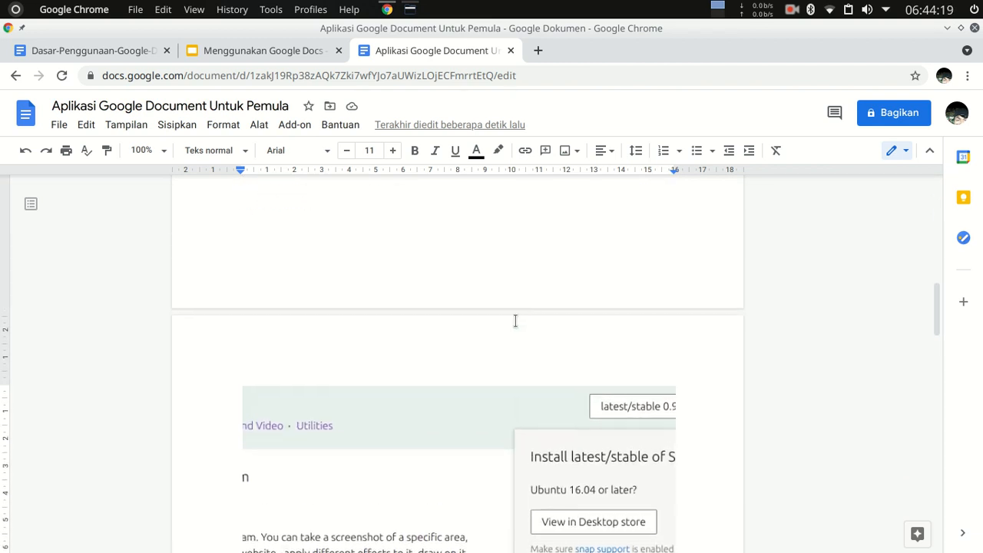
Review the available document tools, from spelling and grammar to the accessibility settings, and dismiss them.
left_click(259, 126)
mouse_move(286, 156)
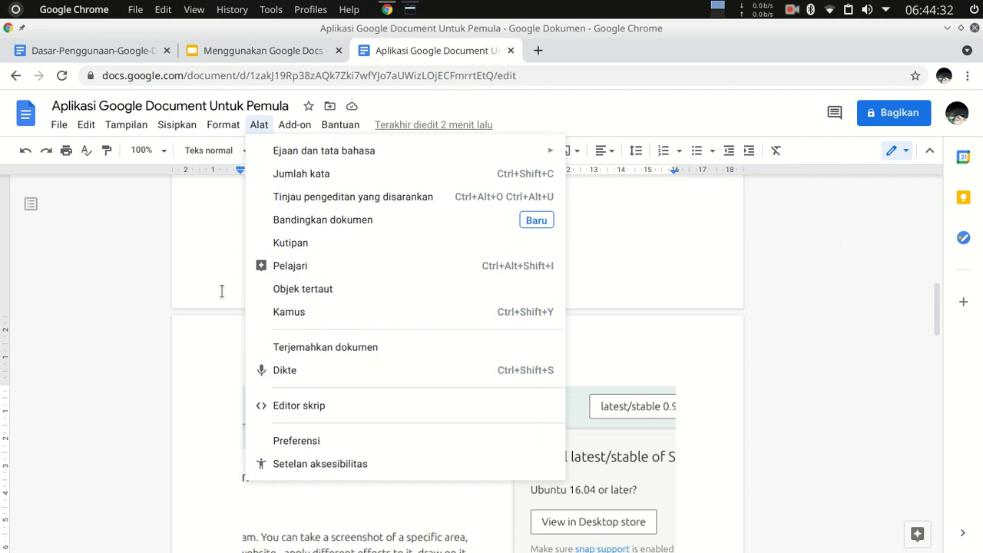
left_click(222, 243)
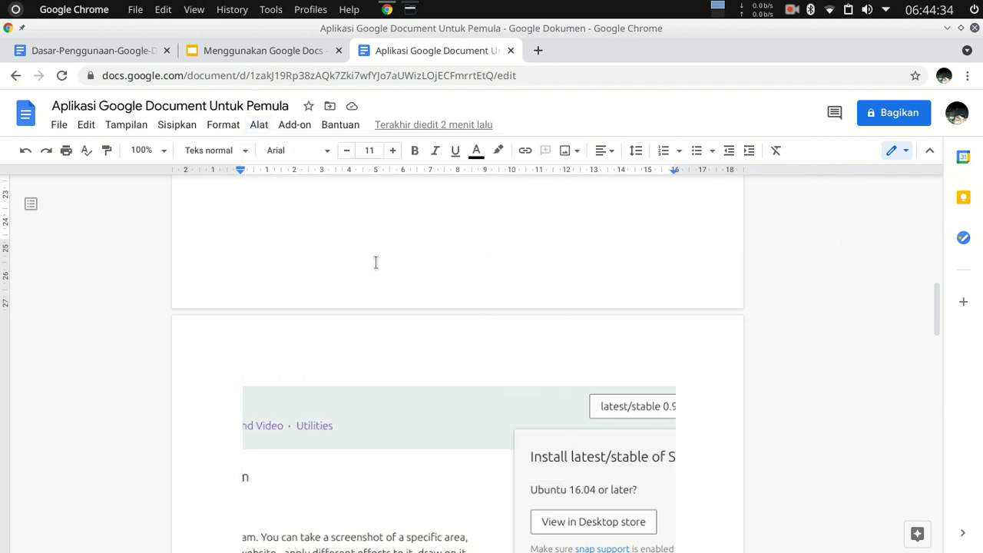